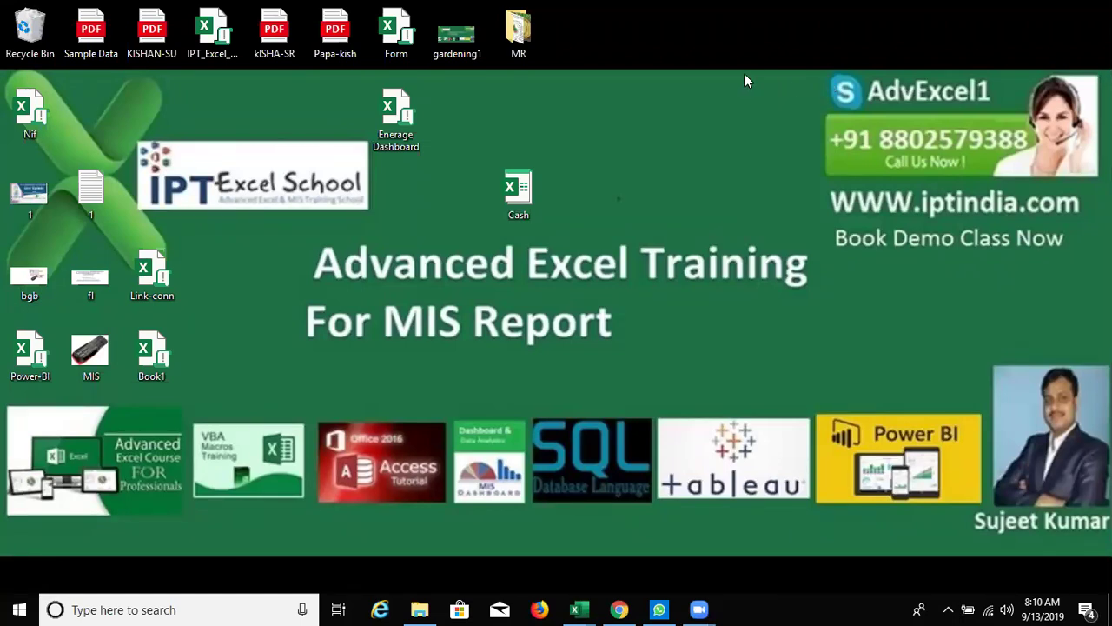
Bring the Book2 workbook back to the front from Excel's taskbar previews.
click(575, 609)
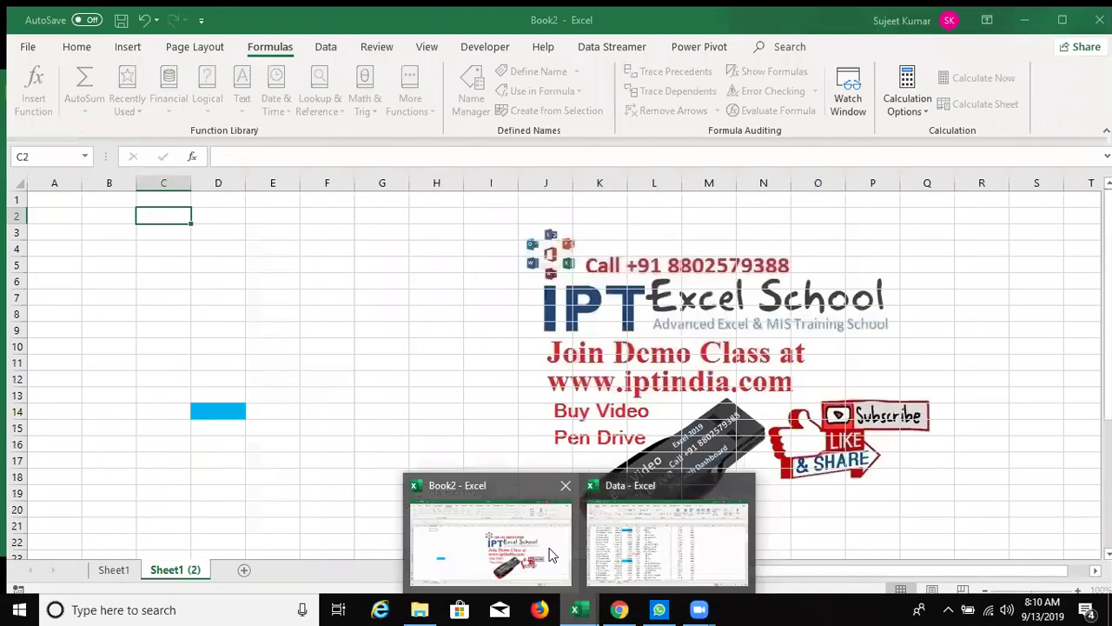
click(491, 544)
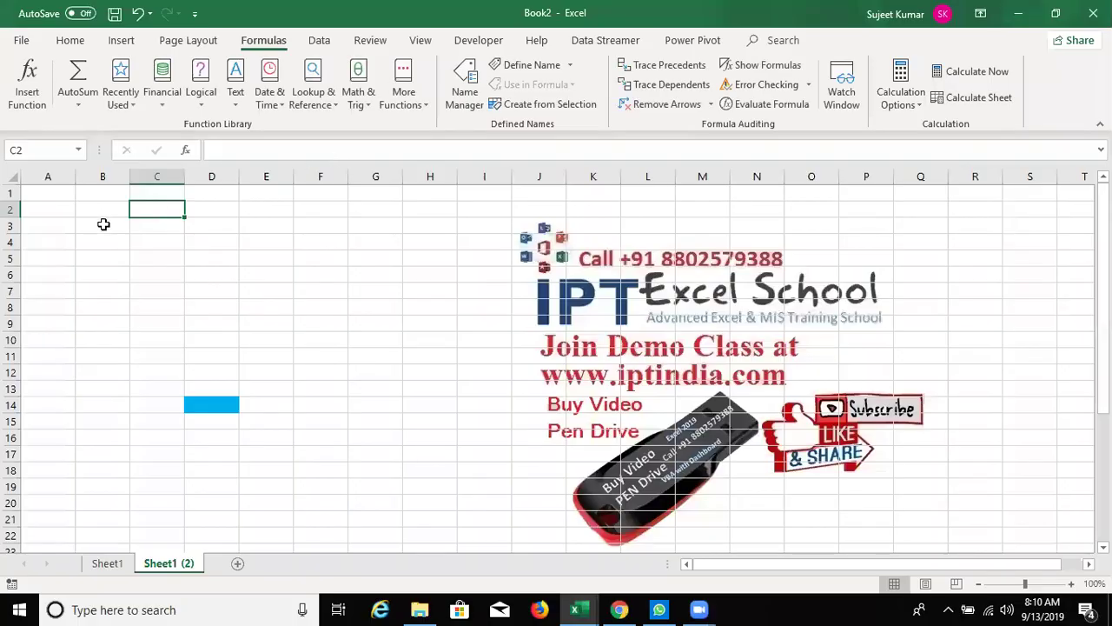
drag(103, 308, 263, 472)
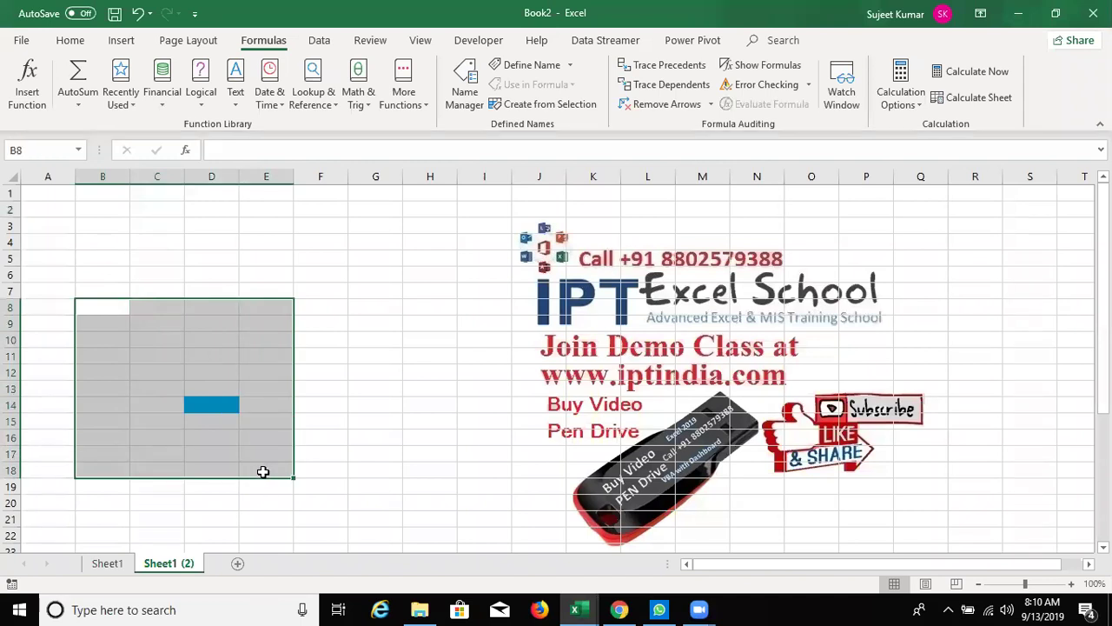
click(160, 226)
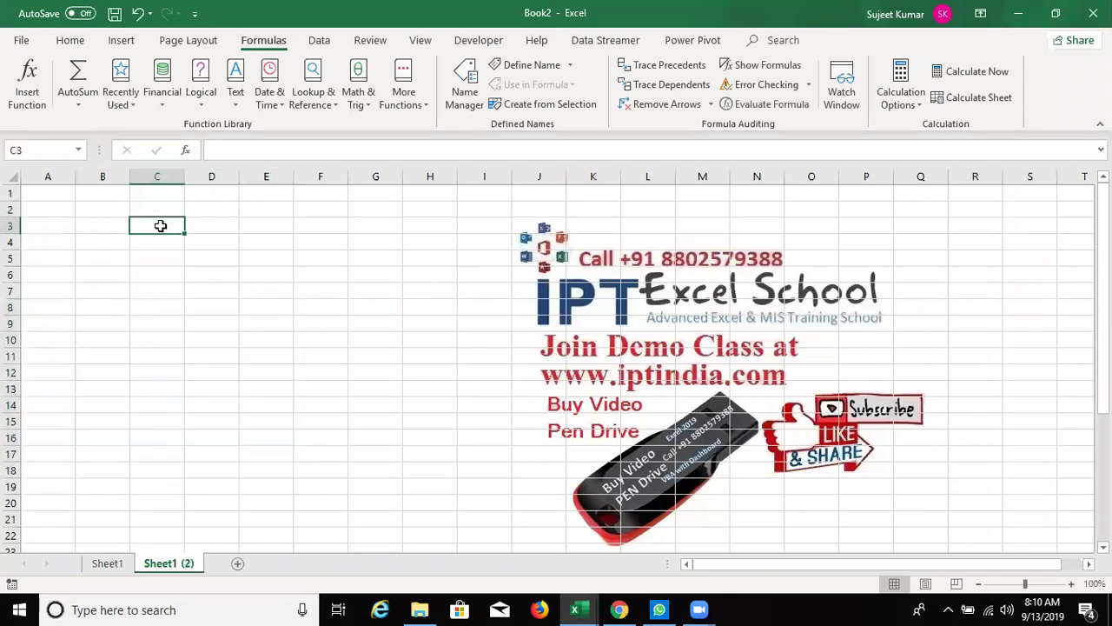
click(48, 196)
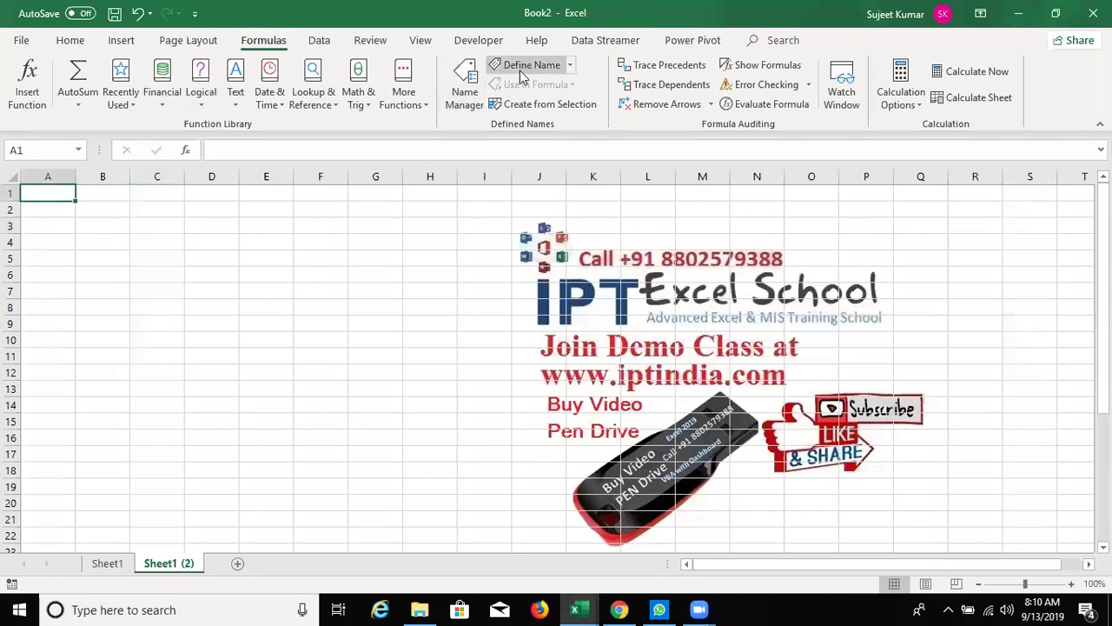
click(169, 365)
click(50, 194)
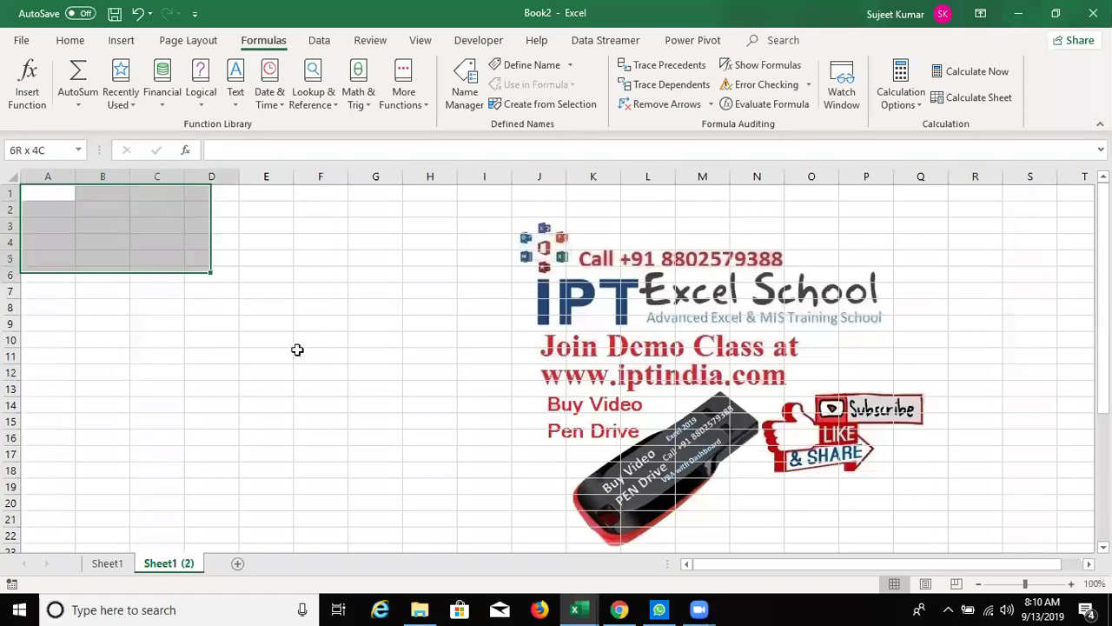
drag(114, 226, 318, 363)
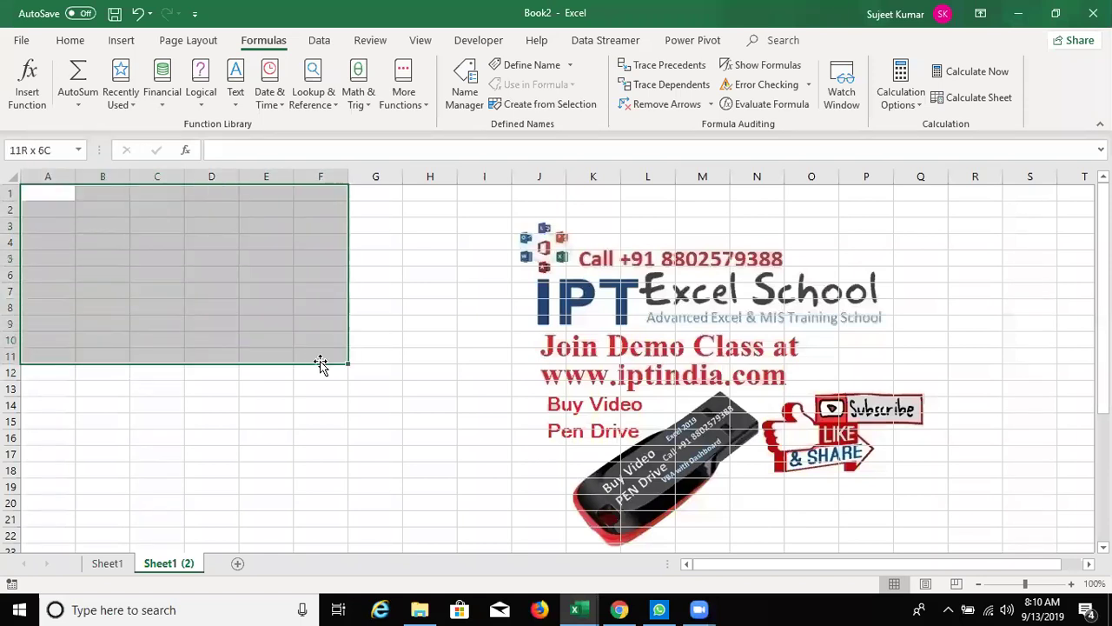
click(517, 66)
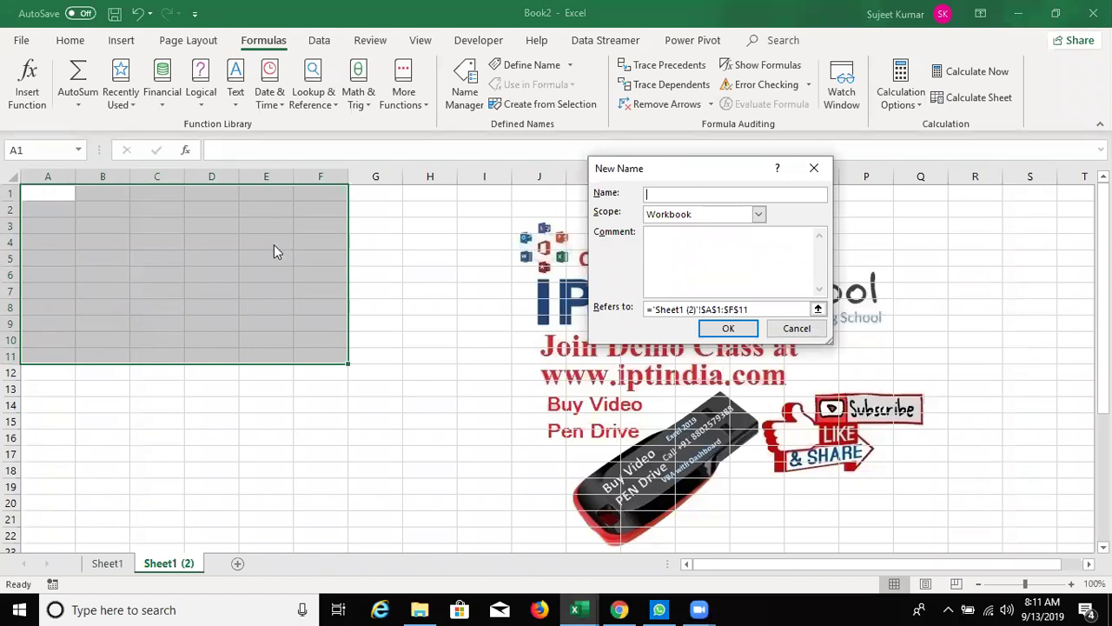
key(Escape)
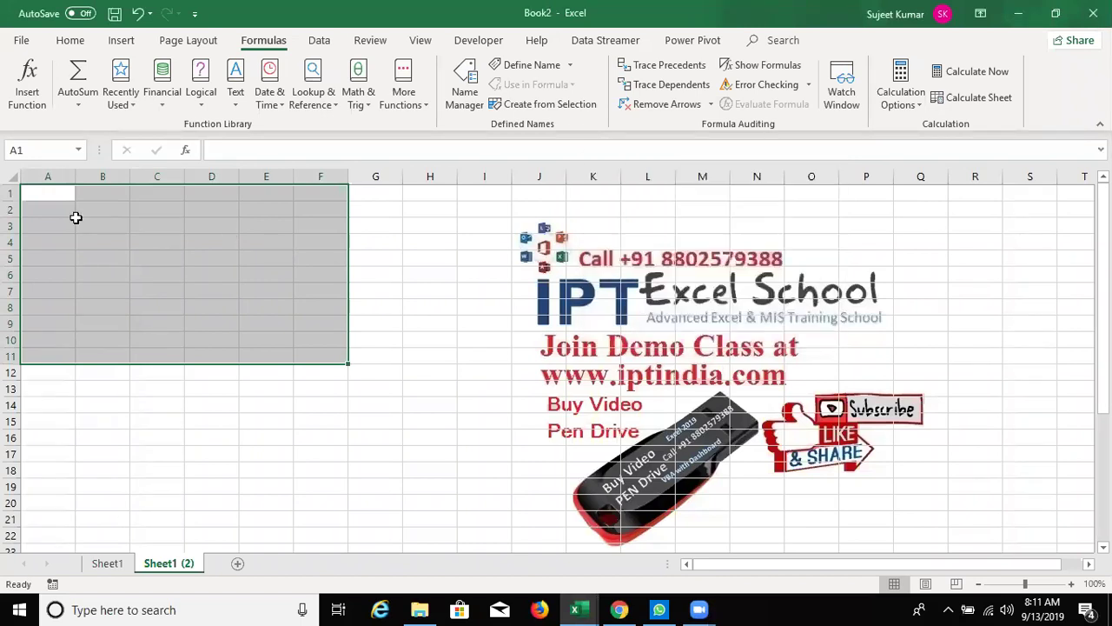
click(77, 213)
click(58, 199)
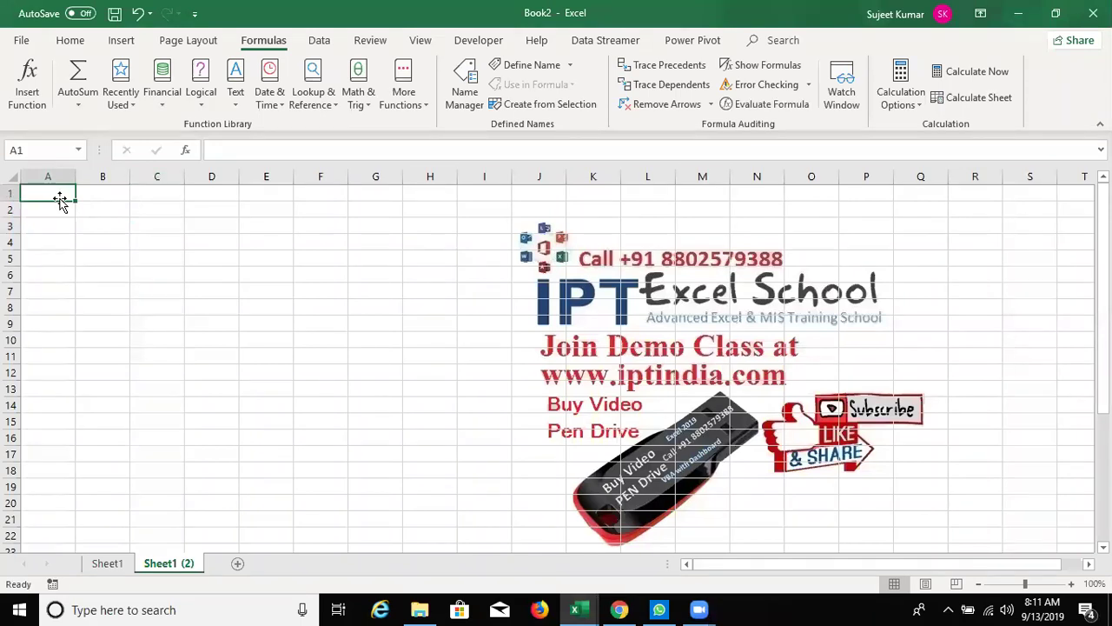
Type the ID header in A1 and the first single-digit IDs below it, starting with 1.
text(ID)
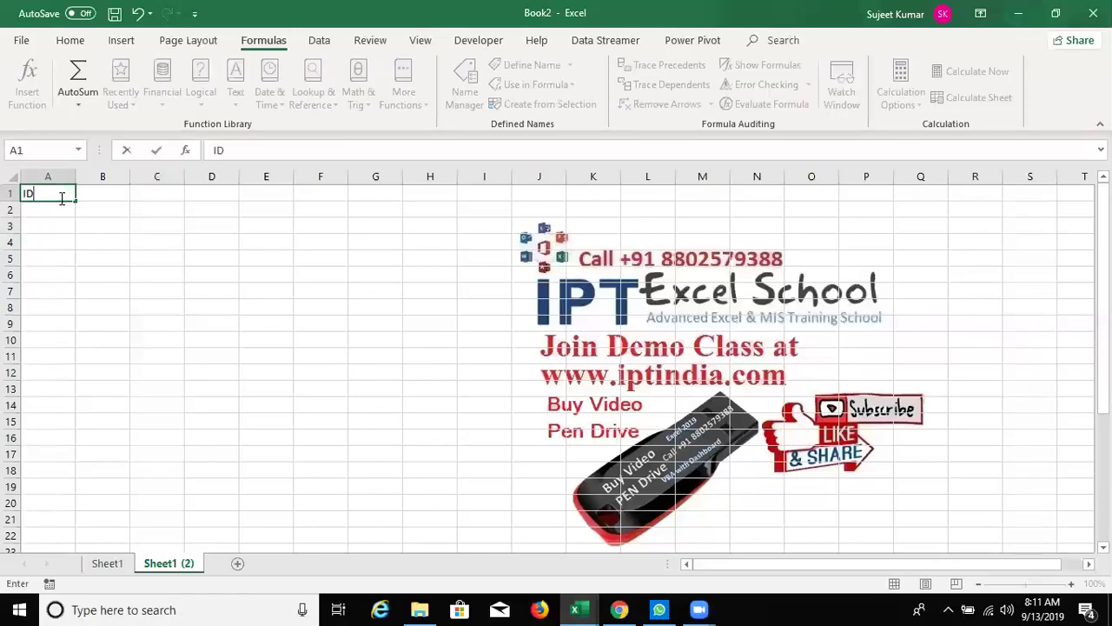
key(Return)
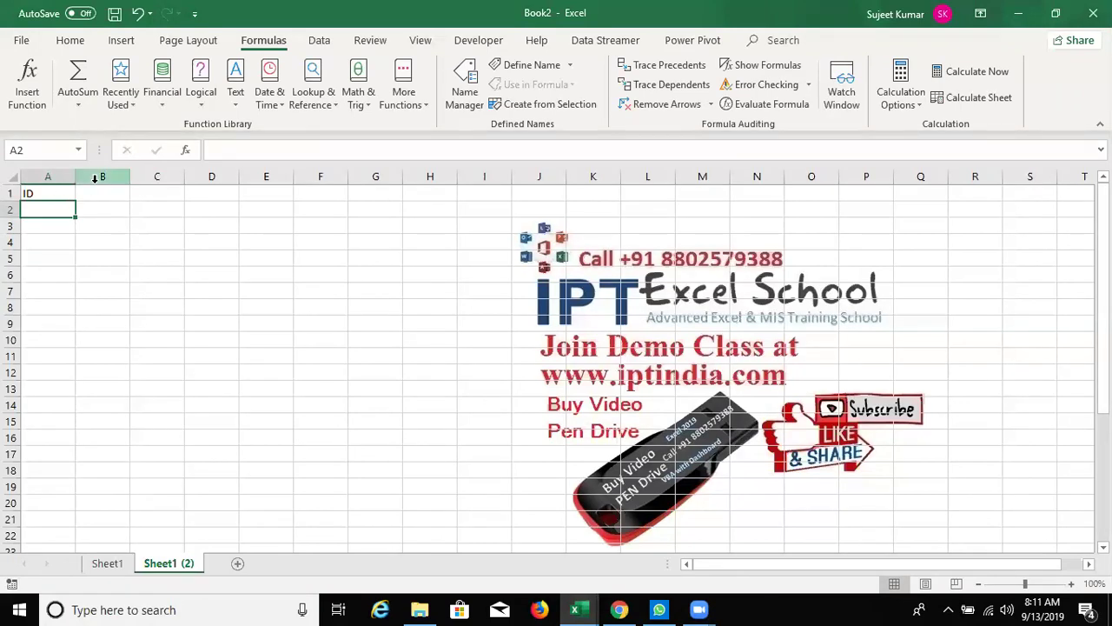
text(1)
key(Return)
text(2)
key(Return)
key(Return)
key(Up)
text(7)
key(Return)
text(6)
key(Return)
text(8 4 6 9)
key(ctrl+Return)
key(Return)
text(8)
key(Return)
text(4)
key(Return)
text(5)
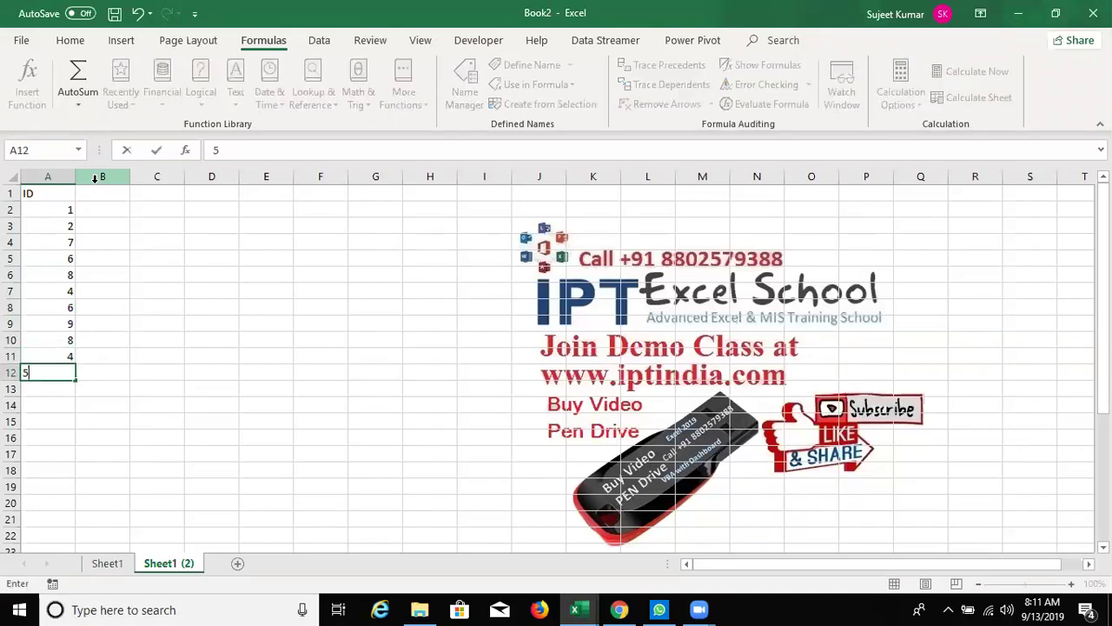
Enter the remaining IDs 25, 62, 12, 452 and 541 to finish column A.
key(Return)
text(25)
key(Return)
text(62)
key(Return)
text(12)
key(Return)
text(452)
key(Return)
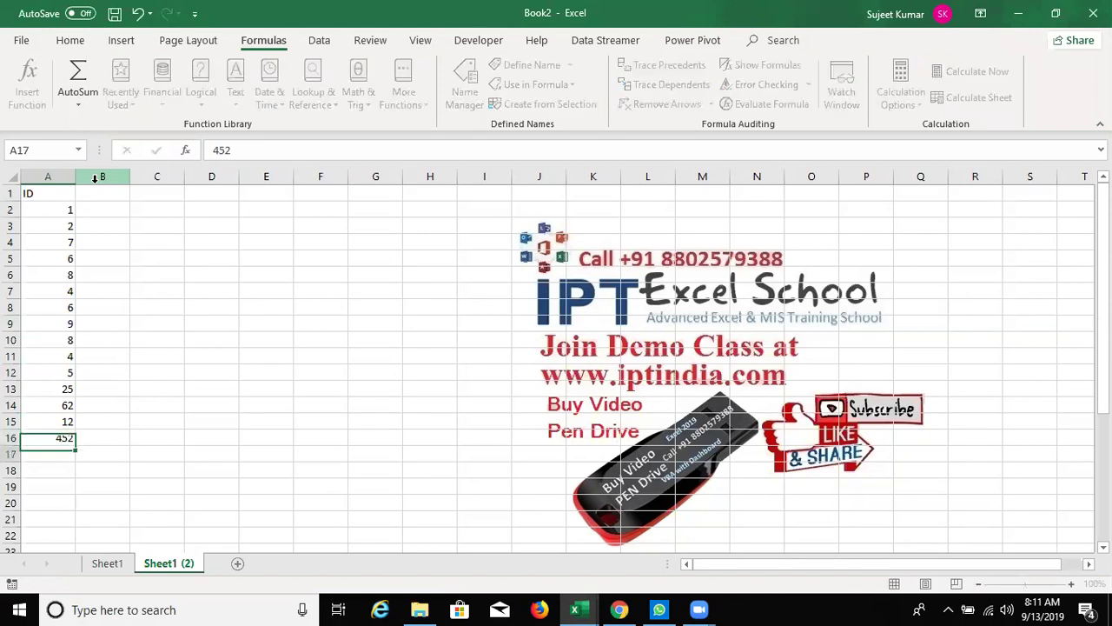
text(541)
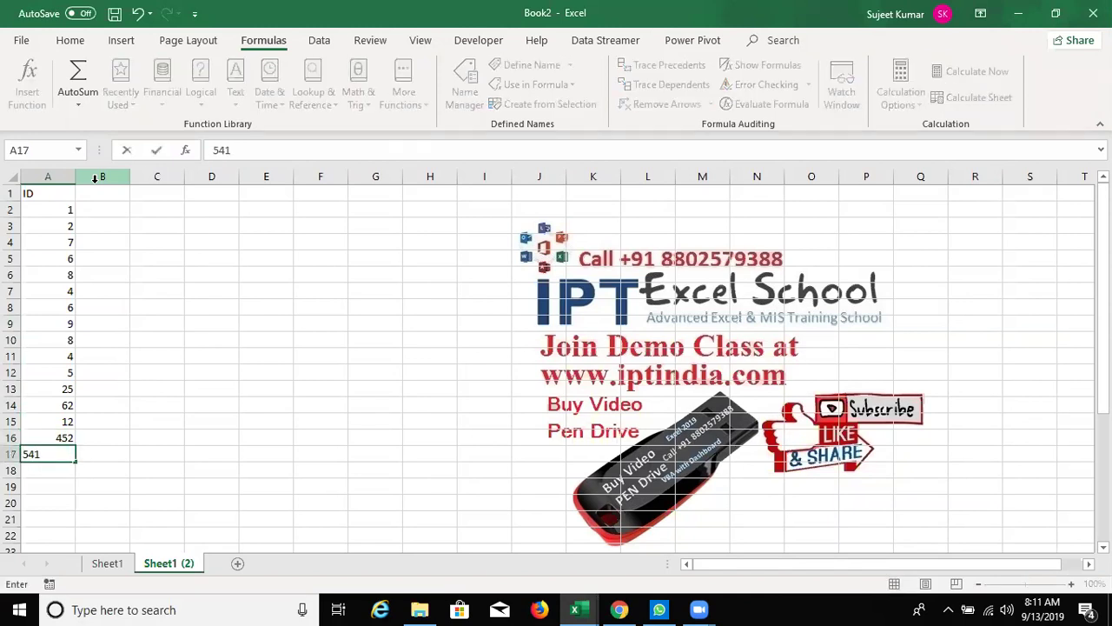
key(Up)
key(Up)
key(Up)
key(Up)
key(Up)
key(Right)
key(Right)
key(Right)
key(Right)
key(Right)
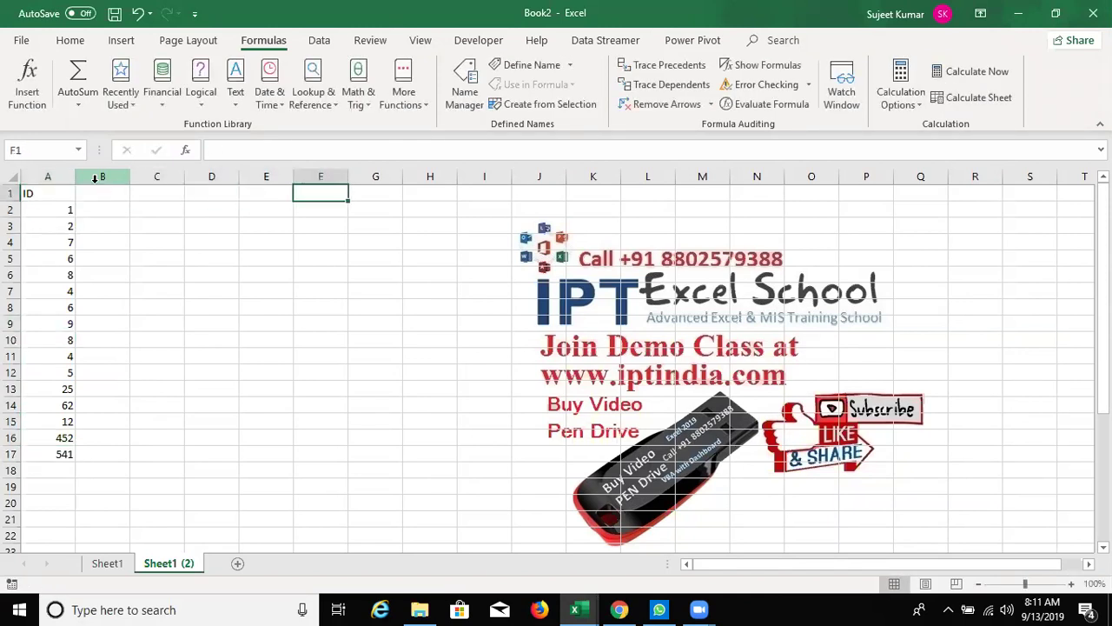
key(Right)
key(Down)
Enter the IDs 1, 2, 5, 7, 9, 11 and 22 in G2:G8.
text(1)
key(Return)
text(2)
key(Return)
text(5)
key(Return)
text(7)
key(Return)
text(9)
key(Return)
text(11)
key(Return)
text(22)
key(Return)
key(Up)
Label H2 IN-House and fill that label down through H8.
key(ctrl+Up)
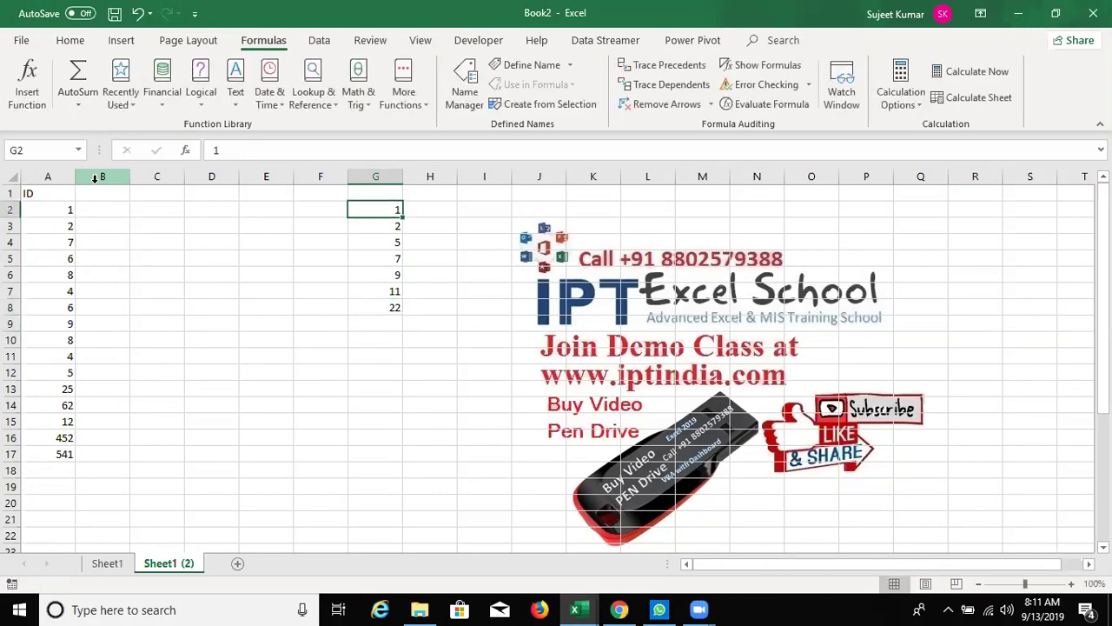
key(Right)
text(In)
key(BackSpace)
key(BackSpace)
text(IN)
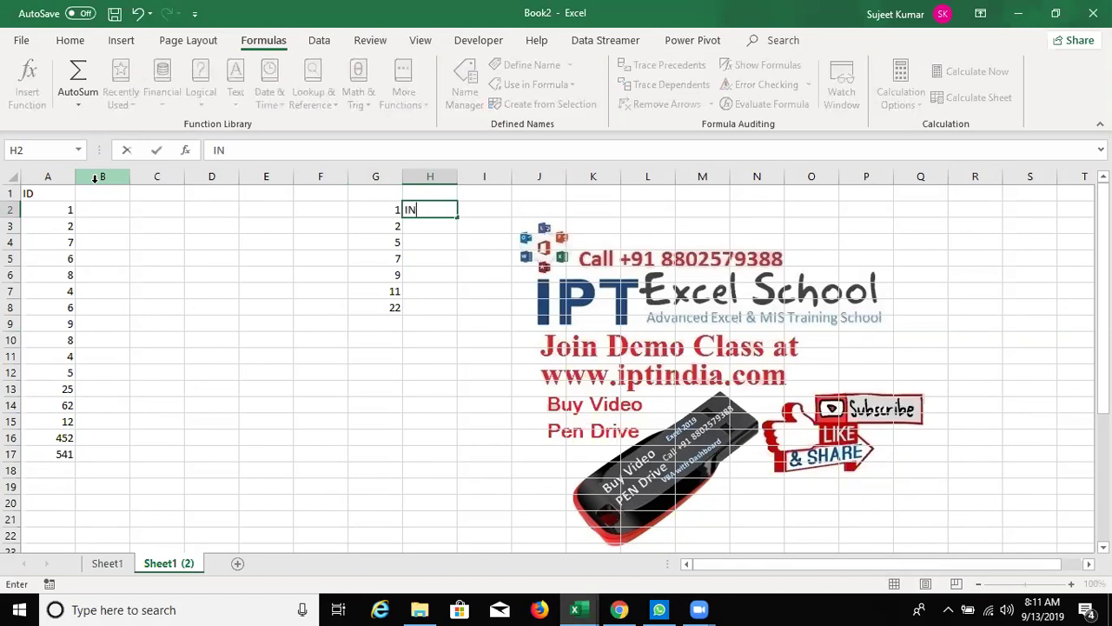
text(-House)
key(Return)
click(426, 209)
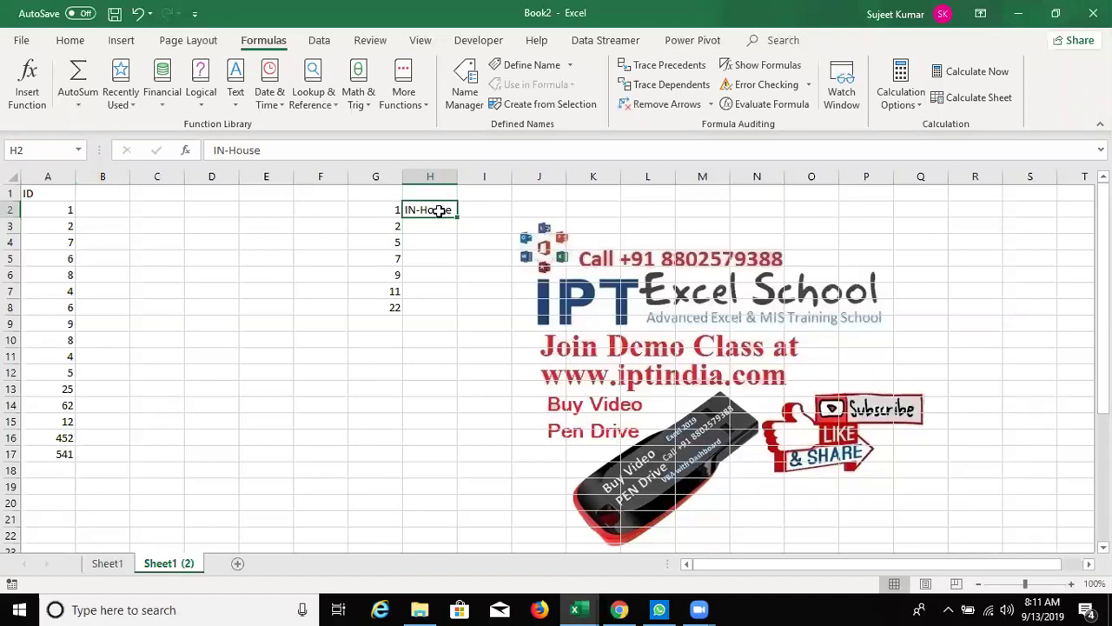
double_click(459, 215)
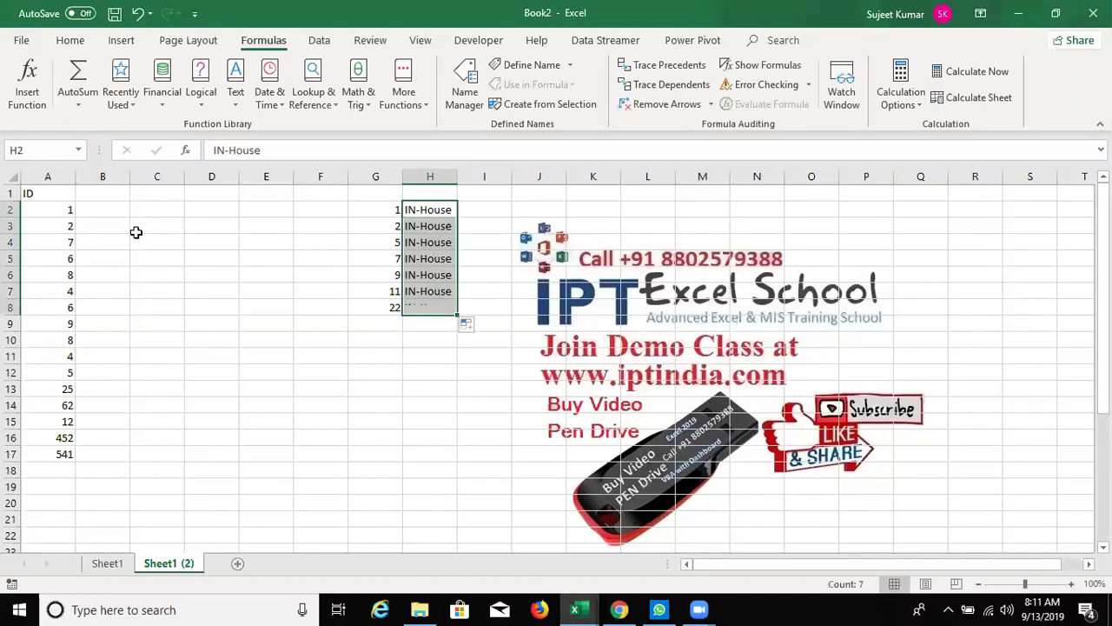
click(99, 209)
click(407, 209)
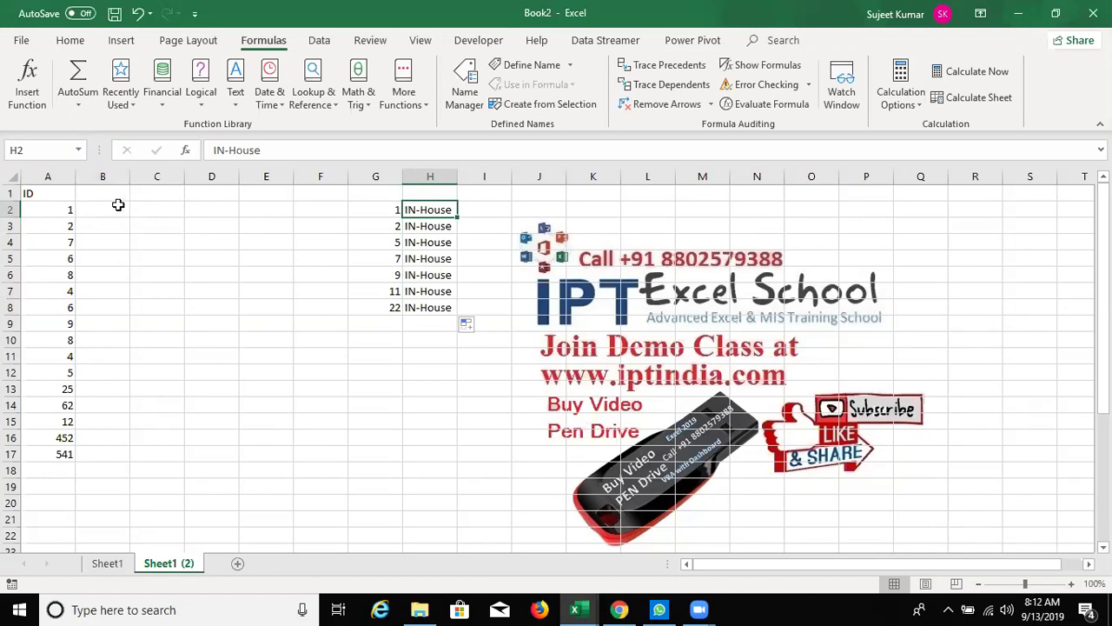
Enter =VLOOKUP(A2,G2:H8,2,0) in B2 to look up A2's ID in the G2:H8 table.
click(118, 206)
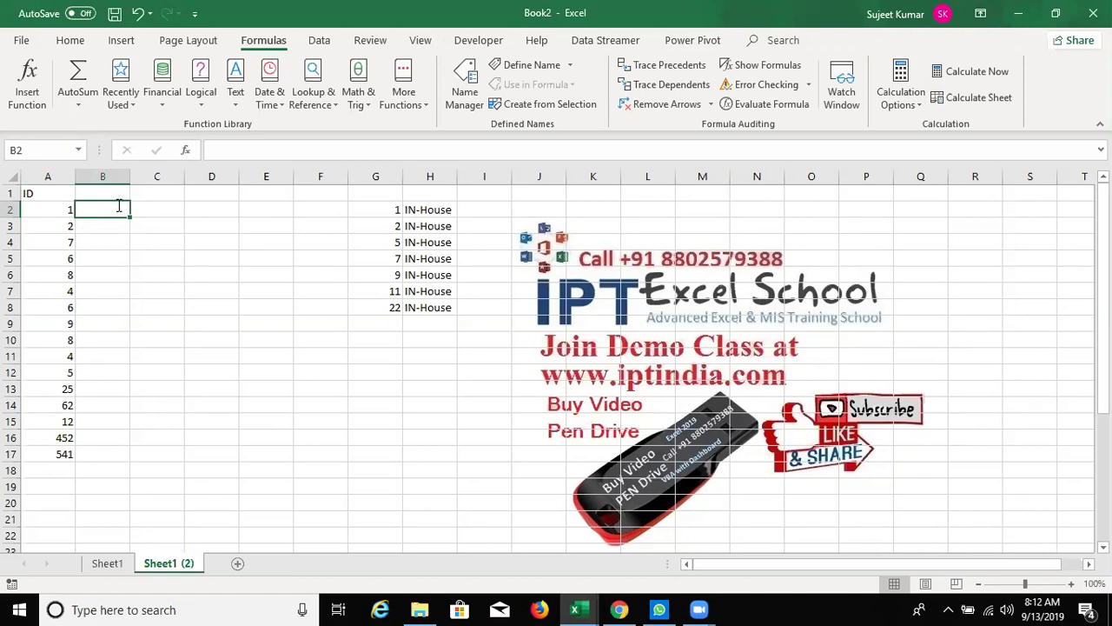
text(=vl)
key(Tab)
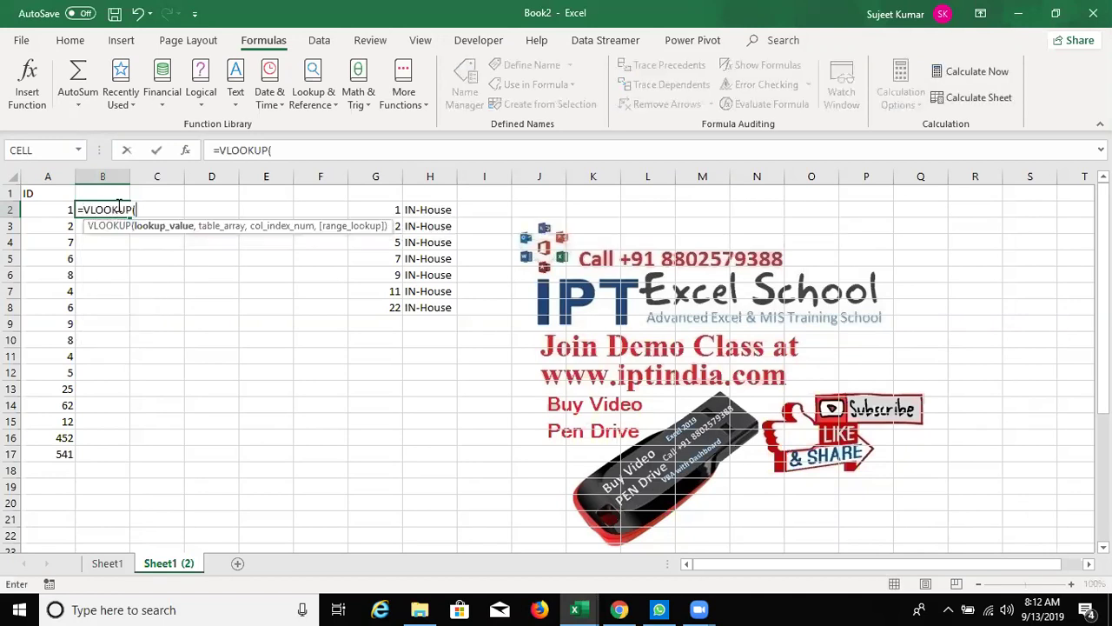
key(Left)
text(,)
key(Right)
key(Right)
key(Right)
key(Right)
key(Right)
key(Left)
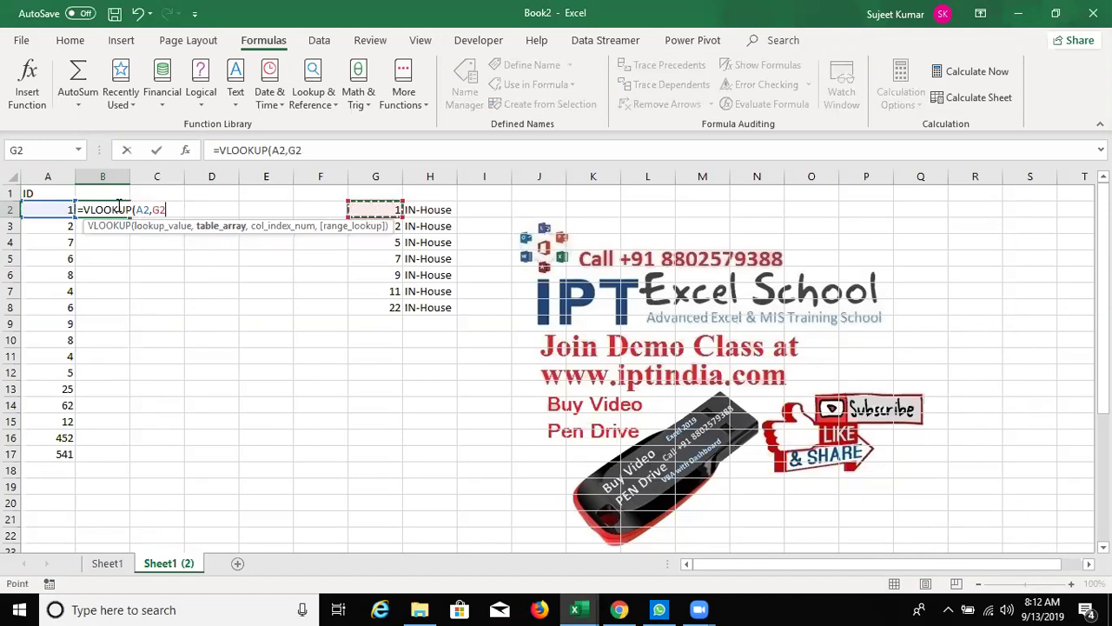
key(ctrl+shift+Down)
key(ctrl+shift+Right)
text(,2)
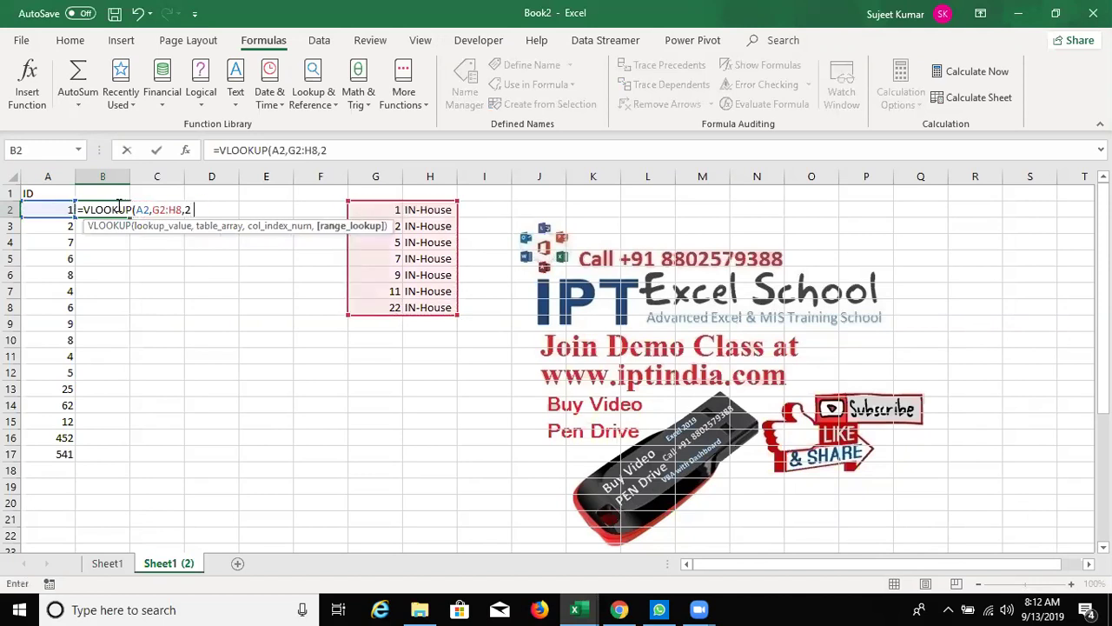
text(,0))
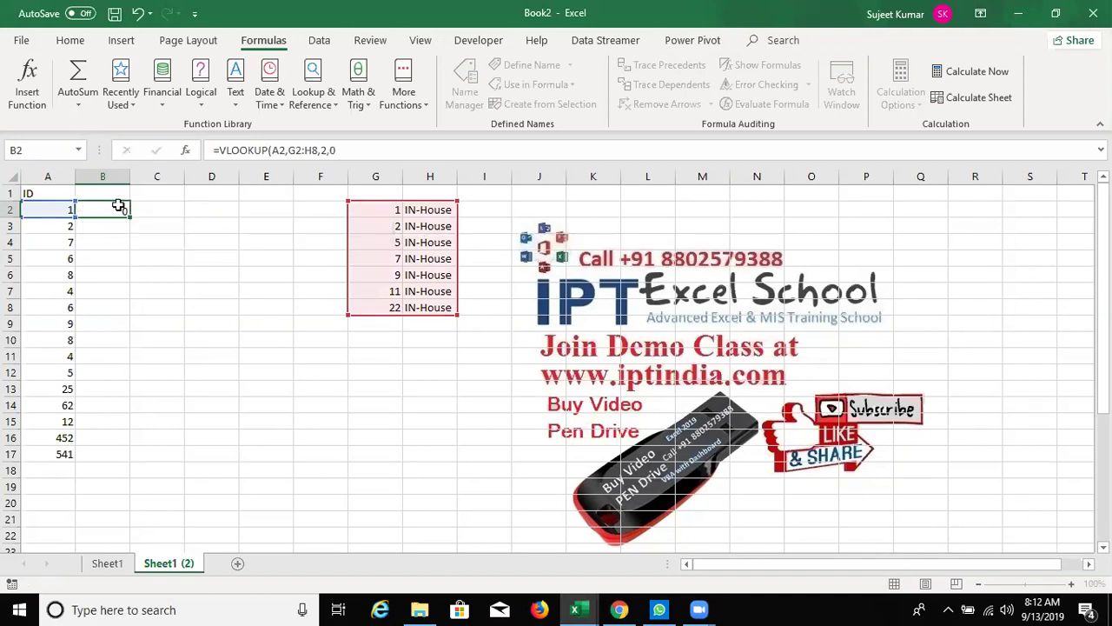
key(ctrl+Return)
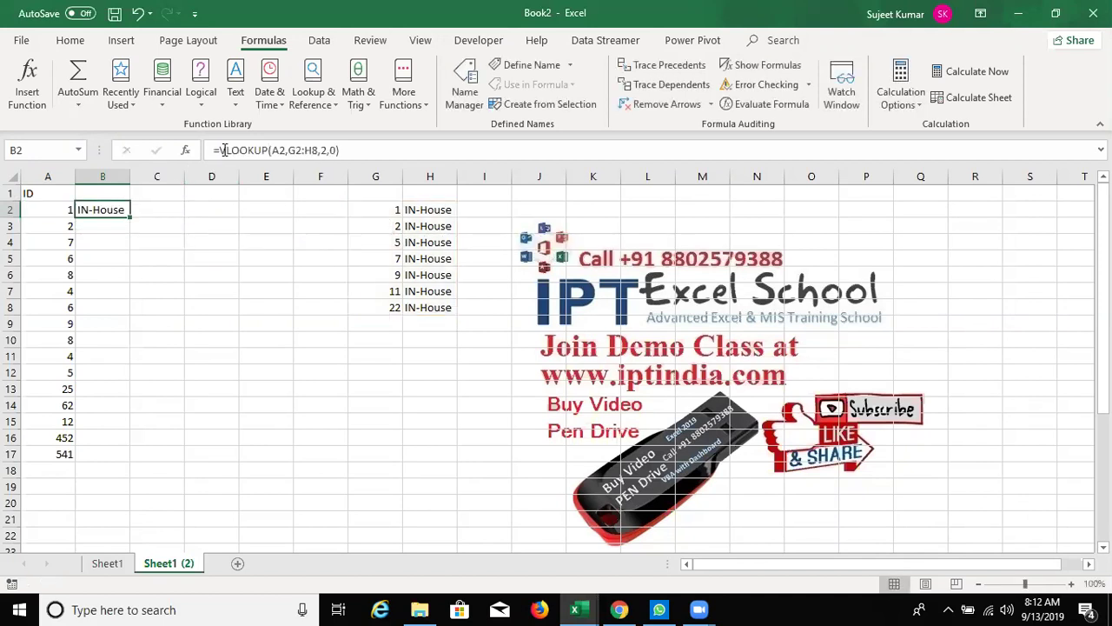
Wrap B2's lookup in IFERROR so unmatched IDs show "Out Side".
click(215, 151)
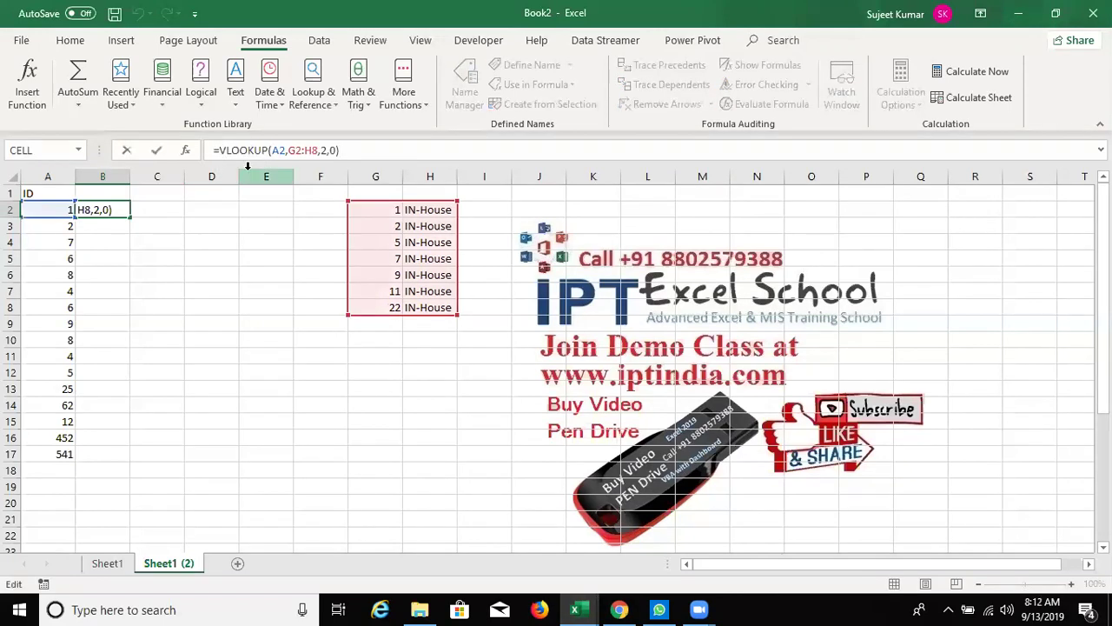
text(IFE)
key(Tab)
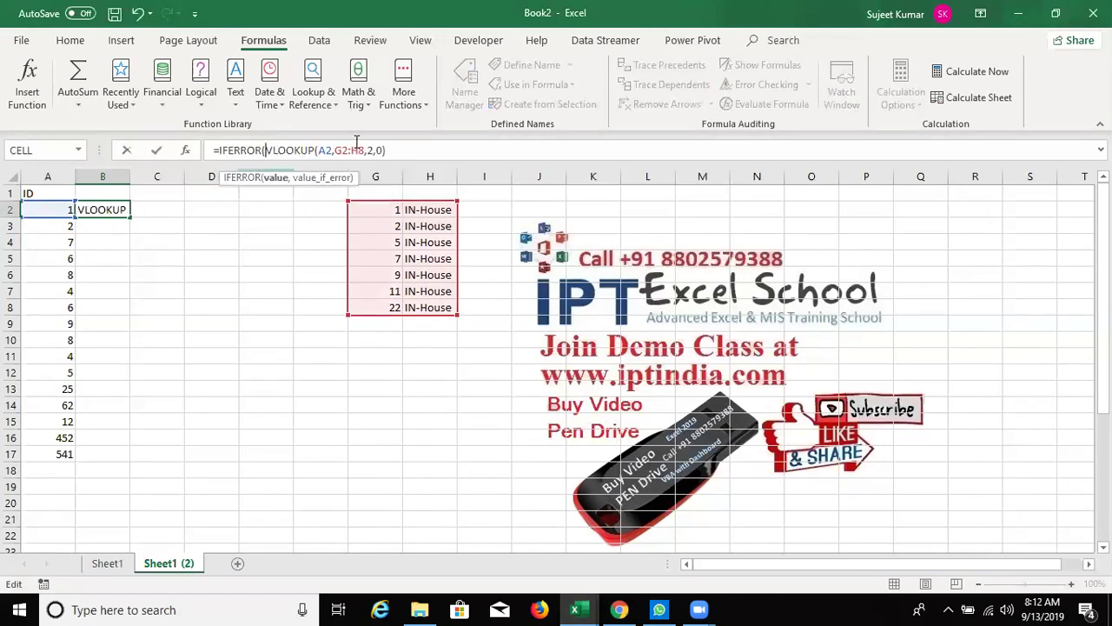
click(405, 151)
text(,")
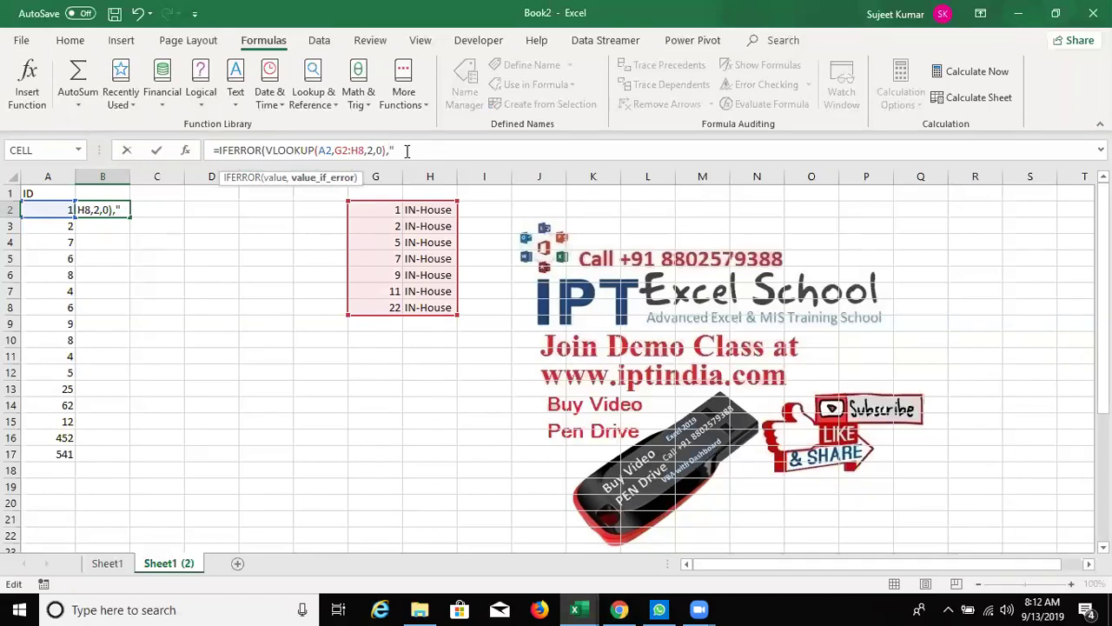
text(Out )
text(S)
text(ide)
text(")
key(Return)
click(529, 366)
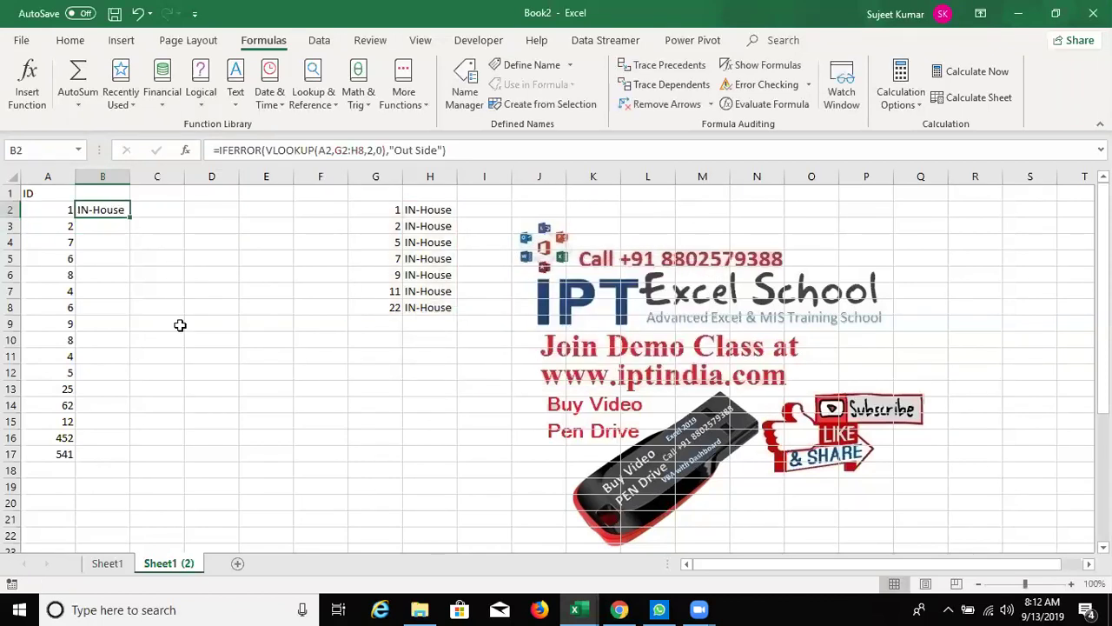
Make the lookup range absolute ($G$2:$H$8) and fill B2's formula down to B17.
click(339, 151)
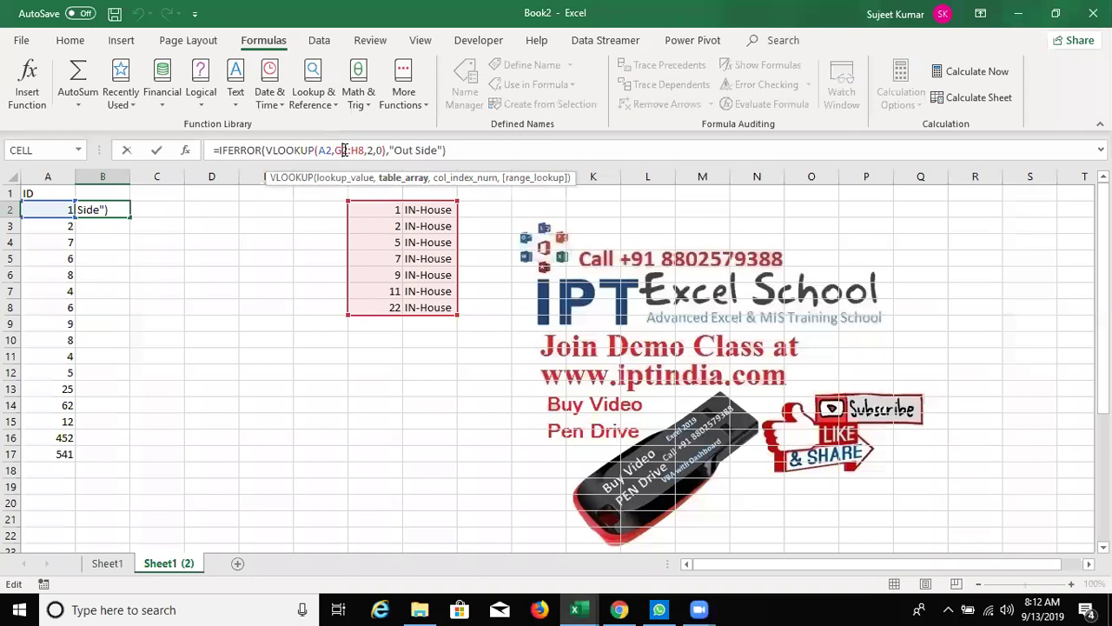
key(F4)
click(370, 151)
key(F4)
key(Return)
click(122, 213)
double_click(129, 215)
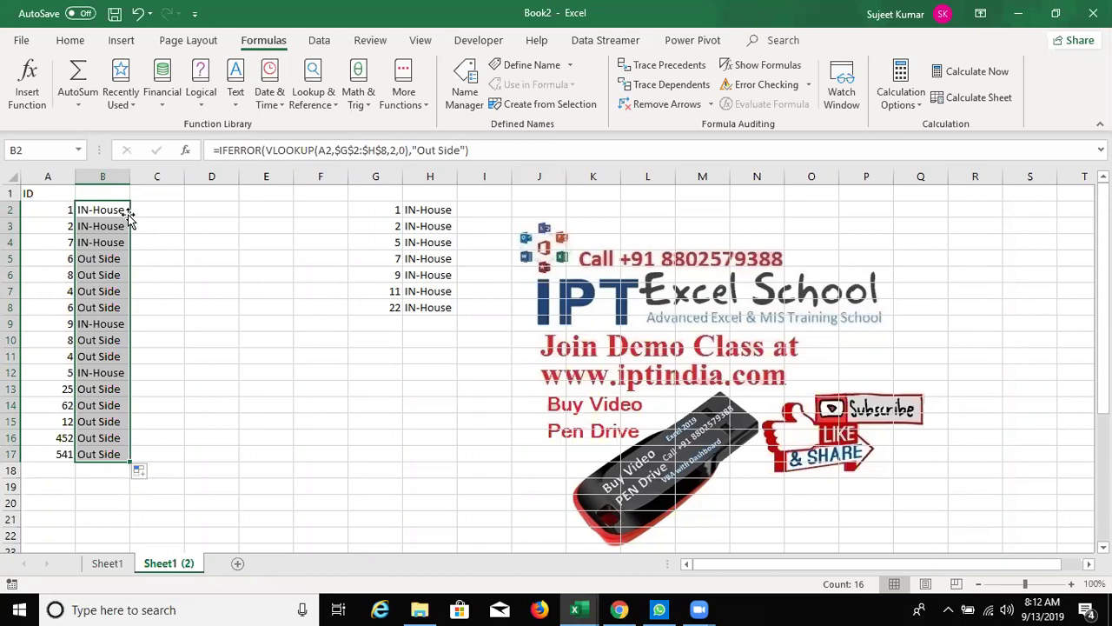
Enter =COUNTIF(G2:G8,A2) in C2 to count A2's ID in the list.
drag(362, 213, 369, 301)
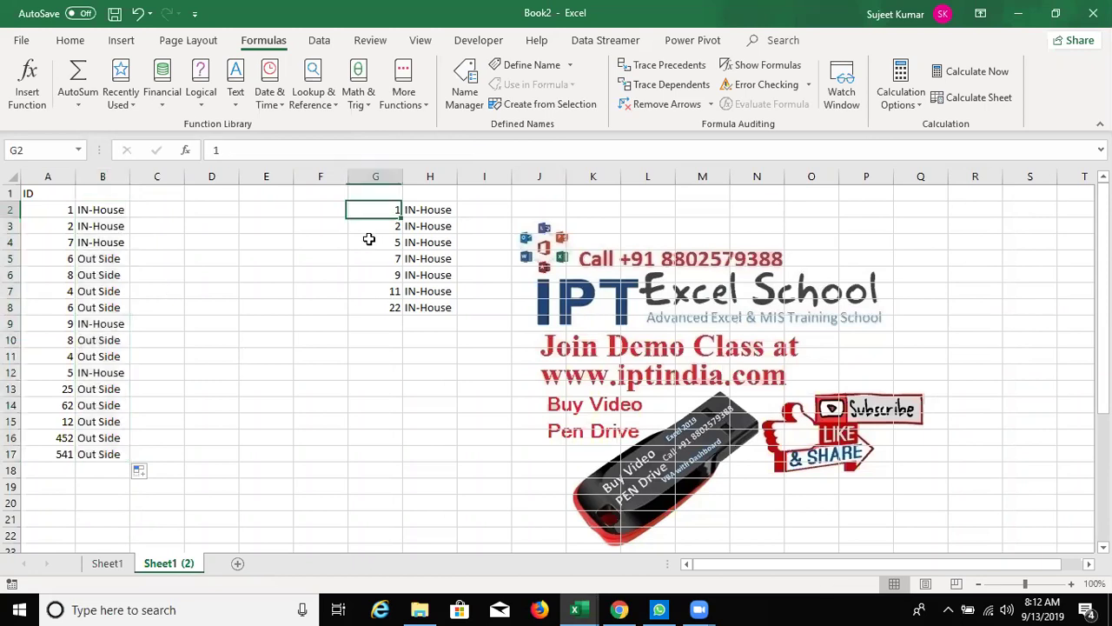
click(167, 209)
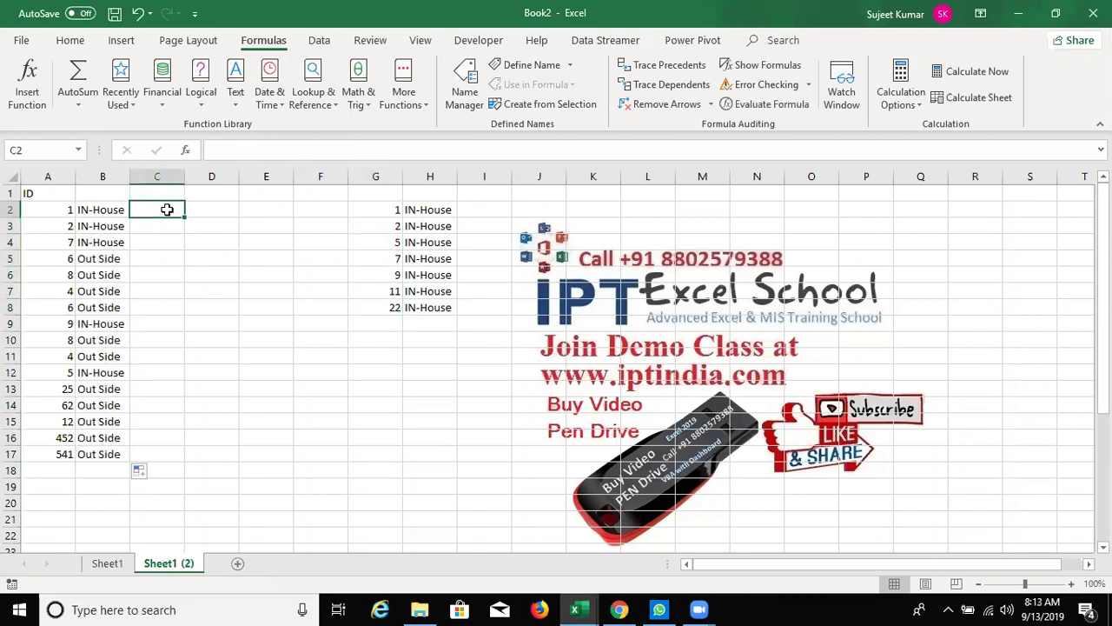
text(=)
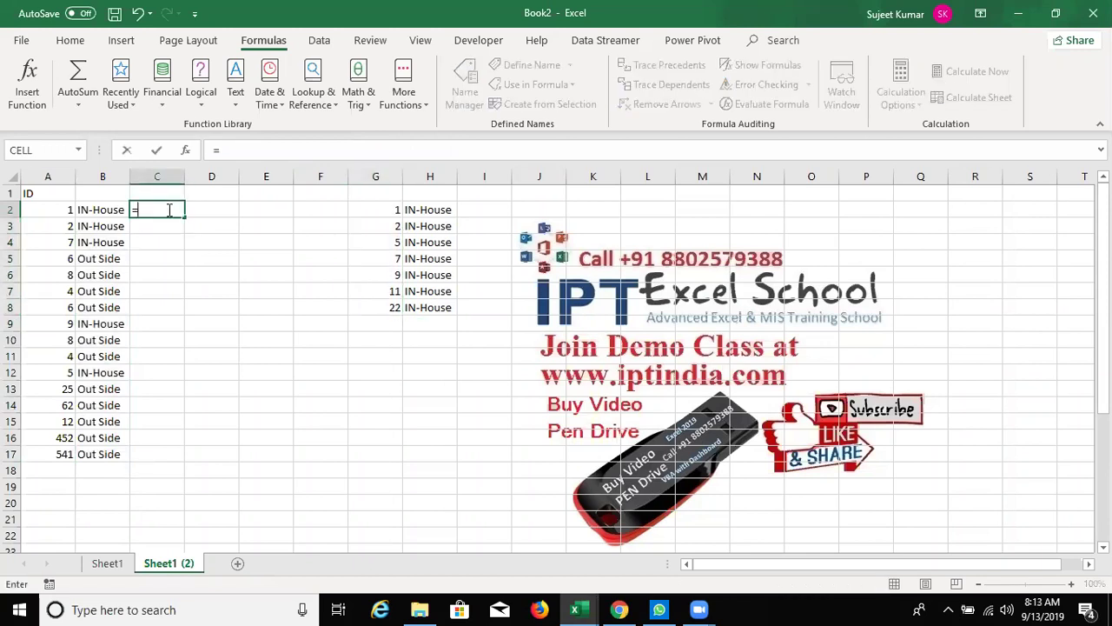
text(cou)
key(Down)
key(Down)
key(Up)
key(Down)
key(Down)
key(Tab)
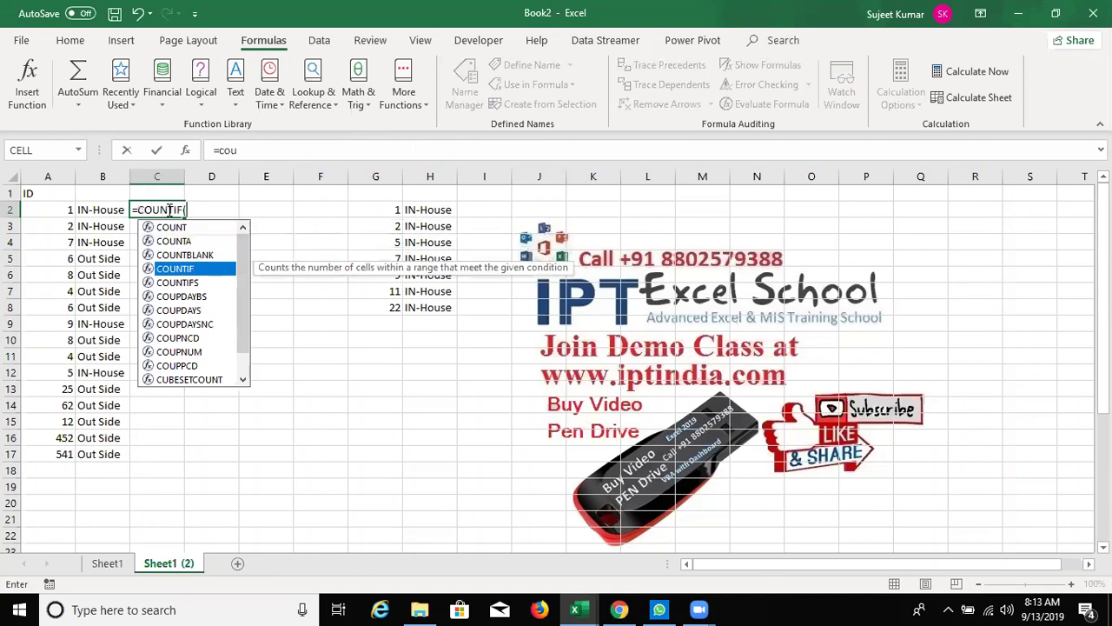
key(Right)
key(Right)
key(Right)
key(Right)
key(ctrl+shift+Down)
text(,)
key(Left)
key(Left)
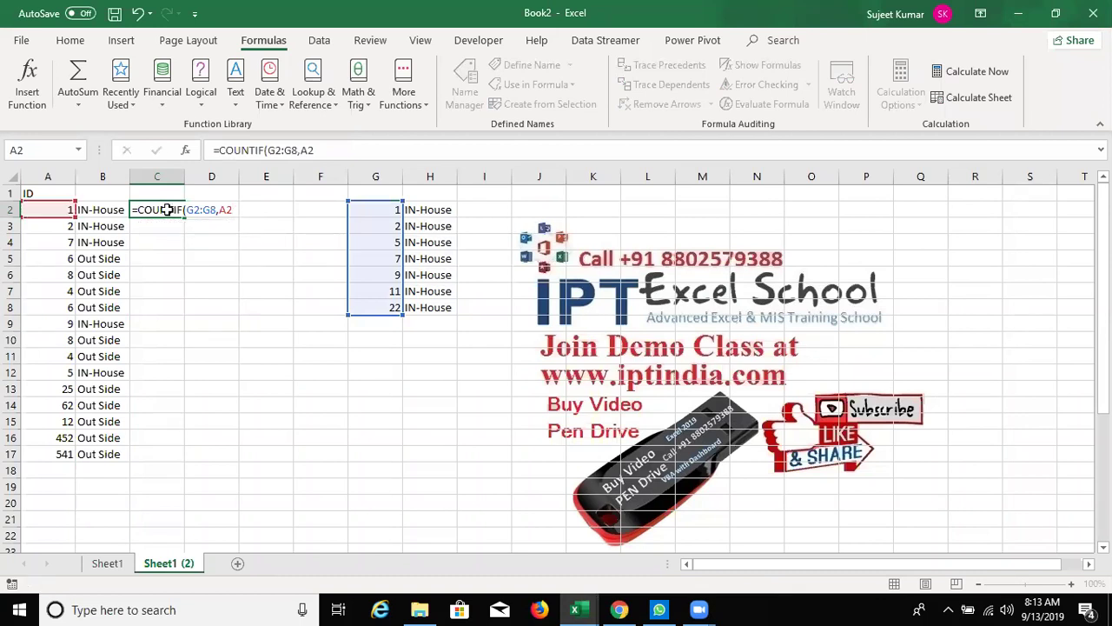
key(ctrl+Return)
Wrap C2's count in IF so a count of 1 shows "In-House", otherwise "Out-Side".
key(F2)
click(216, 150)
text(IF()
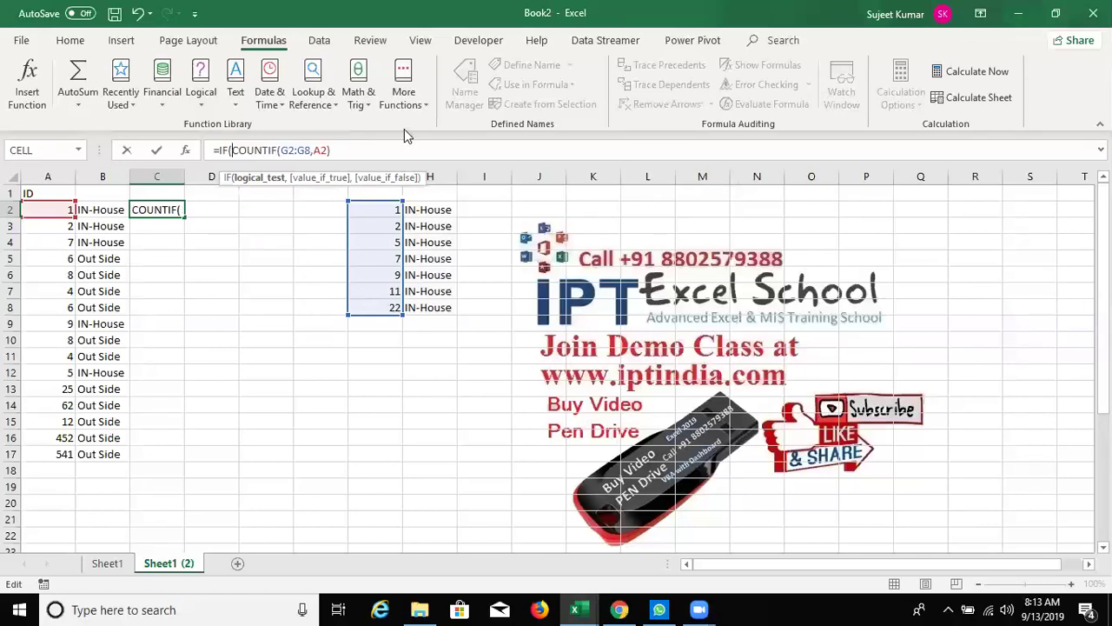
click(389, 149)
text(=)
text(1,"In-)
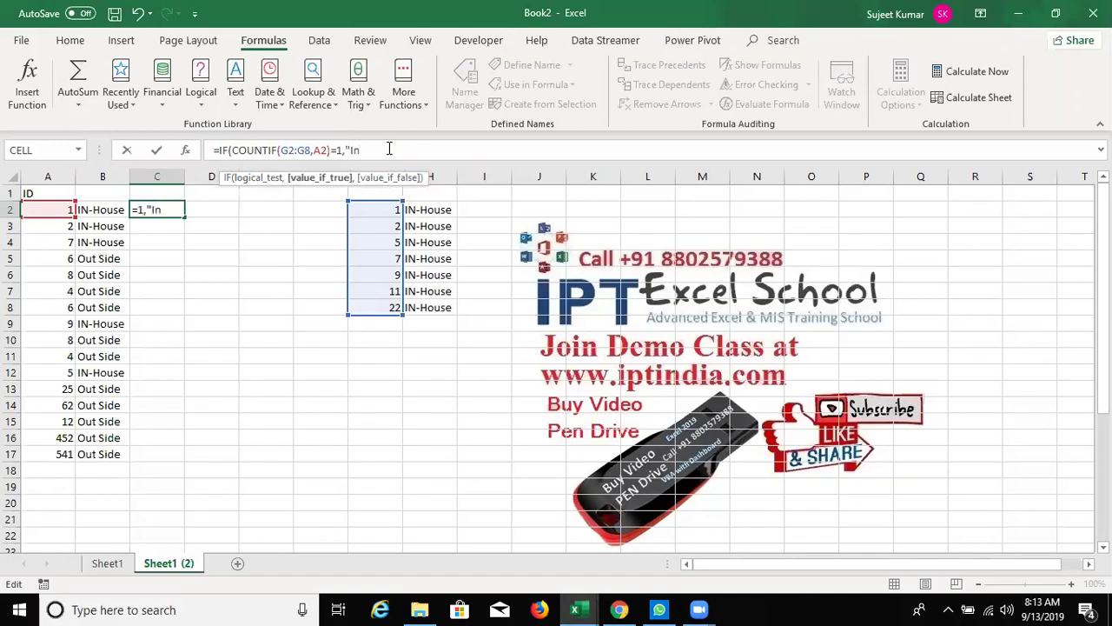
text(House")
text(,")
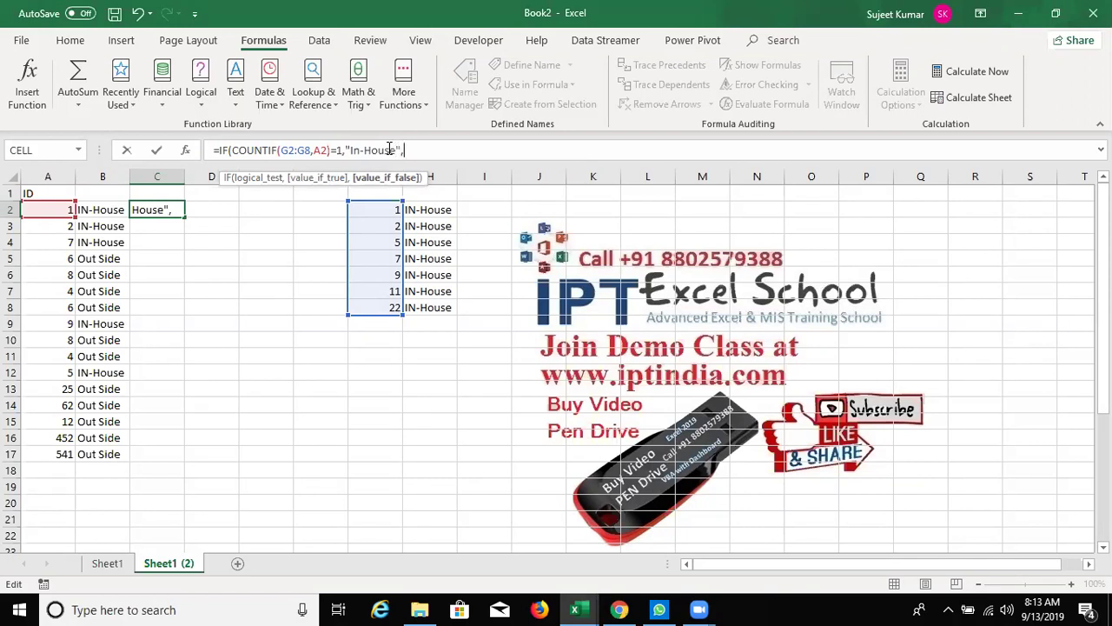
text(Out-)
text(Side")
key(Return)
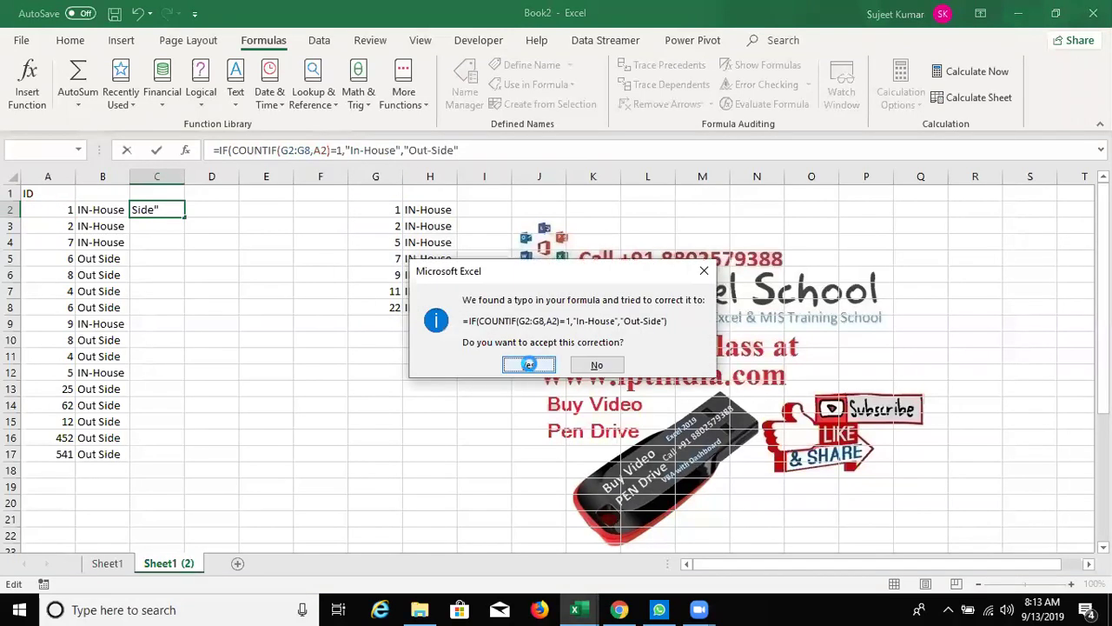
click(527, 364)
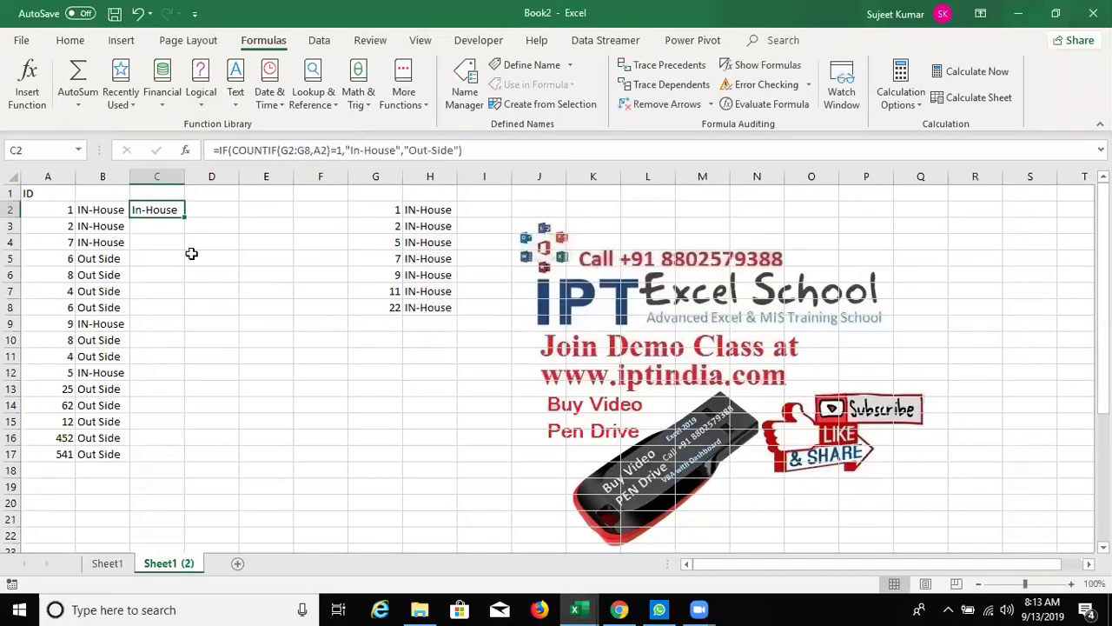
Lock the range as $G$2:$G$8 and fill C2's formula down to C17.
click(287, 152)
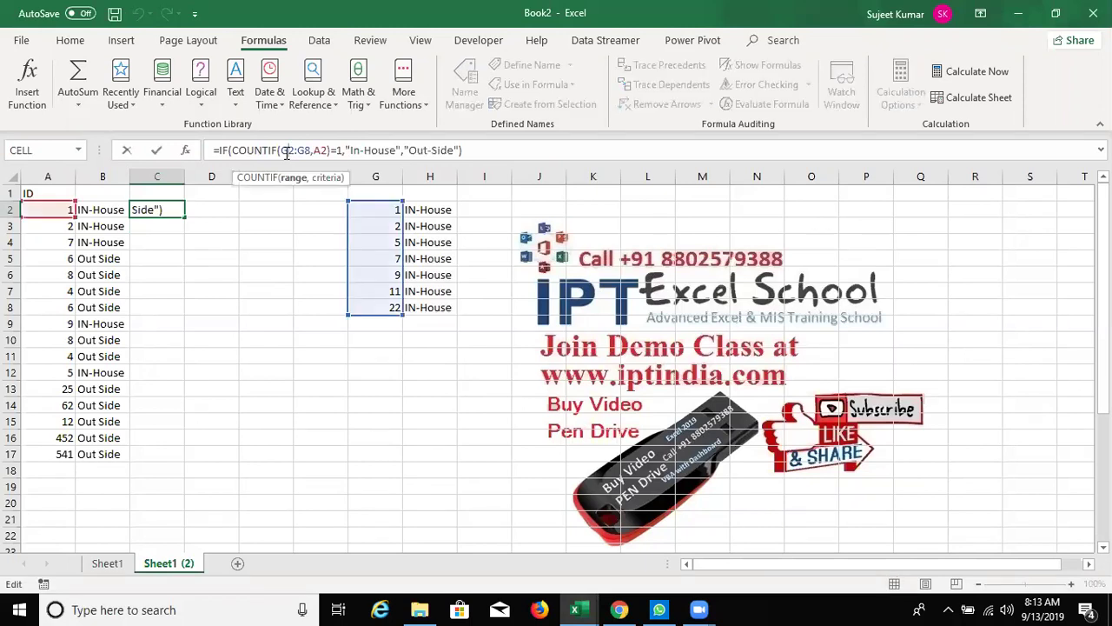
key(F4)
click(315, 152)
key(F4)
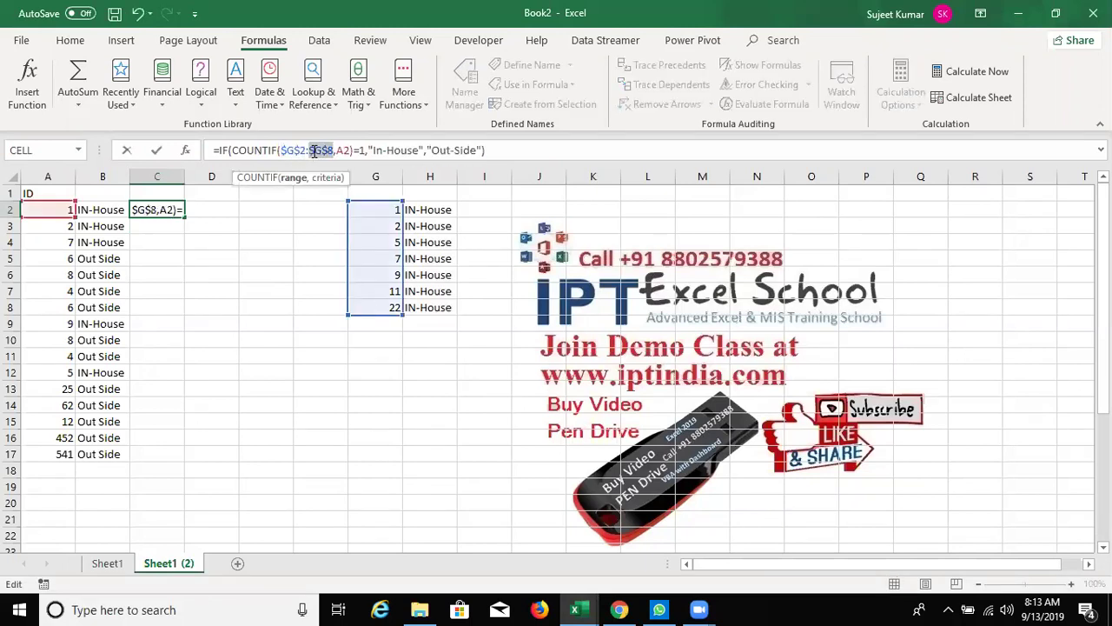
key(Return)
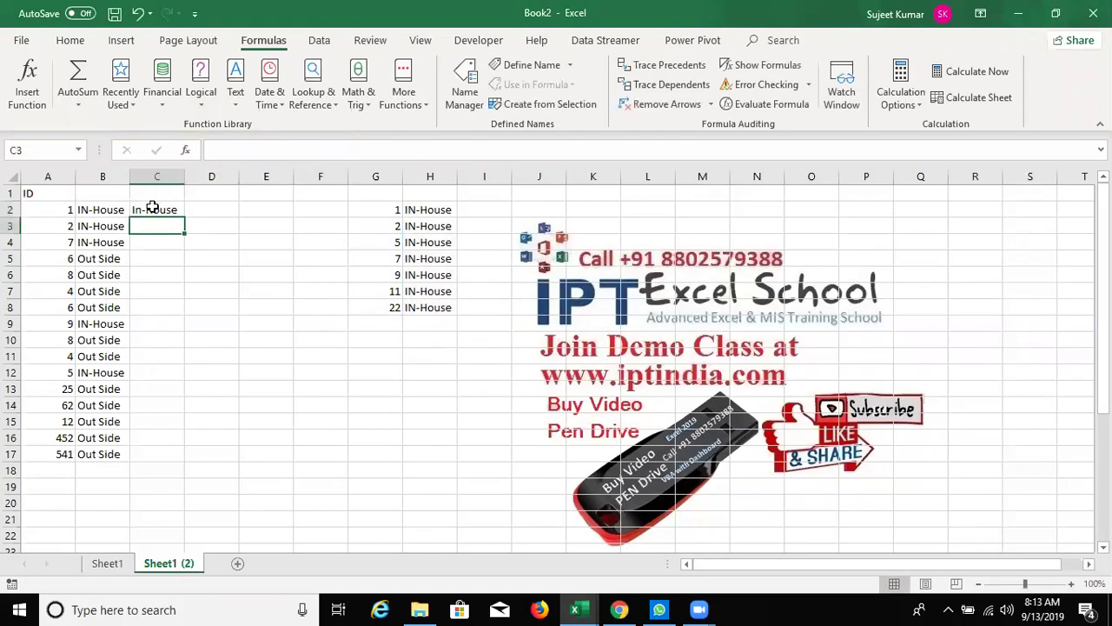
click(152, 209)
double_click(184, 217)
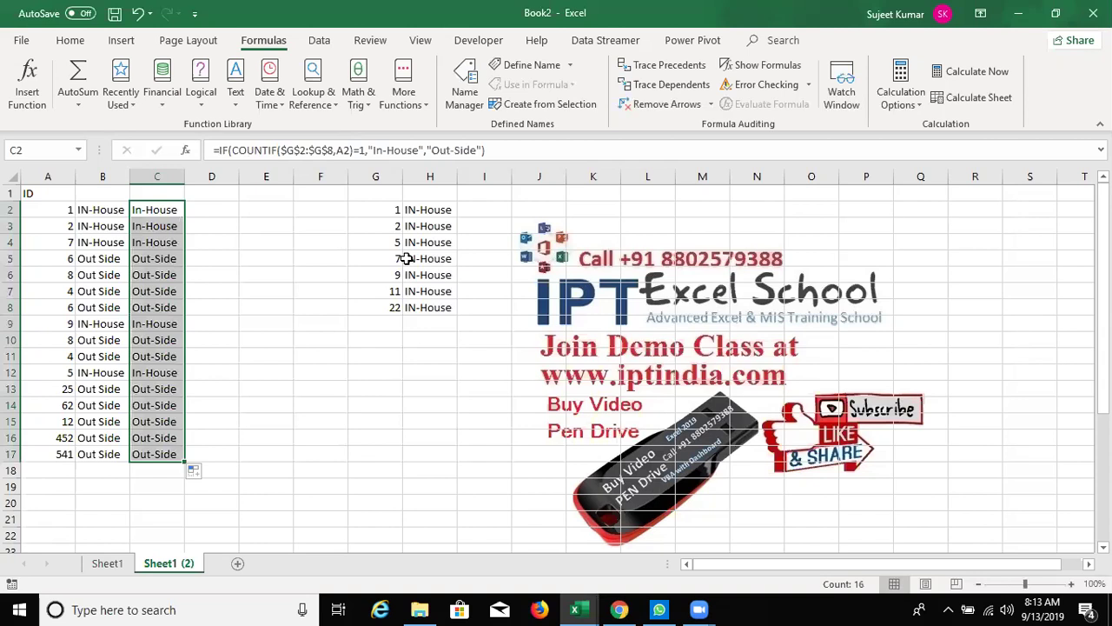
drag(387, 209, 377, 302)
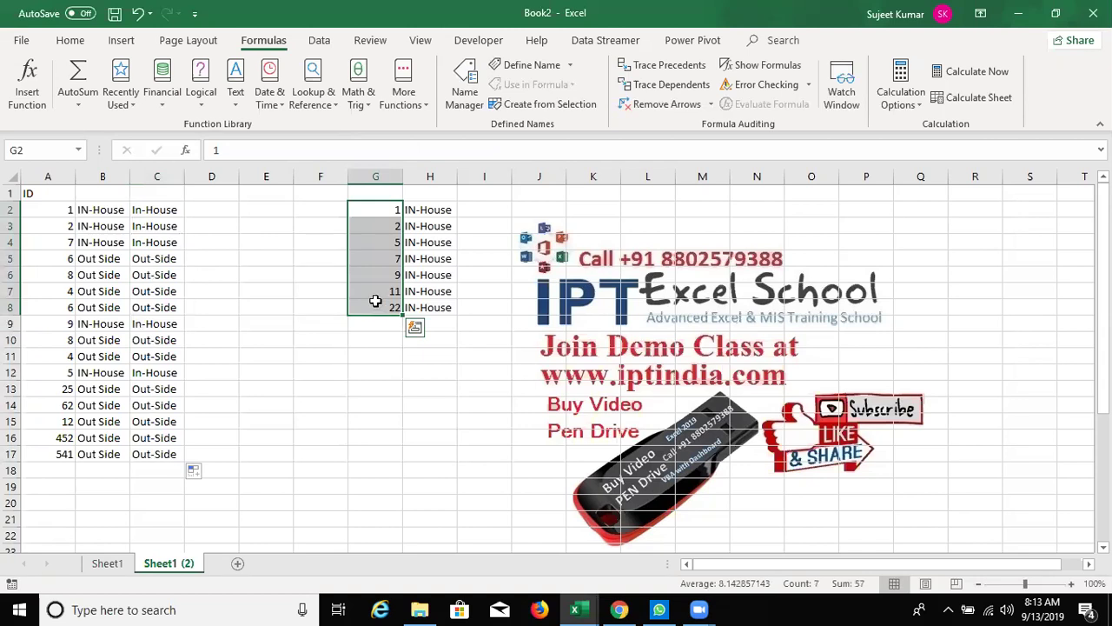
key(Delete)
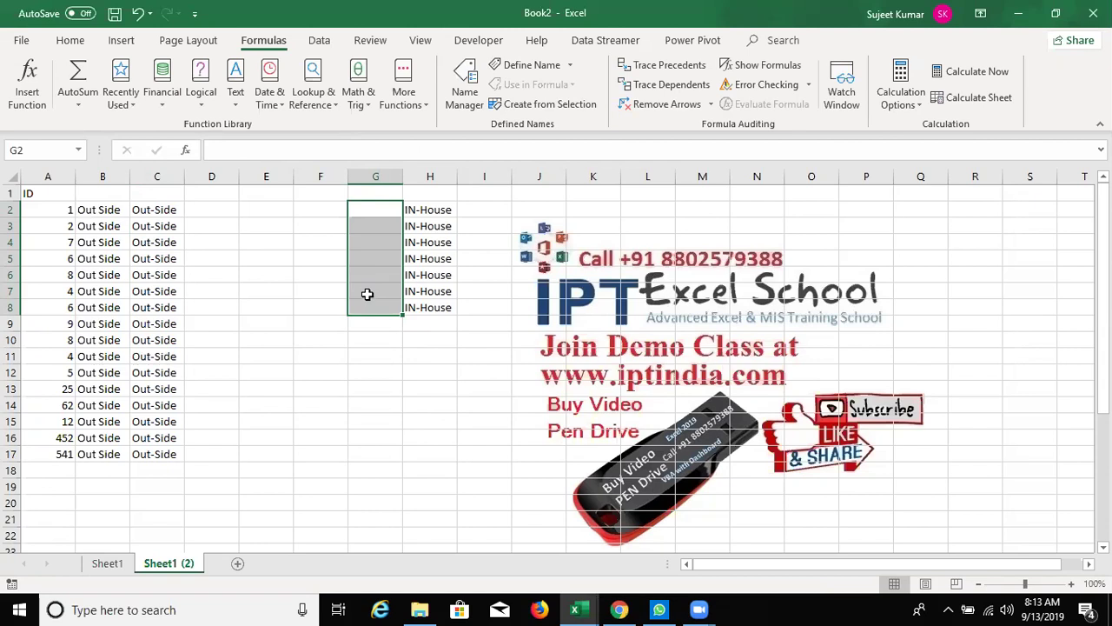
key(ctrl+v)
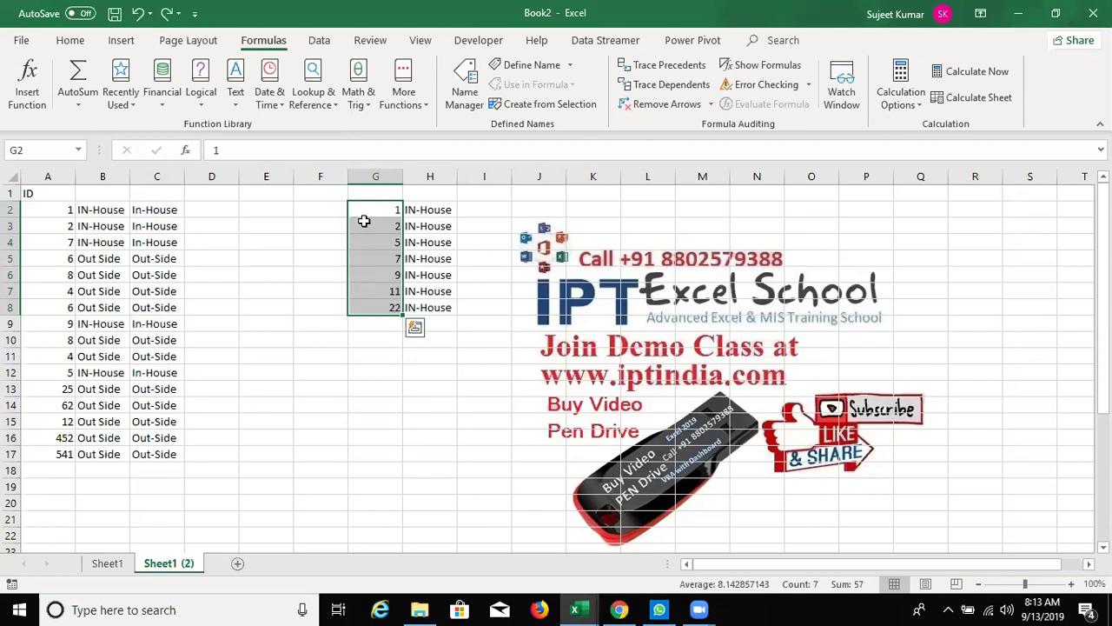
mouse_move(368, 210)
mouse_down()
mouse_move(423, 285)
mouse_move(422, 306)
mouse_up()
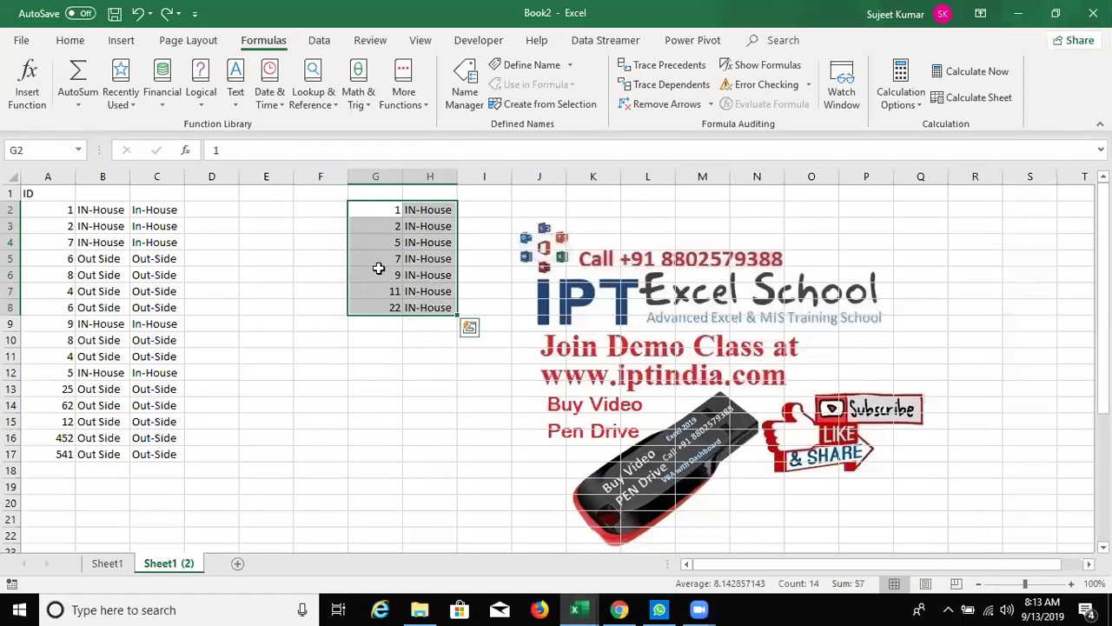
click(83, 42)
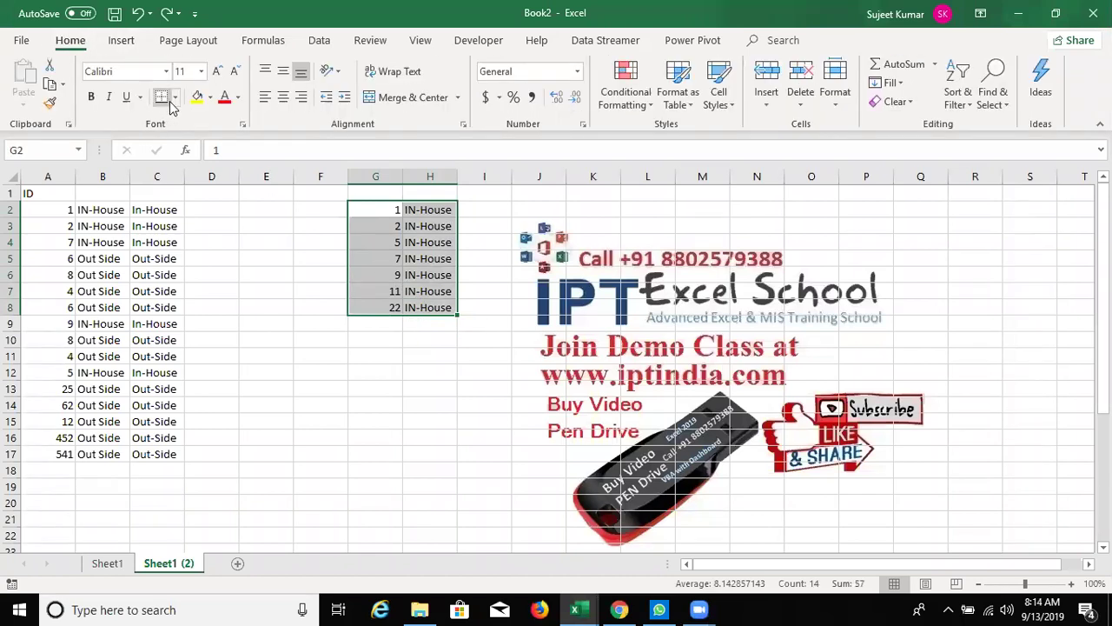
click(259, 226)
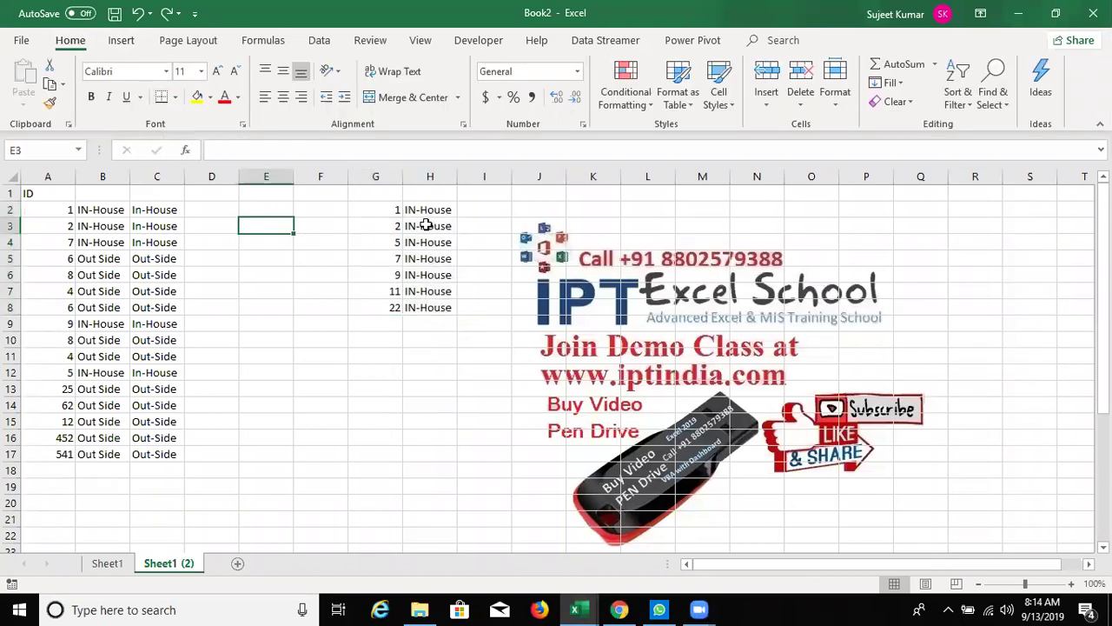
click(261, 41)
Define the name ID referring to the array constant {1;2;5;7;9;11;22}.
click(528, 66)
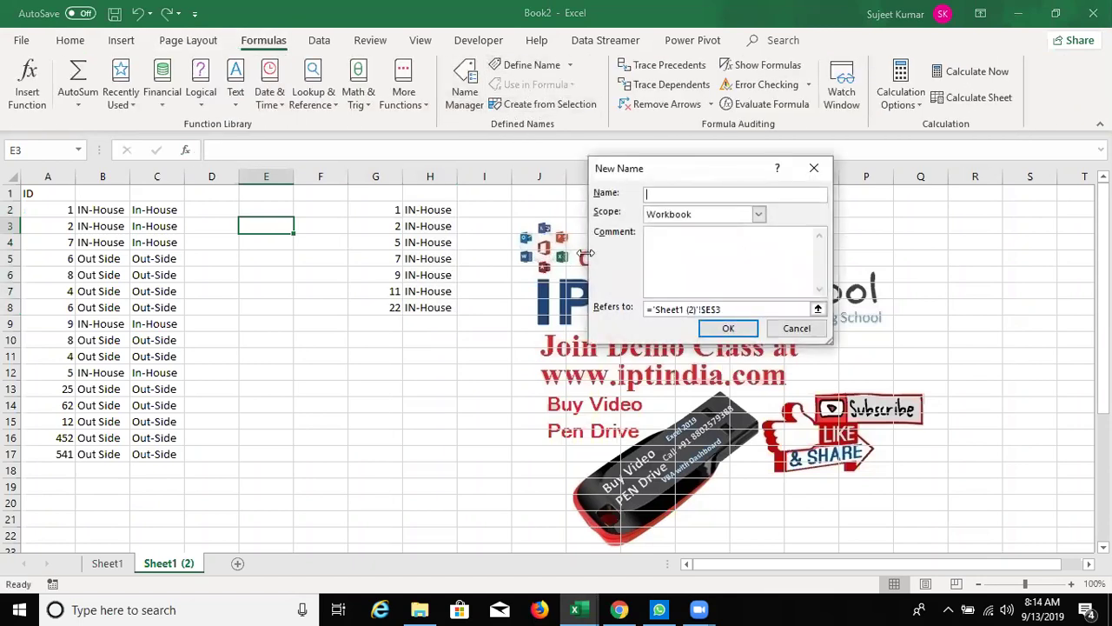
text(ID)
drag(740, 309, 600, 311)
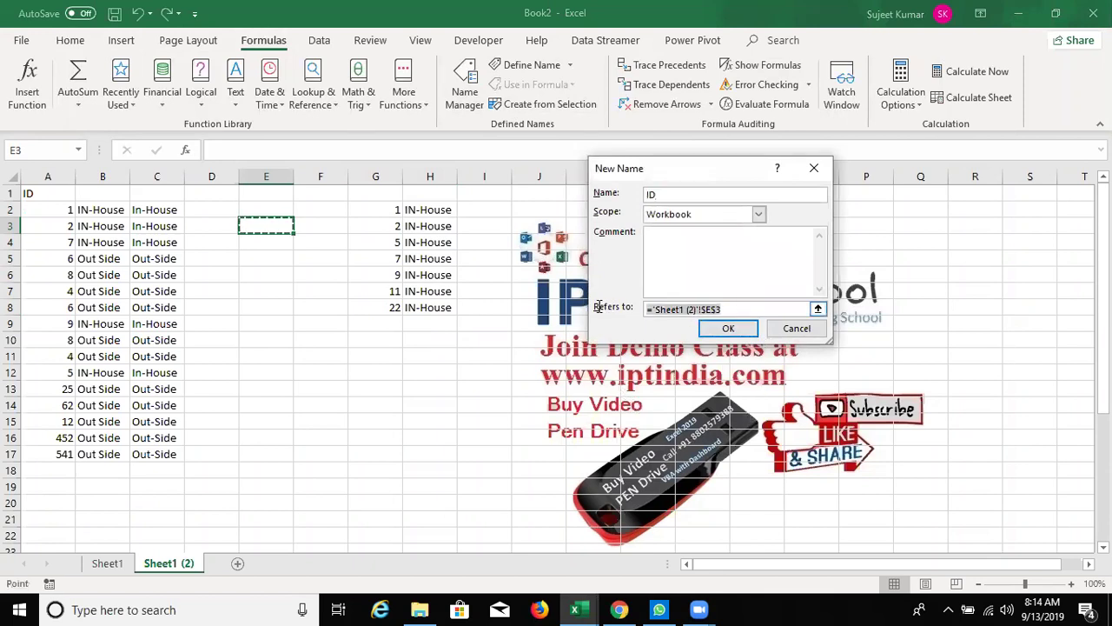
text(={)
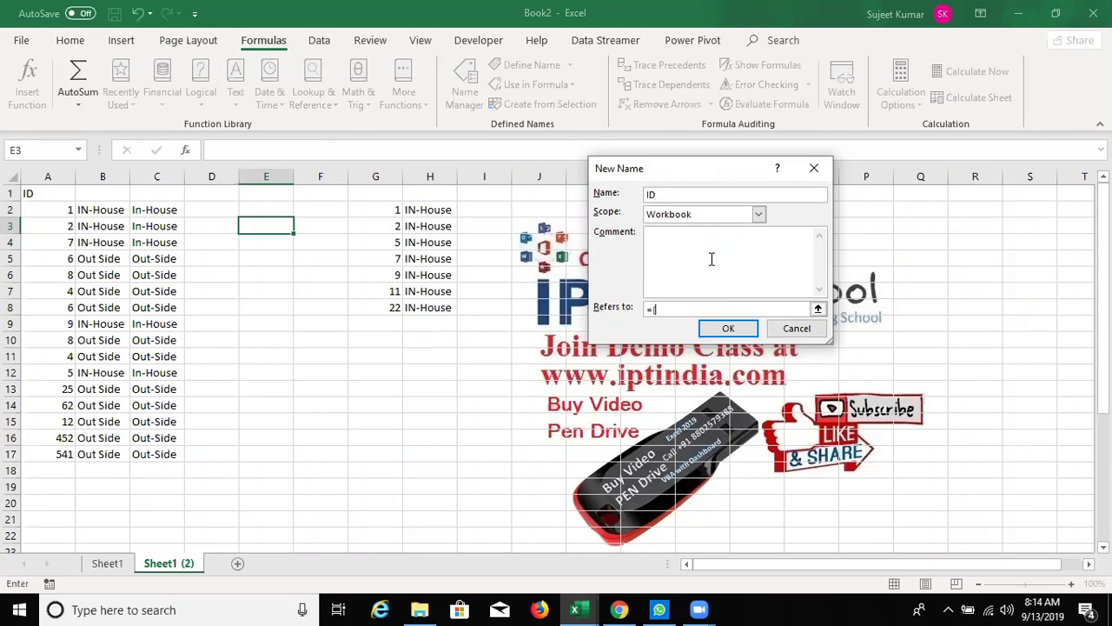
text(1;)
text(2;3;4)
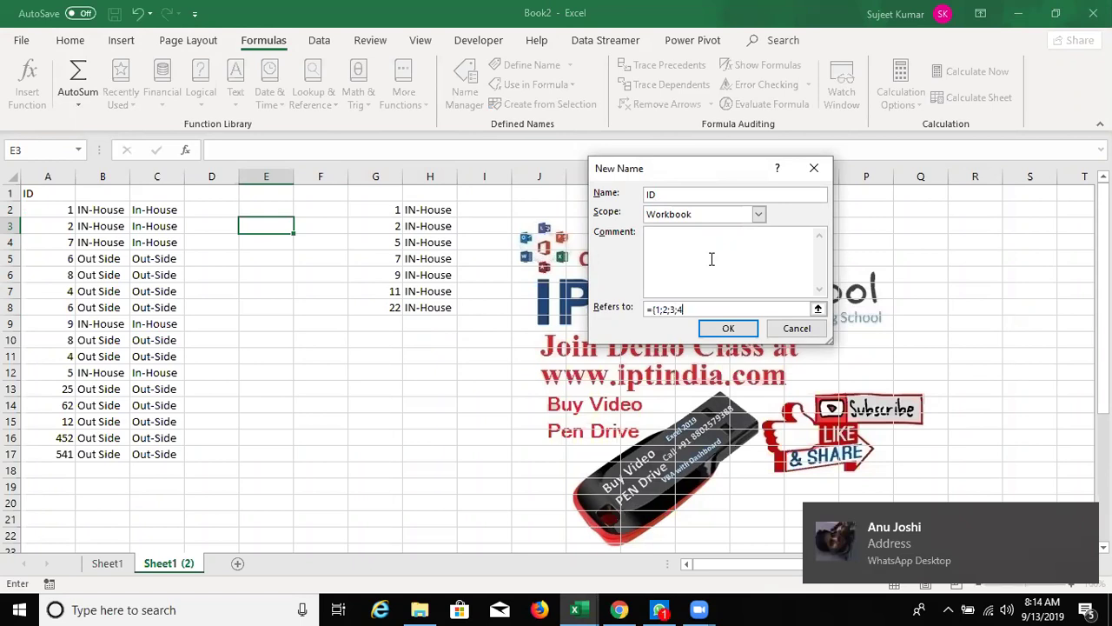
text(;5;)
key(BackSpace)
key(BackSpace)
key(BackSpace)
key(BackSpace)
key(BackSpace)
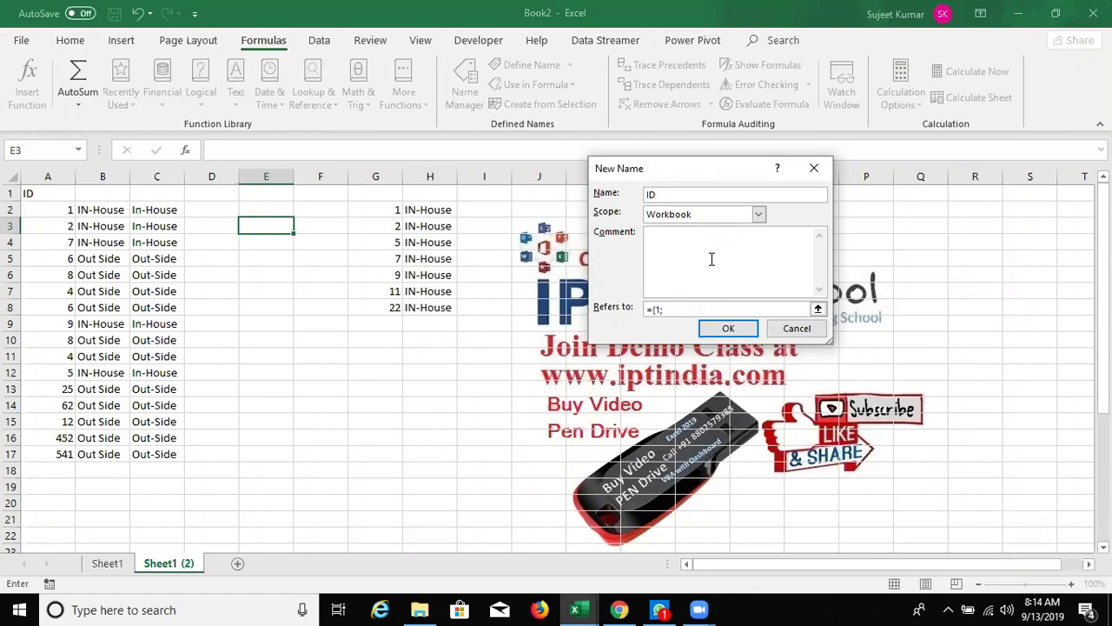
text(2;5;7;9;)
text(11;22)
click(728, 327)
Enter =COUNTIF(ID,A2) in D2, using the named ID list as the range.
click(204, 204)
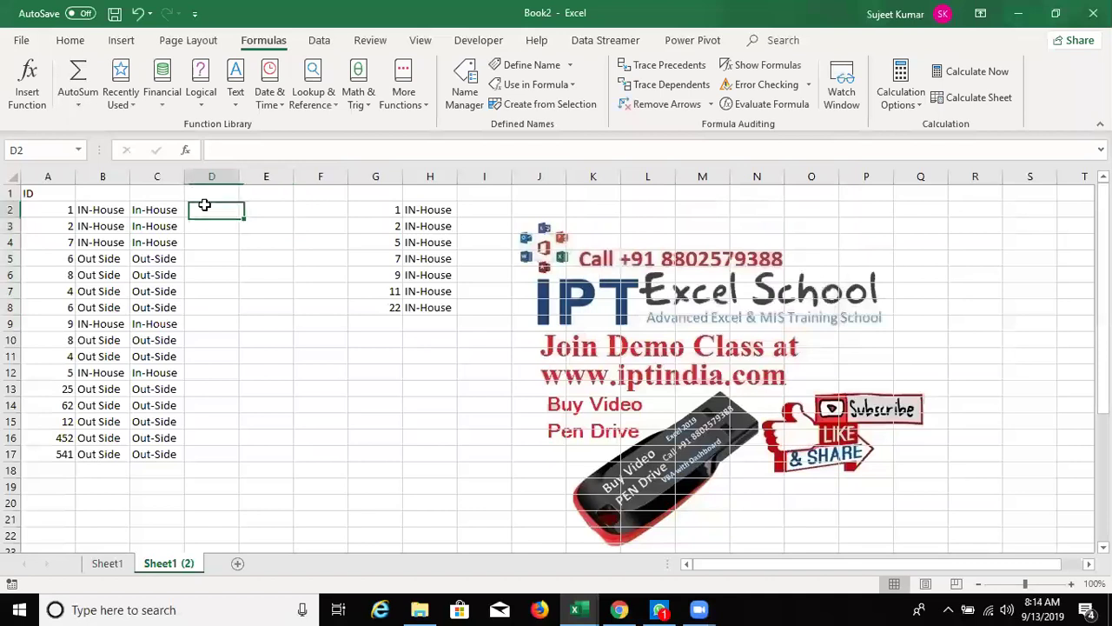
text(=)
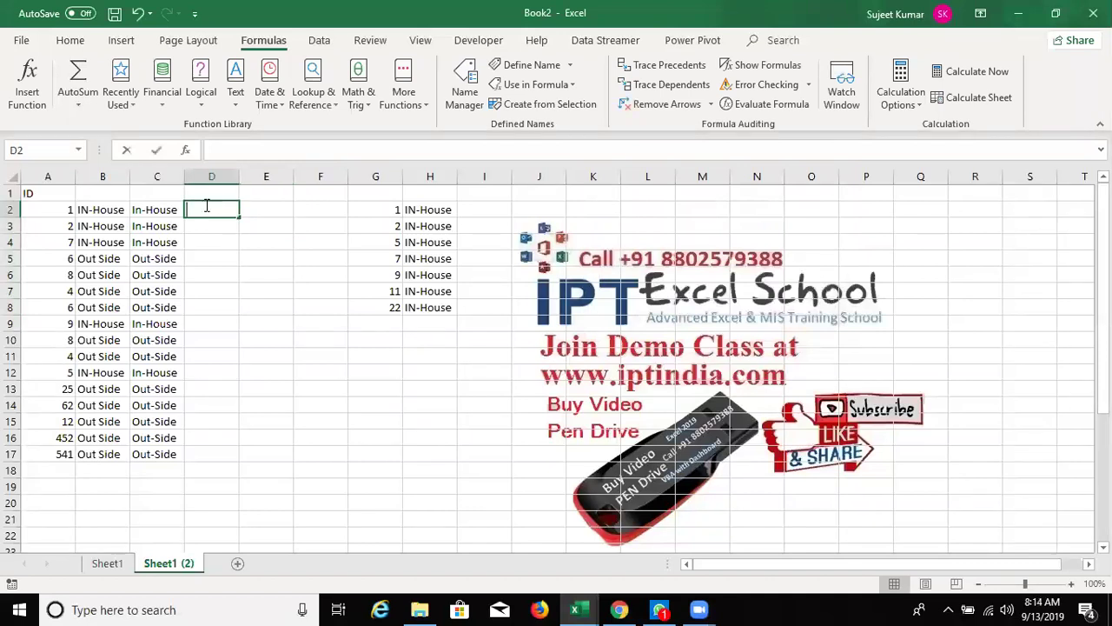
text(co)
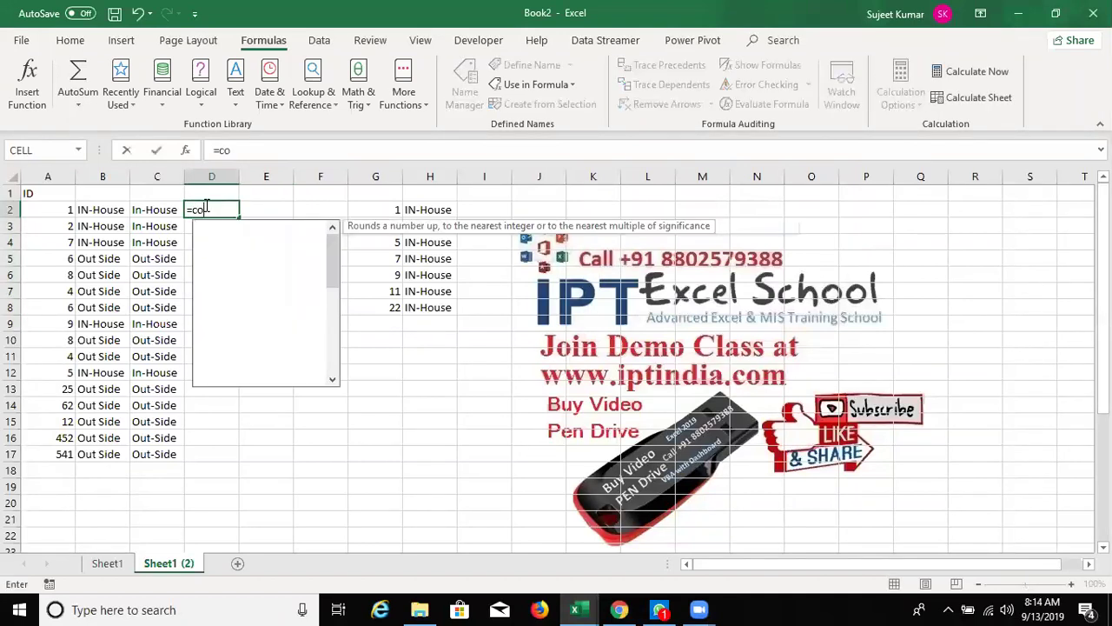
text(u)
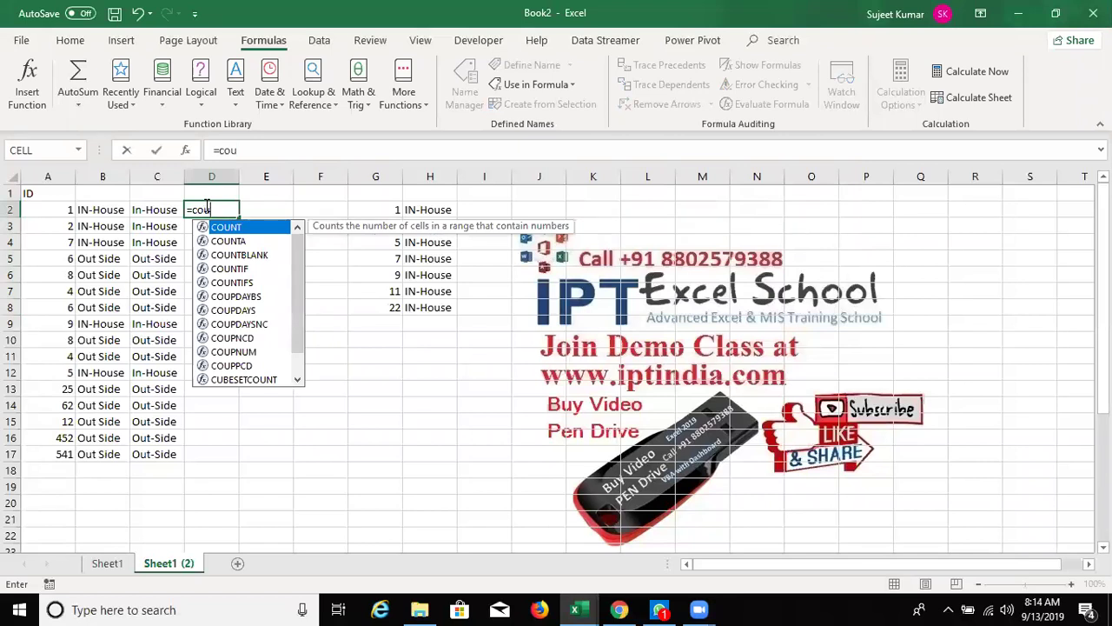
key(Down)
key(Down)
key(Down)
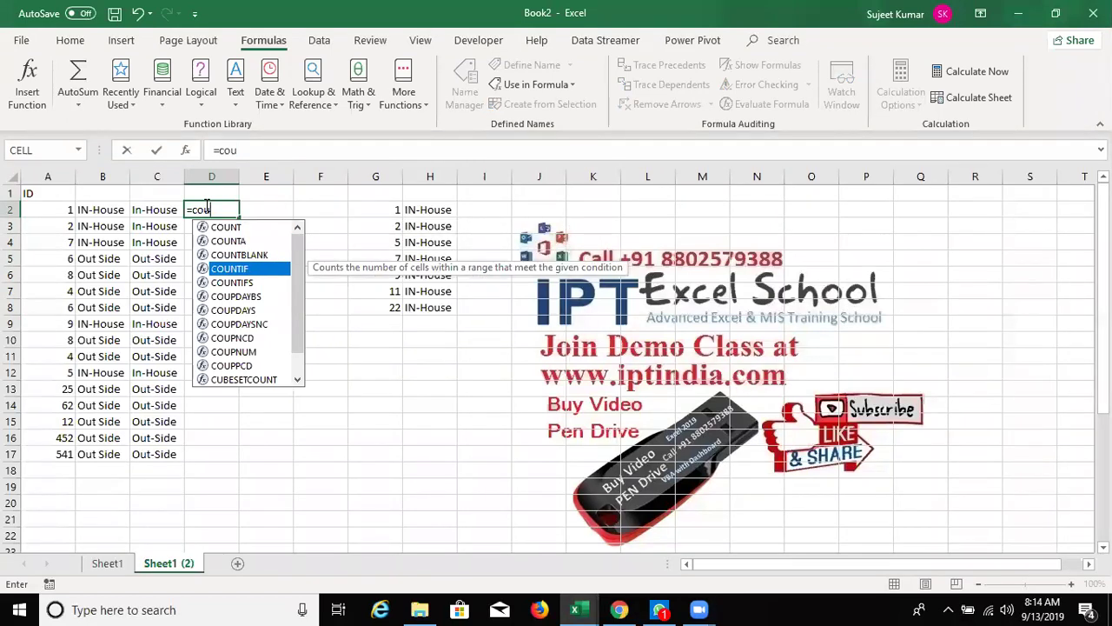
key(Tab)
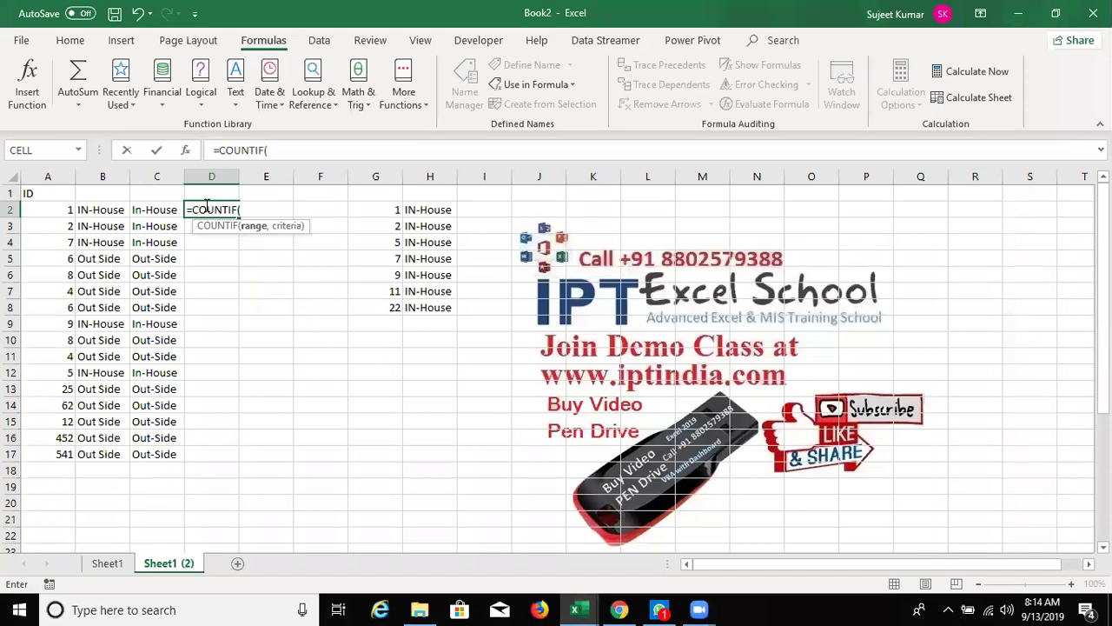
text(id)
key(Tab)
text(,)
key(Left)
key(Left)
key(Left)
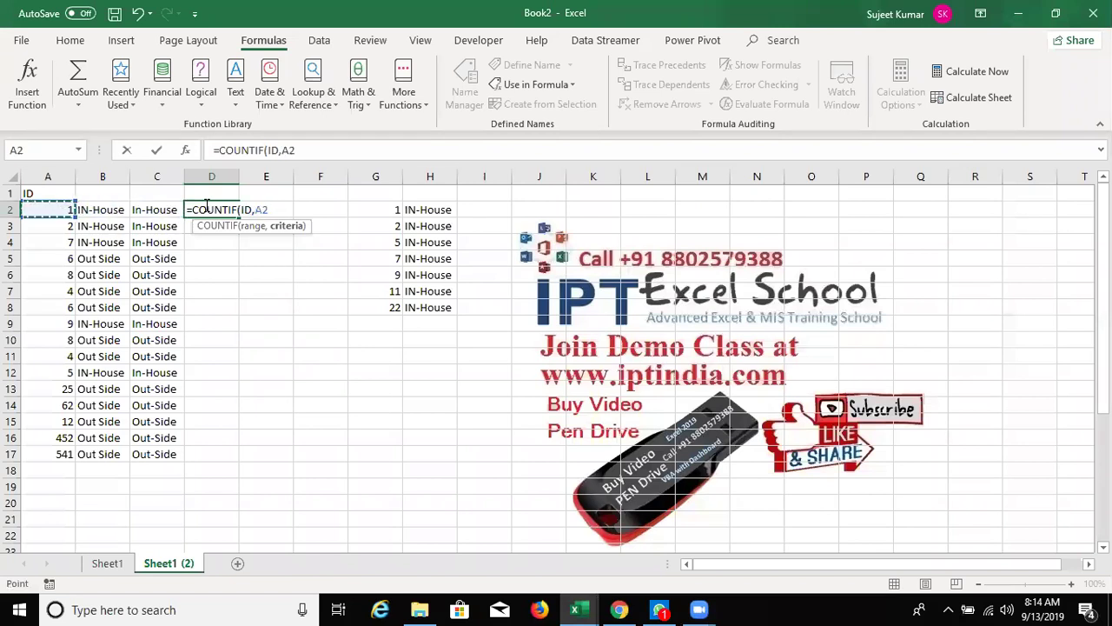
text())
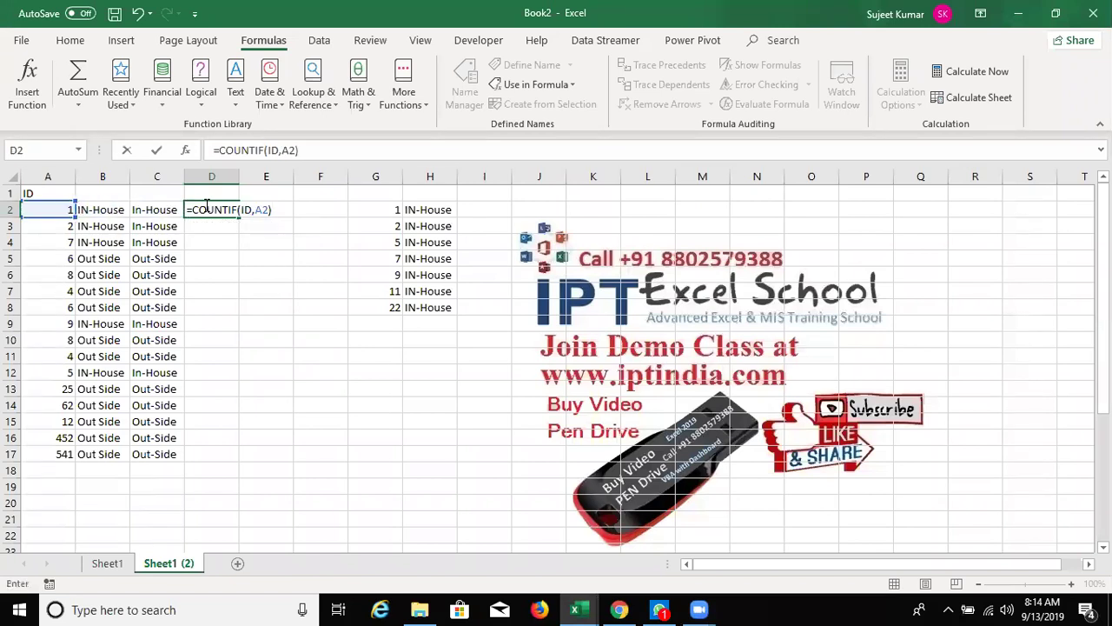
key(ctrl+Return)
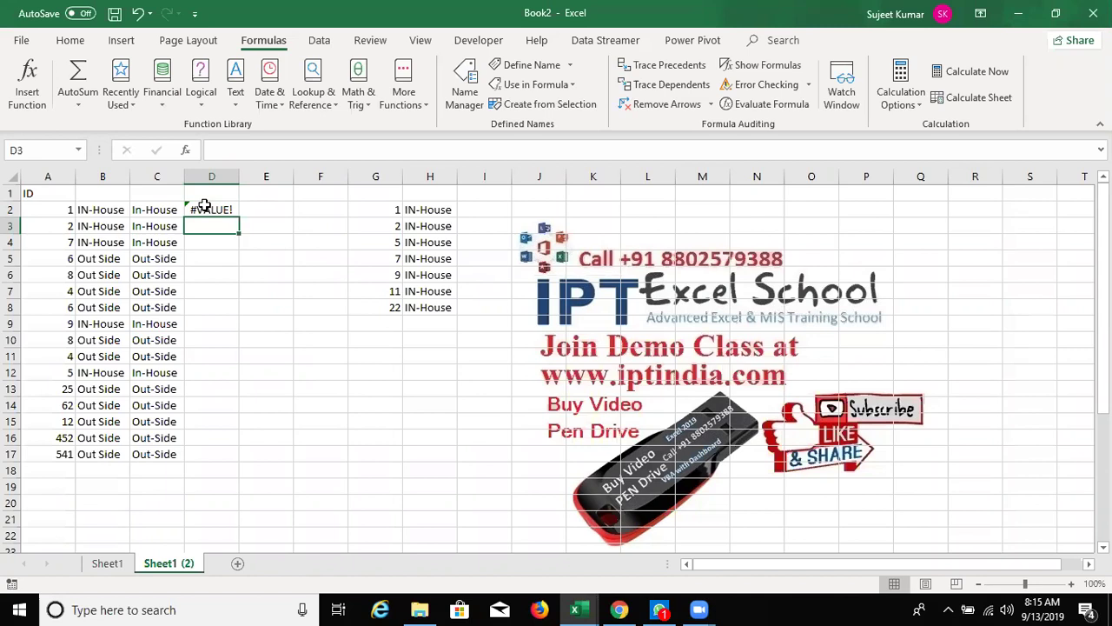
Re-edit and recommit the D2 formula, which still returns #VALUE!
click(292, 150)
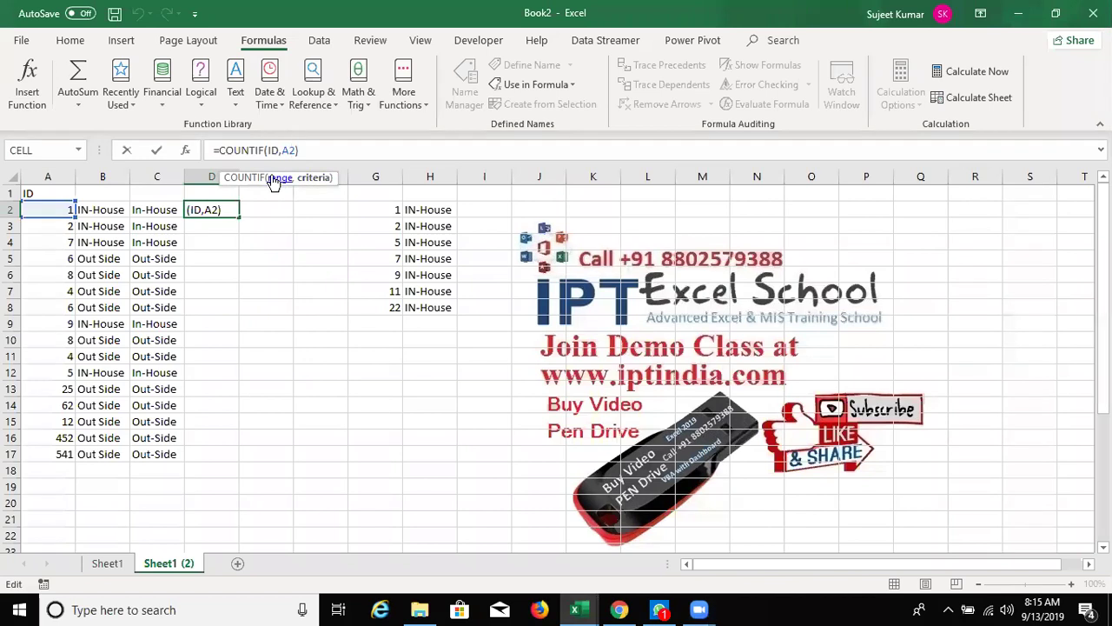
double_click(202, 209)
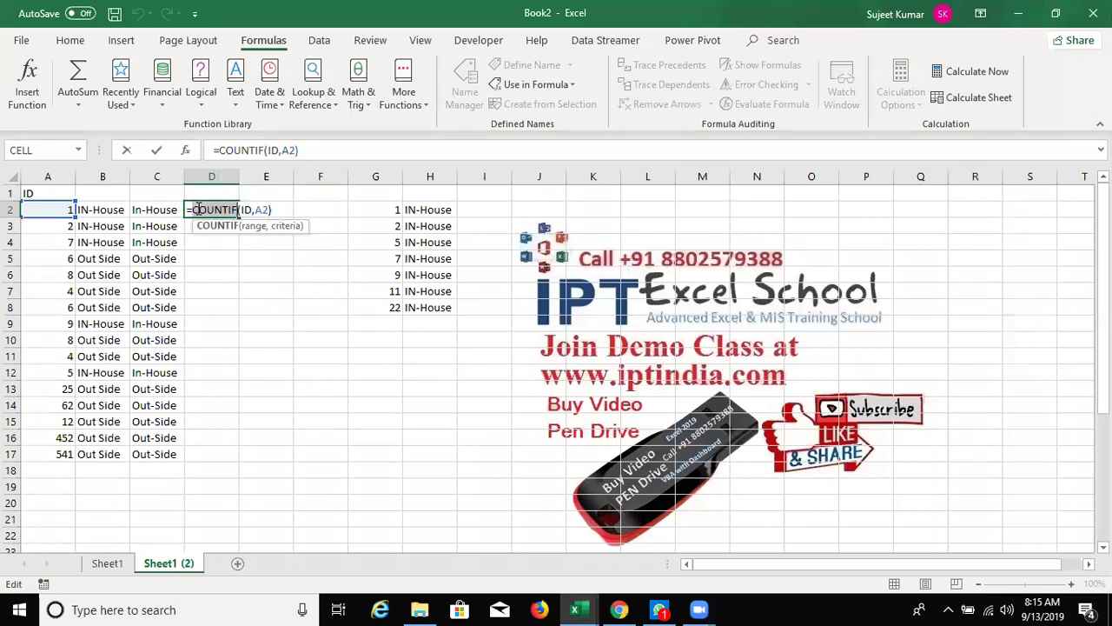
click(241, 210)
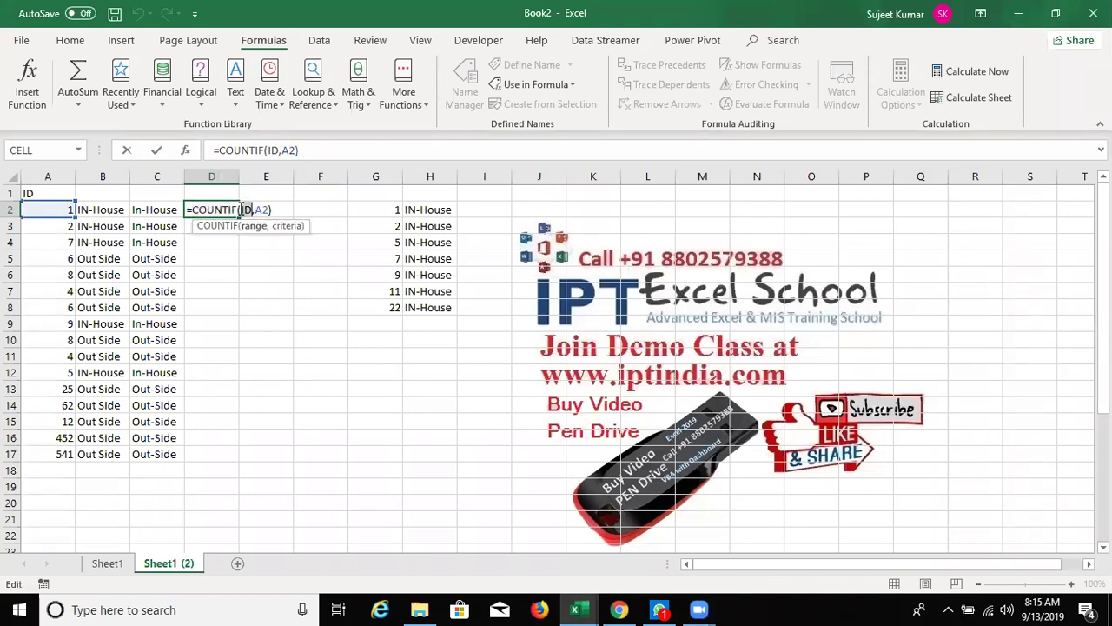
key(Return)
click(228, 209)
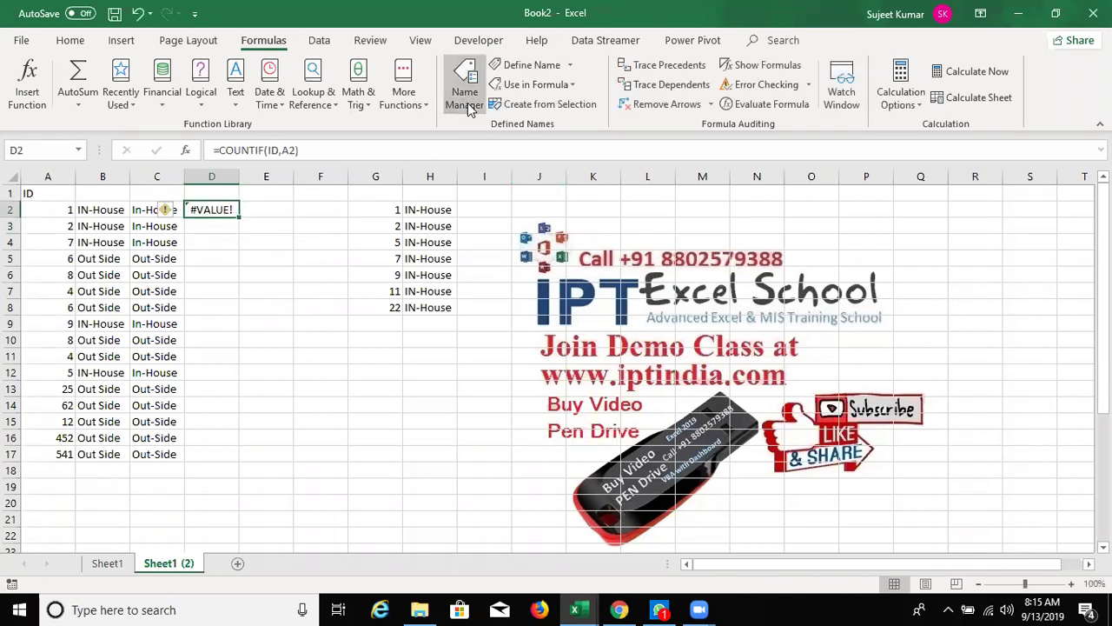
Check the ID name's definition, try committing D2 as an array formula, then undo it.
click(467, 97)
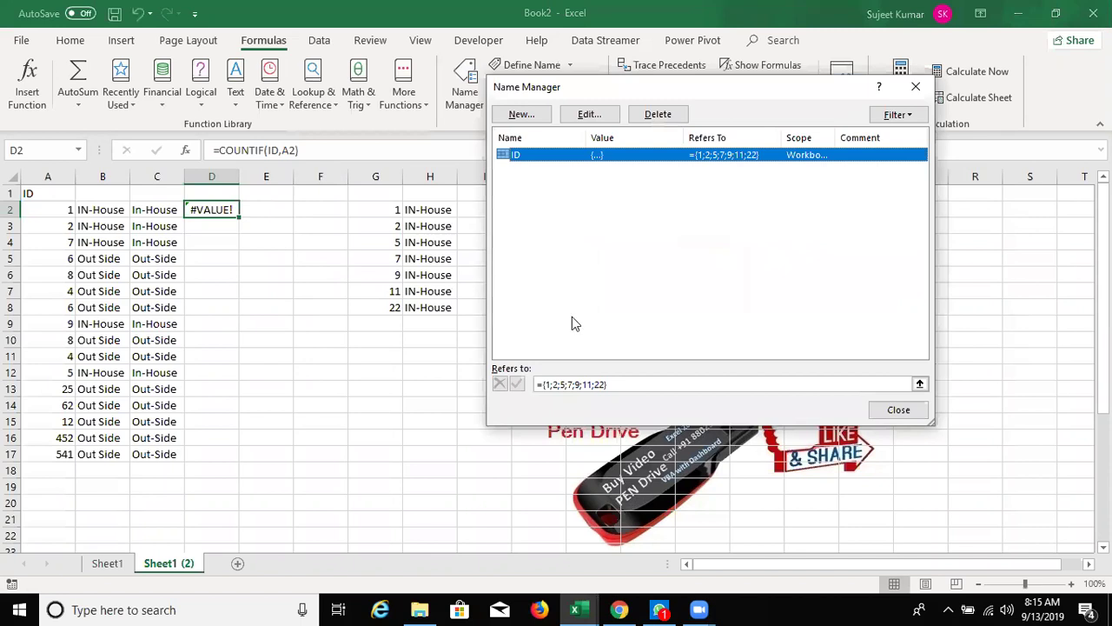
drag(624, 388, 557, 386)
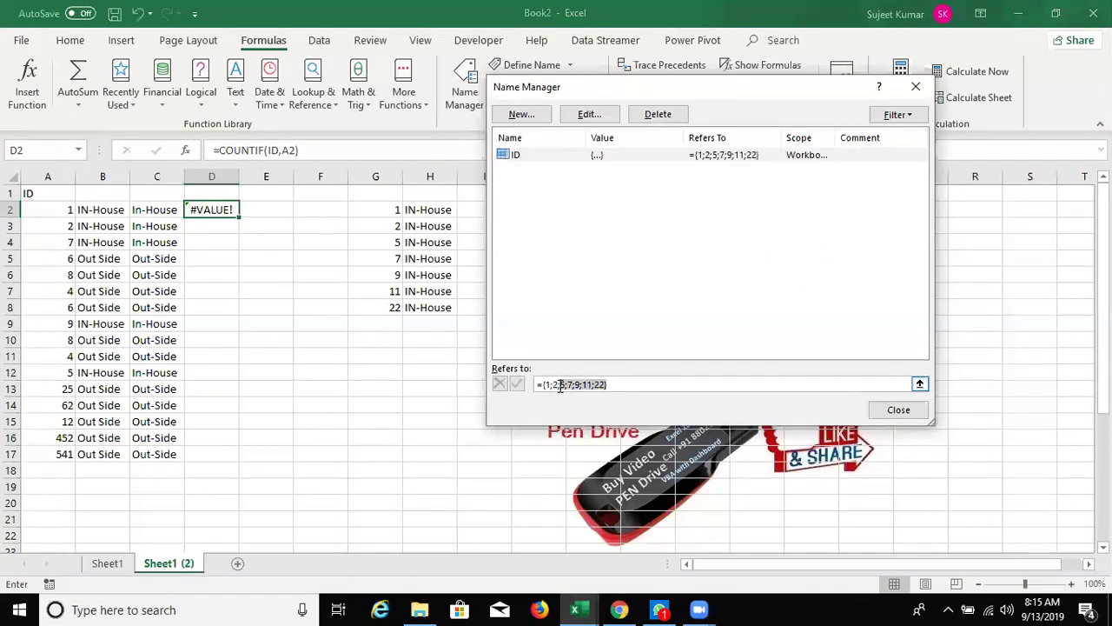
key(Escape)
double_click(219, 211)
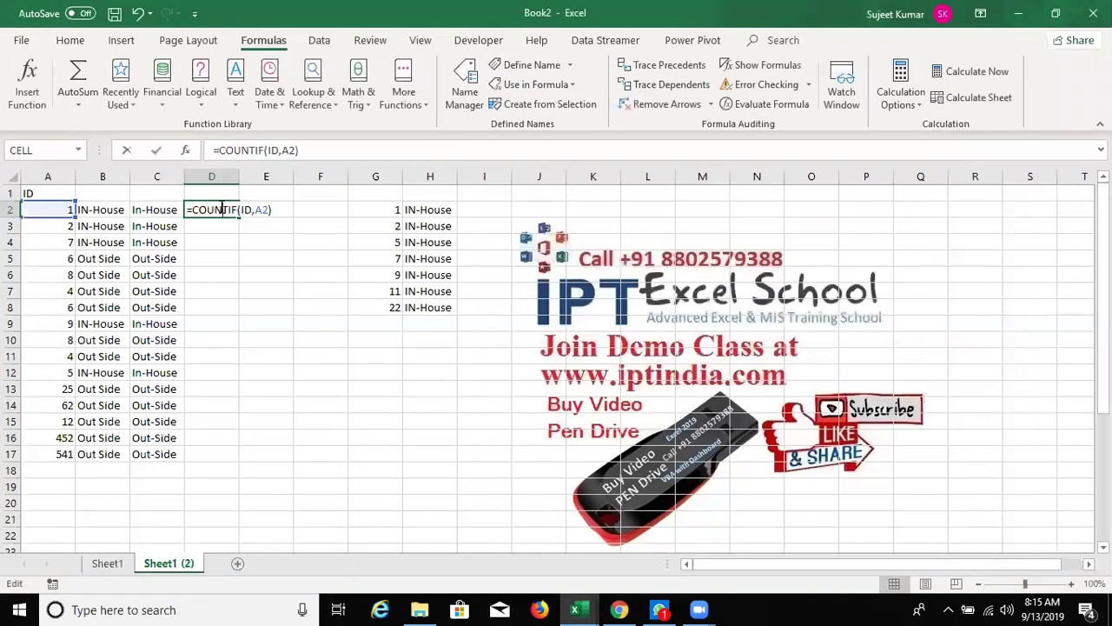
key(ctrl+shift+Return)
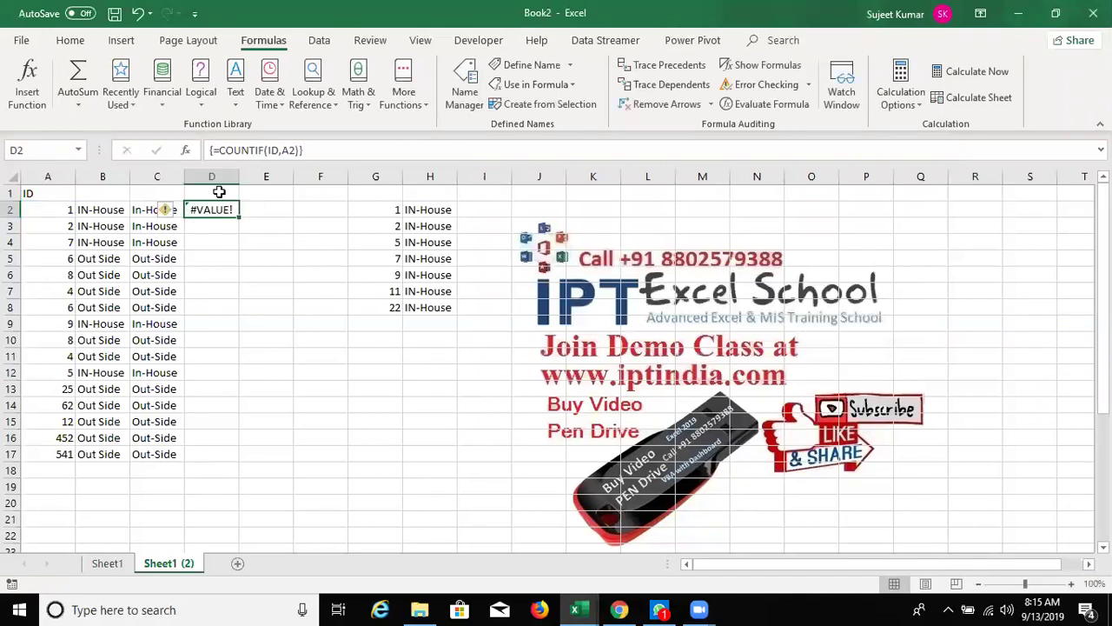
key(ctrl+z)
Redefine the name ID as ={1,2,5,7,9,11,22} in the Name Manager.
click(465, 87)
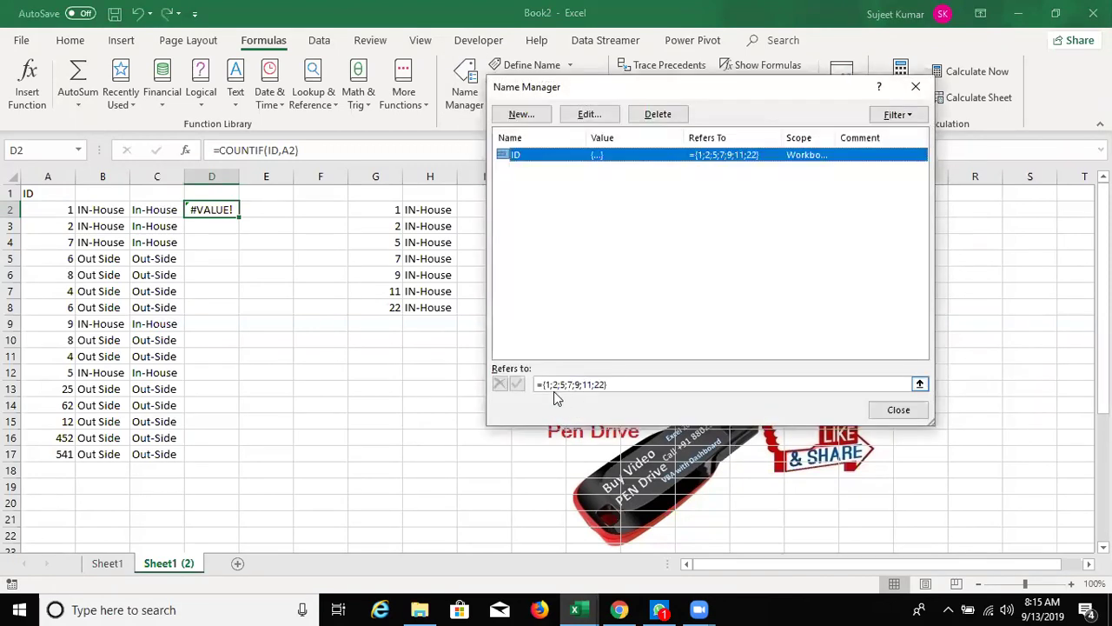
click(610, 385)
click(609, 385)
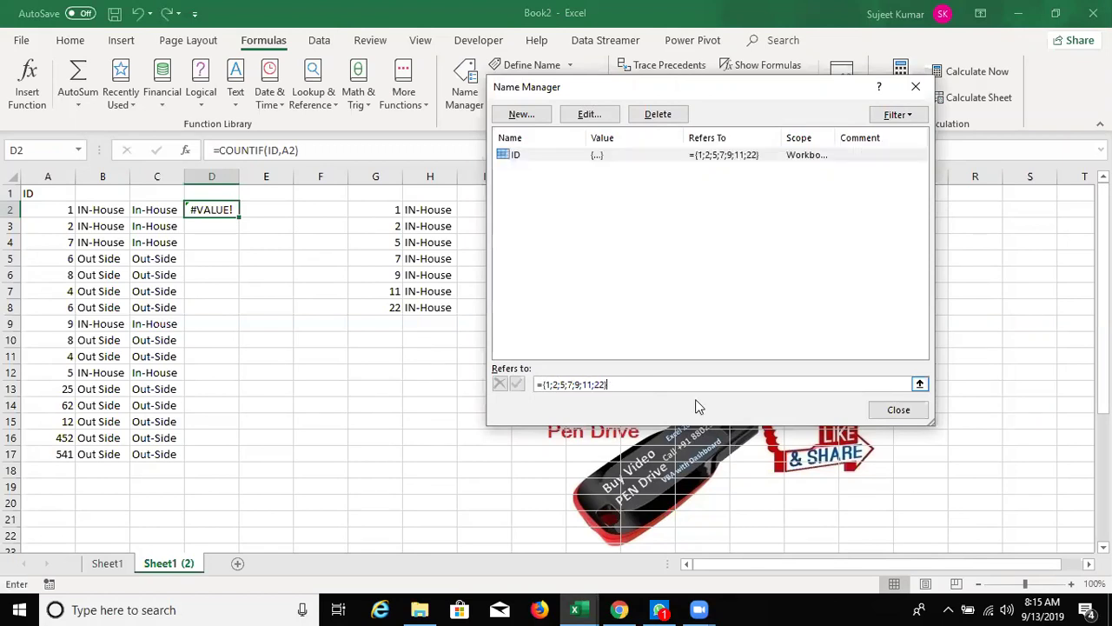
drag(593, 385, 485, 385)
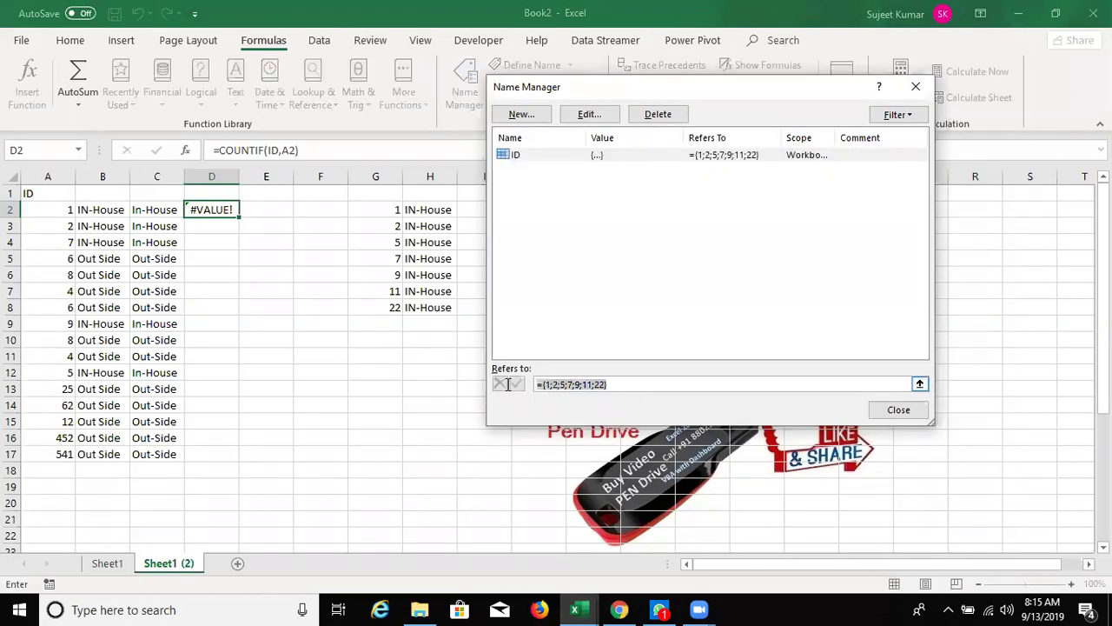
text(={1,)
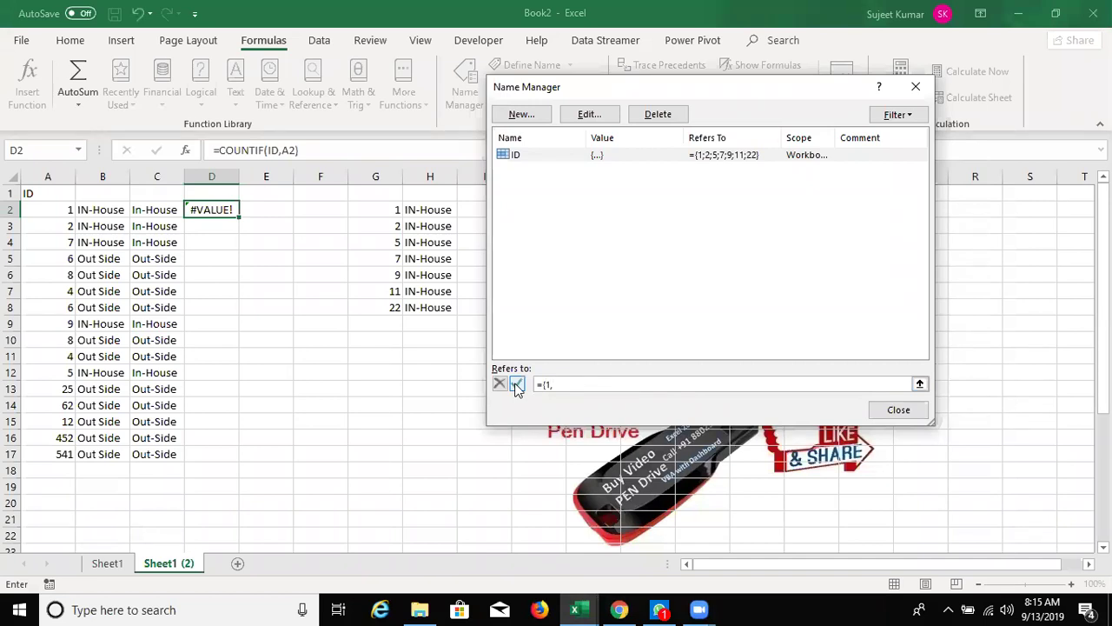
text(2,3,4,58)
key(BackSpace)
key(BackSpace)
key(BackSpace)
key(BackSpace)
key(BackSpace)
key(BackSpace)
text(9,11,22)
text(})
click(517, 385)
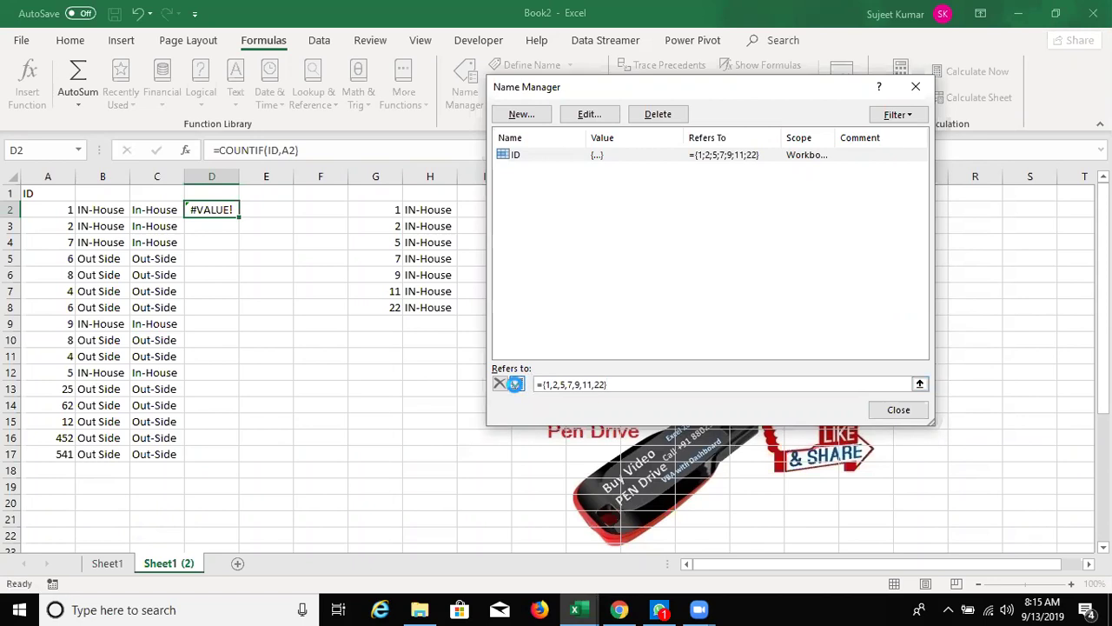
click(899, 410)
Clear the #VALUE! formula from D2 and select C2 to inspect its IF formula.
double_click(194, 208)
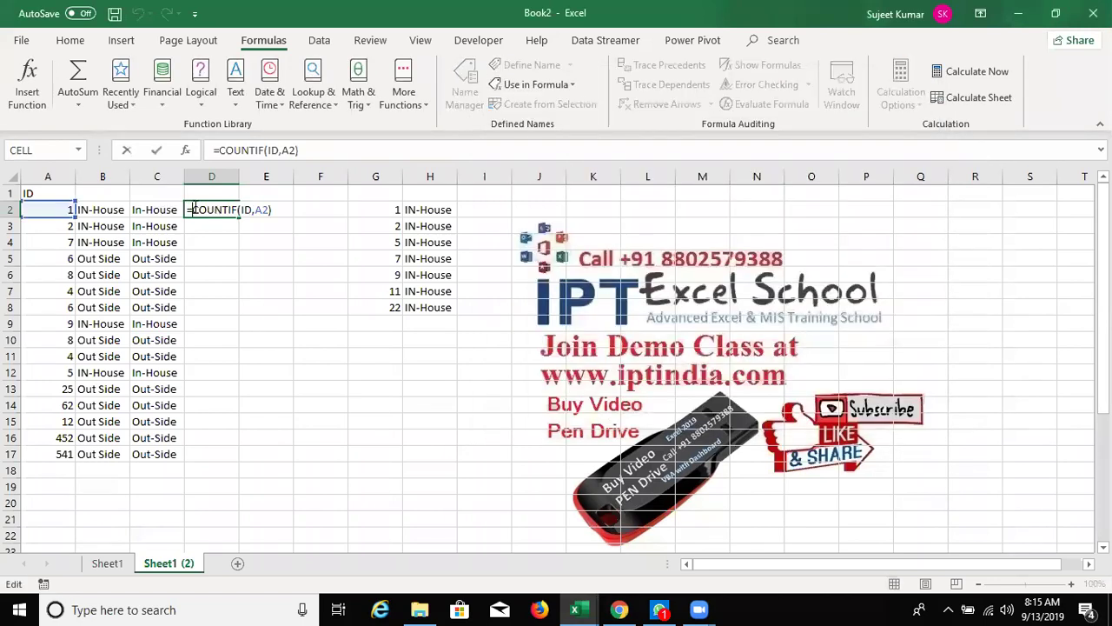
key(Escape)
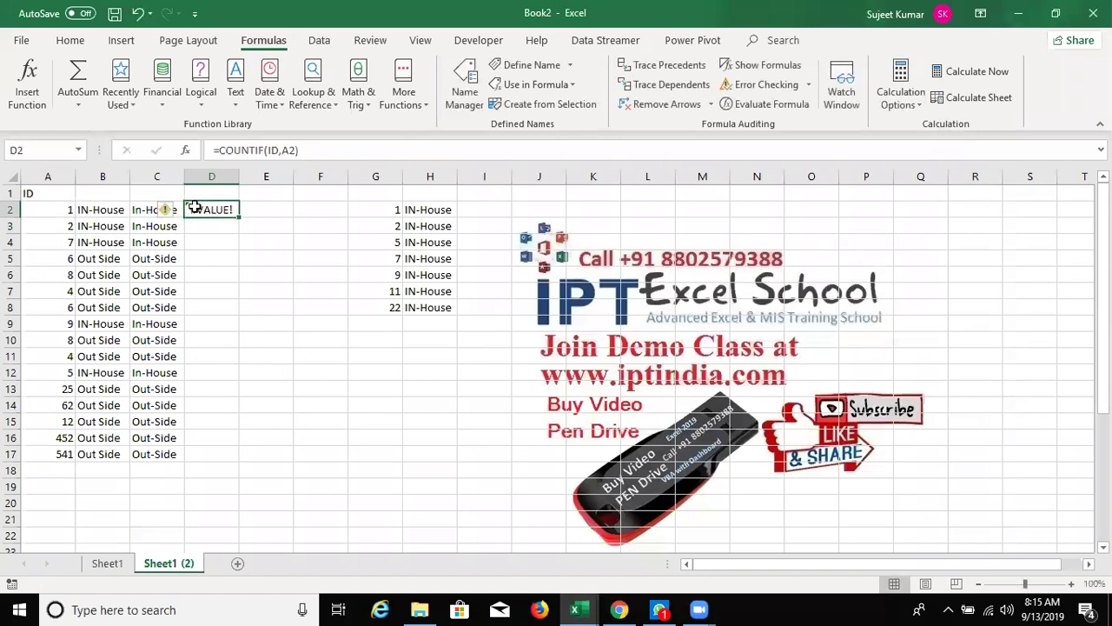
key(Delete)
click(164, 211)
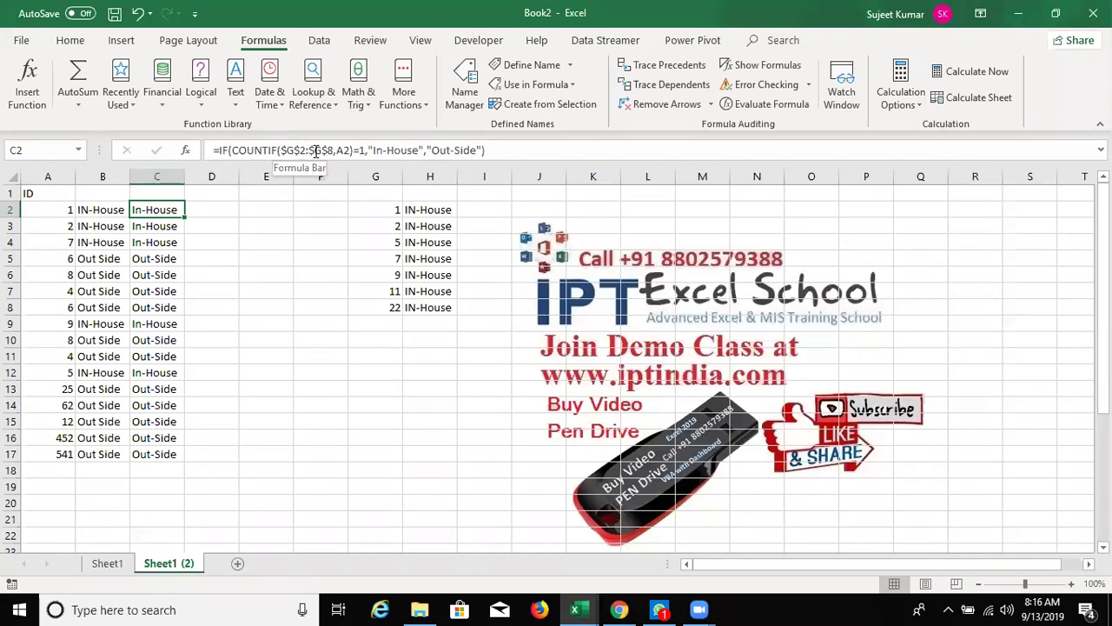
click(317, 150)
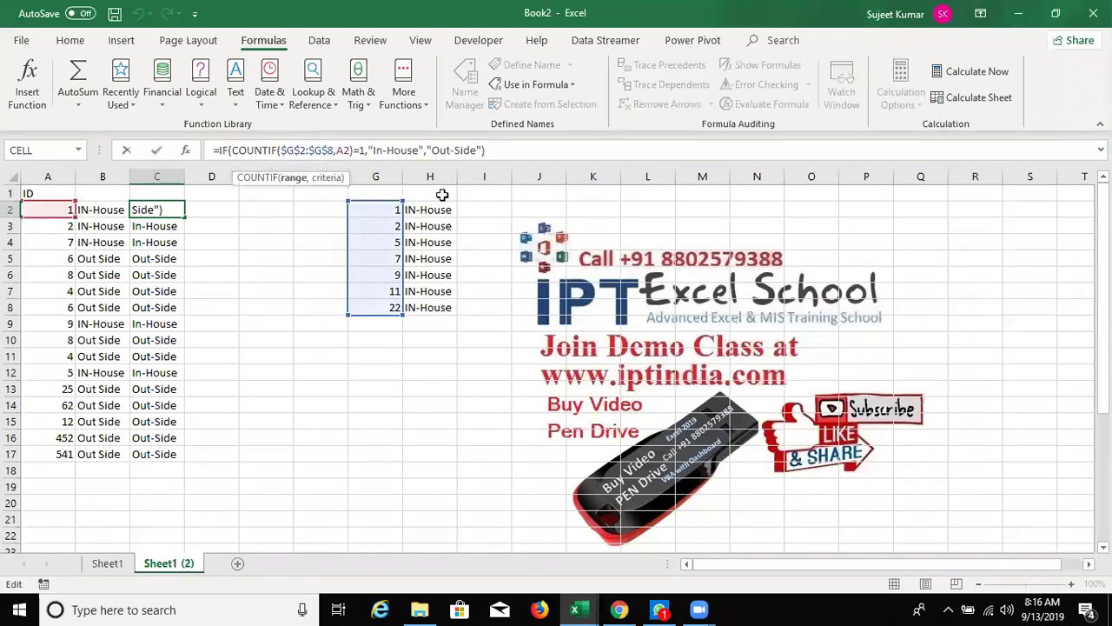
key(BackSpace)
key(BackSpace)
key(BackSpace)
key(BackSpace)
key(BackSpace)
key(BackSpace)
key(BackSpace)
key(BackSpace)
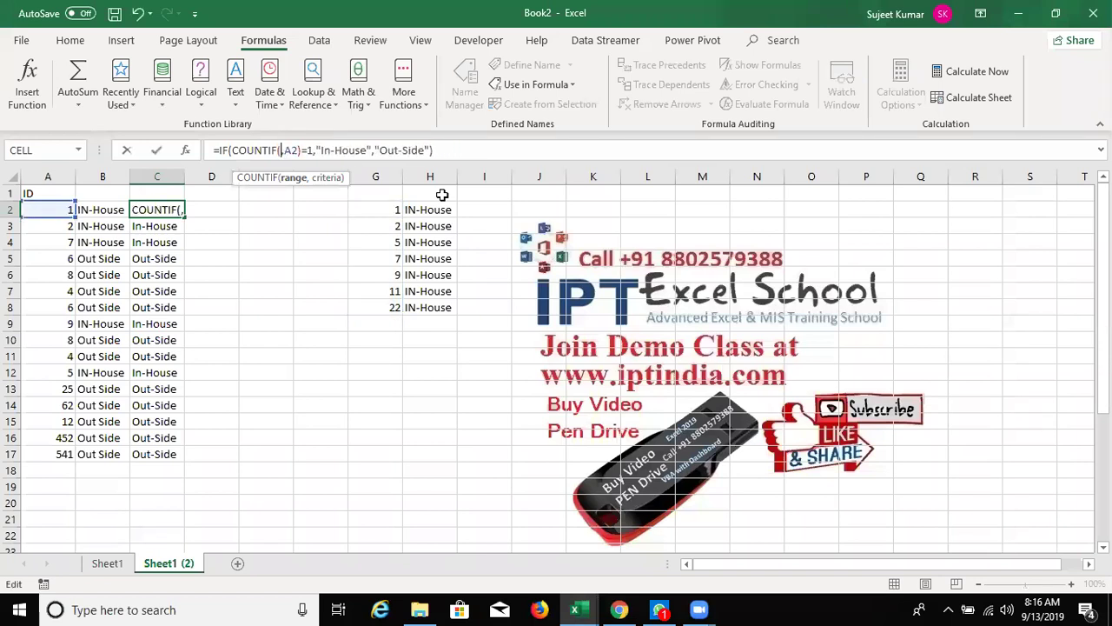
text({)
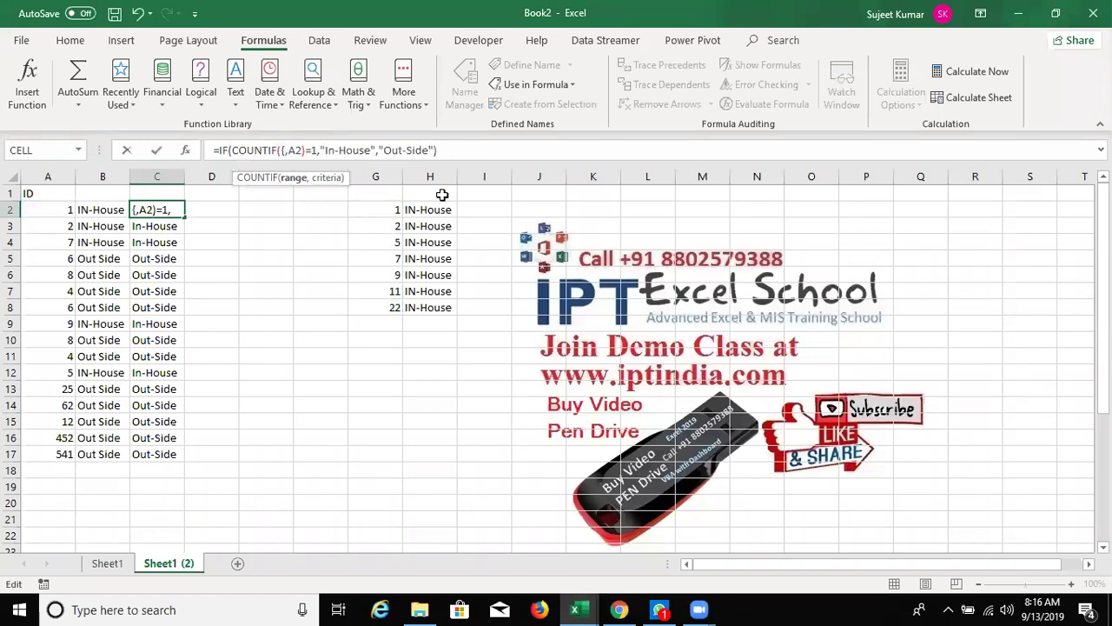
text(1,)
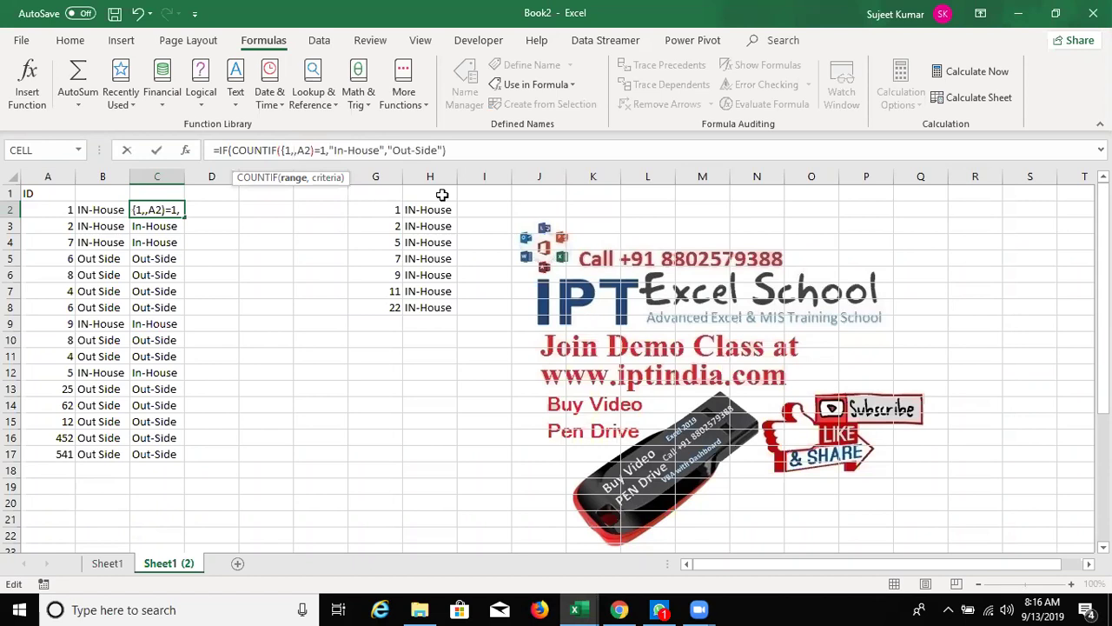
text(2,5,7,)
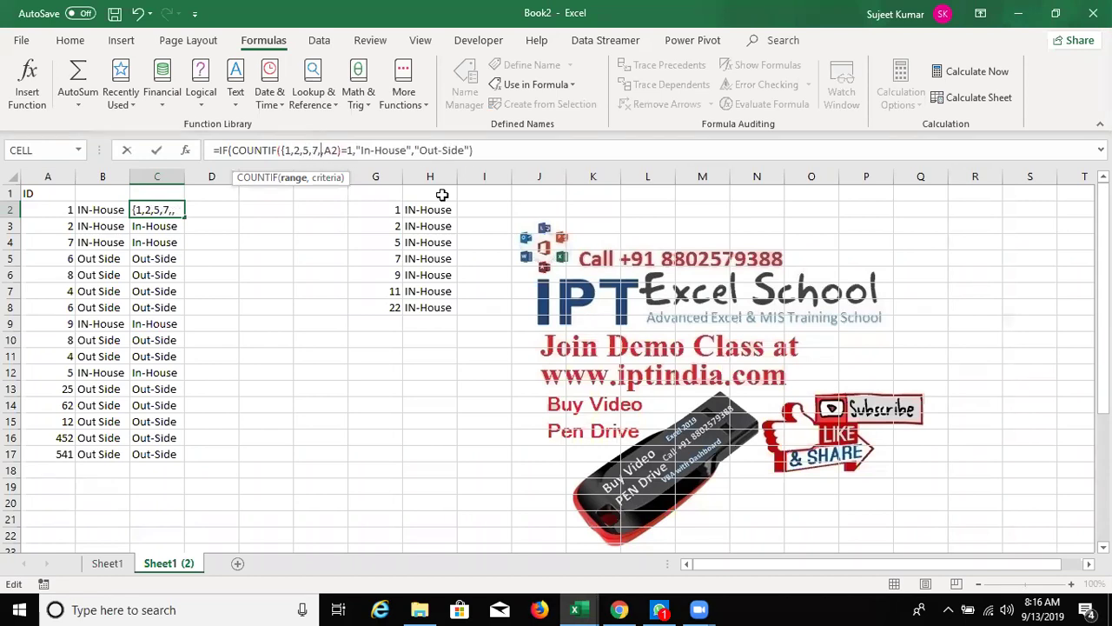
text(9,)
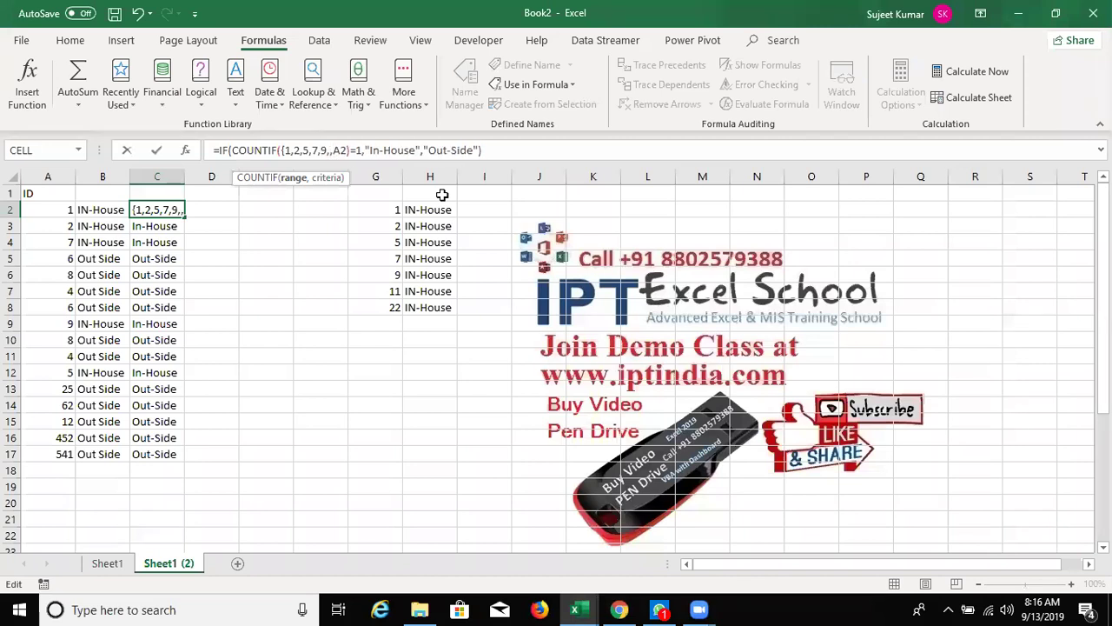
text(22})
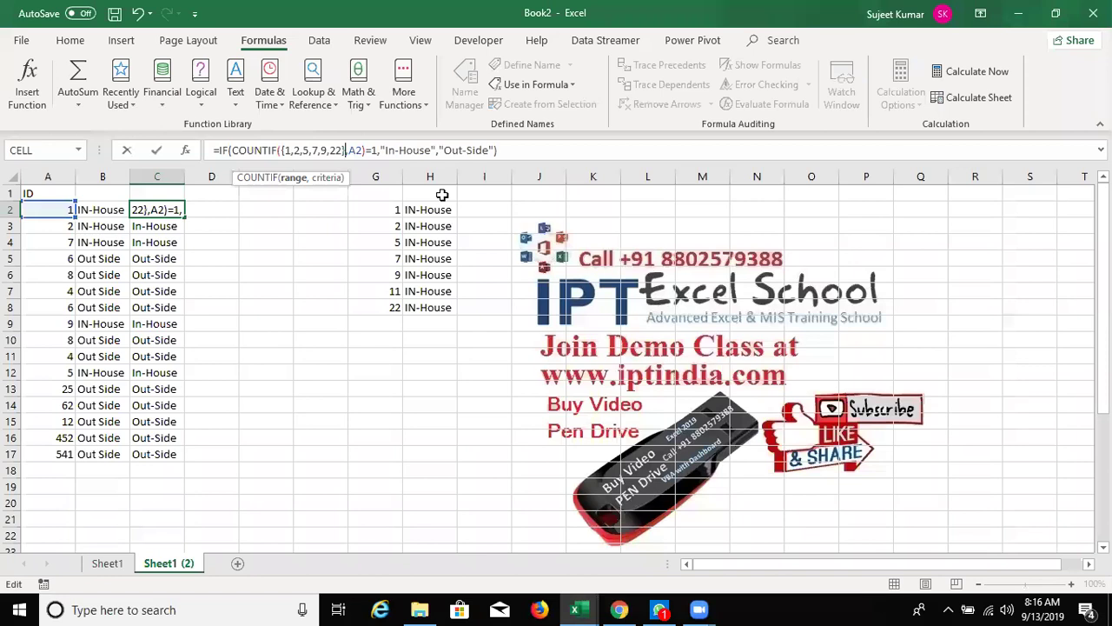
key(Return)
key(Return)
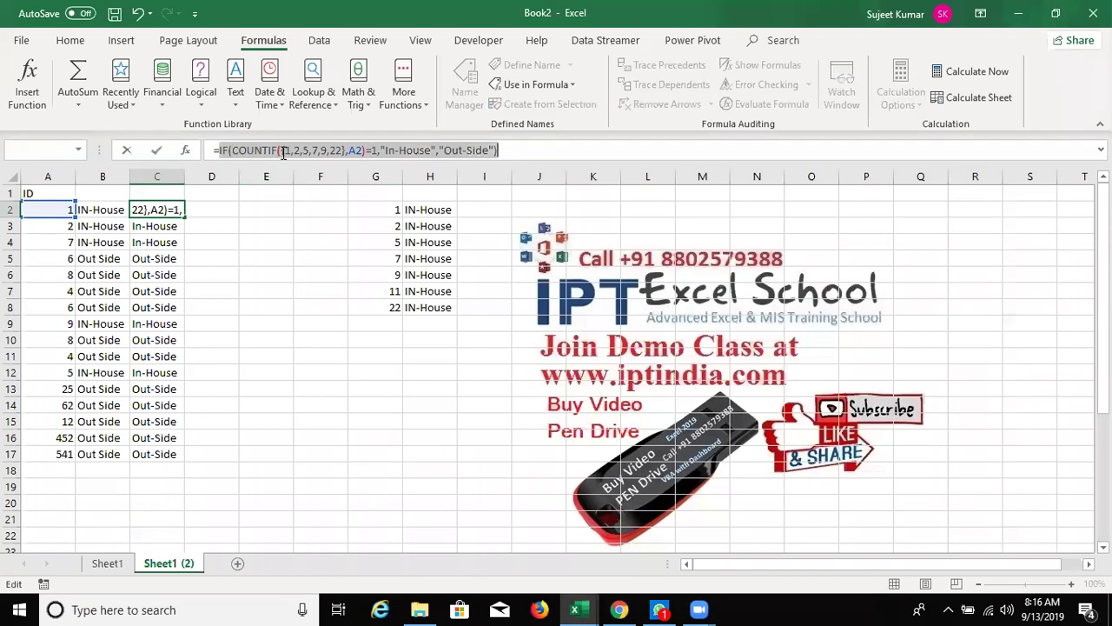
drag(282, 149, 346, 151)
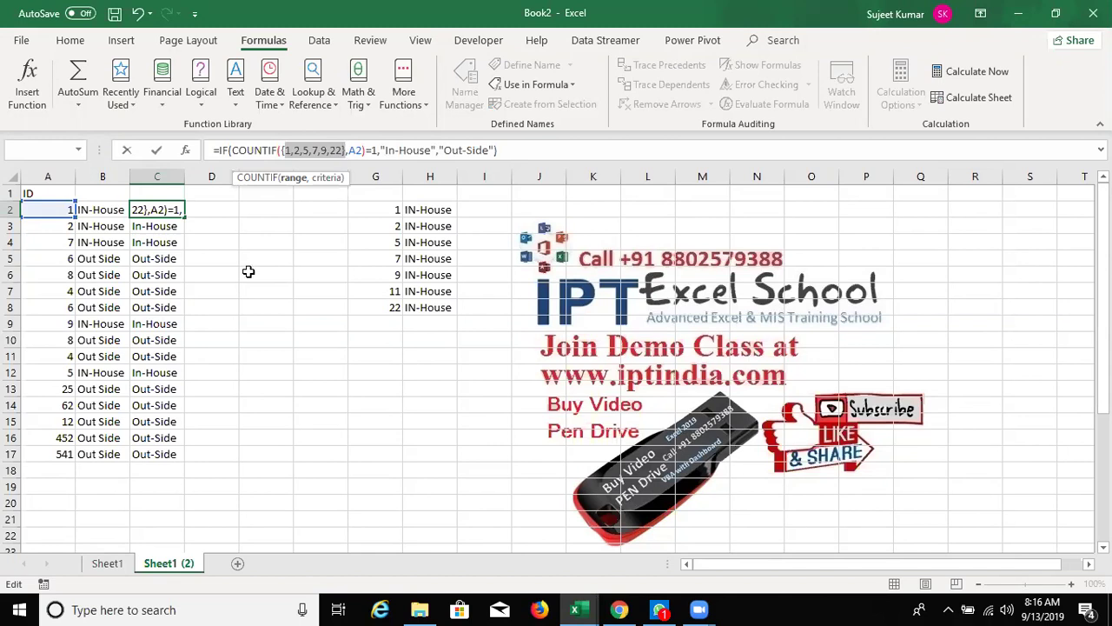
key(Return)
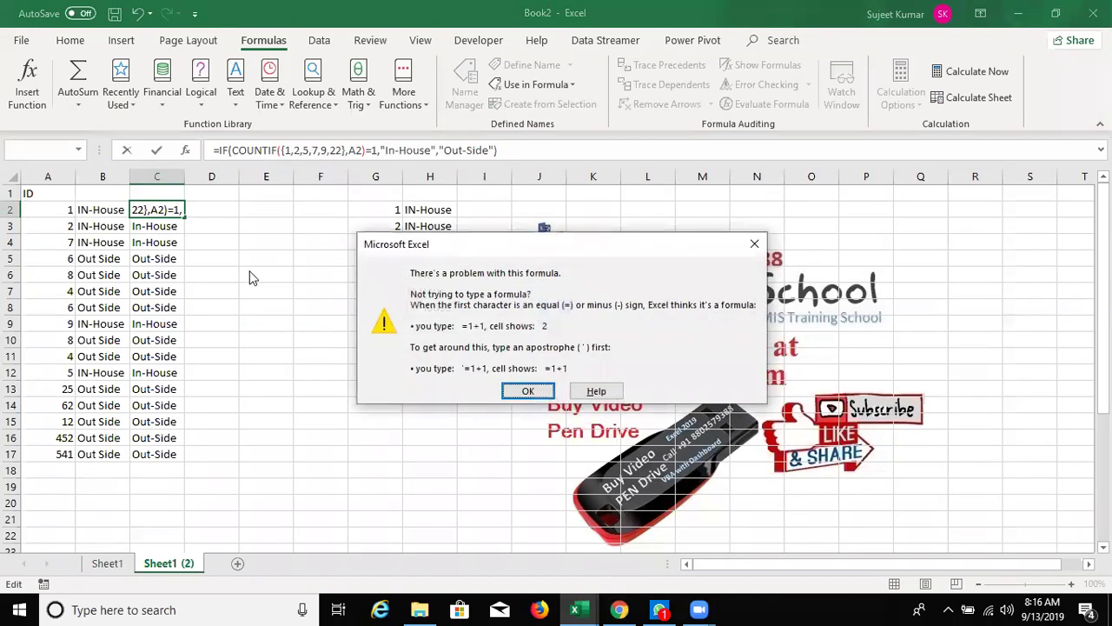
key(Return)
key(Escape)
key(Left)
key(Right)
key(ctrl+shift+Down)
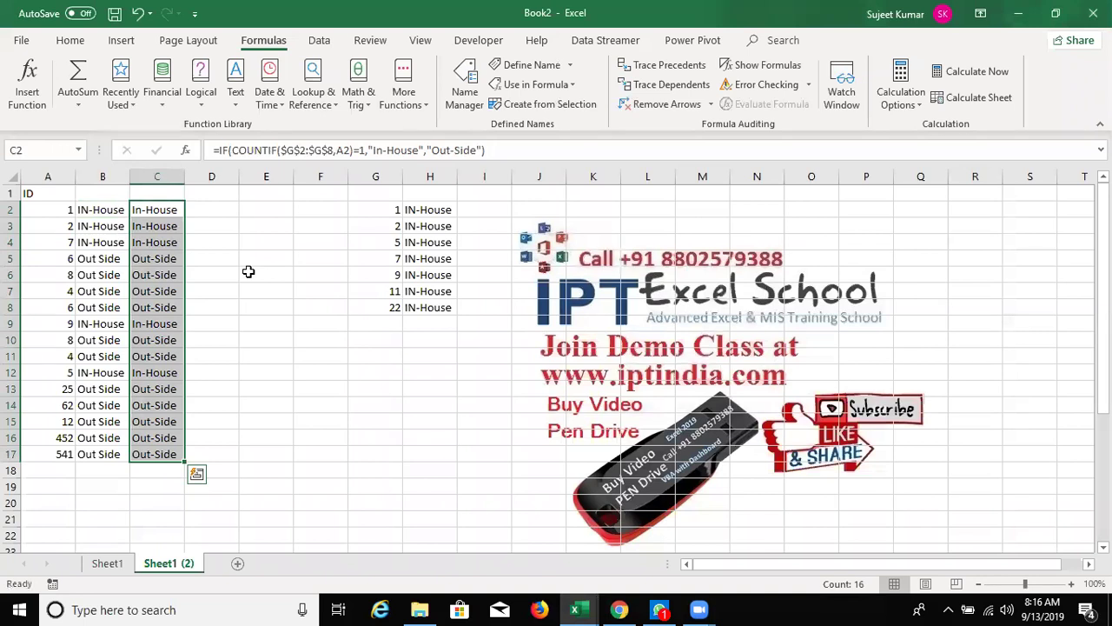
key(Left)
key(ctrl+shift+Down)
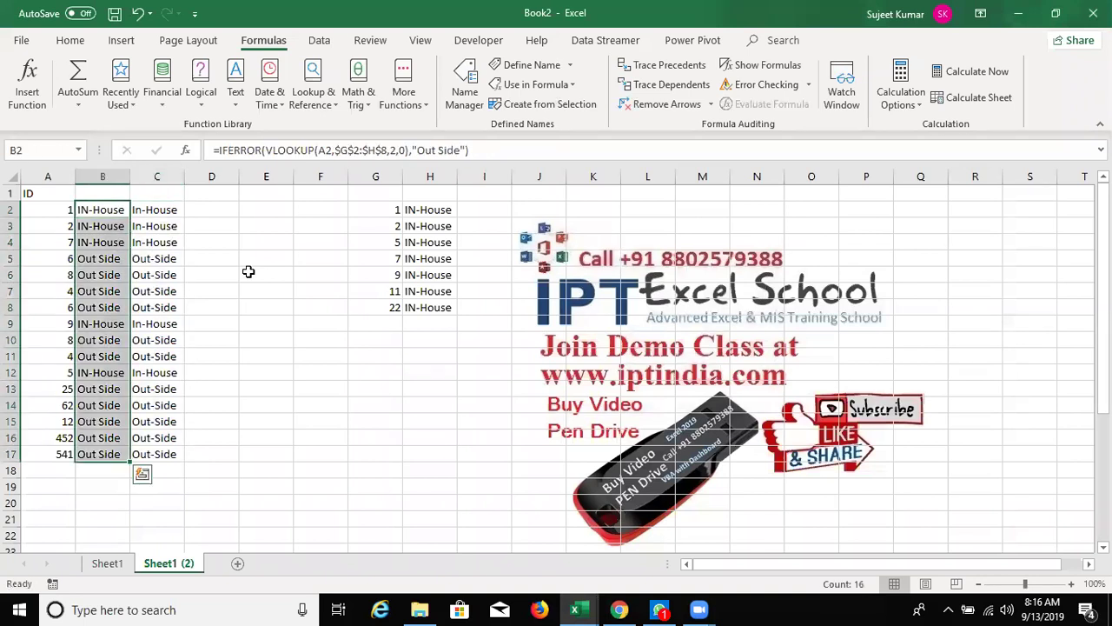
key(Up)
key(Right)
key(Down)
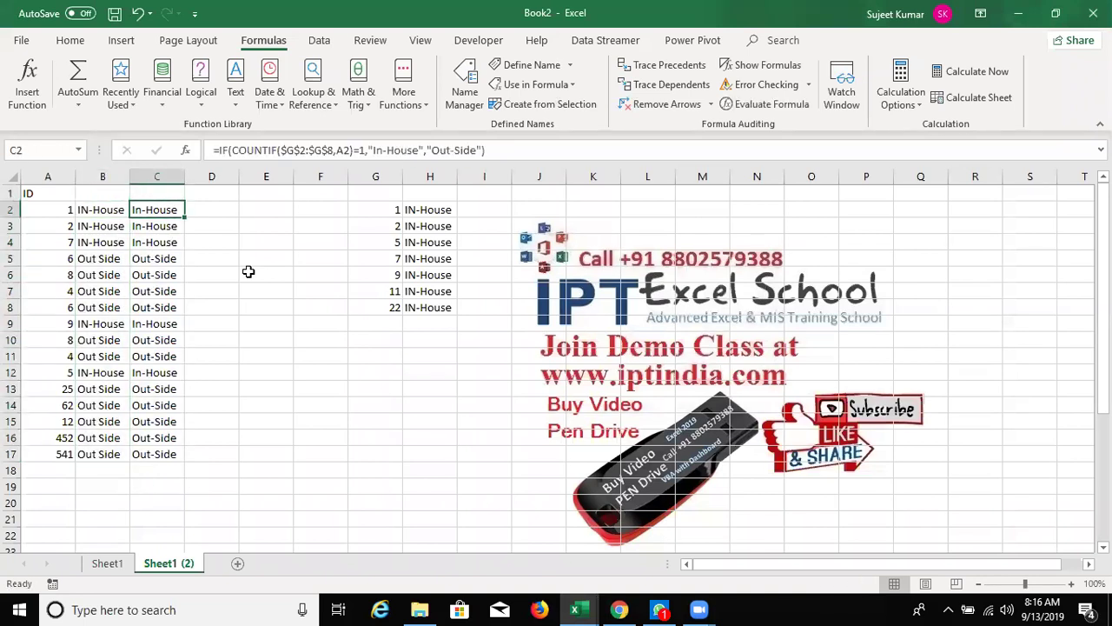
key(Left)
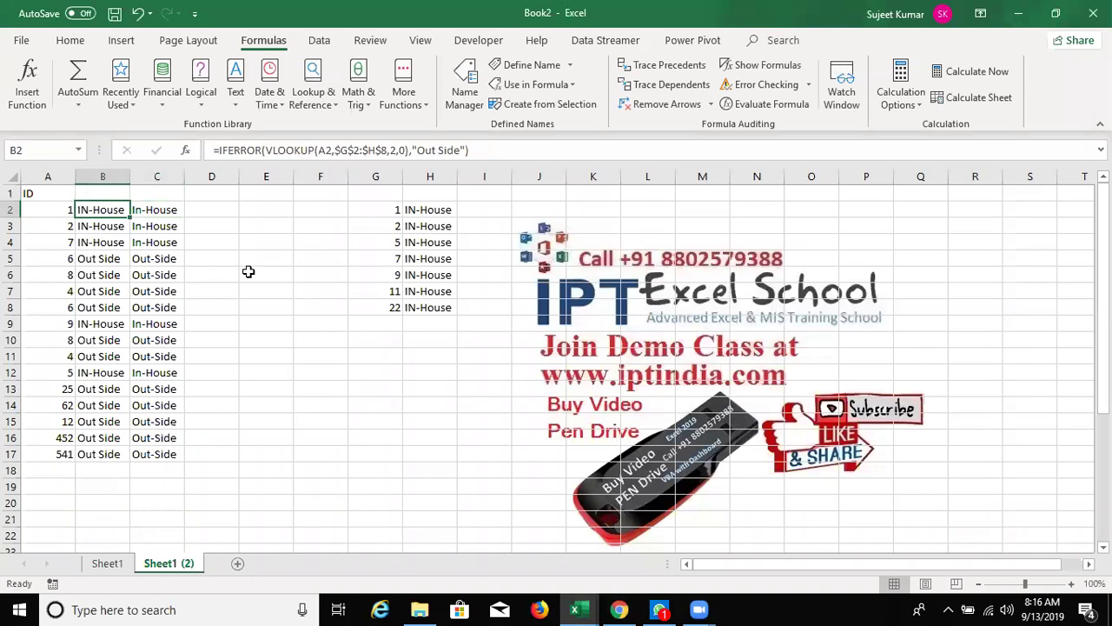
key(Right)
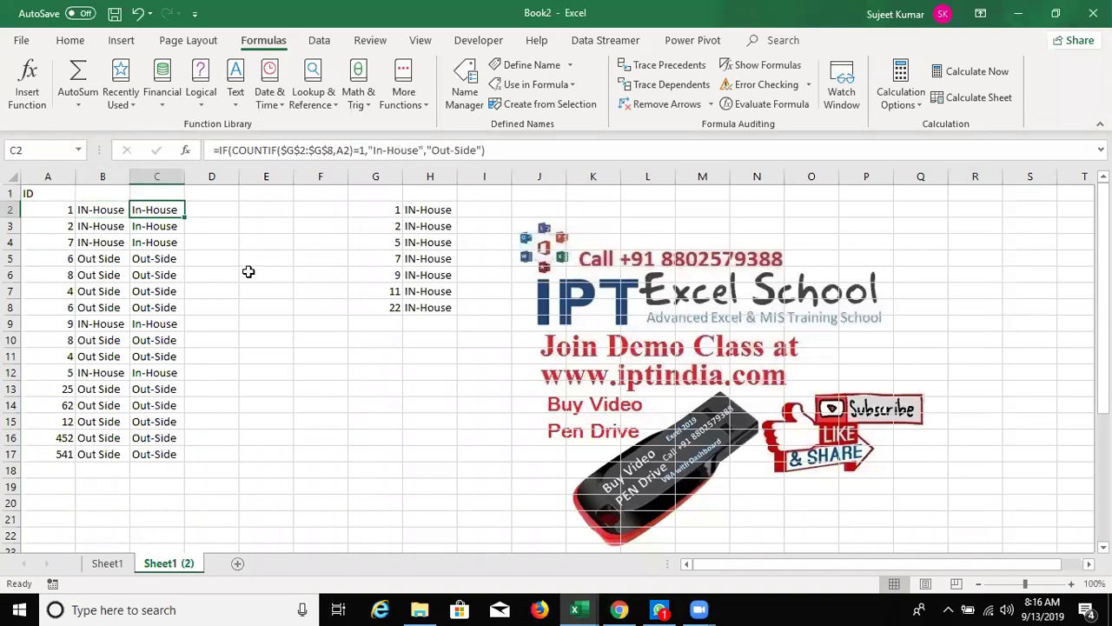
key(Right)
Enter =VLOOKUP(A2,ID,1,0) in D2.
text(=vl)
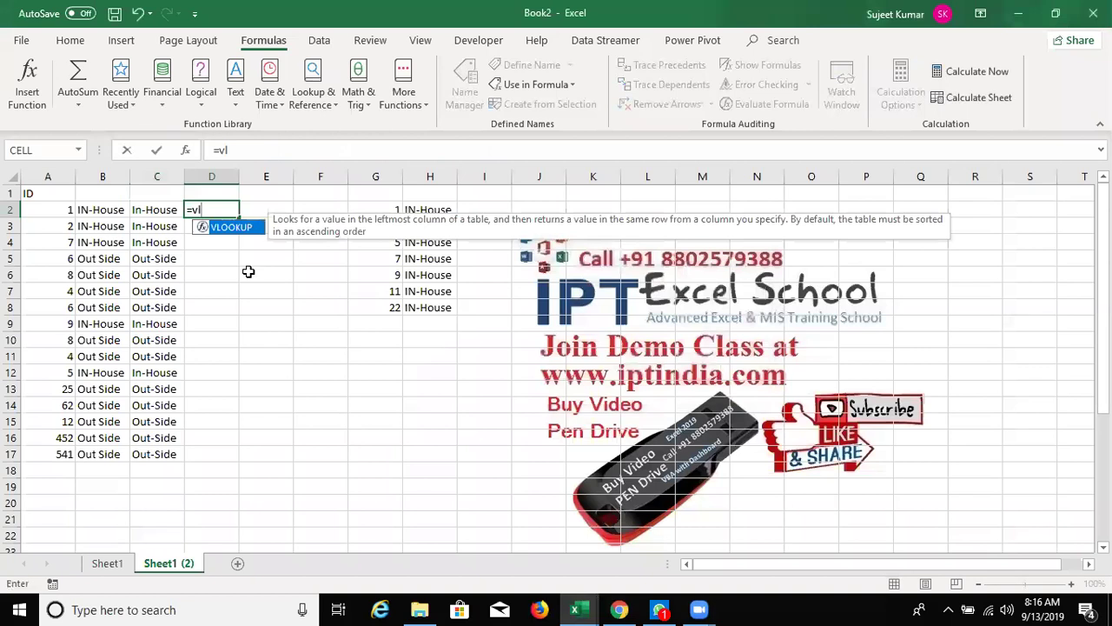
key(Tab)
key(Left)
key(Left)
key(Left)
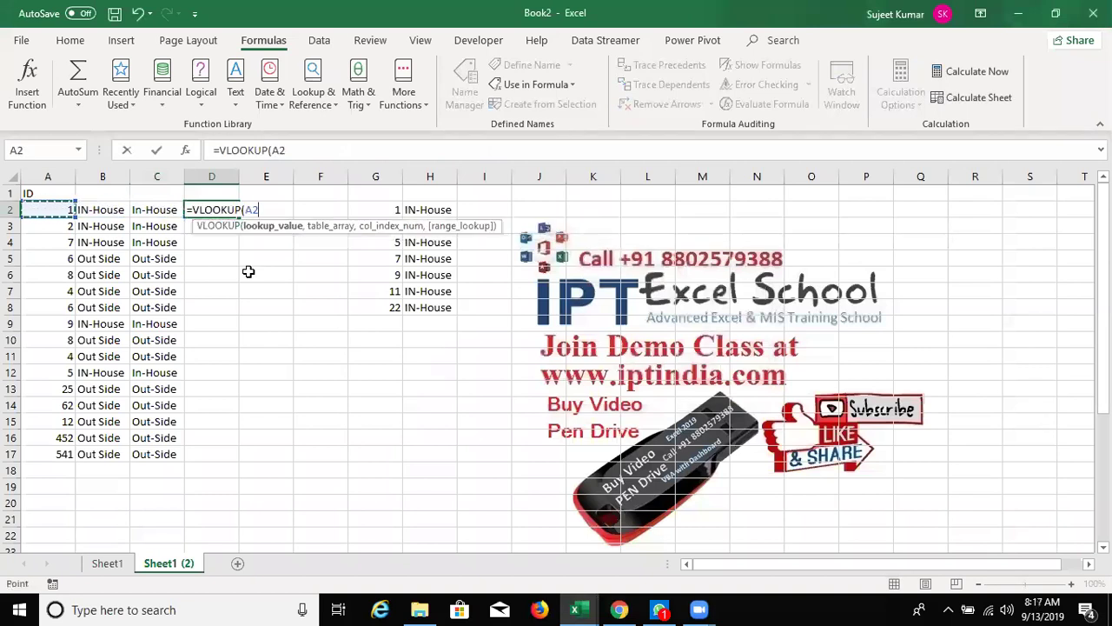
text(,)
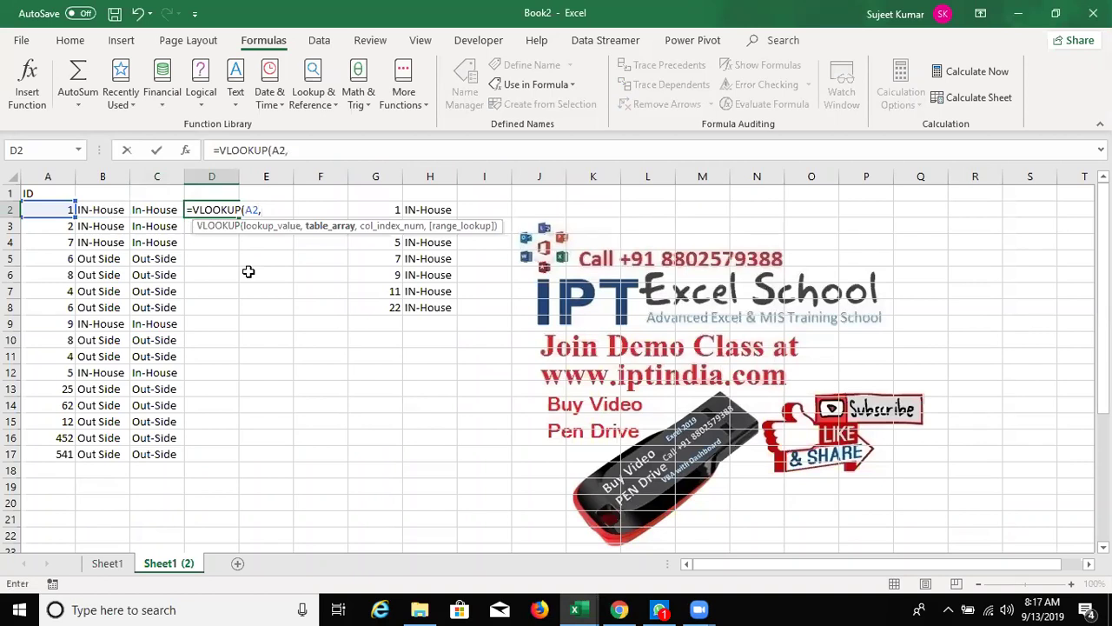
text(id)
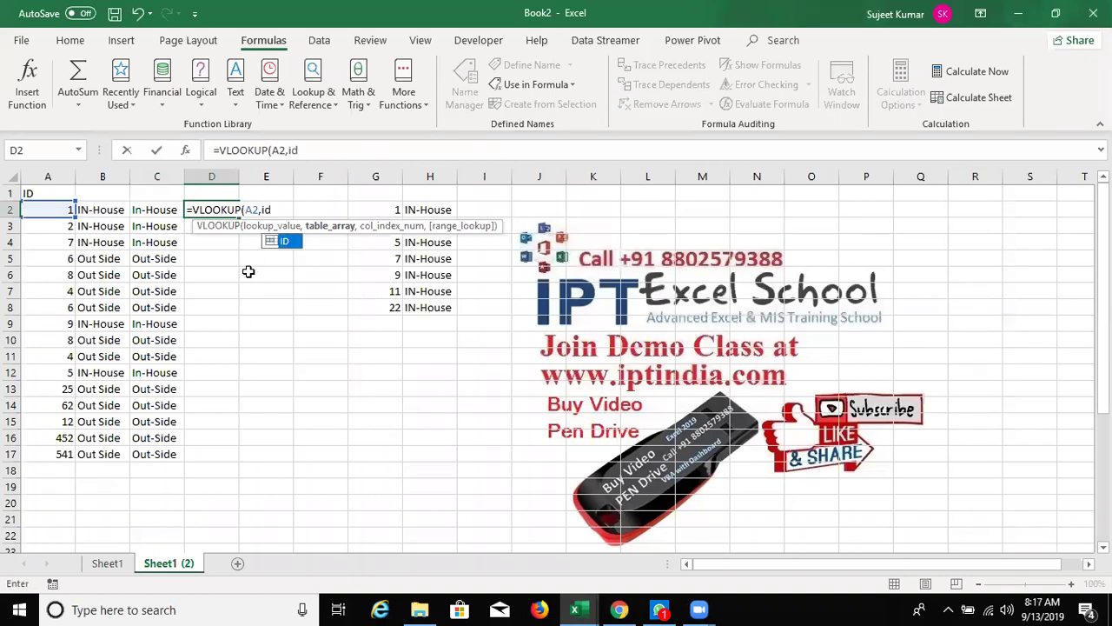
key(Tab)
text(,1)
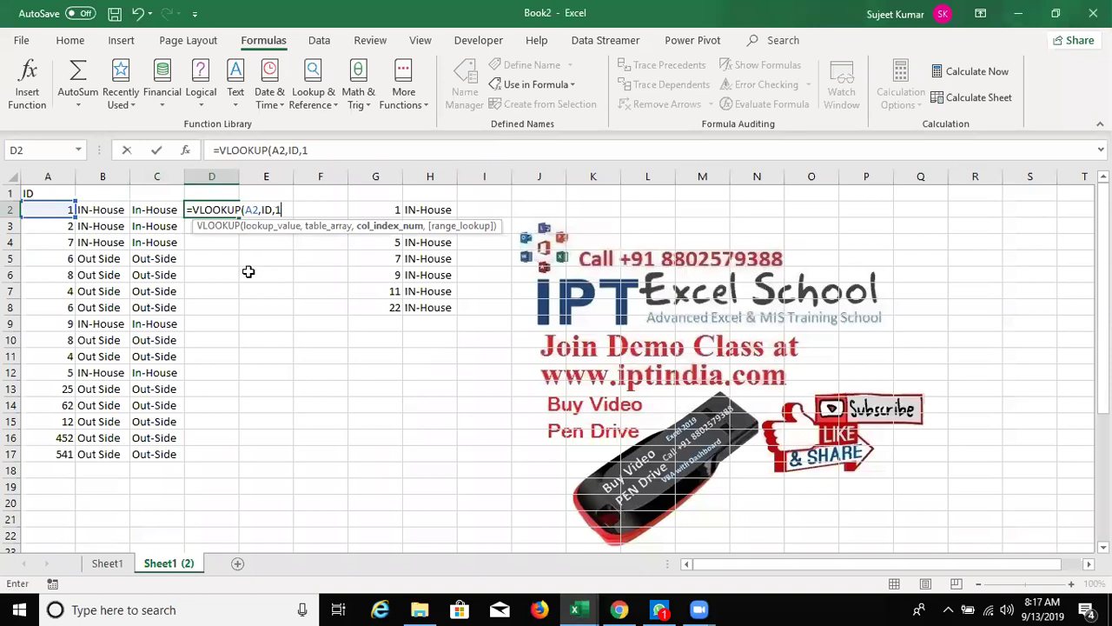
text(,0)
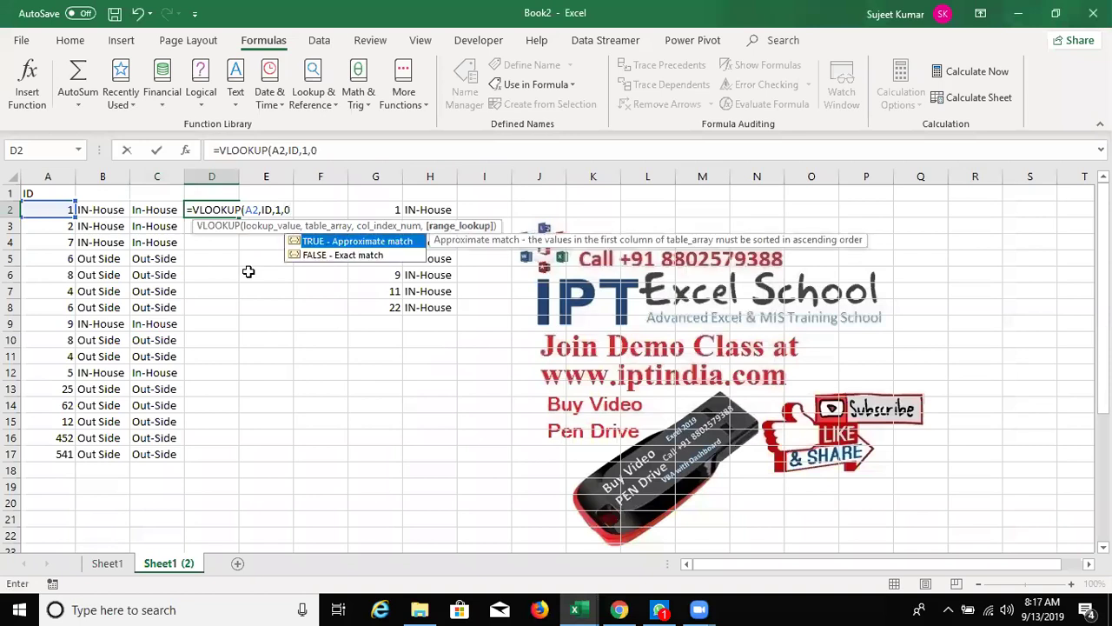
text())
key(Return)
Fill the D2 VLOOKUP formula down through D17.
key(Up)
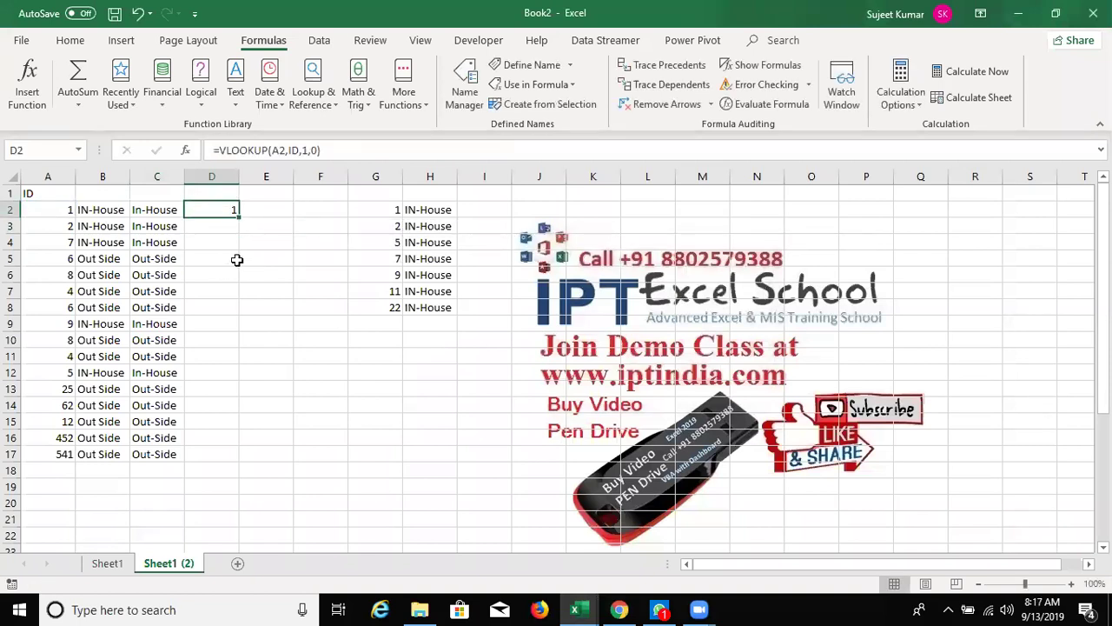
drag(239, 219, 238, 219)
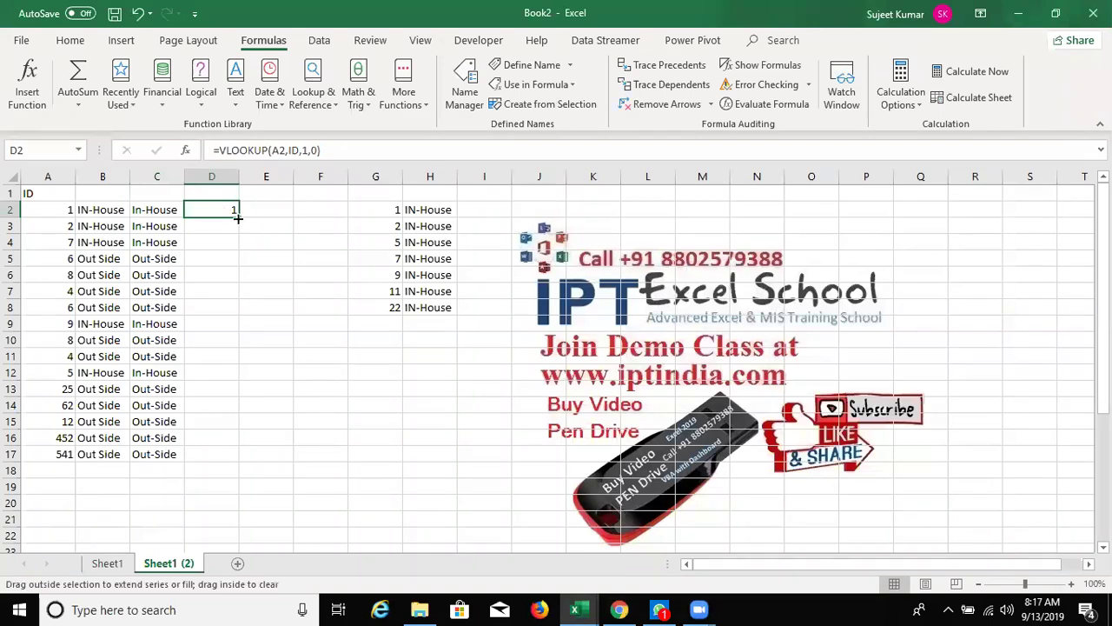
double_click(238, 219)
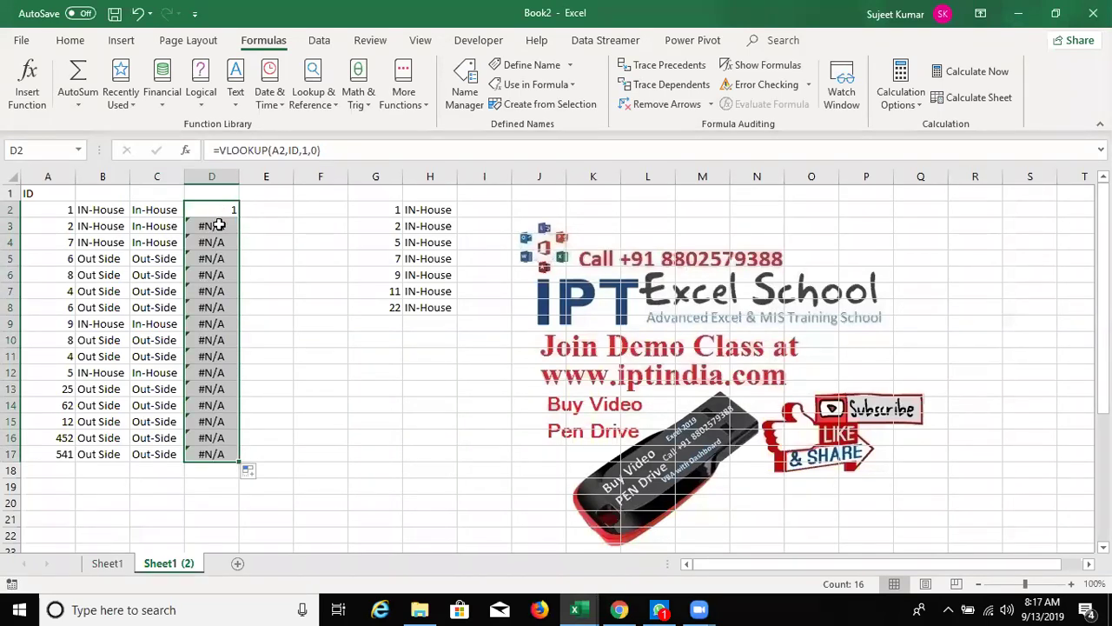
click(219, 225)
click(219, 211)
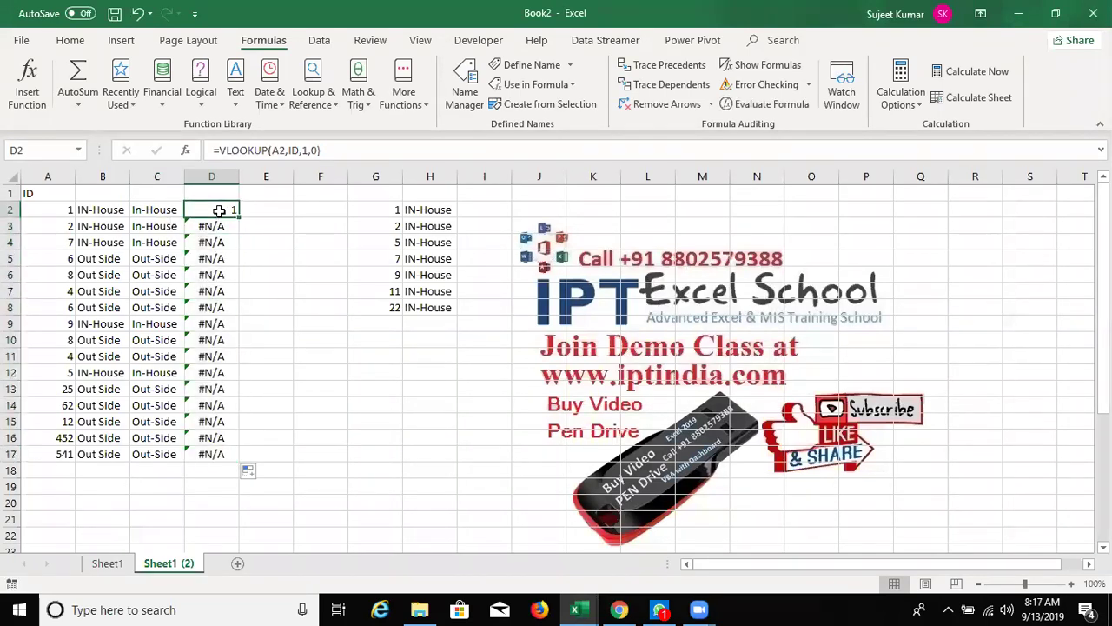
Change the ID name's definition to {1;2;5;7;9;11;22} using semicolons.
click(474, 92)
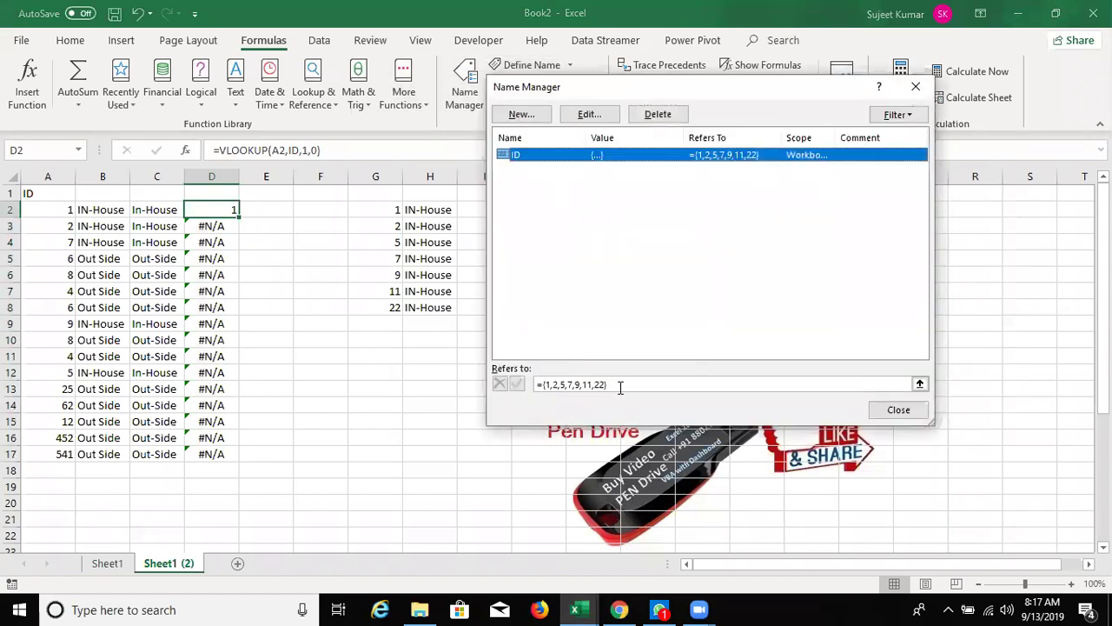
drag(608, 385, 540, 384)
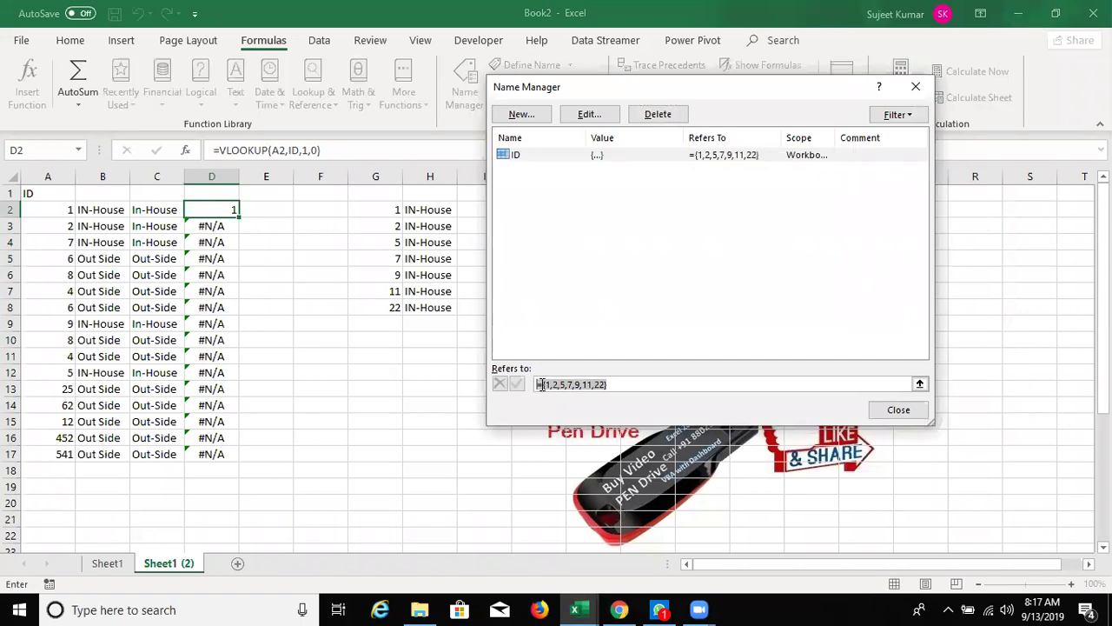
key(Delete)
text({)
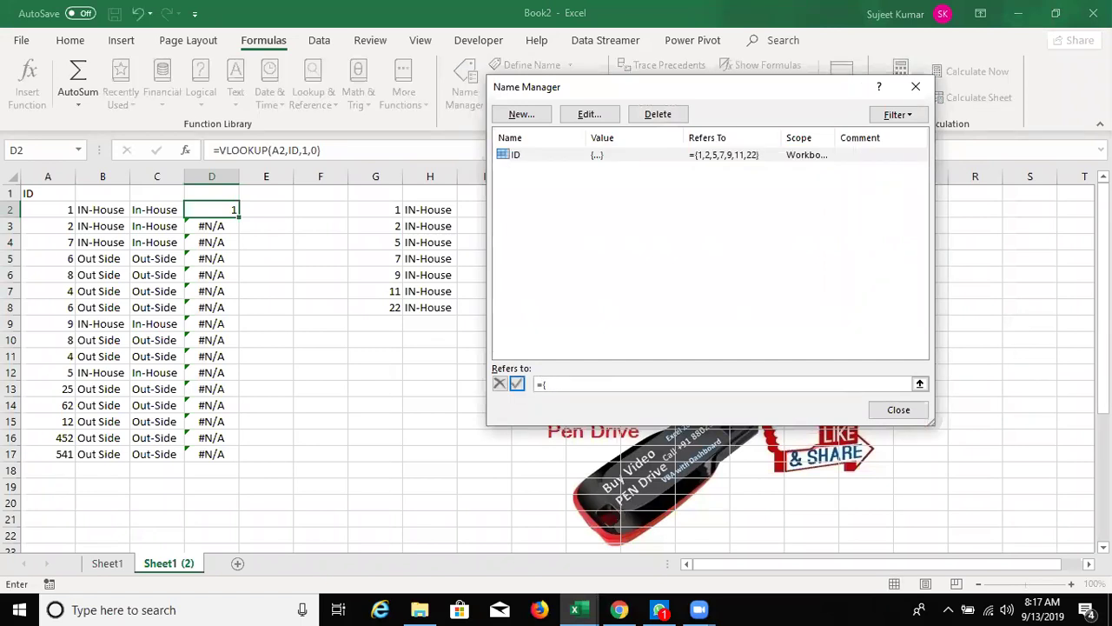
text(1)
text(4;)
key(BackSpace)
key(BackSpace)
key(BackSpace)
text(2;5;7;9;)
text(11;22})
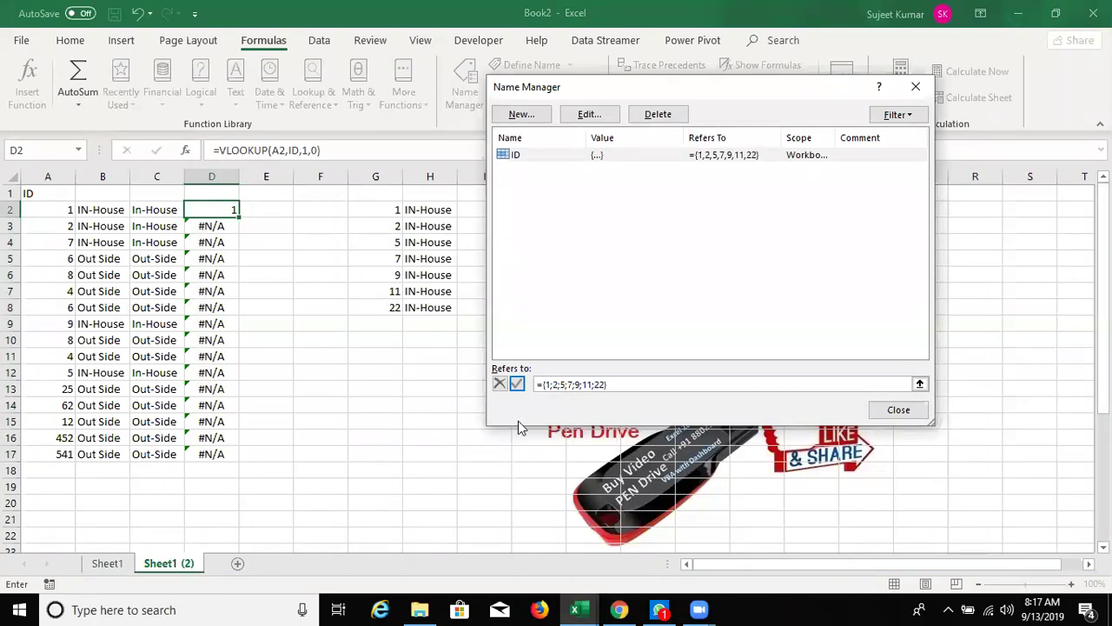
click(517, 384)
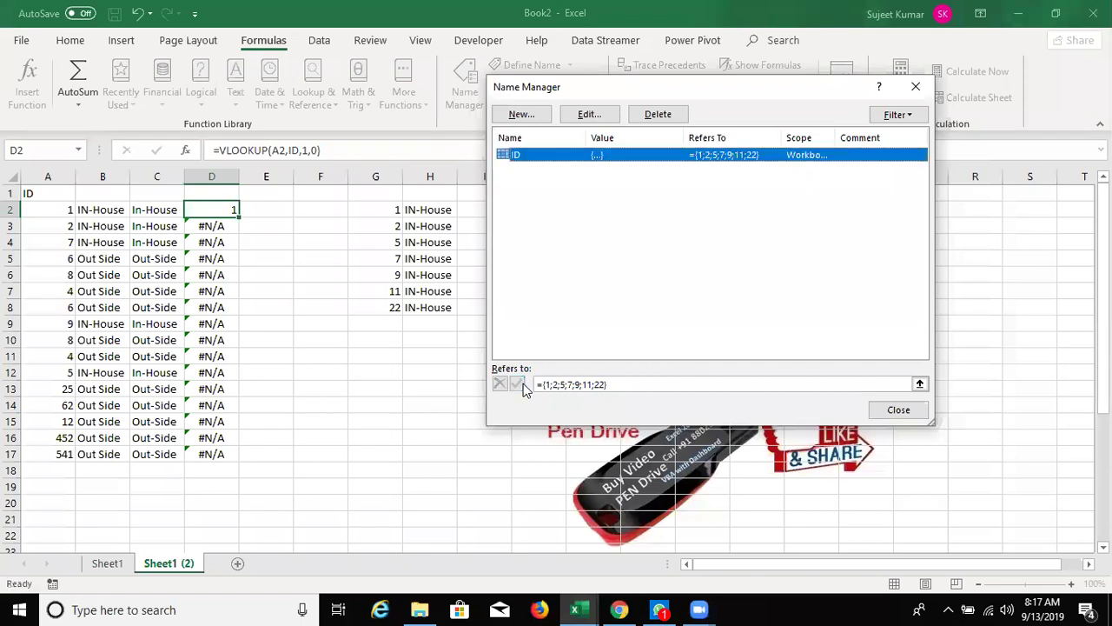
click(899, 409)
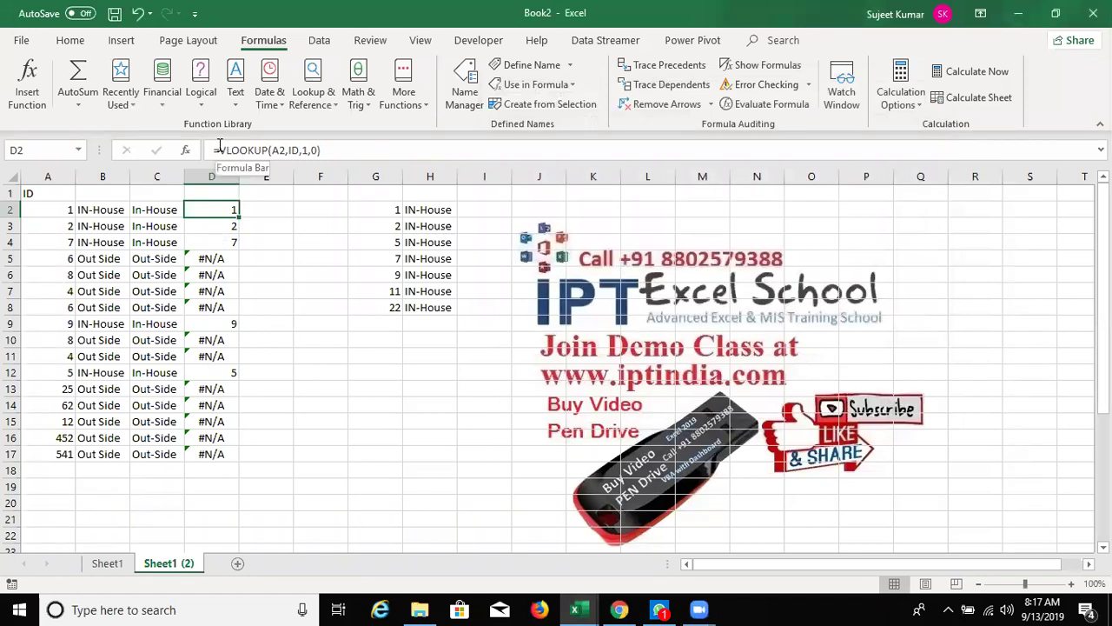
Wrap D2's VLOOKUP in IFERROR returning "Out Side" and fill it down to D17.
click(311, 151)
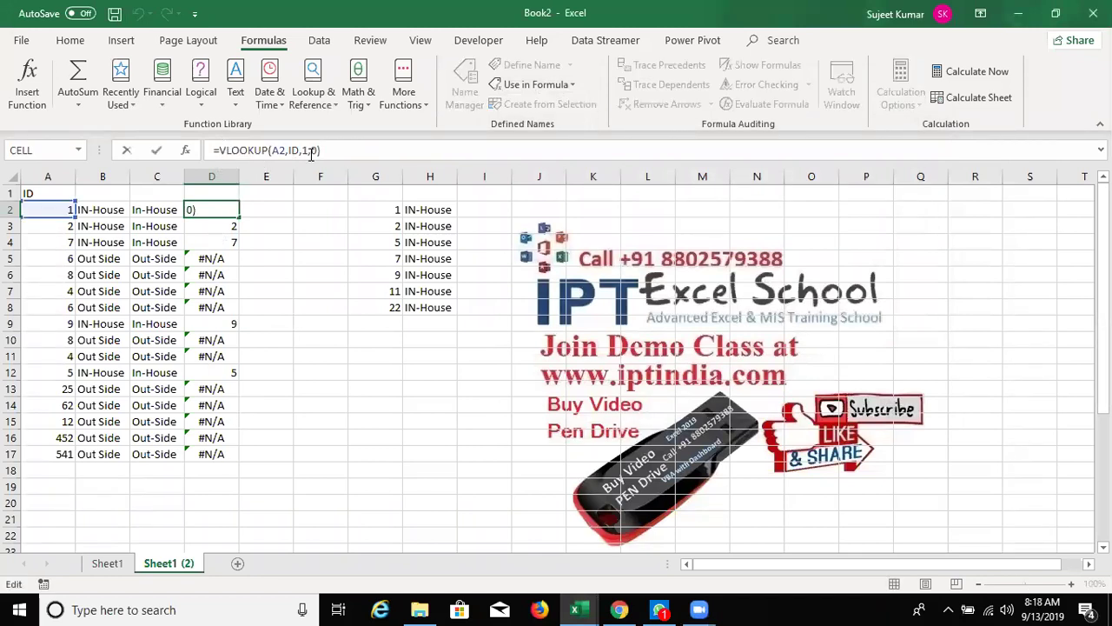
text(i)
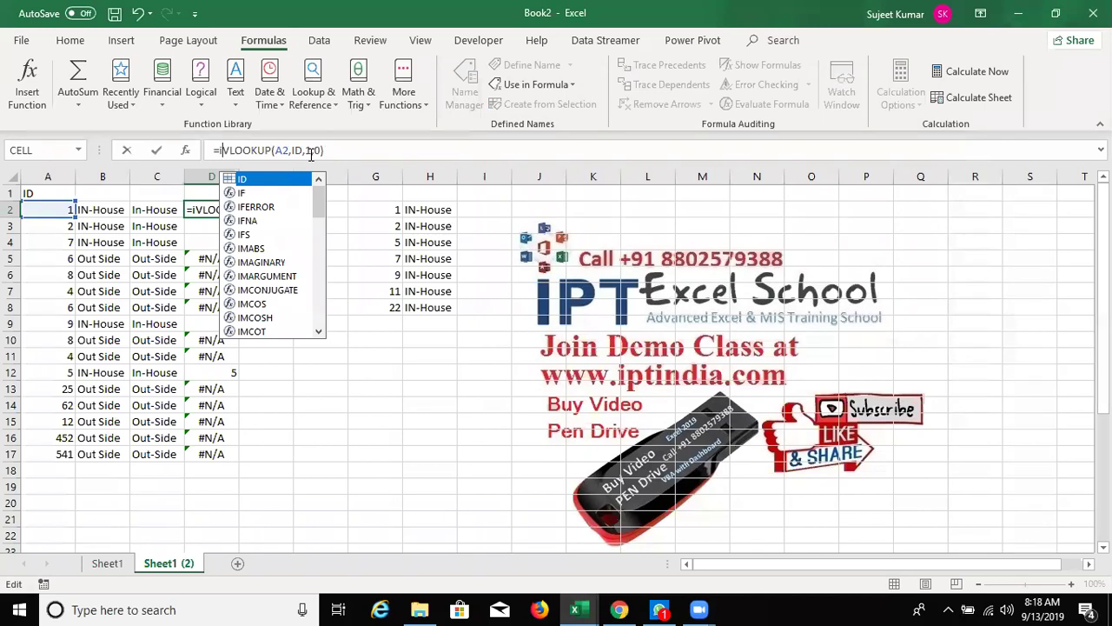
key(Down)
key(Down)
key(Tab)
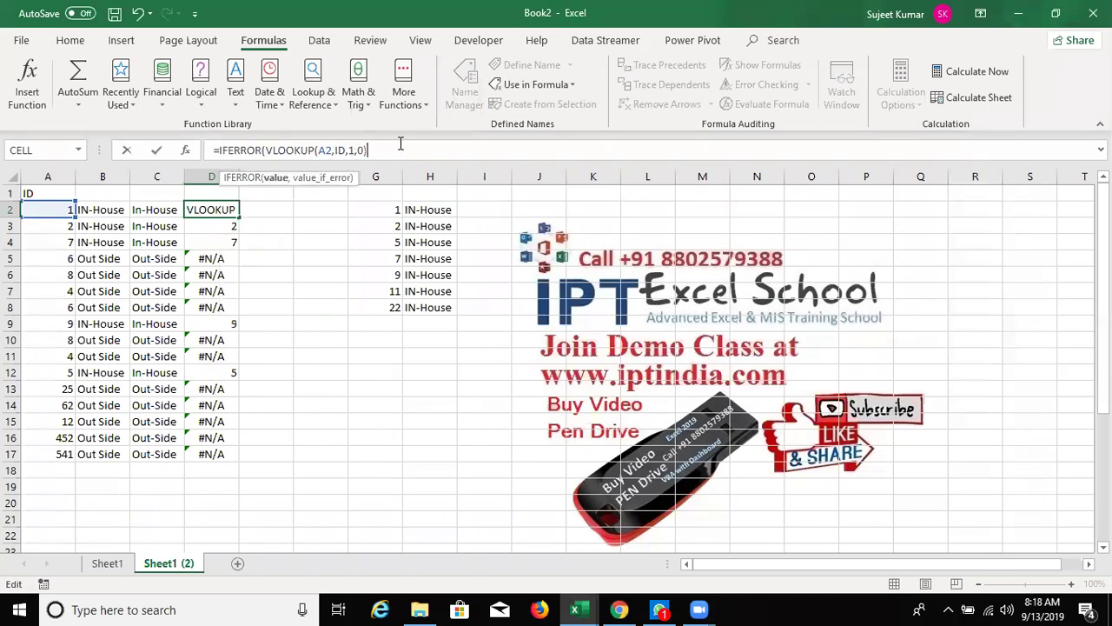
text(,"Out Side)
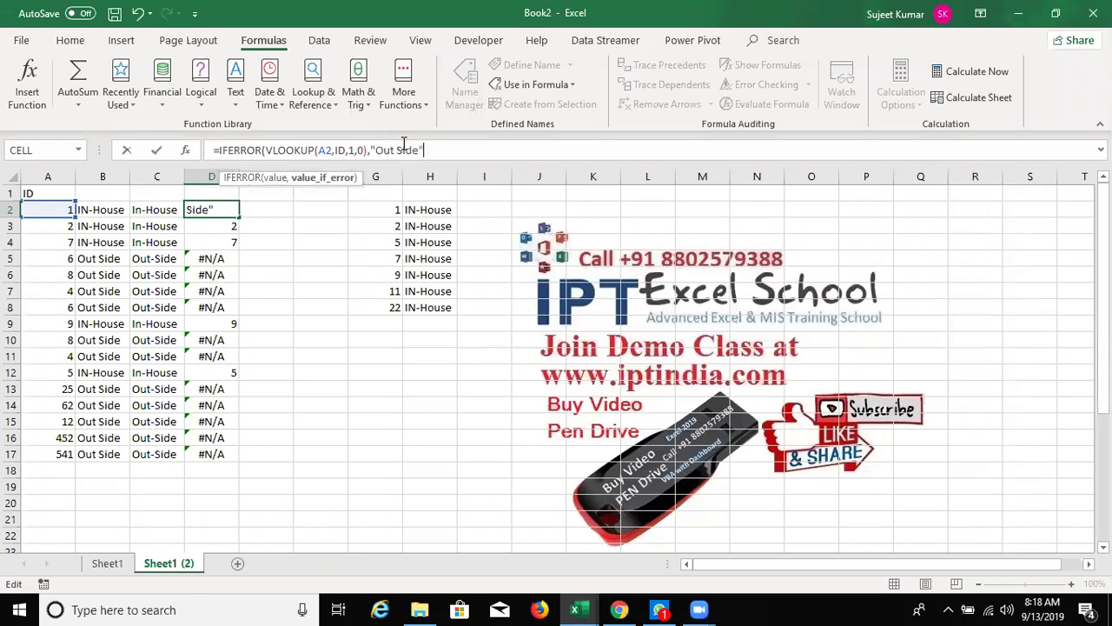
key(Return)
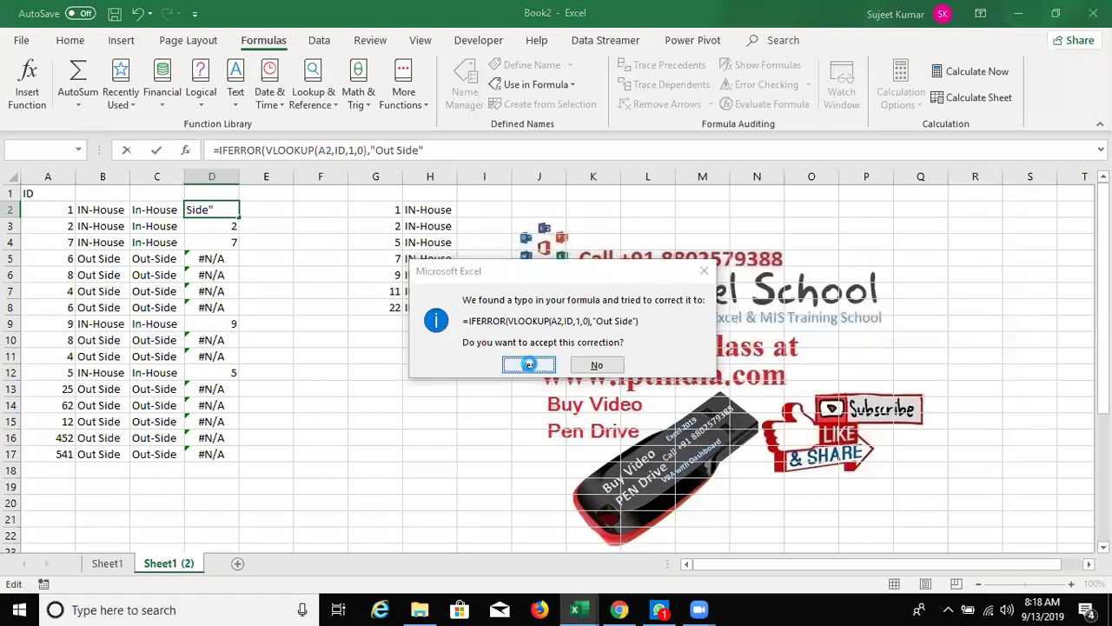
click(529, 366)
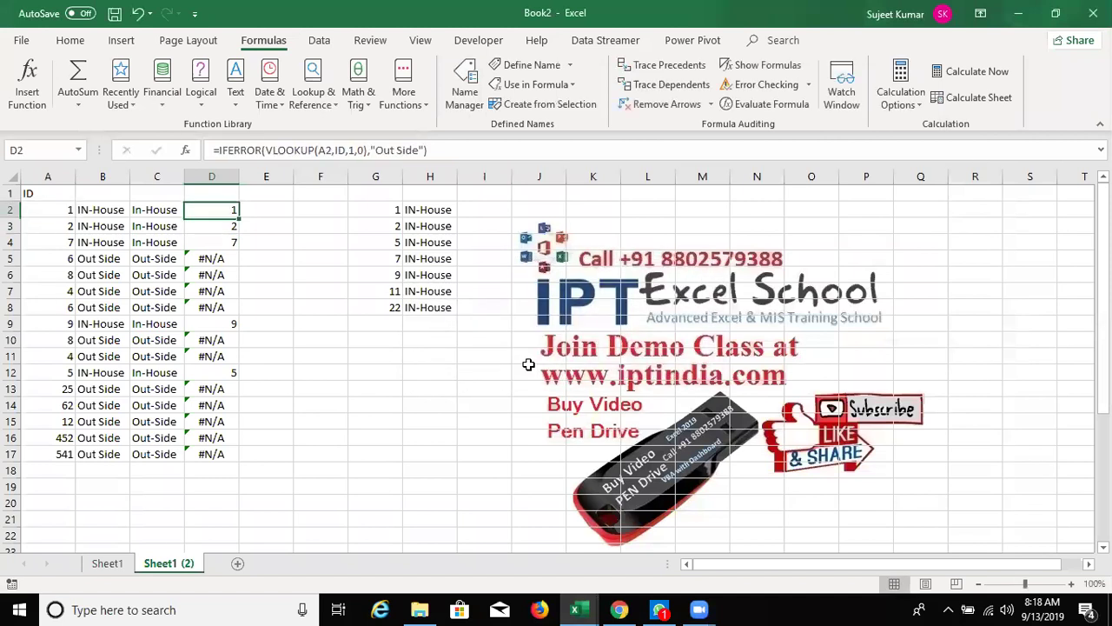
double_click(239, 216)
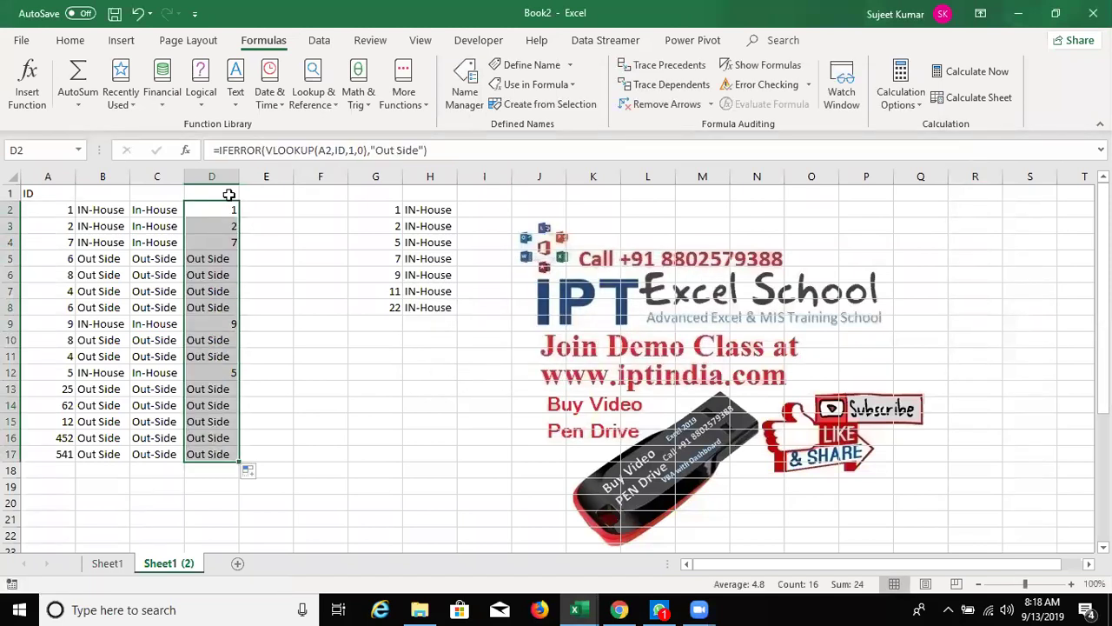
Edit D2 to =IFERROR(IF(VLOOKUP(A2,ID,1,0)>=1,"In-House"),"Out Side"), removing the extra parenthesis.
click(265, 151)
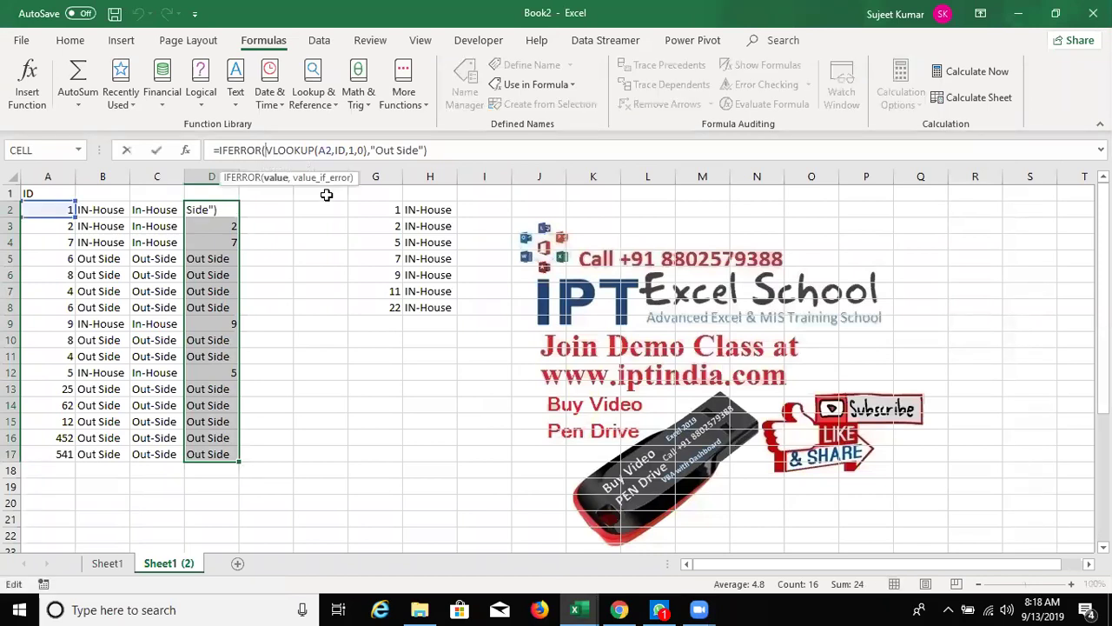
text(IF()
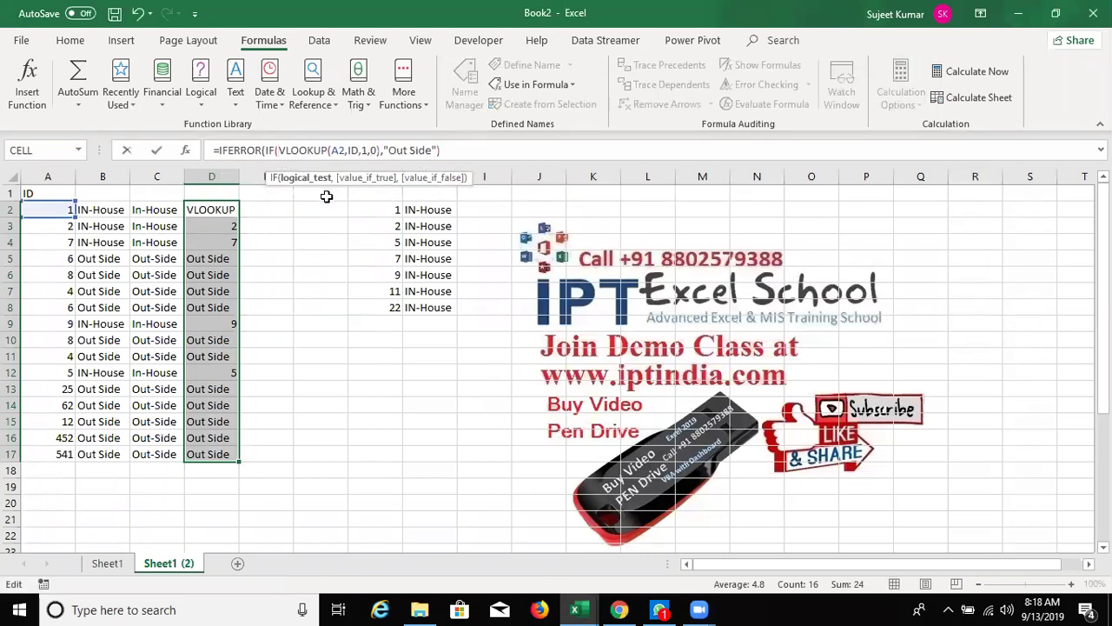
click(380, 150)
text(=)
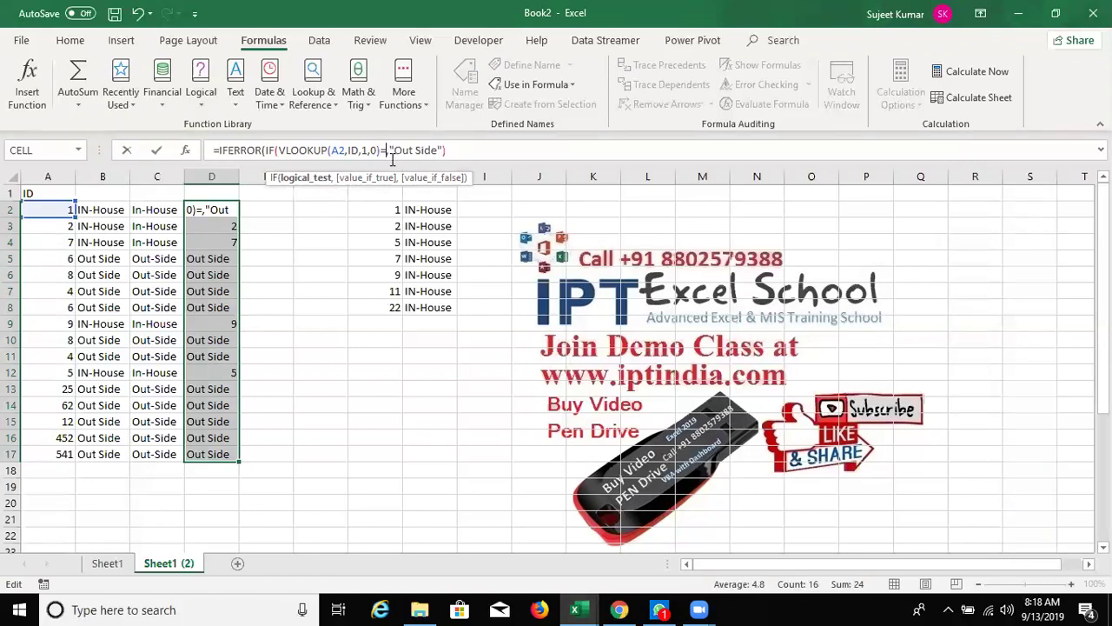
key(BackSpace)
text(>=1)
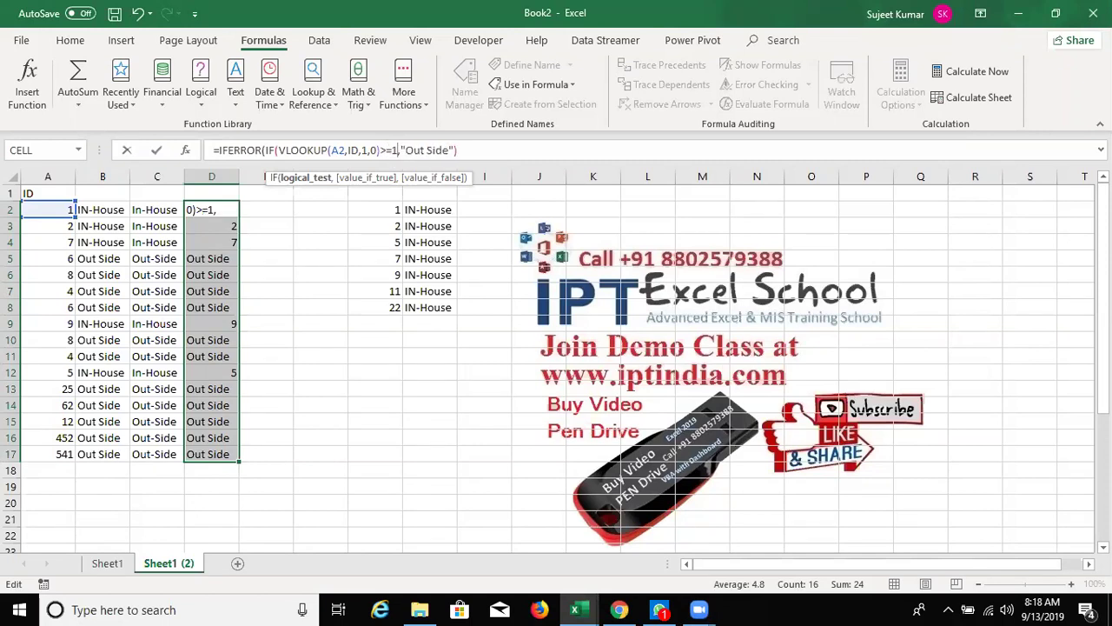
text(,")
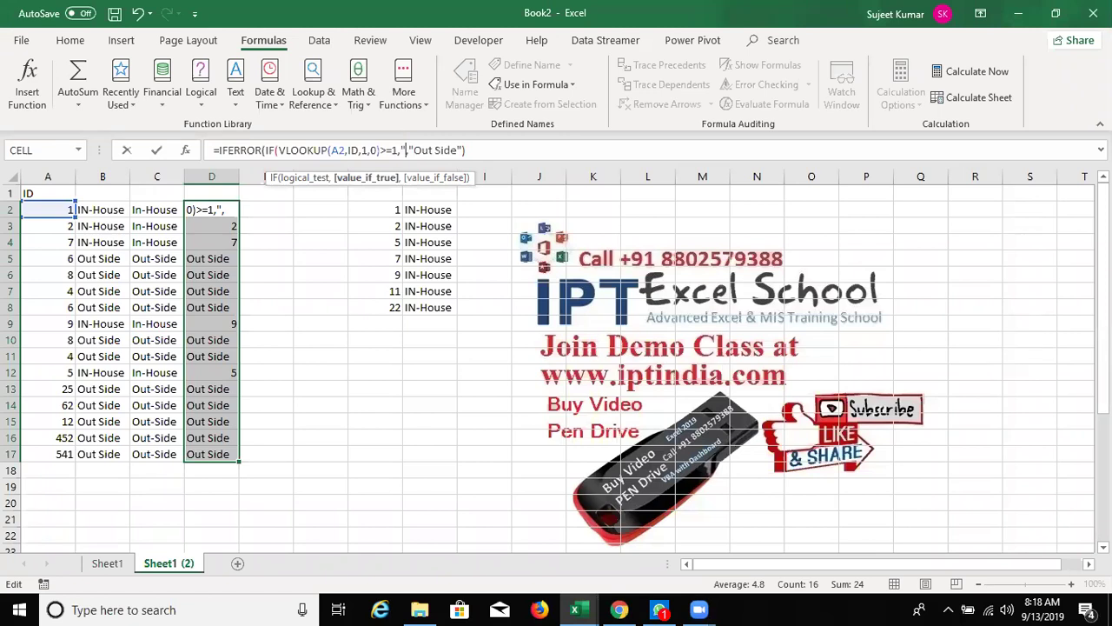
text(In)
text(-)
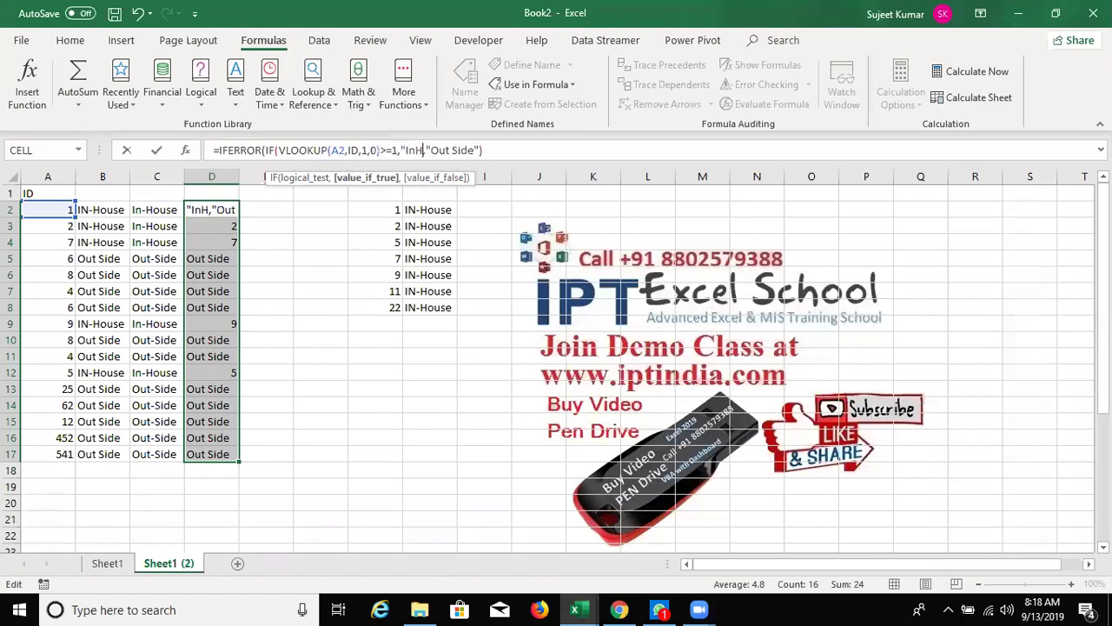
key(BackSpace)
text(-House)
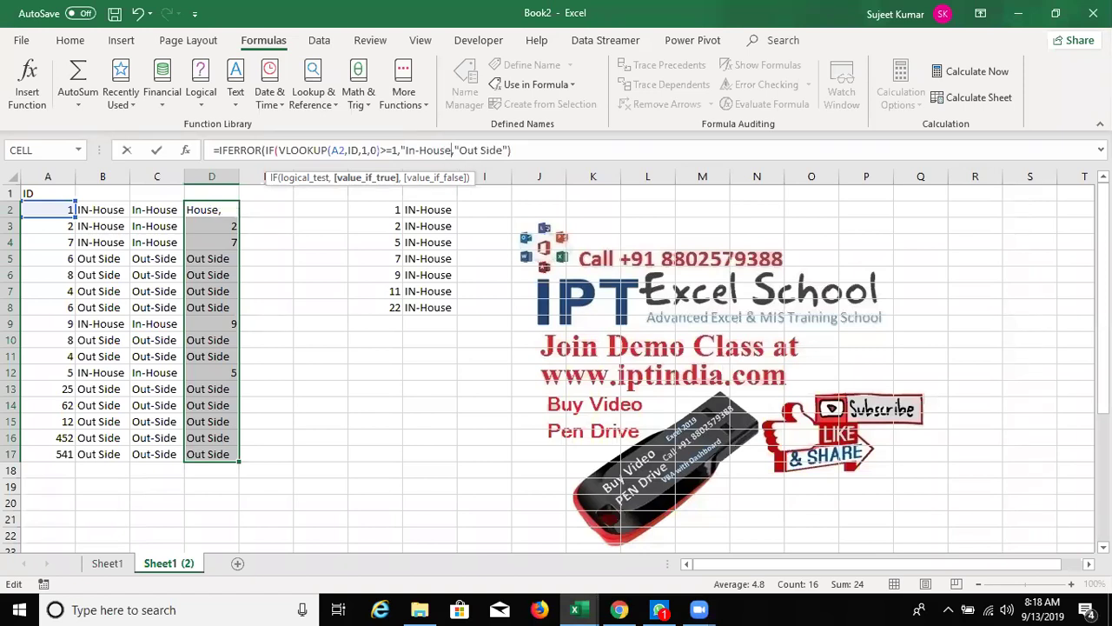
text(")
text()))
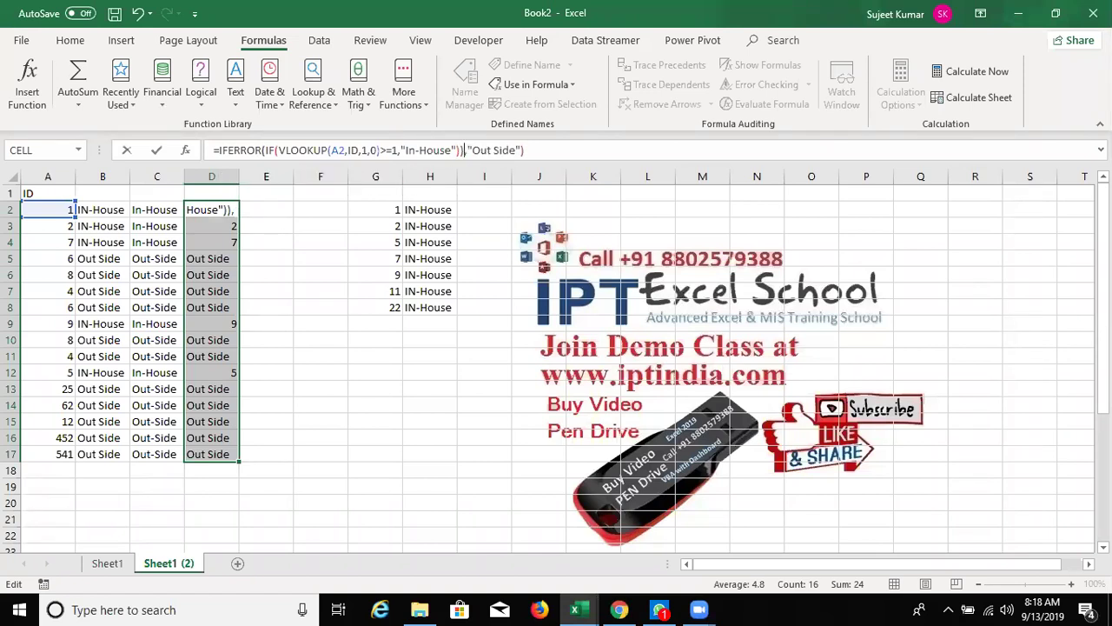
key(Return)
key(Return)
key(Delete)
key(Return)
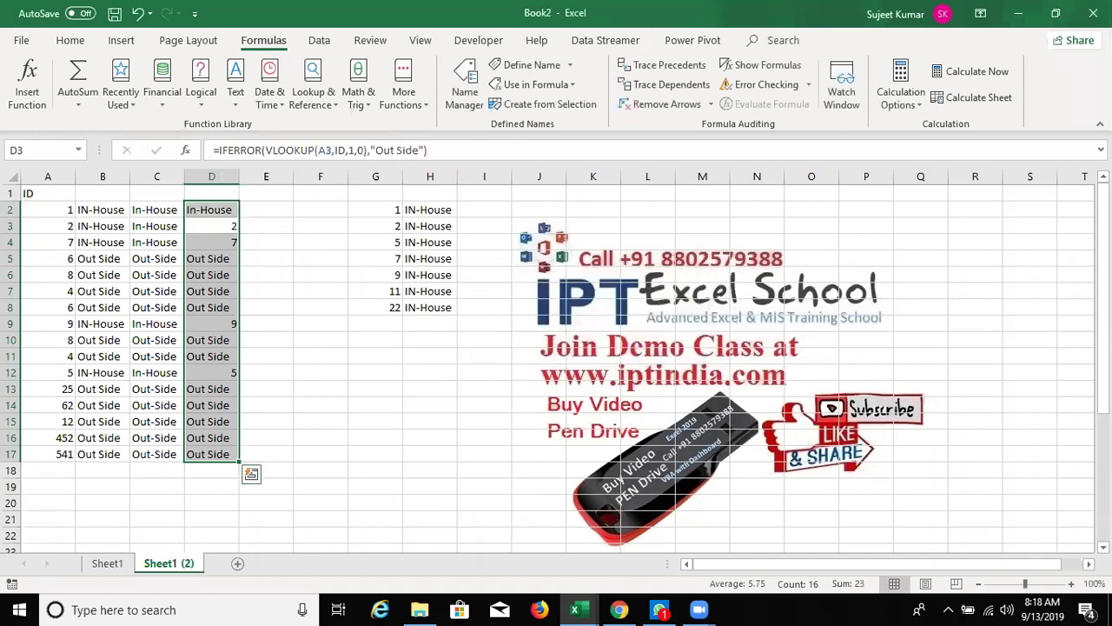
Fill D2's formula down to D17 and compare the formulas in B2, C2 and D2.
click(214, 212)
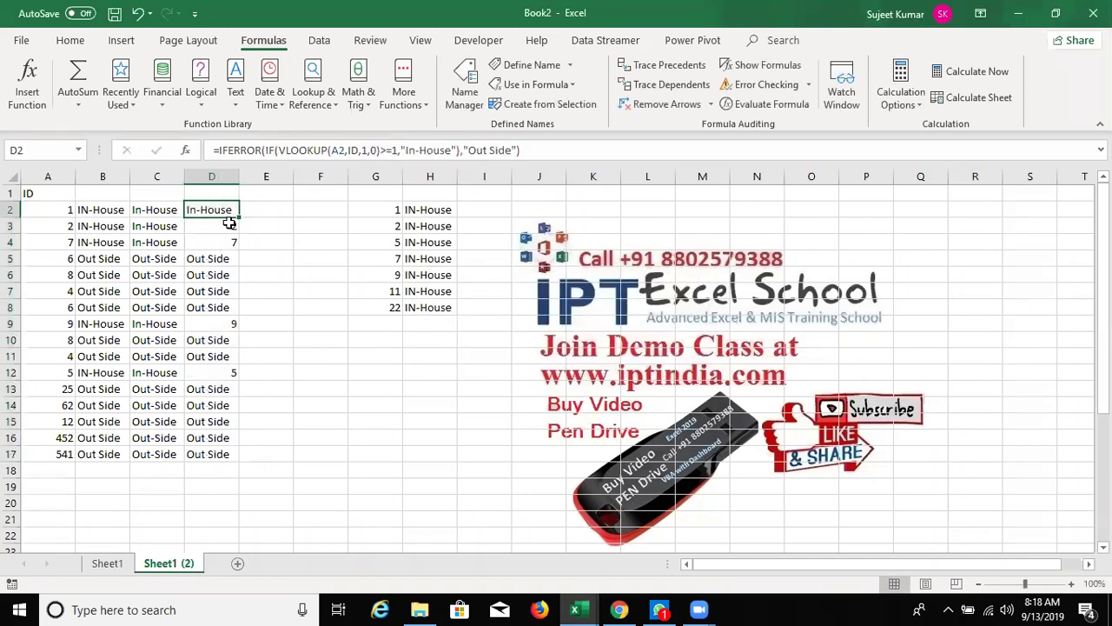
double_click(238, 219)
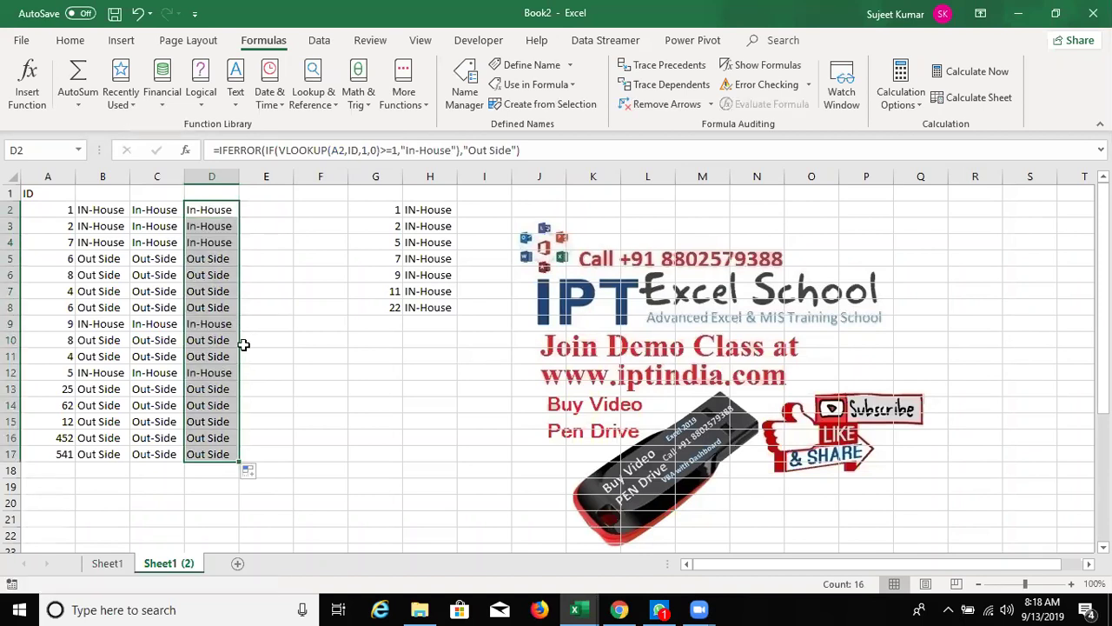
click(101, 210)
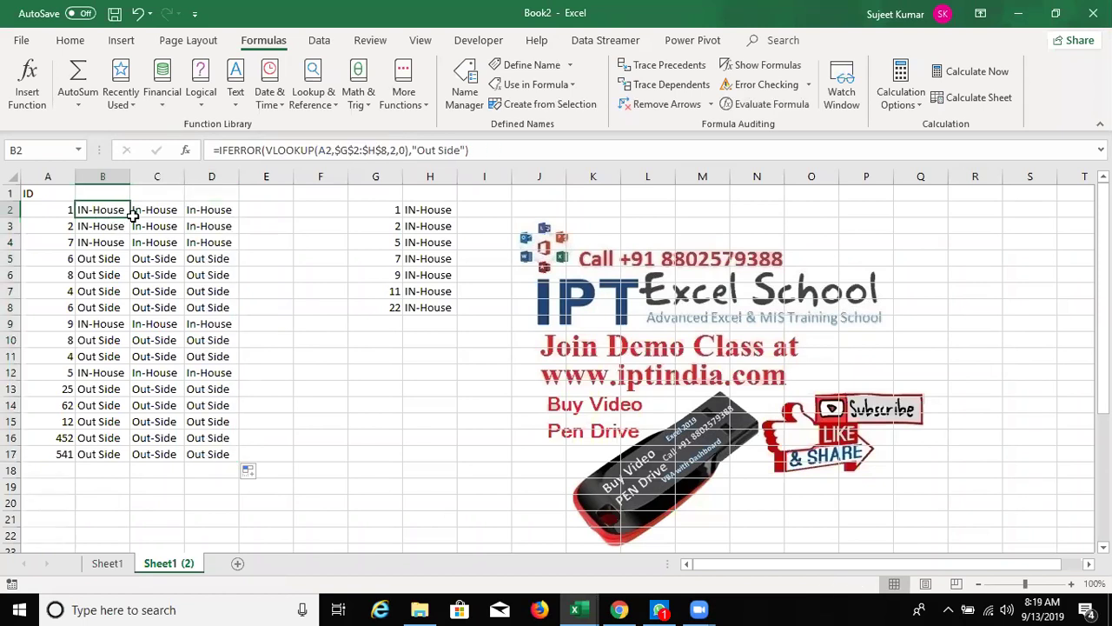
click(134, 216)
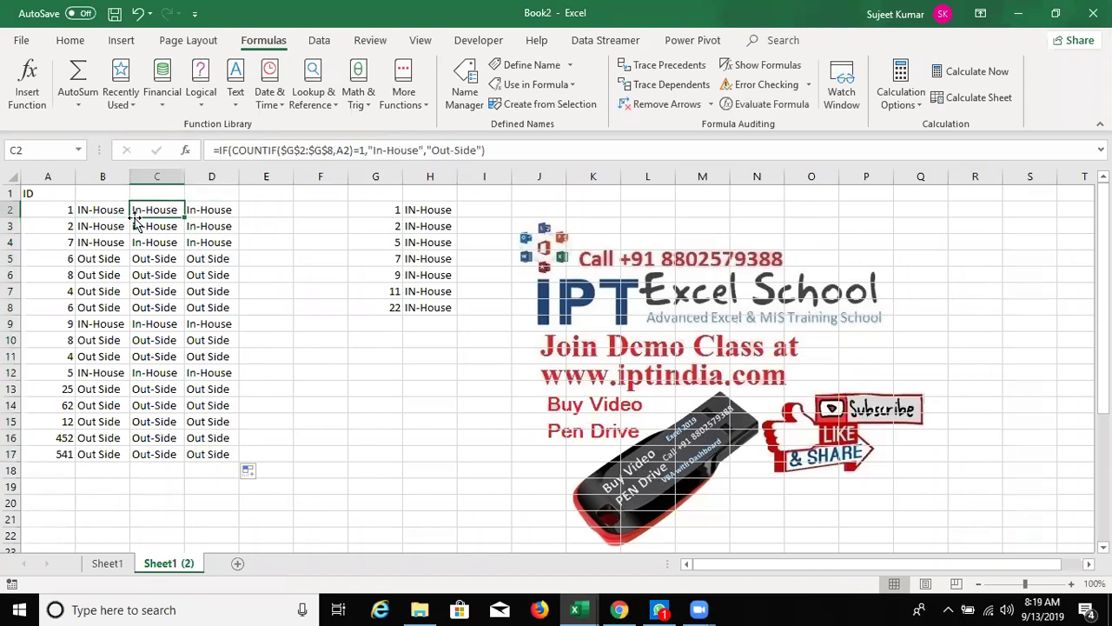
click(202, 210)
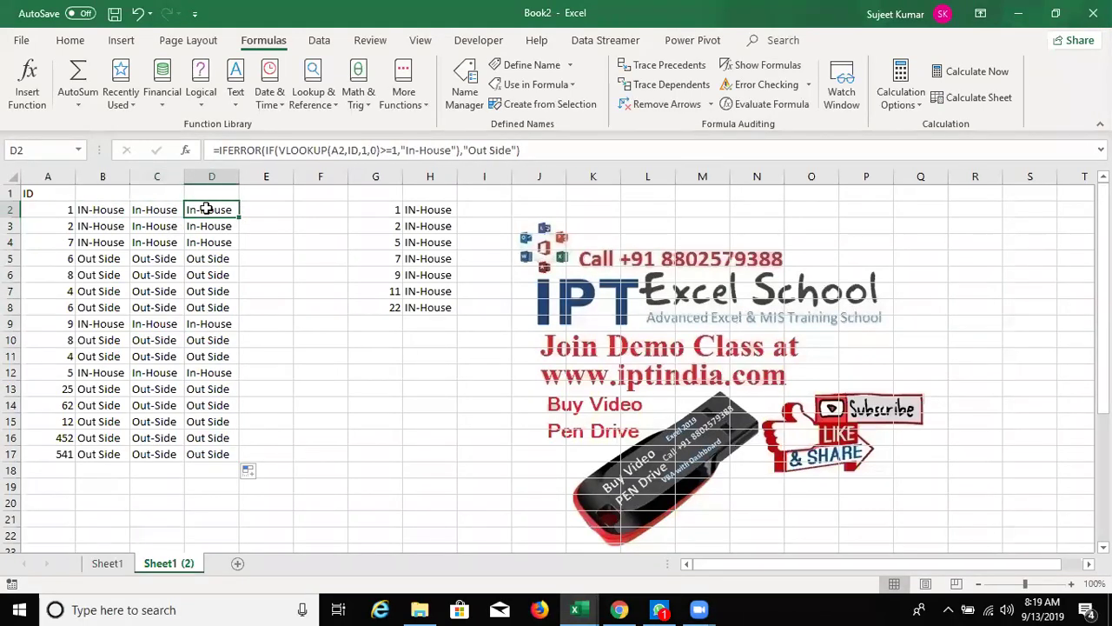
Delete the lookup list in G2:H10.
click(372, 208)
drag(383, 210, 419, 339)
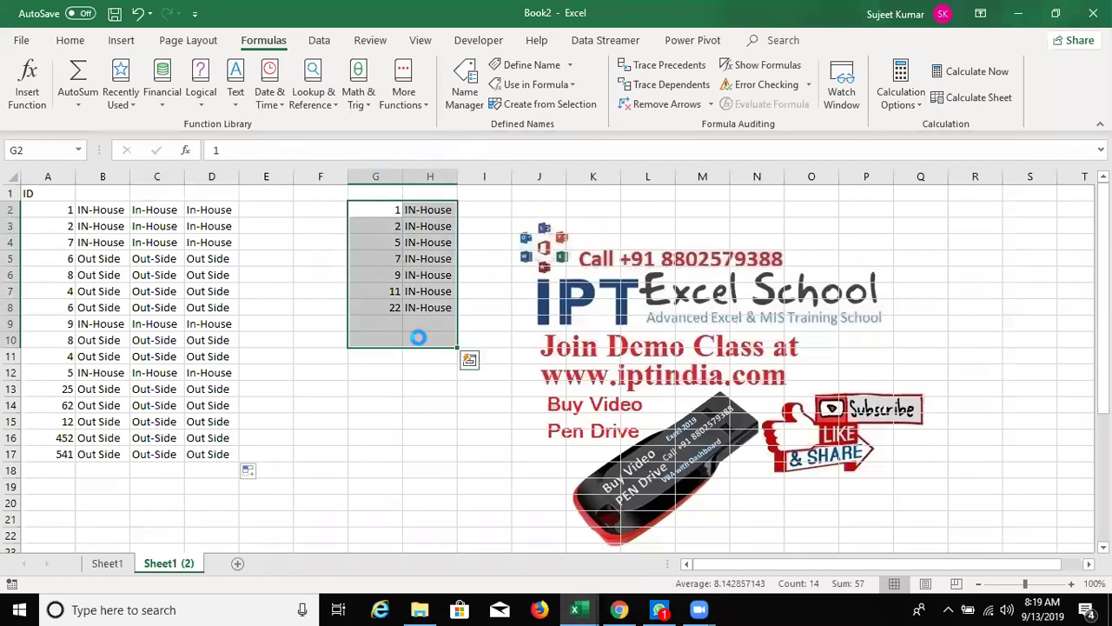
key(Delete)
Inspect the ID reference in D2's formula and select the IDs in A1:A17.
drag(213, 209, 202, 455)
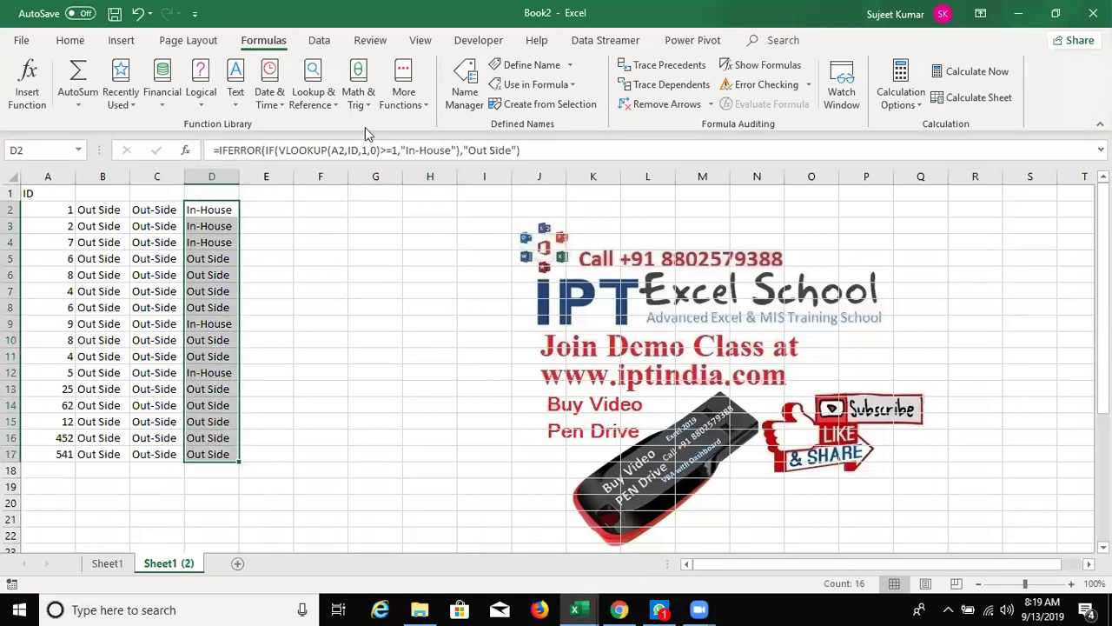
double_click(353, 150)
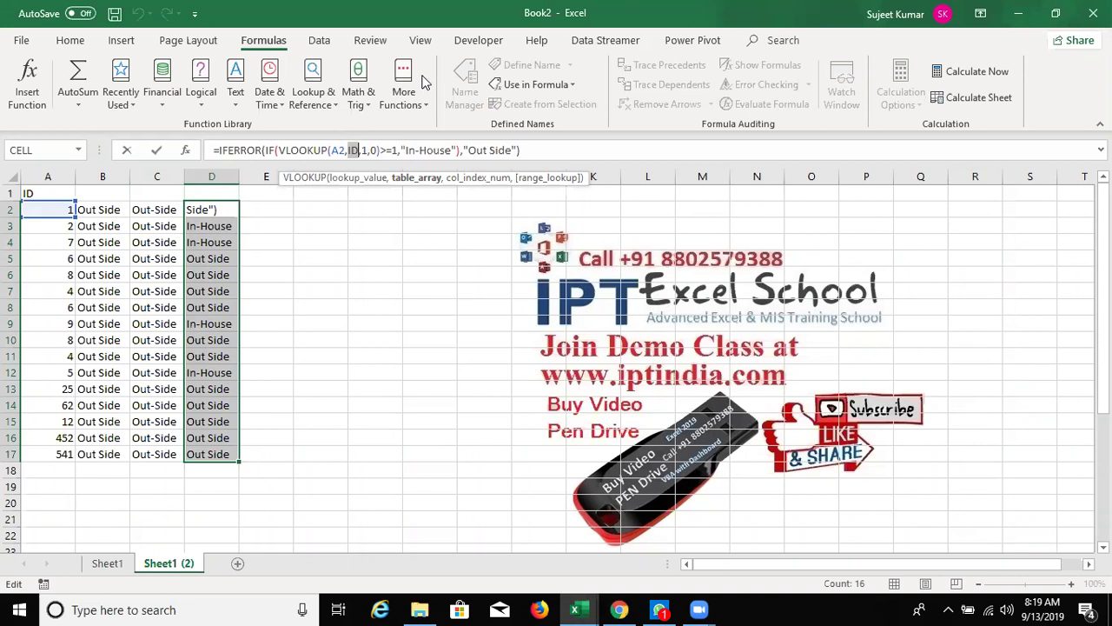
drag(39, 193, 46, 454)
key(Return)
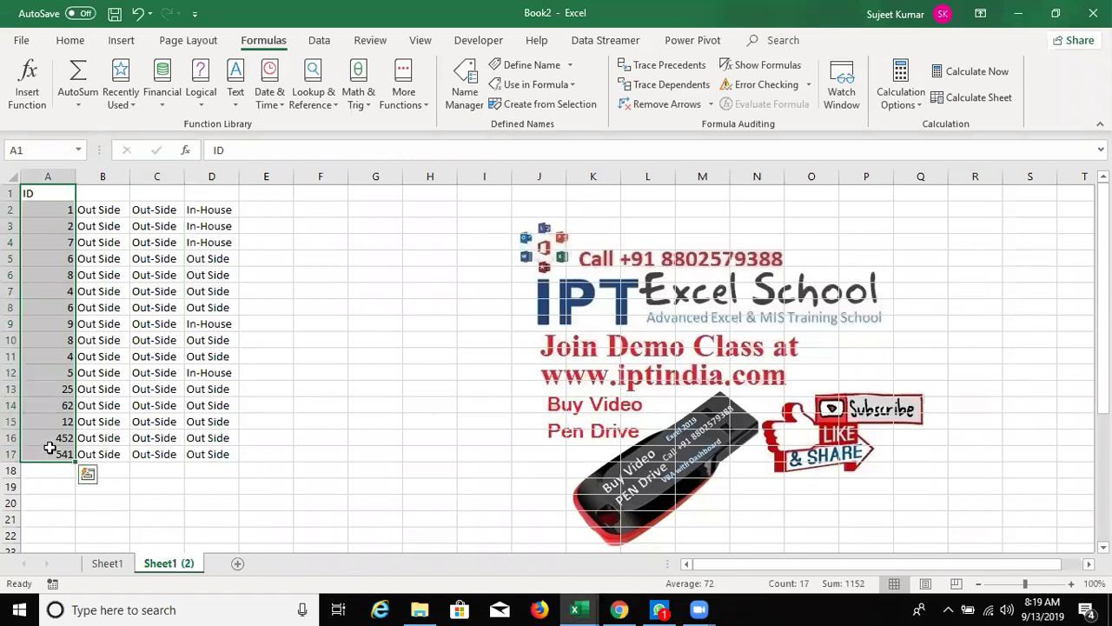
Copy the ID list A1:A17 into a new Sheet3.
key(ctrl+c)
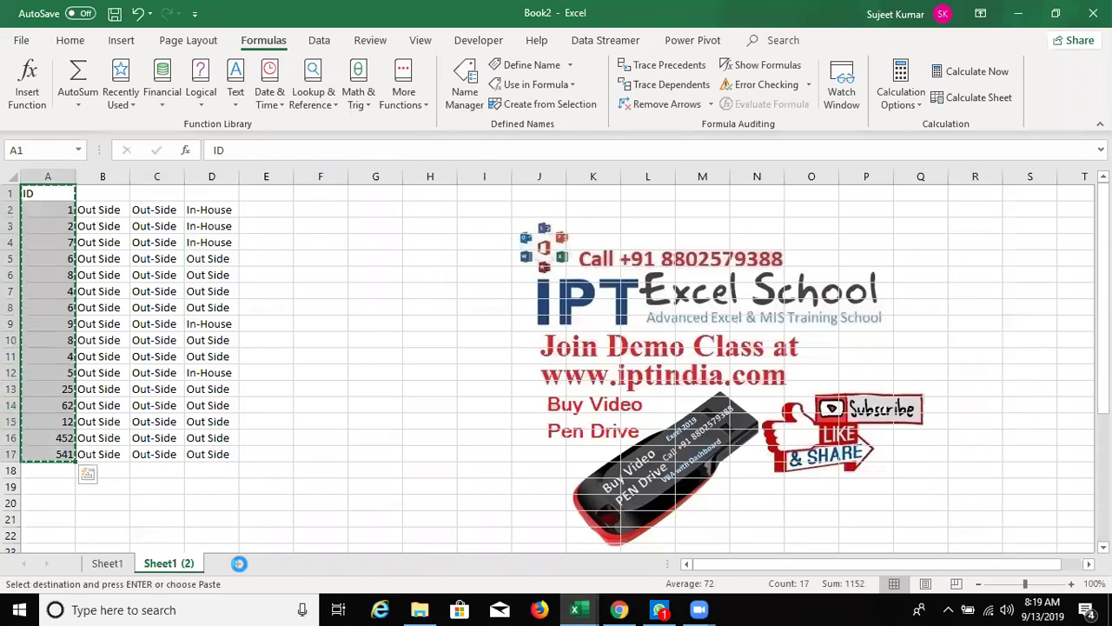
click(237, 563)
key(ctrl+v)
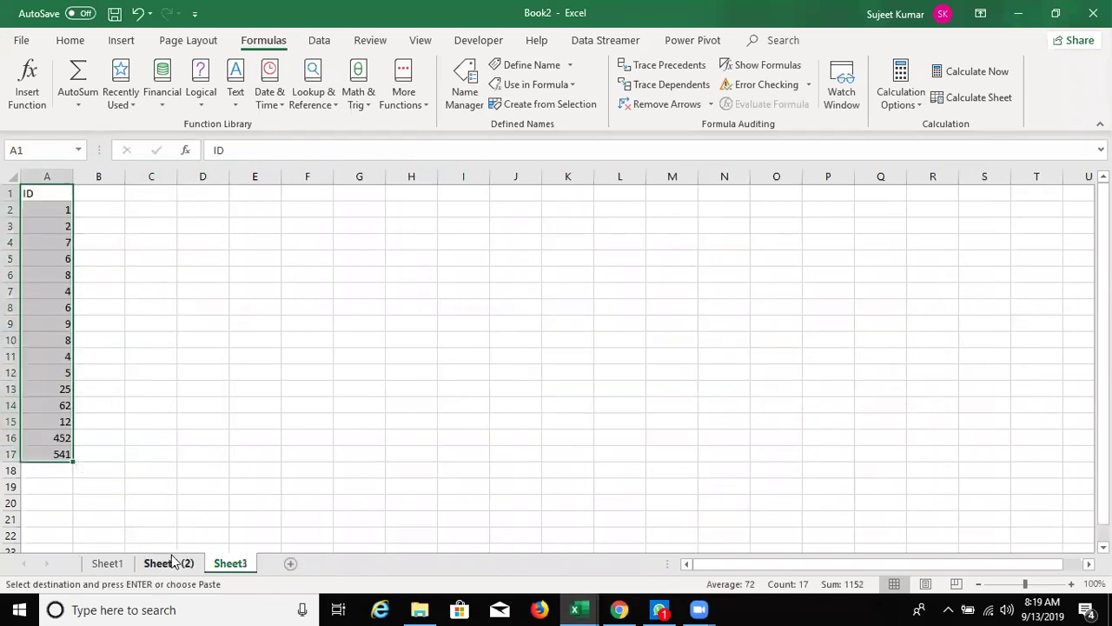
Copy D2's formula text from Sheet1 (2) and enter it in Sheet3's B2.
click(174, 563)
click(232, 210)
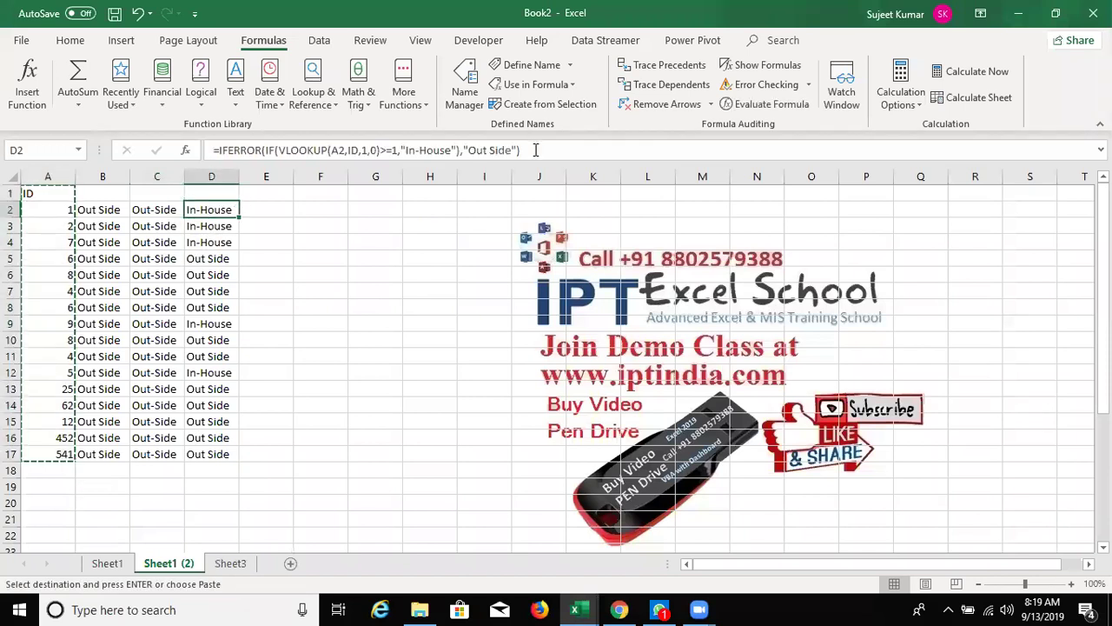
drag(520, 150, 254, 150)
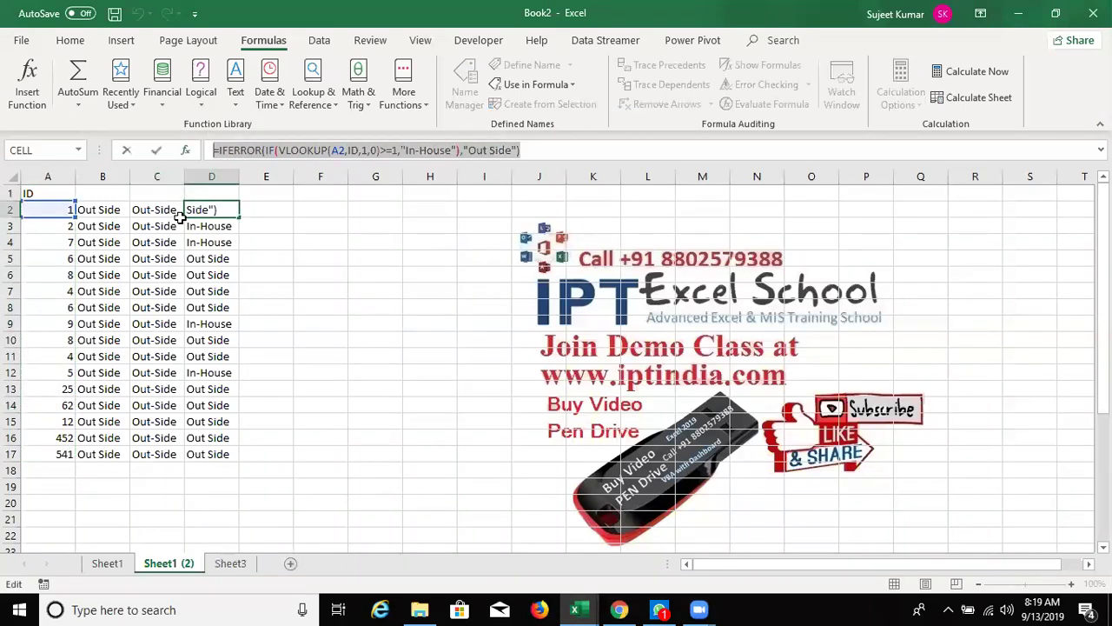
key(Escape)
click(230, 563)
click(94, 209)
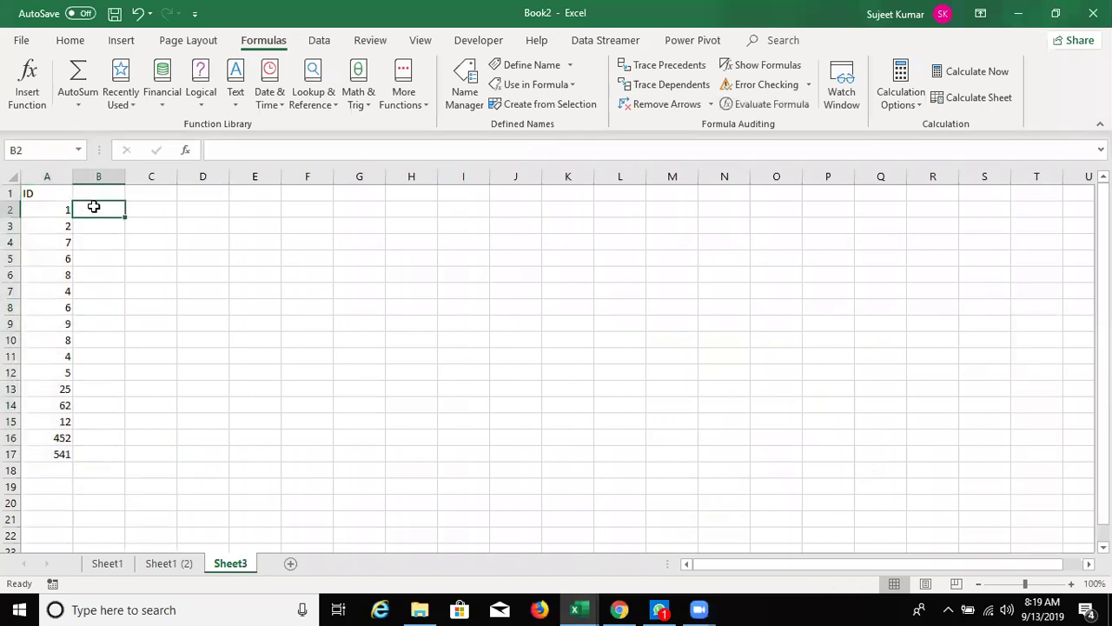
text(=)
key(ctrl+v)
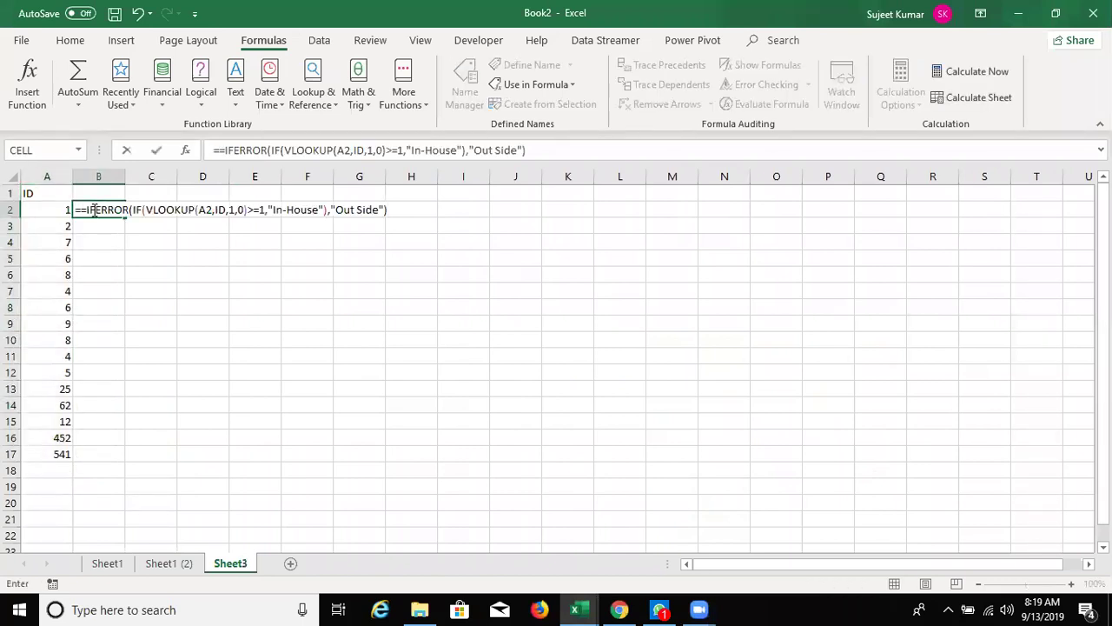
click(86, 209)
key(BackSpace)
key(ctrl+Return)
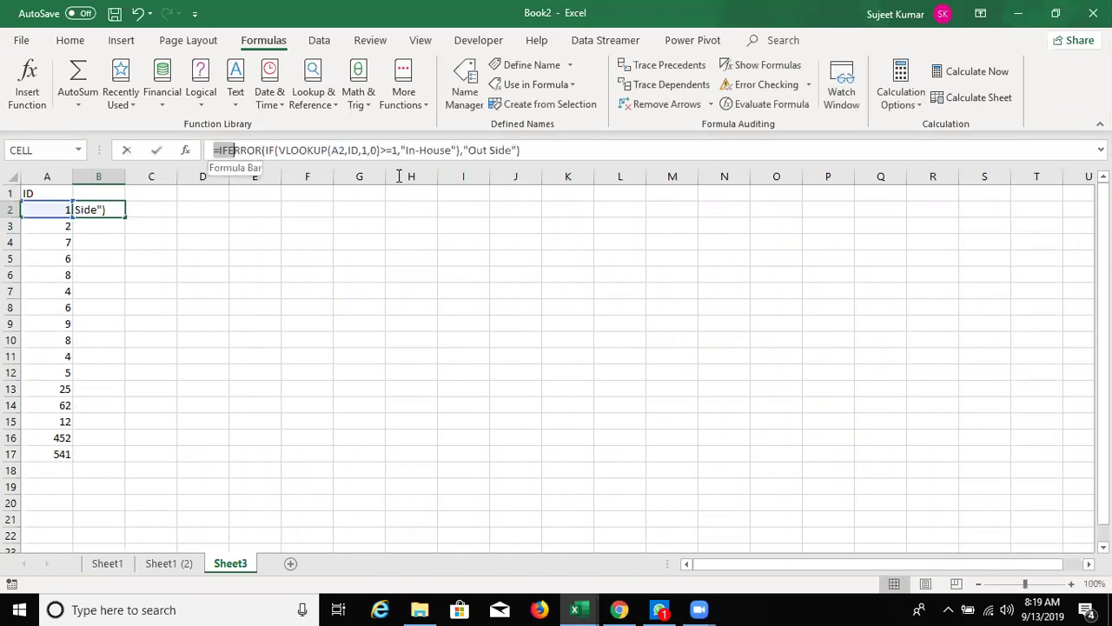
Copy the formula text from B2, then clear the cell.
drag(216, 151, 440, 150)
drag(551, 150, 222, 149)
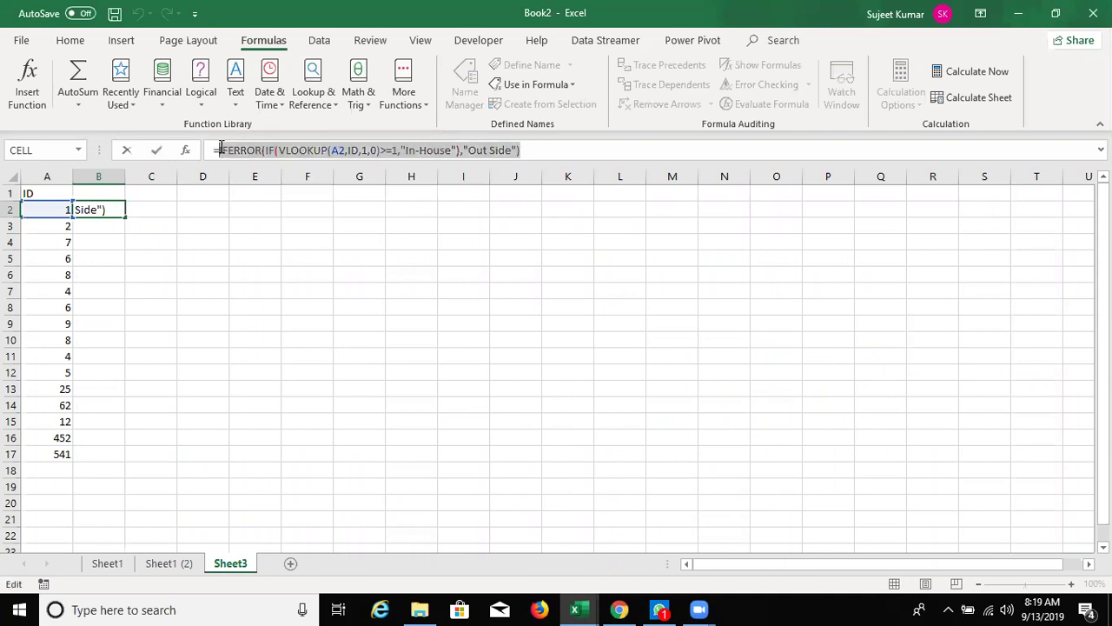
drag(222, 150, 216, 149)
key(Escape)
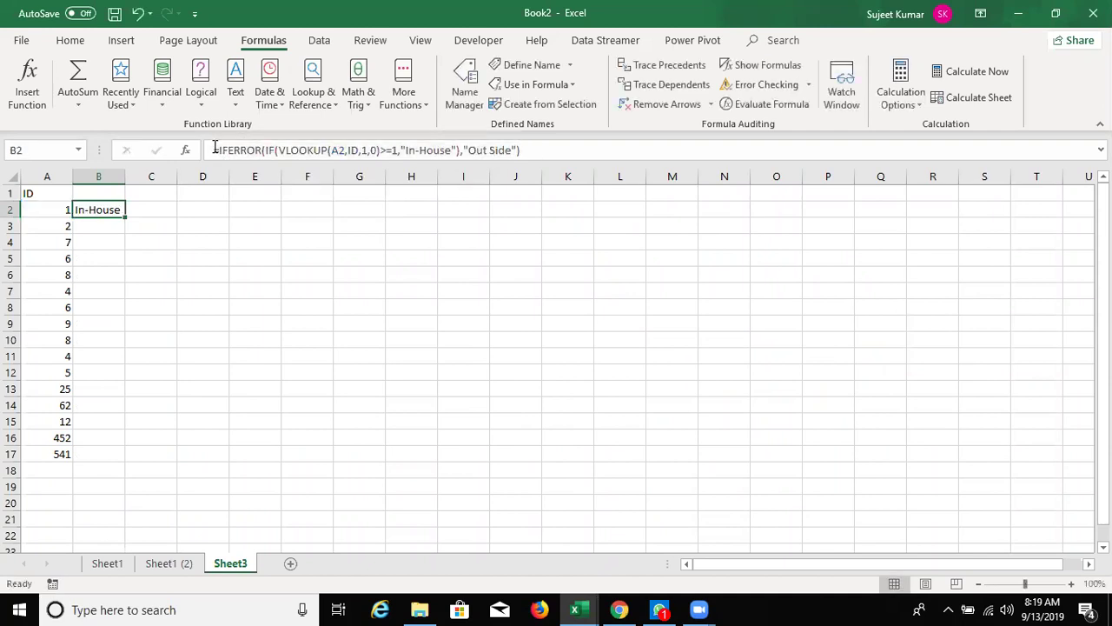
key(Delete)
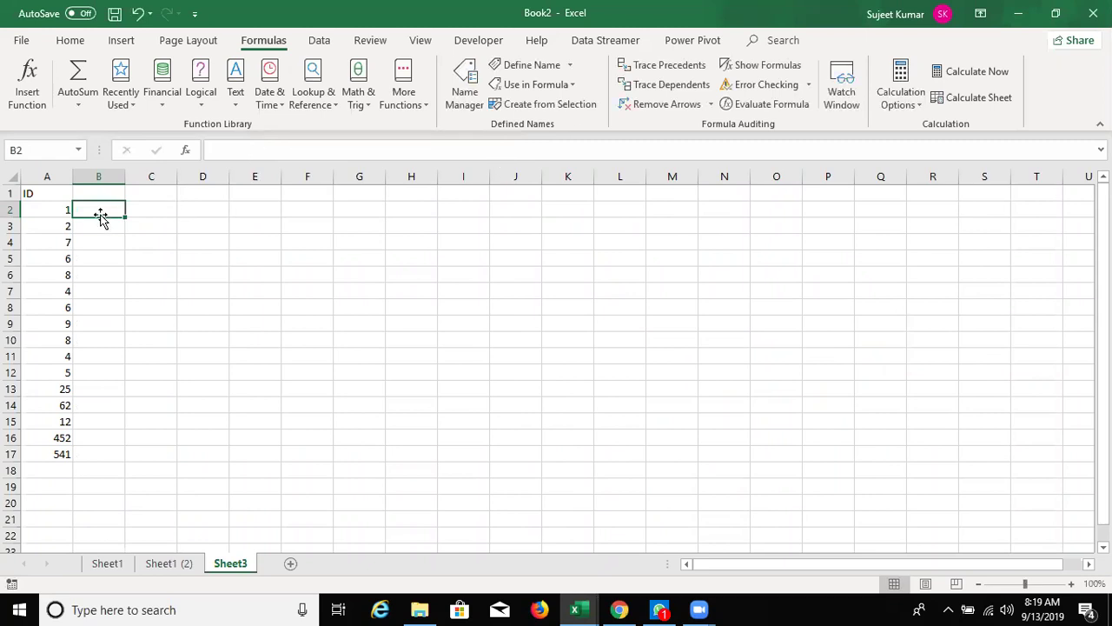
Define the name TY as the pasted IFERROR/IF/VLOOKUP formula.
click(521, 65)
text(Ti)
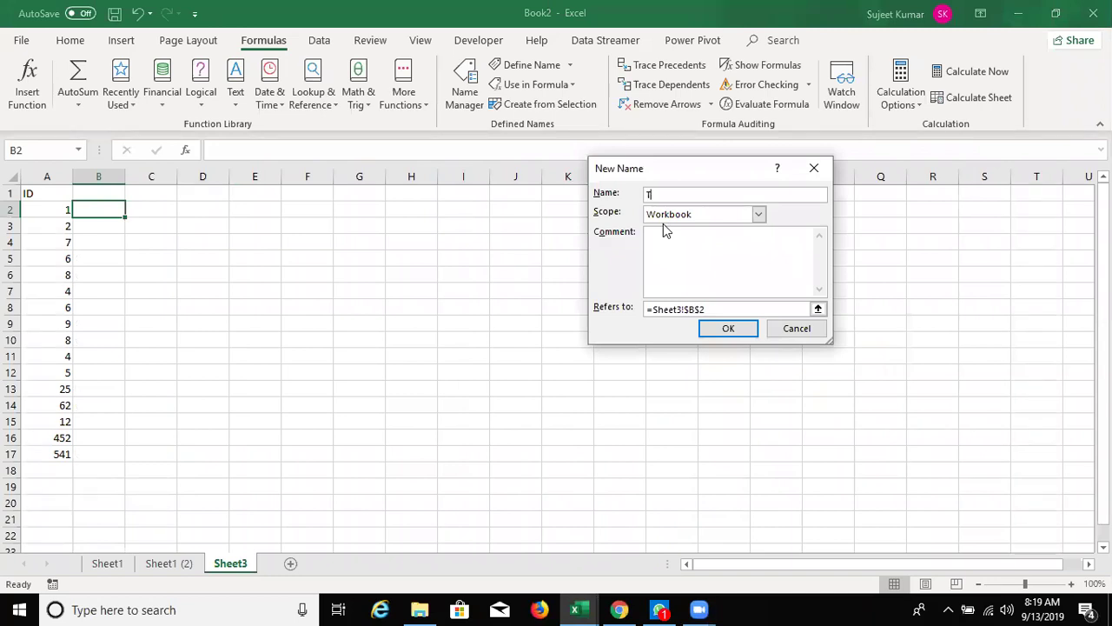
click(714, 308)
key(BackSpace)
key(ctrl+v)
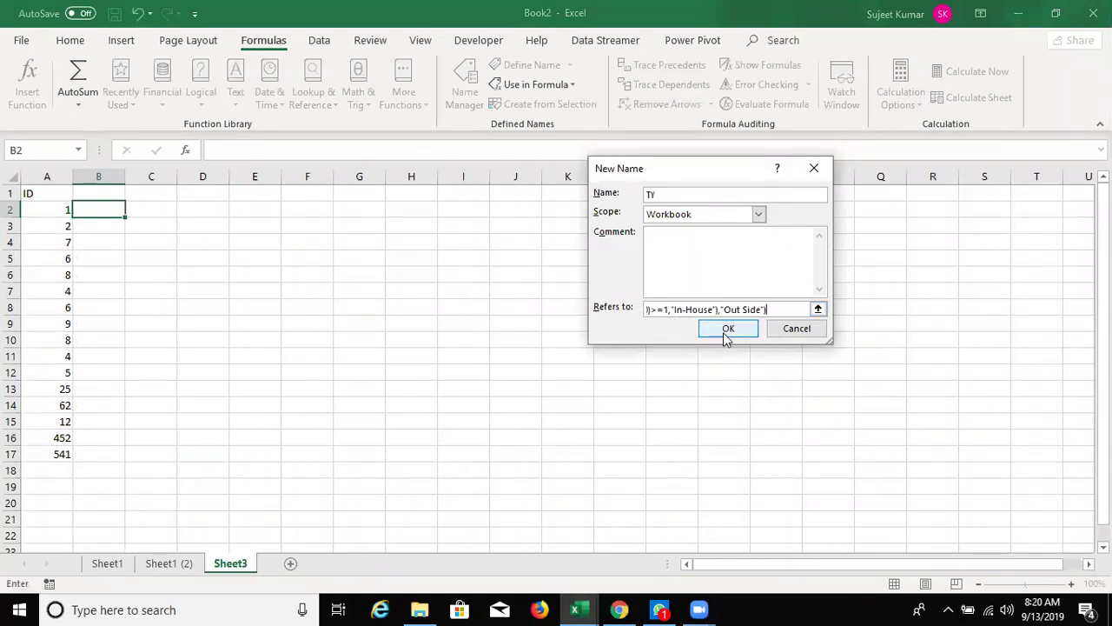
click(725, 332)
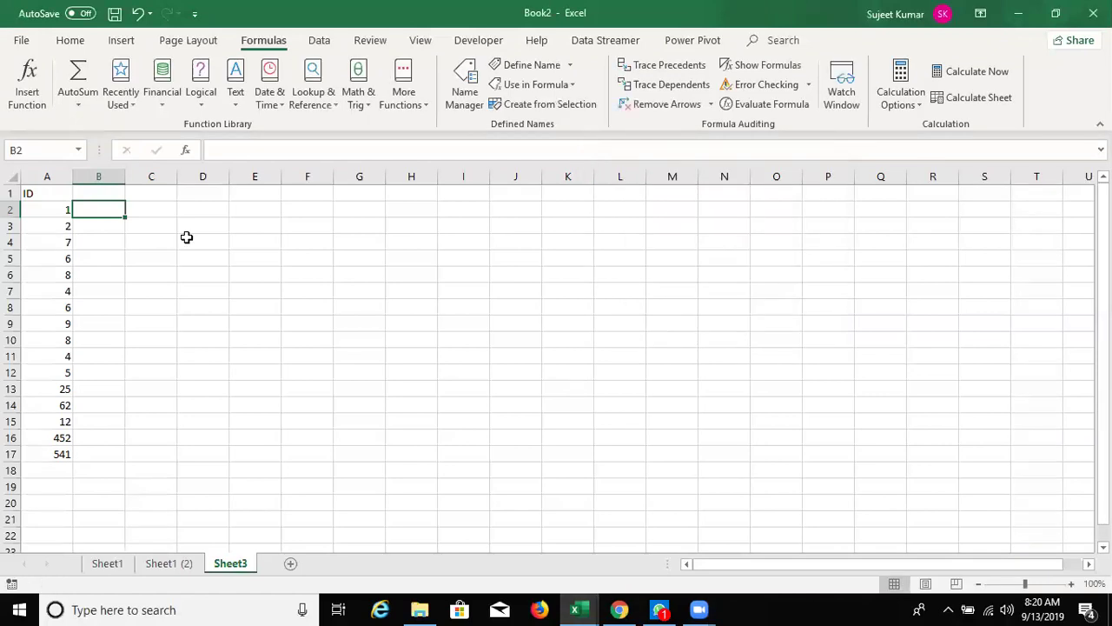
Enter =TY in B2, fill it down to B17, and compare with D2's formula.
text(=ty)
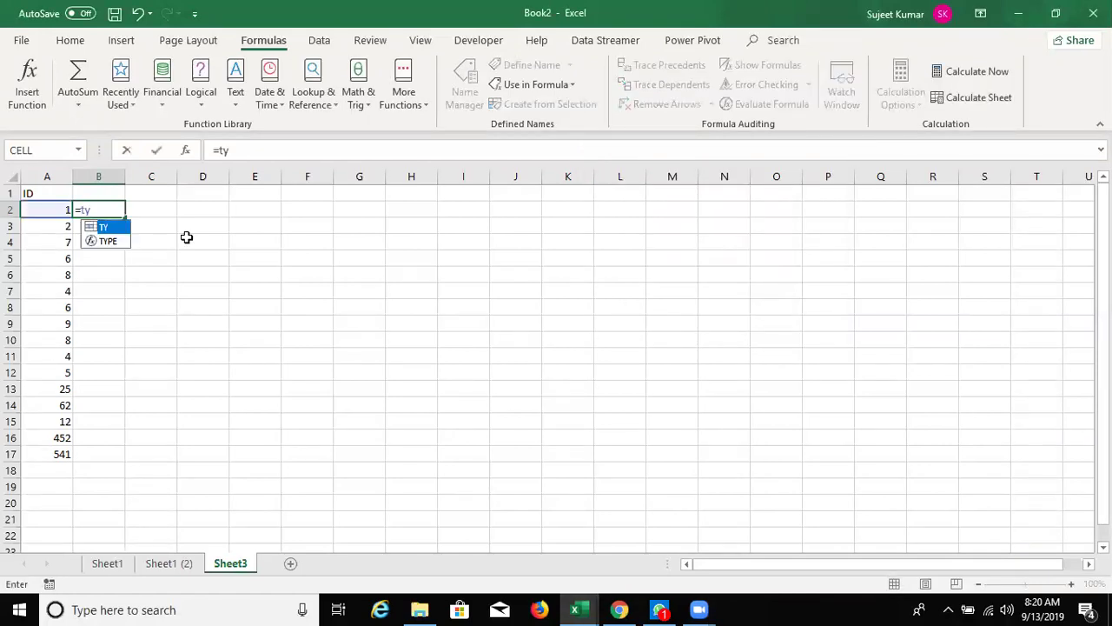
key(Return)
key(Up)
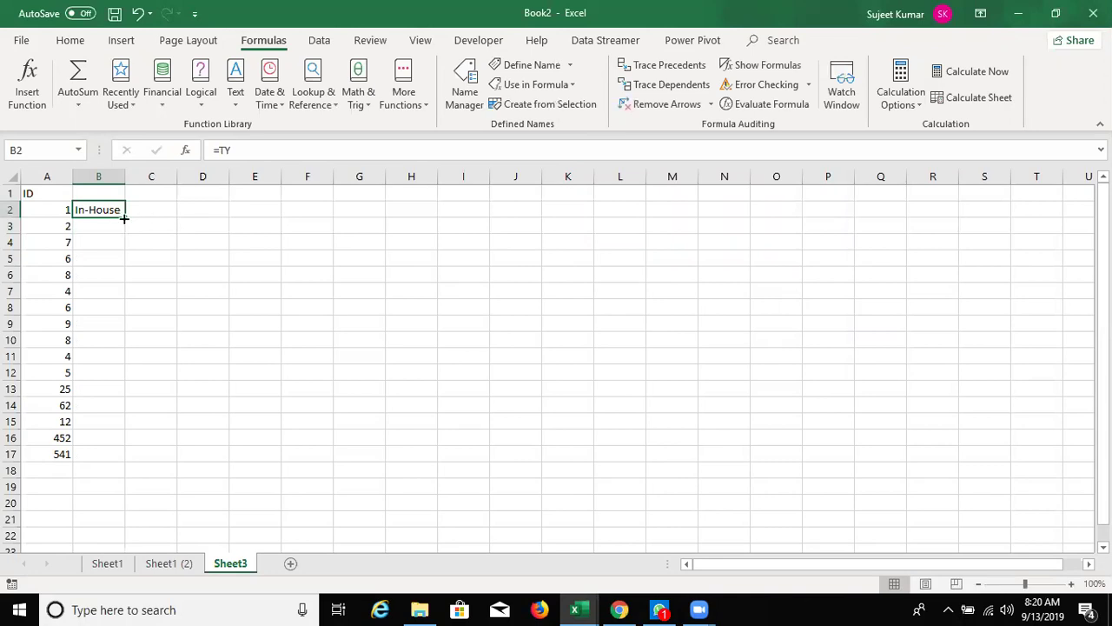
double_click(124, 219)
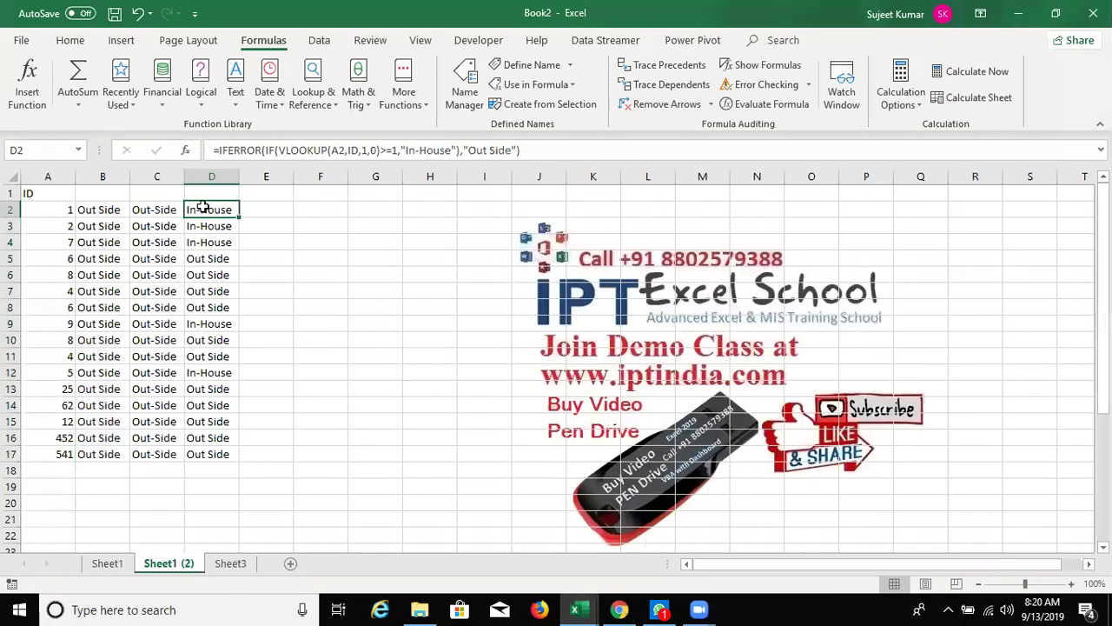
double_click(200, 209)
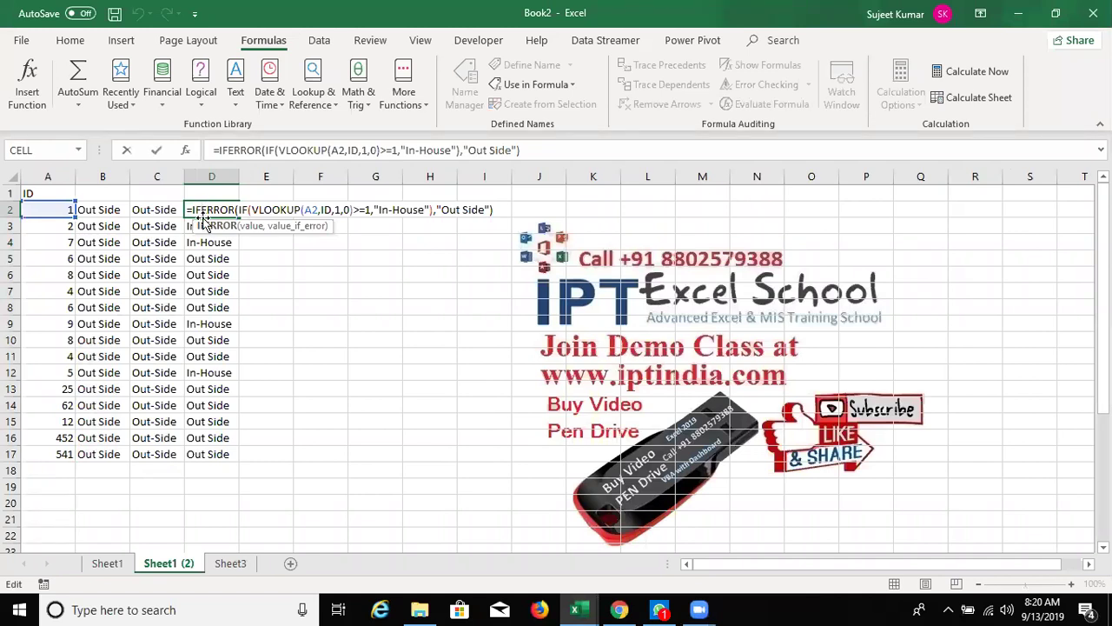
click(465, 91)
click(522, 170)
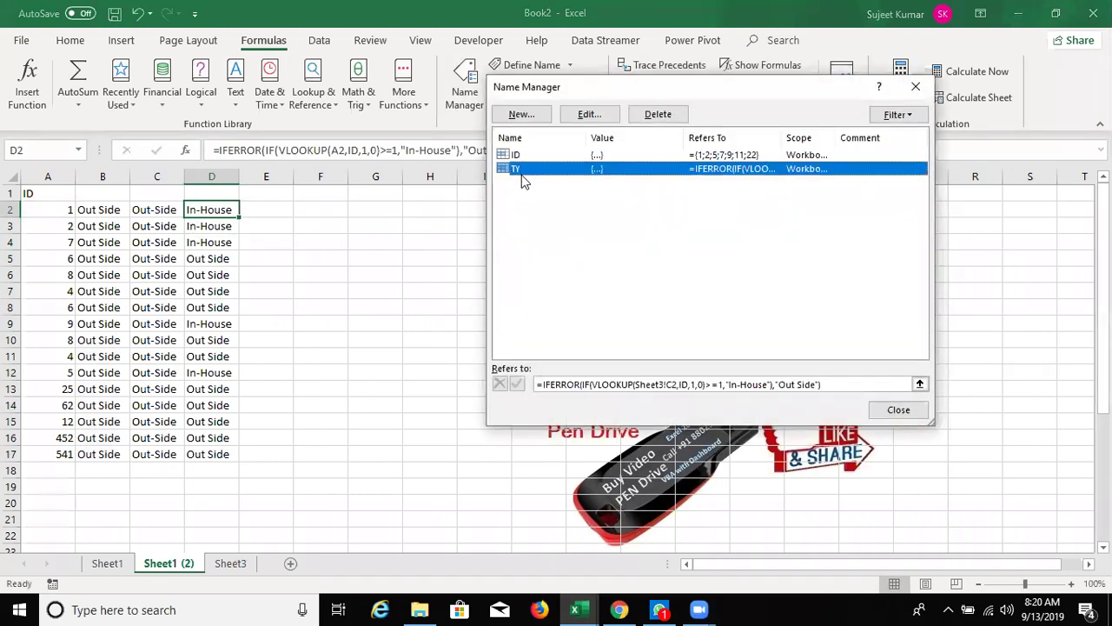
key(Escape)
click(231, 563)
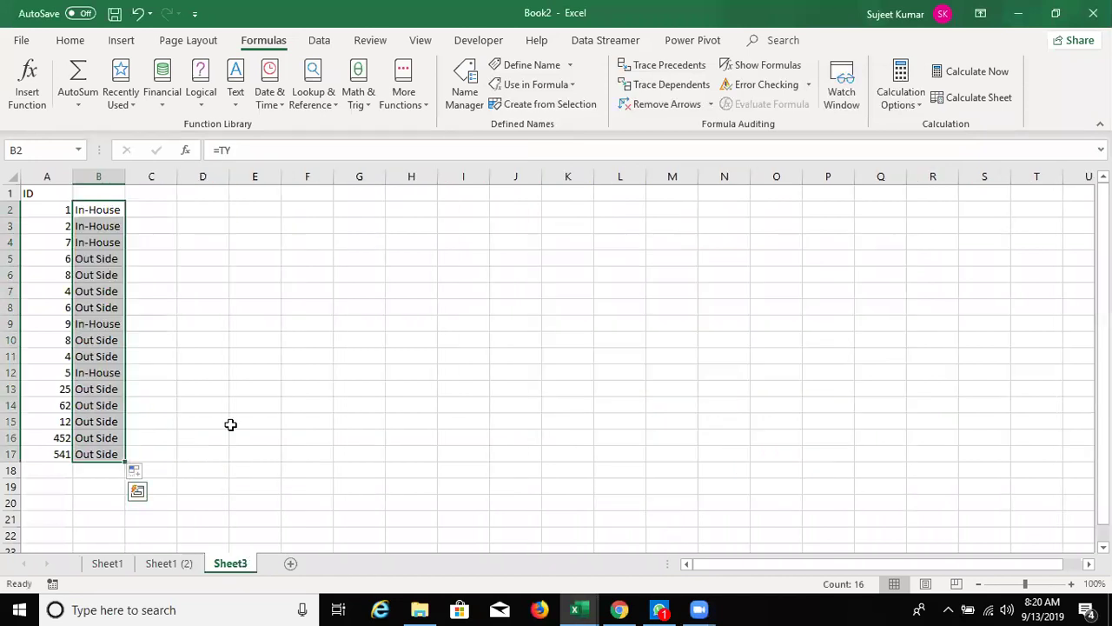
click(106, 216)
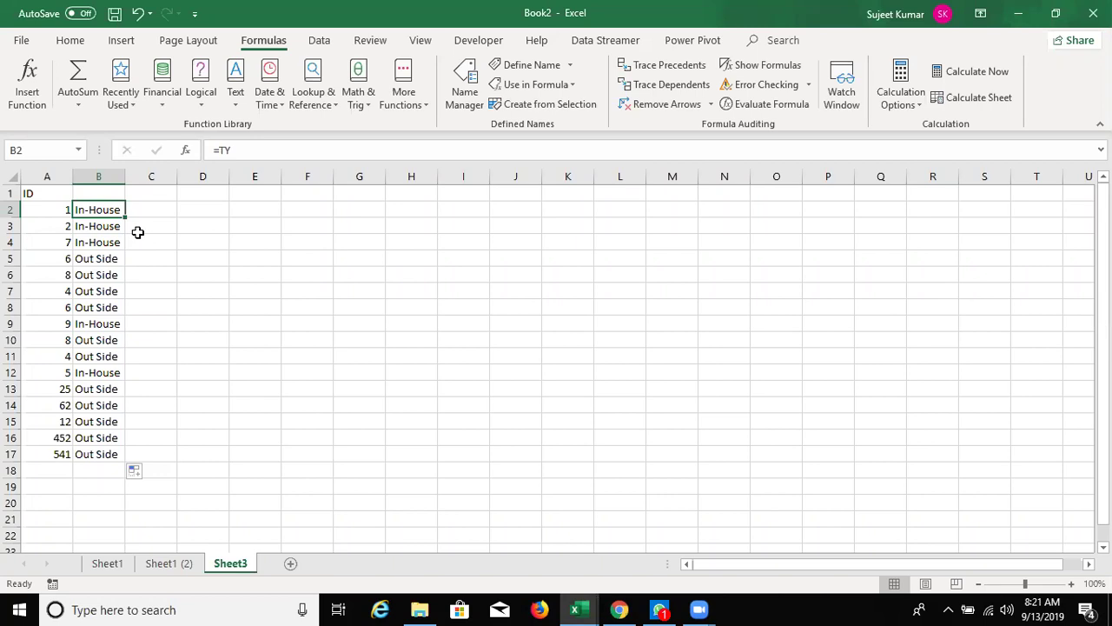
key(Right)
key(Right)
key(Right)
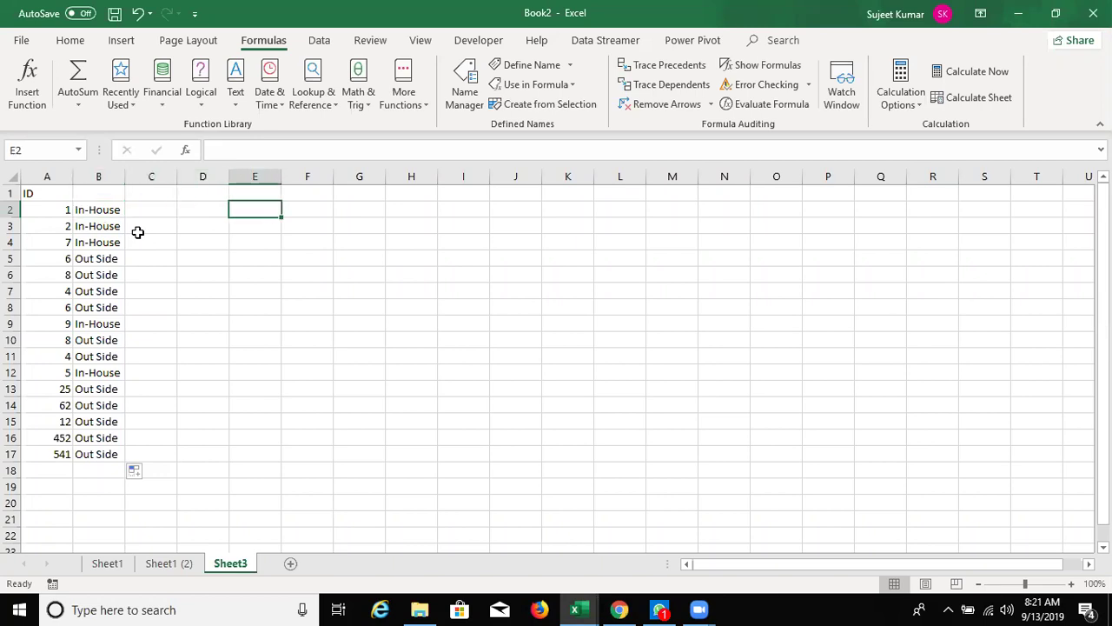
key(Right)
text(1)
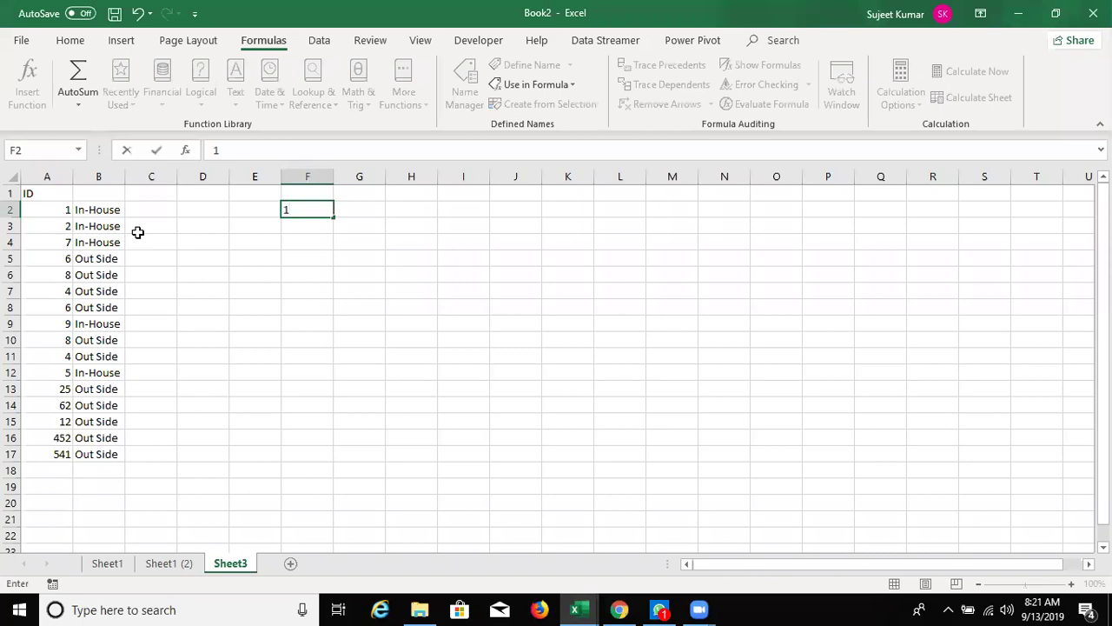
key(Return)
text(=ty)
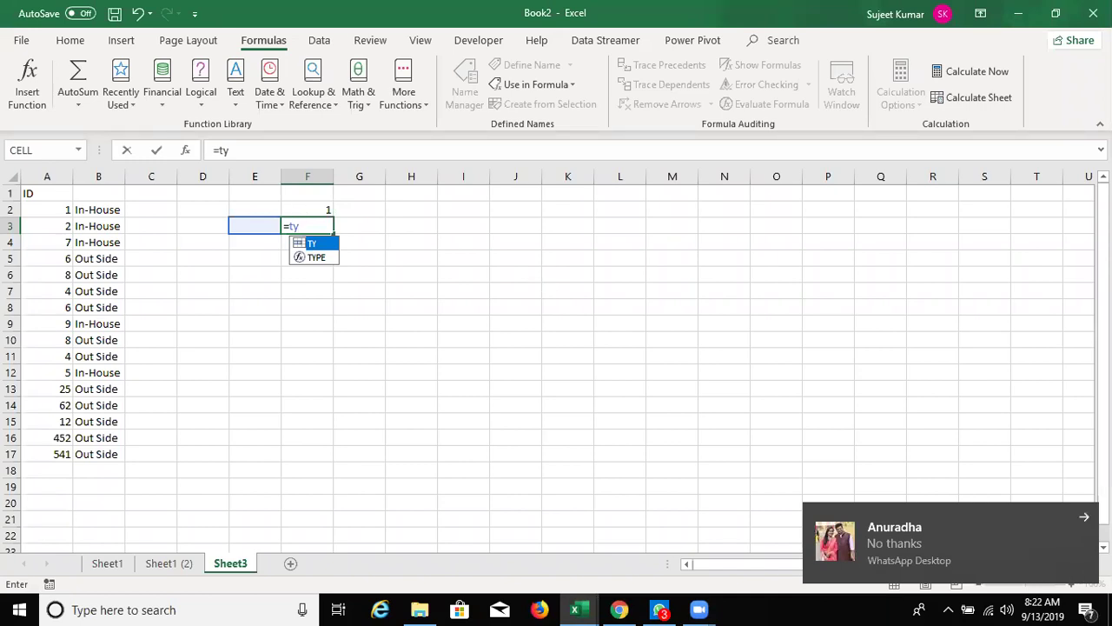
click(1083, 517)
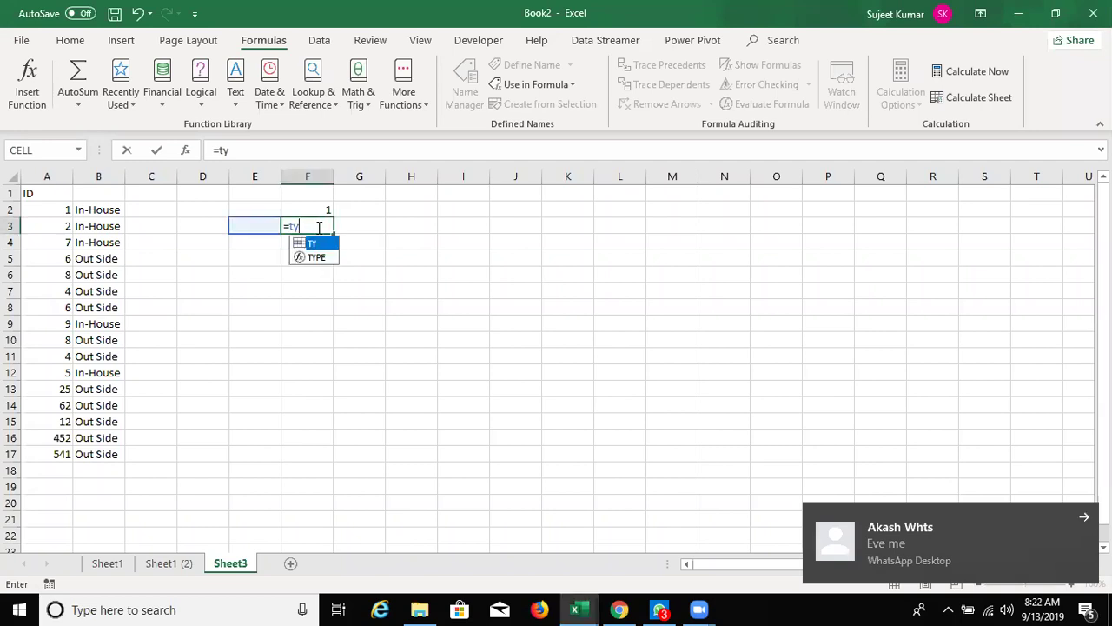
key(Escape)
key(Escape)
click(311, 212)
key(Delete)
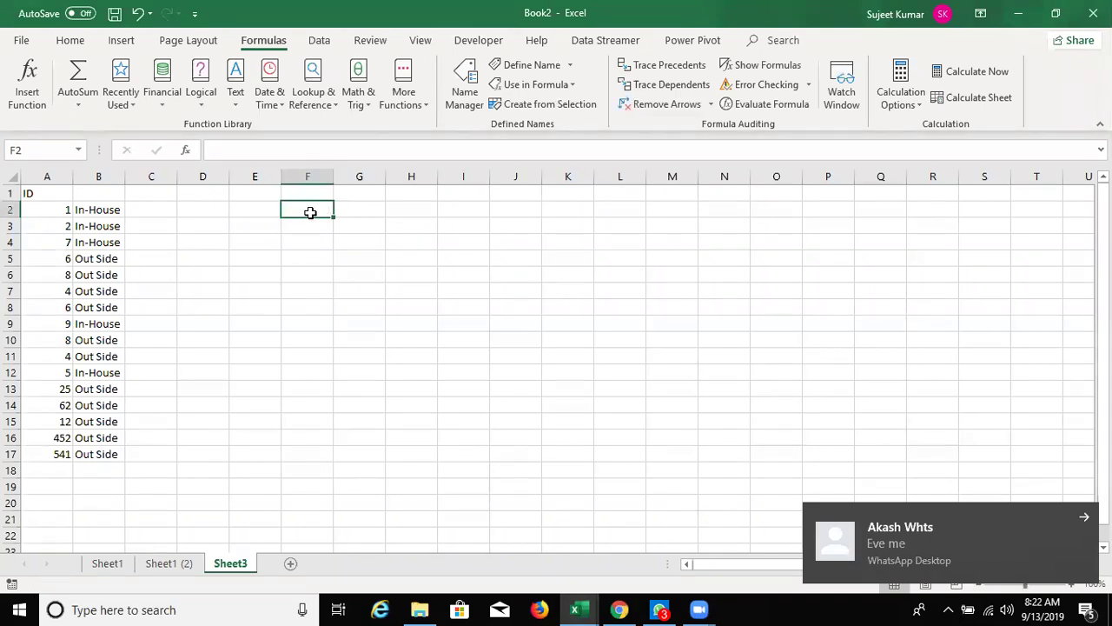
On Sheet1 (2), enter Cost 50 in A32:B32 and MRP ? in A33:B33.
click(162, 566)
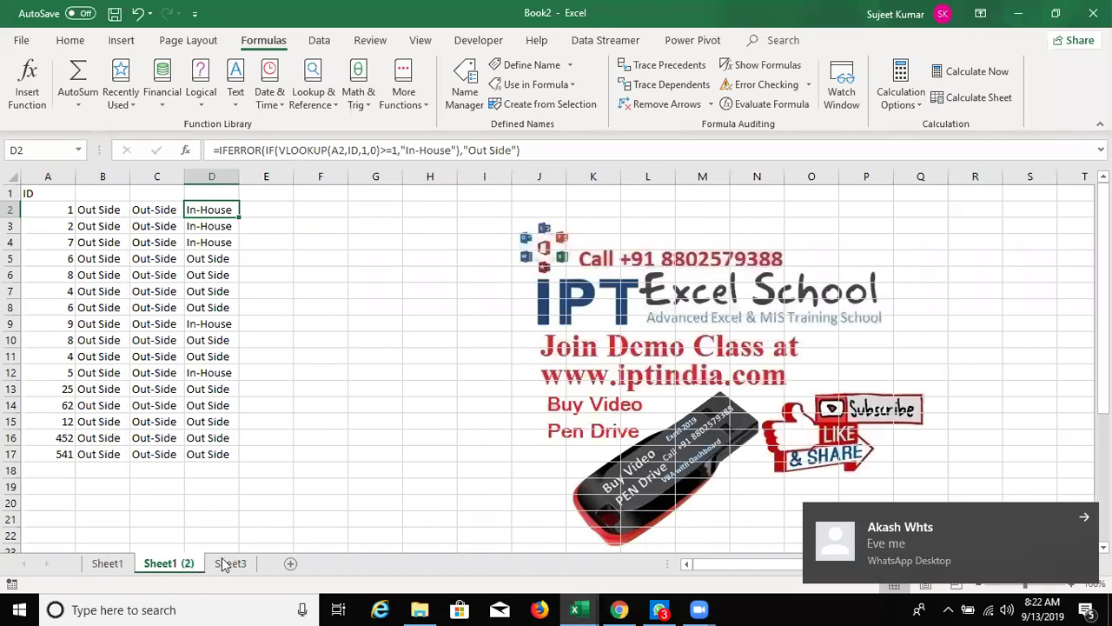
scroll(186, 499, down, 3)
scroll(147, 479, down, 5)
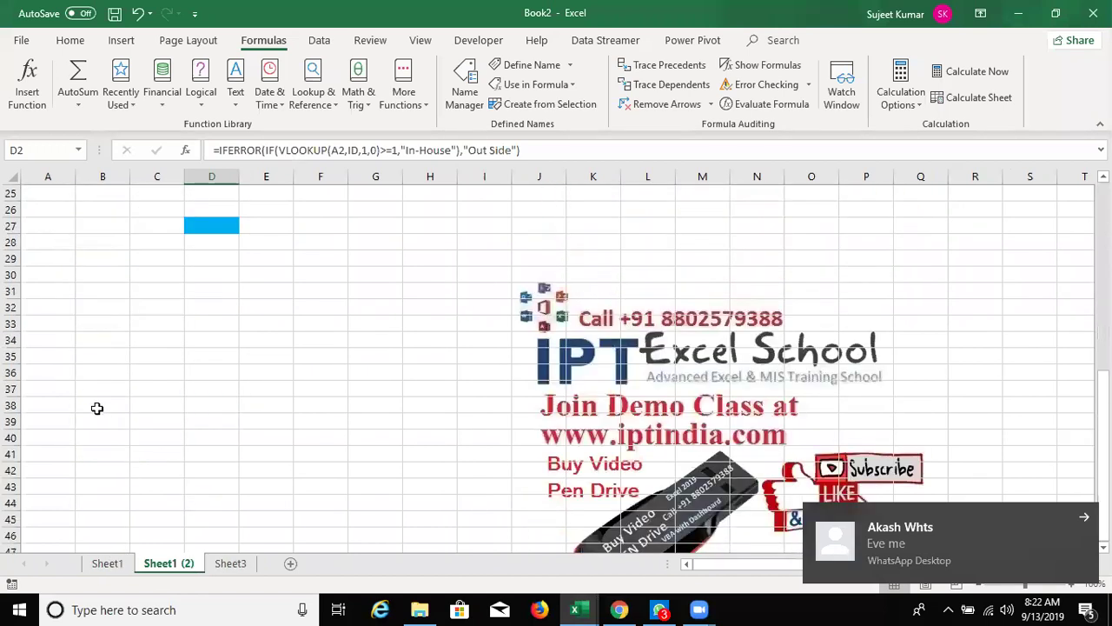
scroll(98, 408, down, 1)
click(77, 261)
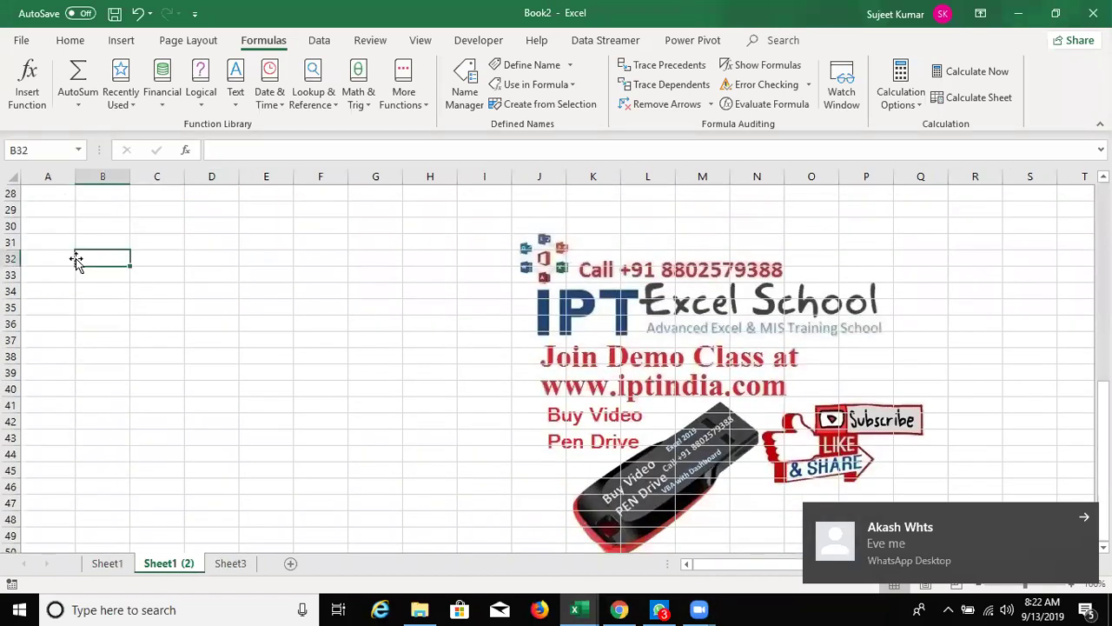
click(75, 260)
text(Cost)
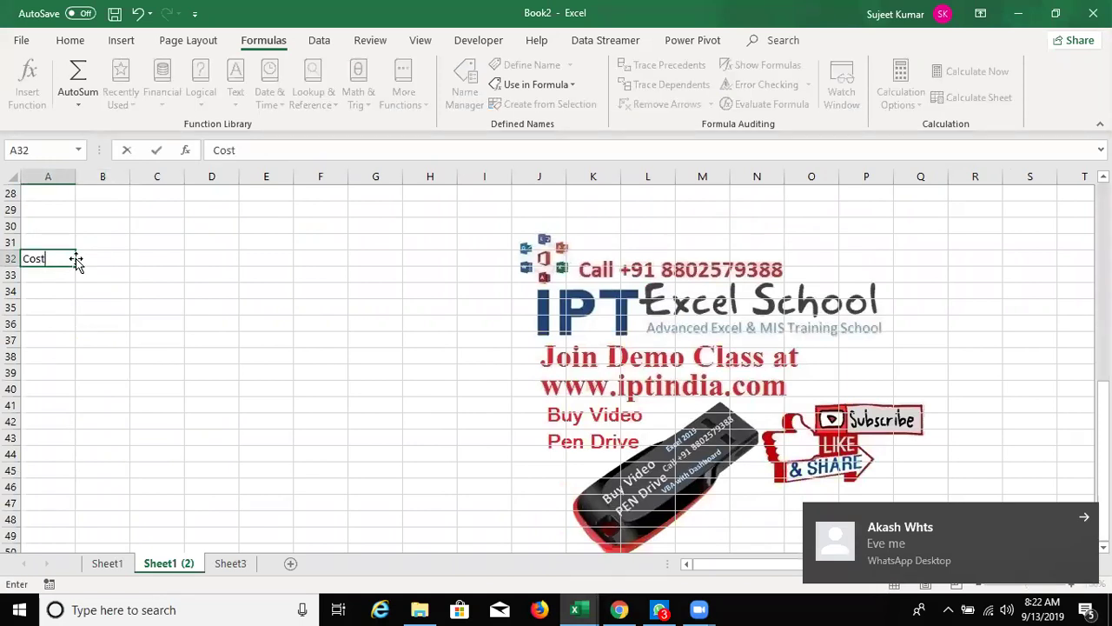
key(Return)
click(77, 259)
text(50)
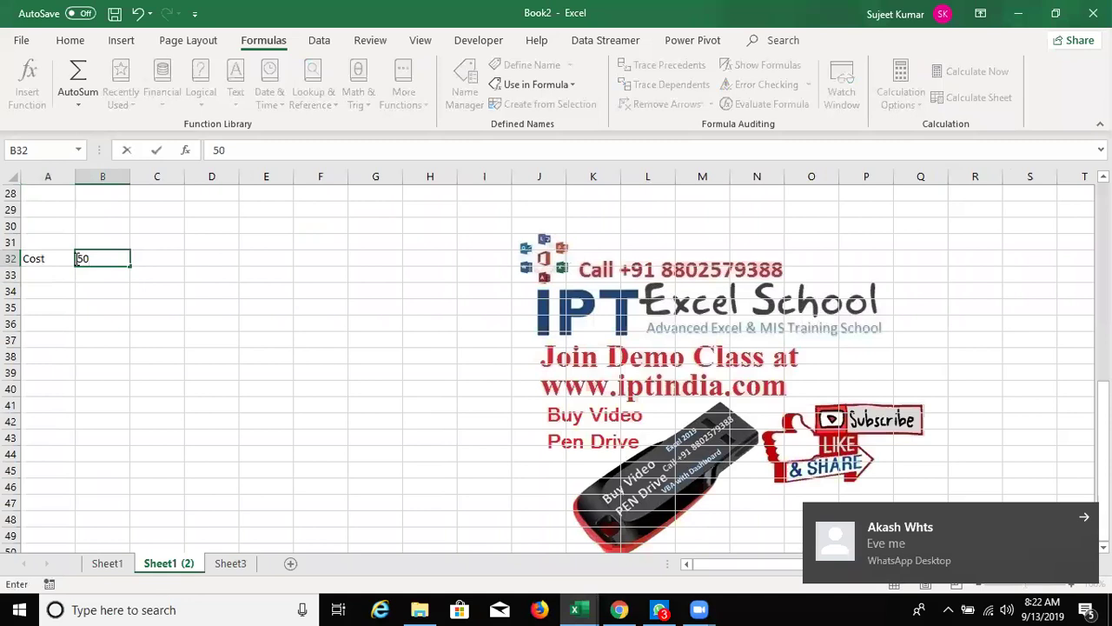
key(Return)
text(MRP)
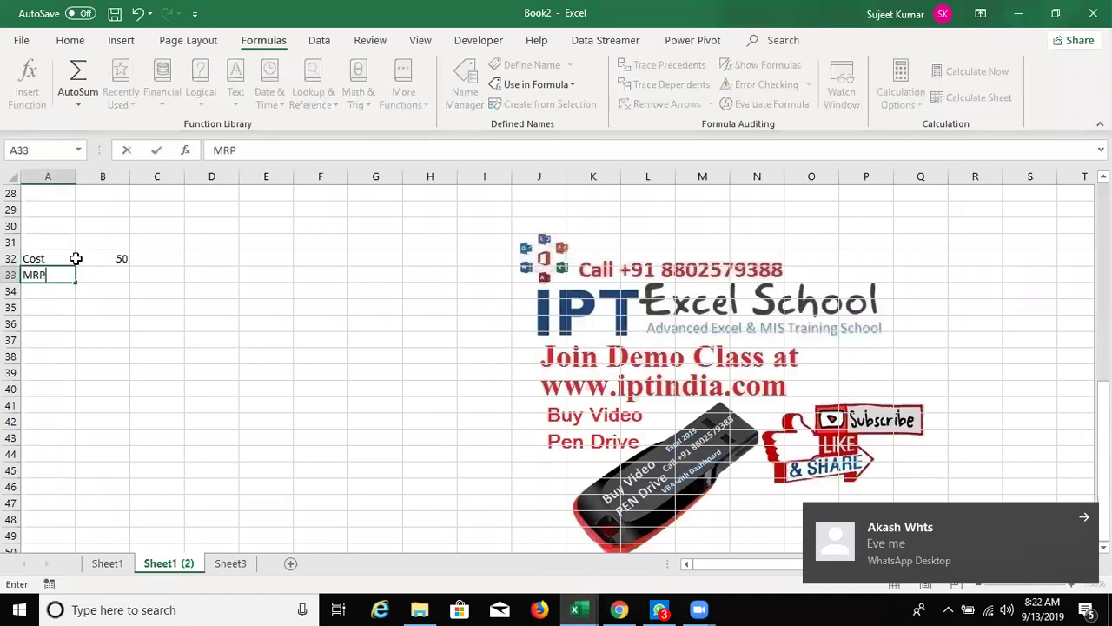
key(Tab)
text(?)
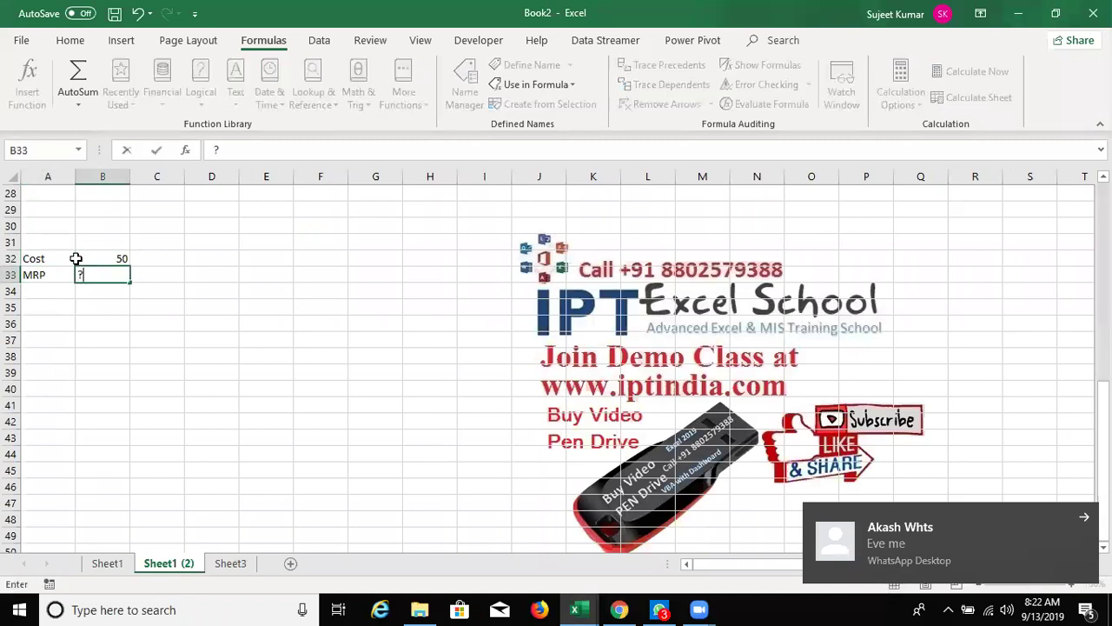
key(Return)
key(Return)
Start the formula =B32*5% in C34.
key(Right)
key(Right)
key(Up)
text(=)
key(Up)
key(Up)
key(Left)
text(*5%)
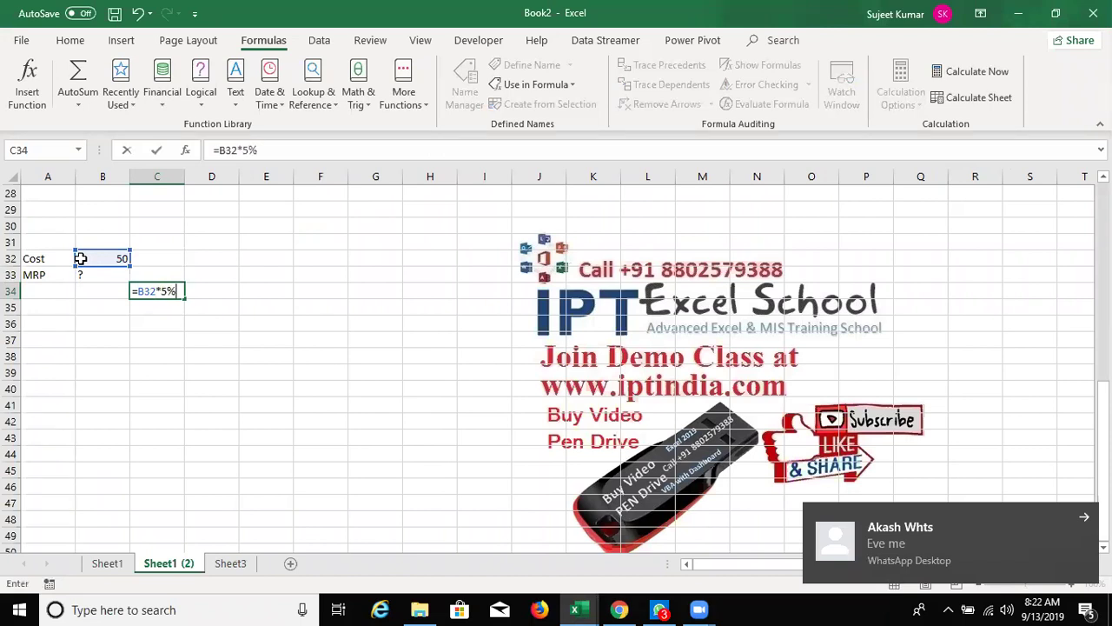
Enter the 5% markup in C34, shown as 2.5, and its MRP total =C34+B32 in C35.
key(Return)
key(Up)
key(ctrl+shift+asciitilde)
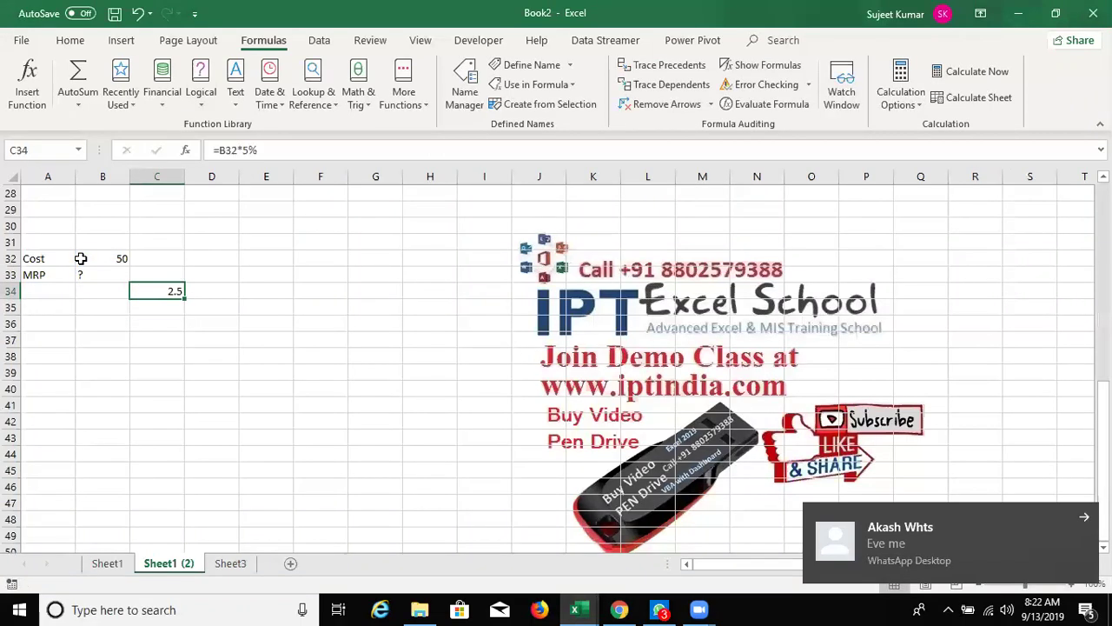
key(Down)
text(=)
key(Up)
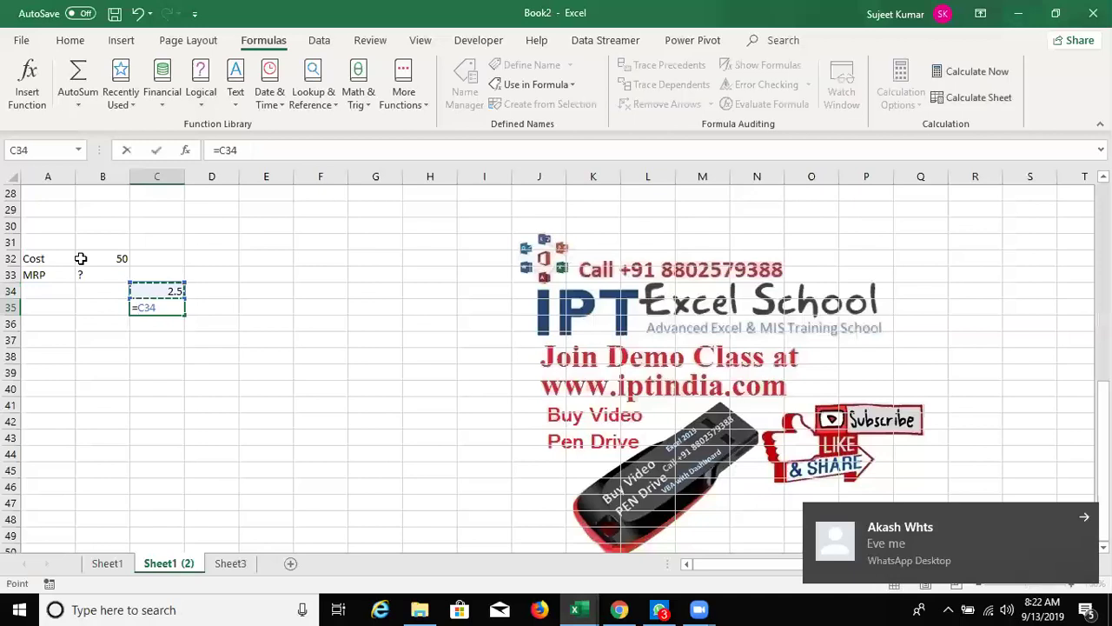
text(+)
key(Up)
key(Up)
key(Up)
key(Left)
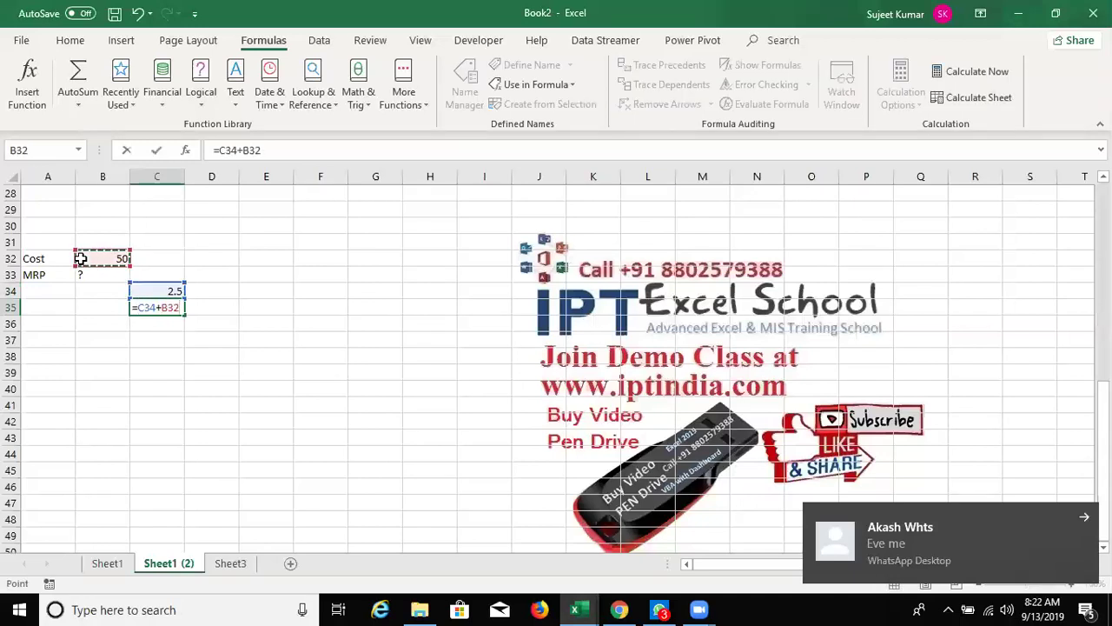
key(Return)
Add the 10% markup =C35*10% in D34 and the running total =C35+D34 in D35.
key(Up)
key(Right)
key(Up)
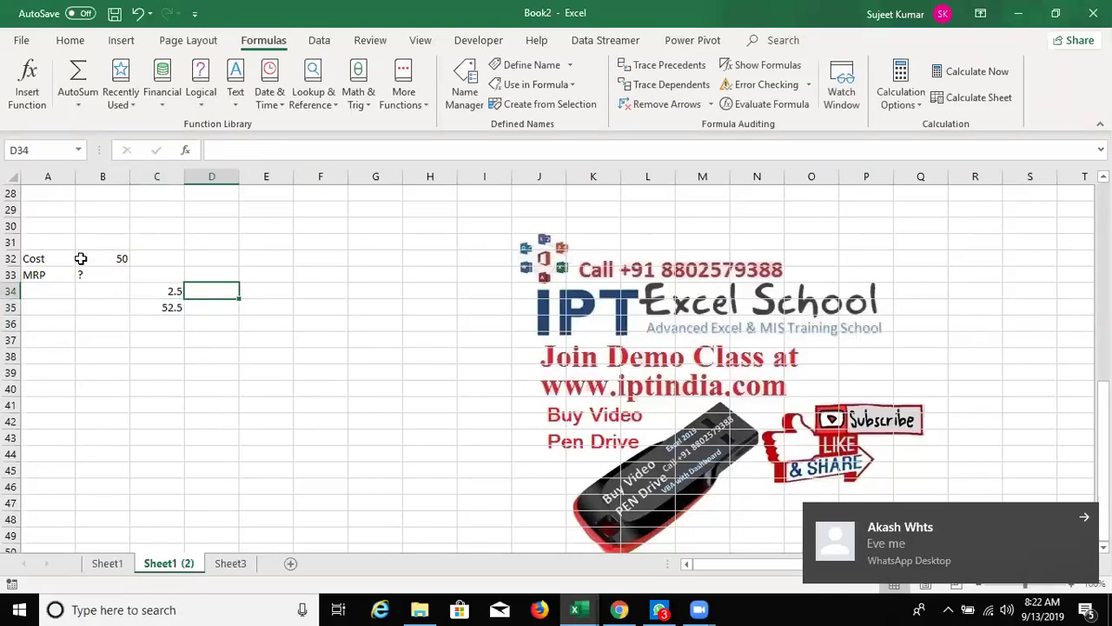
text(=)
key(Left)
key(Down)
text(*10%)
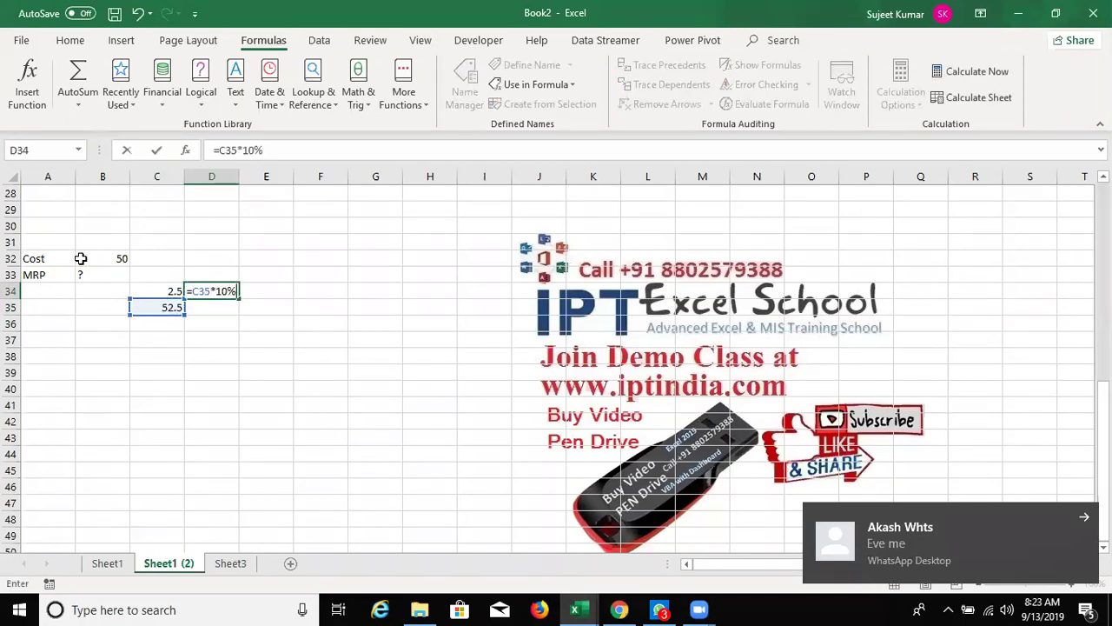
key(Return)
text(=)
key(Left)
text(+)
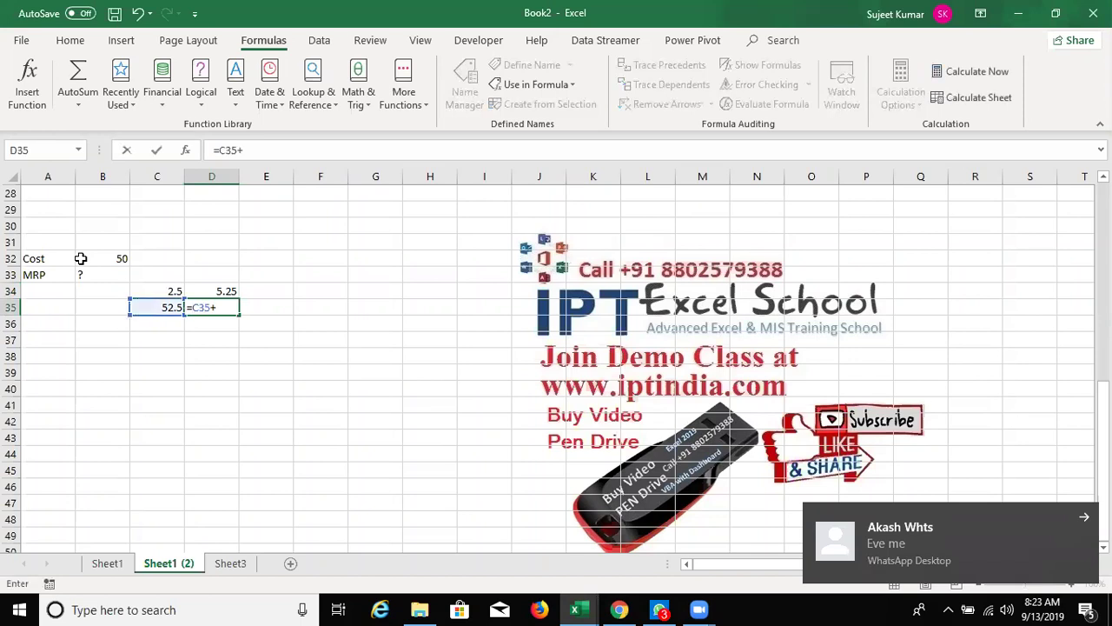
key(Up)
key(ctrl+Return)
Add the 15% markup =D35*15% in E34 and the running total =D35+E34 in E35.
key(Right)
key(Up)
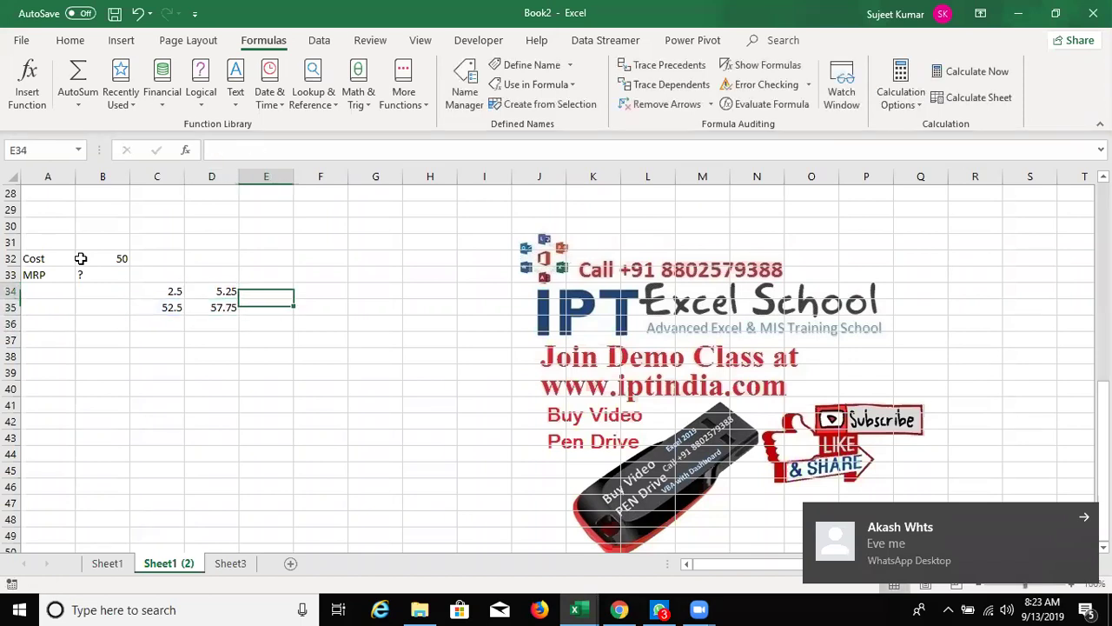
text(=)
key(Down)
key(Left)
text(*15%)
key(Return)
text(=)
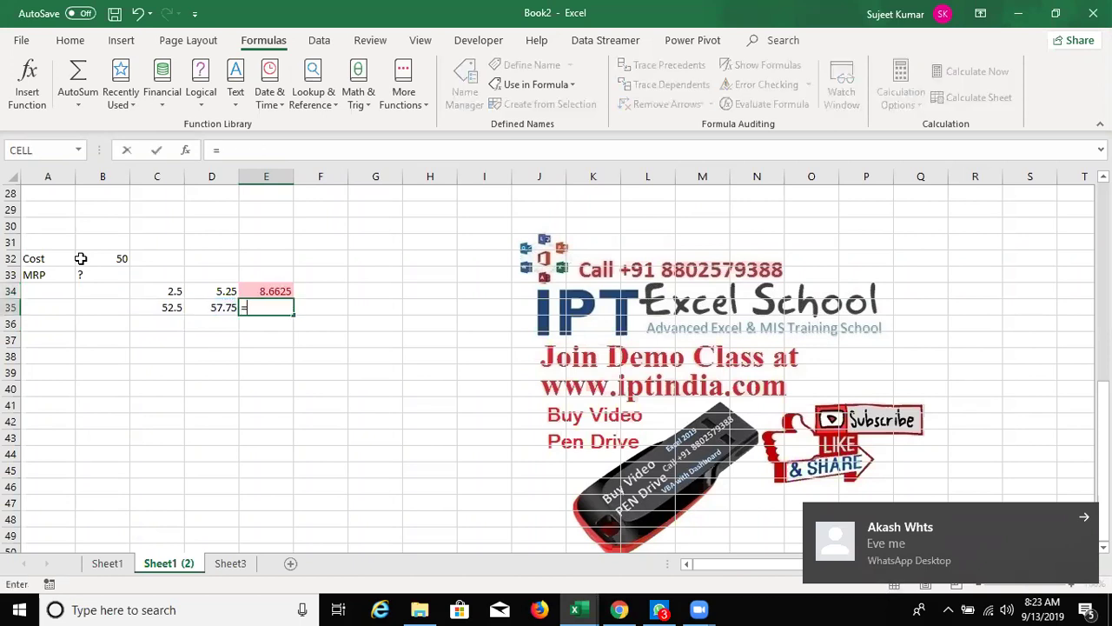
key(Left)
text(+)
key(Up)
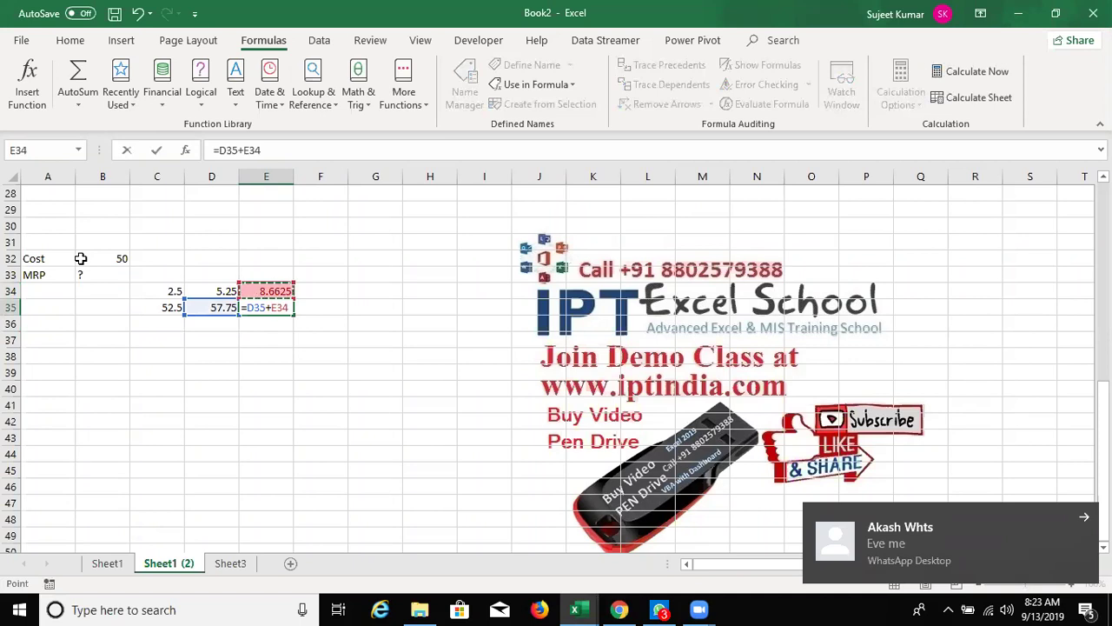
key(ctrl+Return)
Add the 20% markup in F34 and the final total =E35+F34 in F35, reaching 79.695.
key(Right)
key(Up)
text(=)
key(Down)
key(Left)
text(*20)
key(Return)
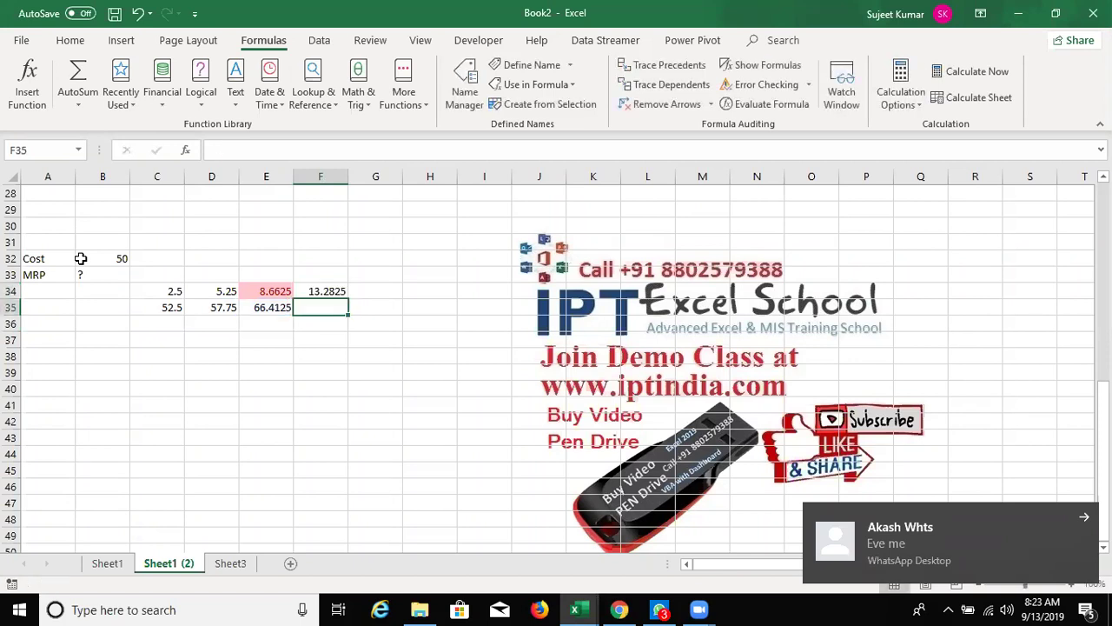
text(=)
key(Left)
text(+)
key(Up)
key(Return)
key(Up)
key(Left)
key(Left)
key(Left)
key(Up)
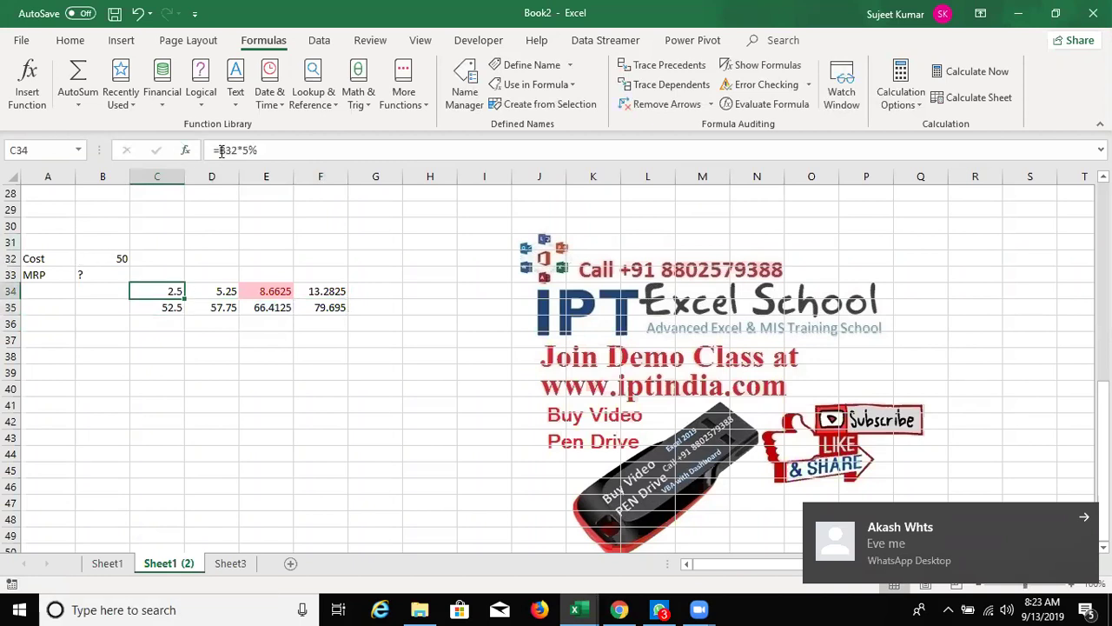
Replace the C34 reference in C35 with (B32*5%), giving =(B32*5%)+B32.
drag(219, 150, 273, 150)
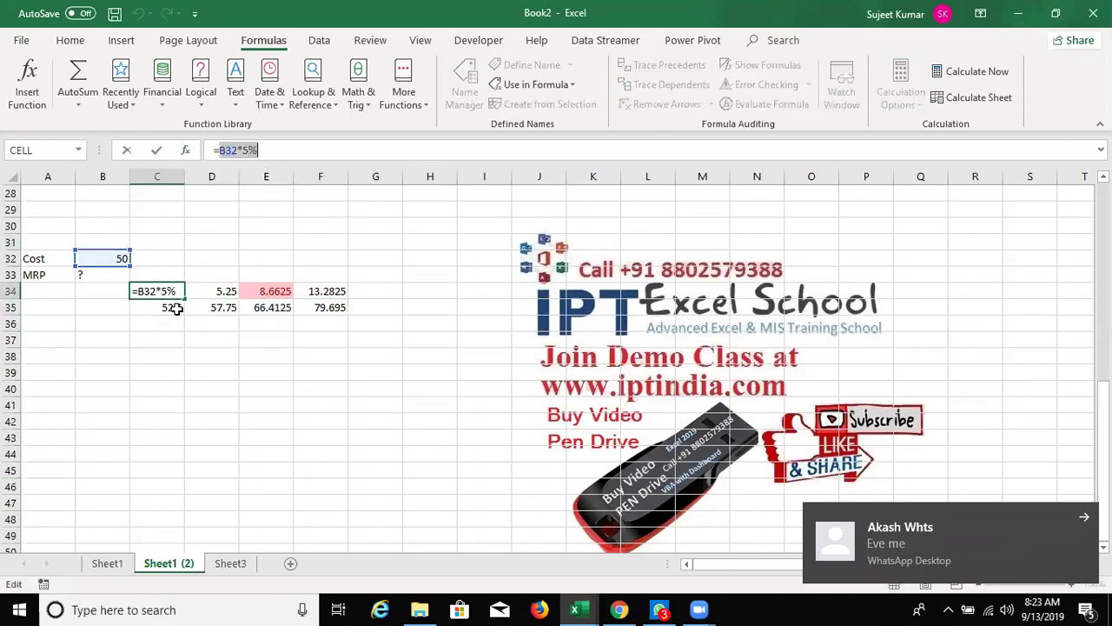
key(Return)
click(233, 150)
double_click(251, 150)
text(())
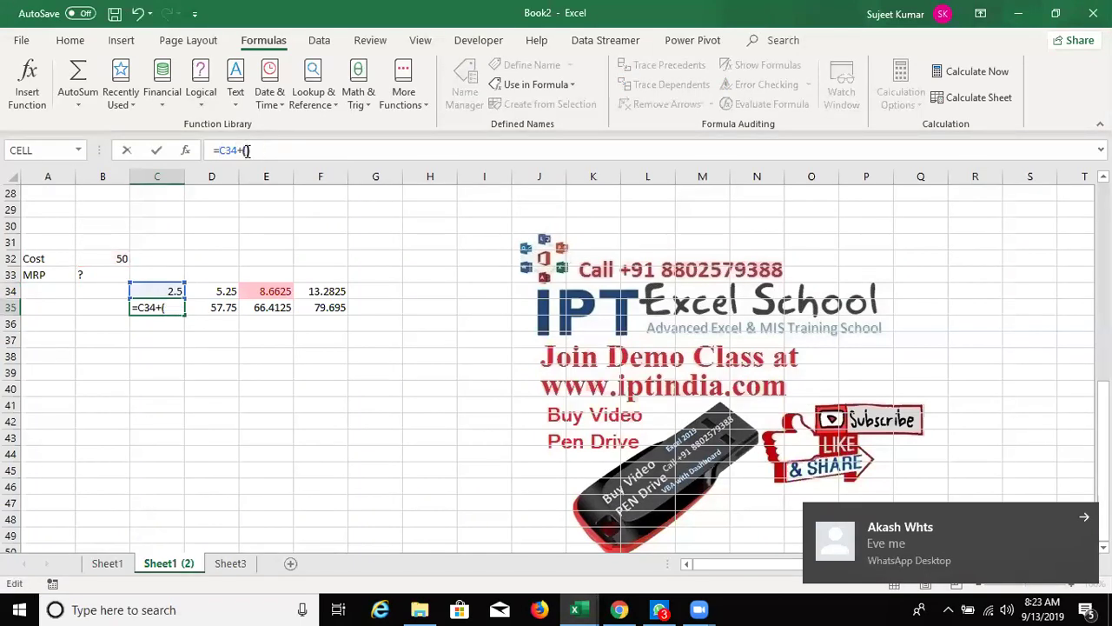
text(B32*5%)
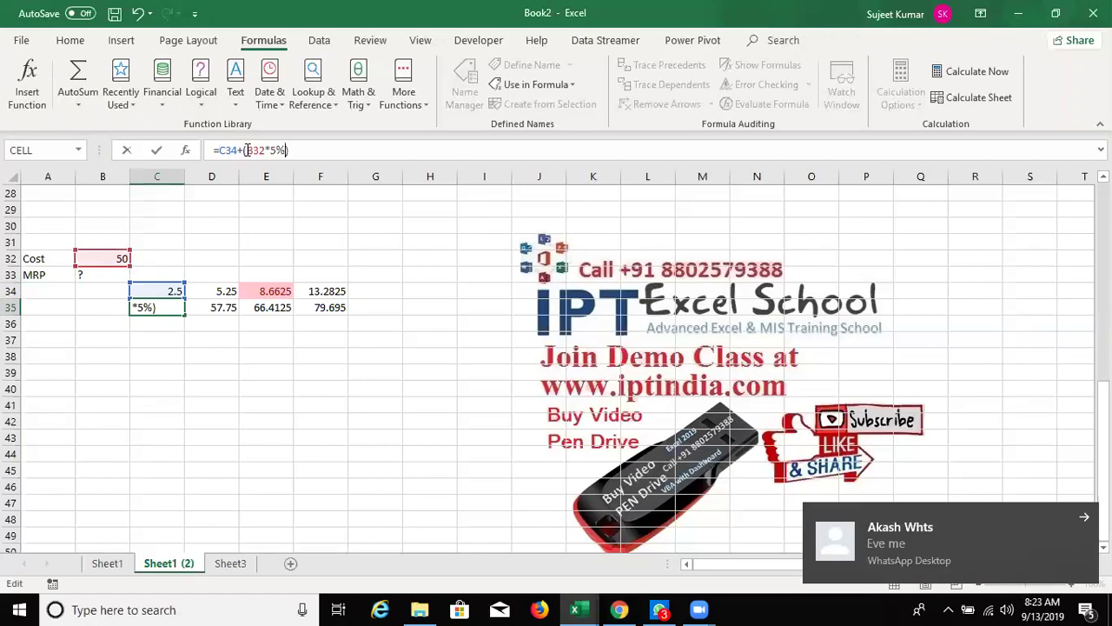
key(ctrl+Return)
key(ctrl+z)
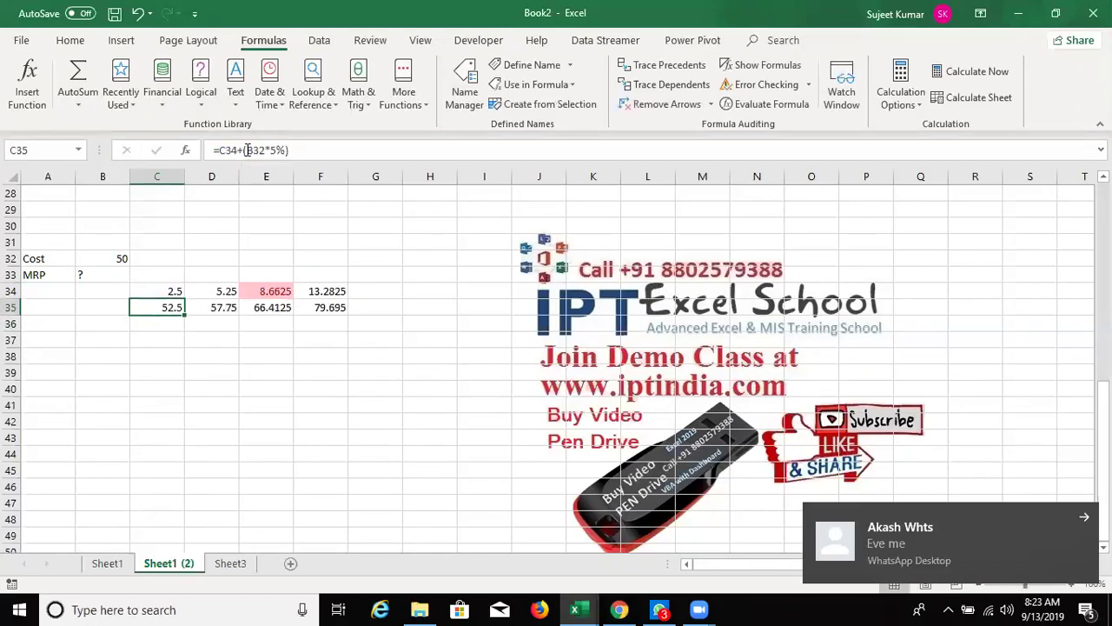
double_click(231, 150)
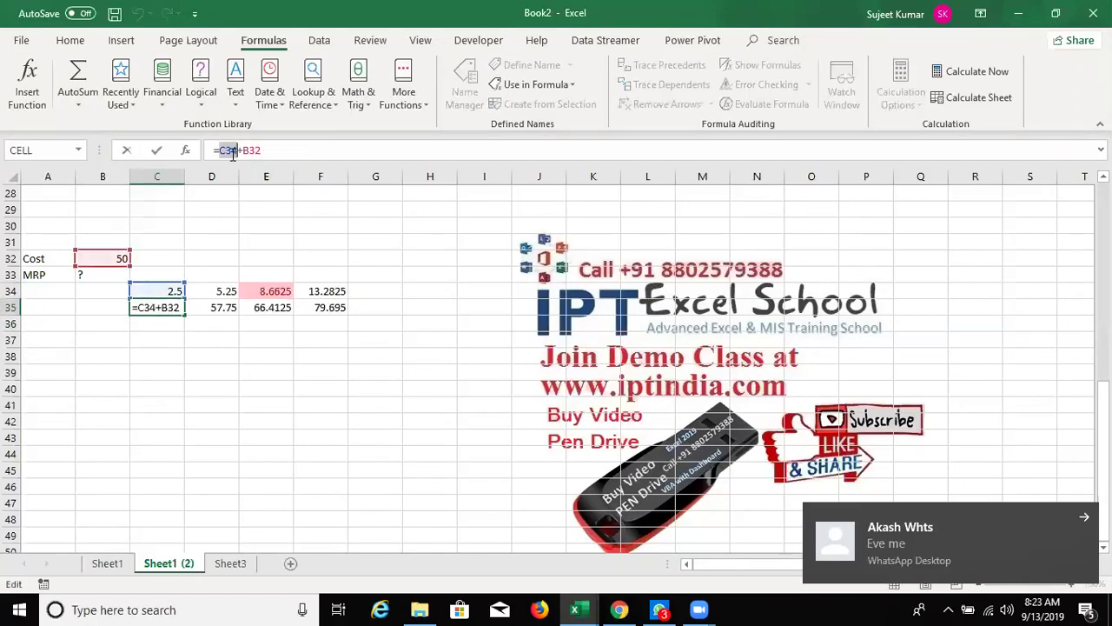
text(())
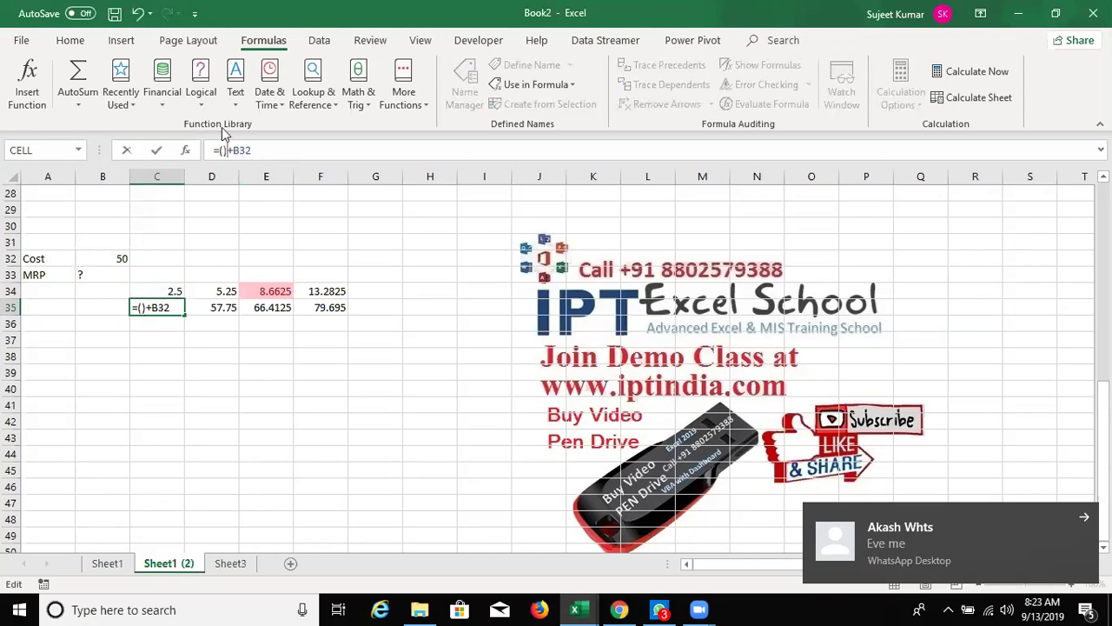
text(B32*5%)
key(ctrl+Return)
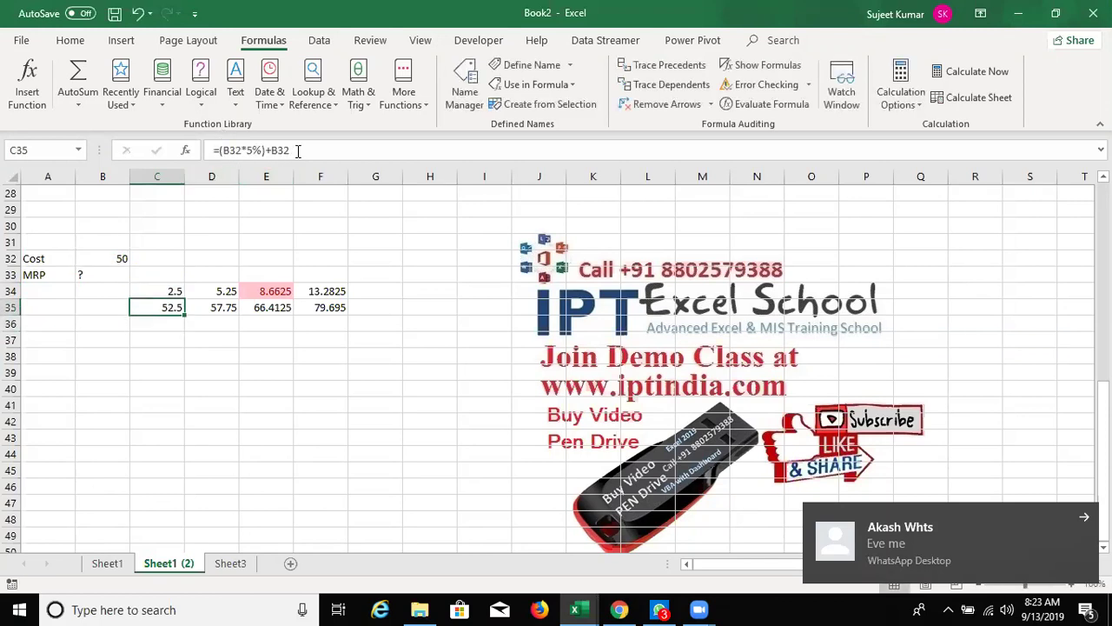
drag(294, 149, 233, 146)
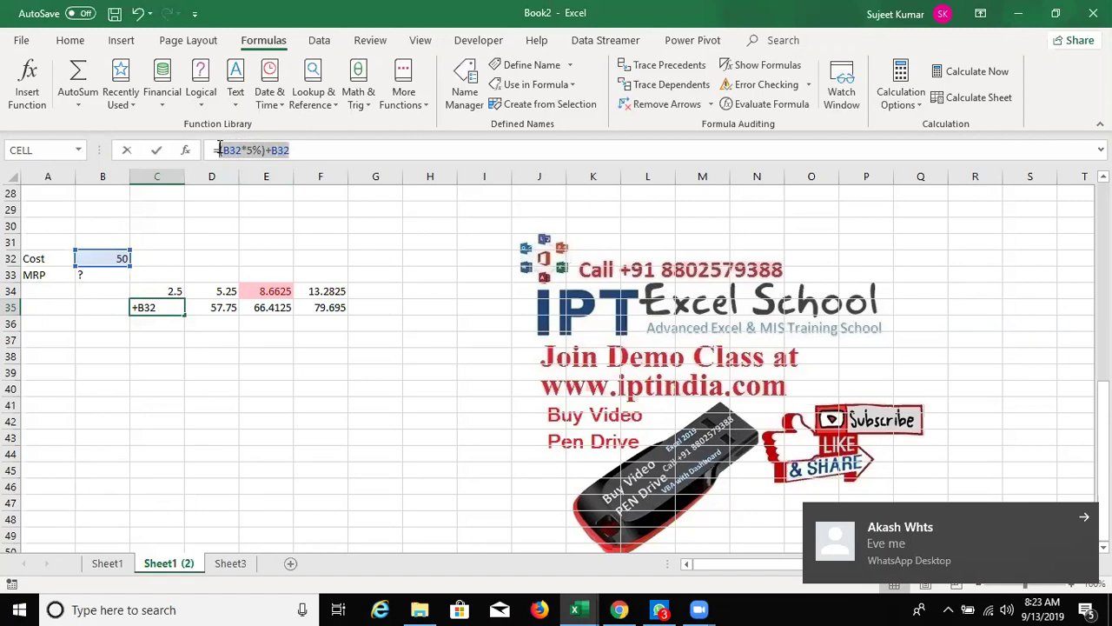
click(220, 149)
Review the D34 and D35 formulas that still reference C35.
key(Tab)
key(Up)
key(Down)
key(Up)
key(Down)
key(Up)
key(Down)
key(Up)
Find-and-replace C35 with ((B32*5%)+B32) across D34:D35, making two replacements.
key(shift+Down)
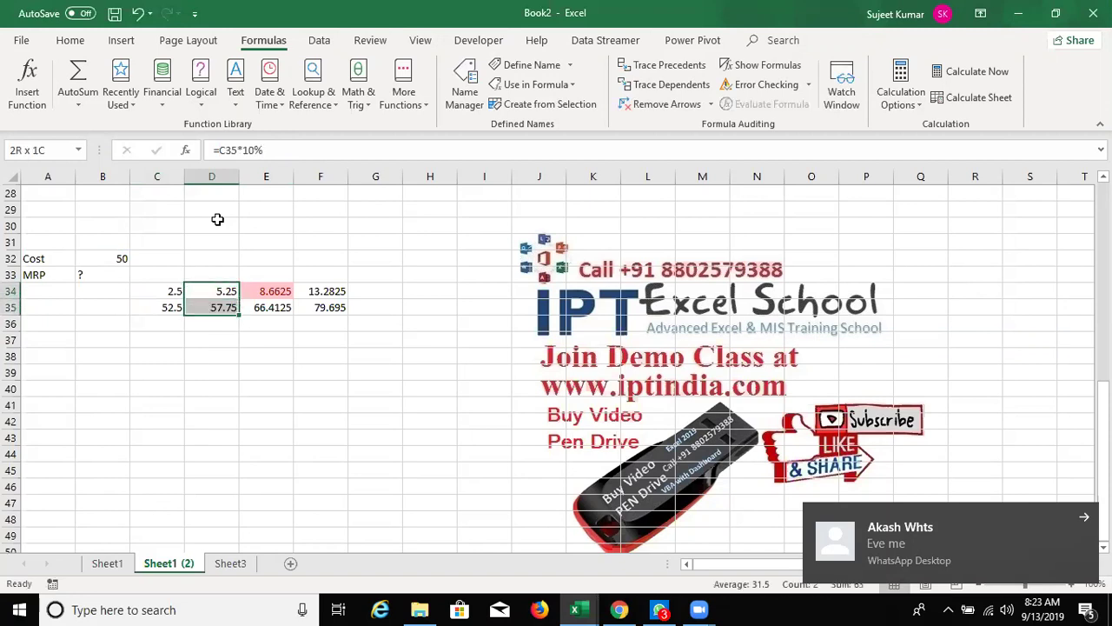
key(ctrl+h)
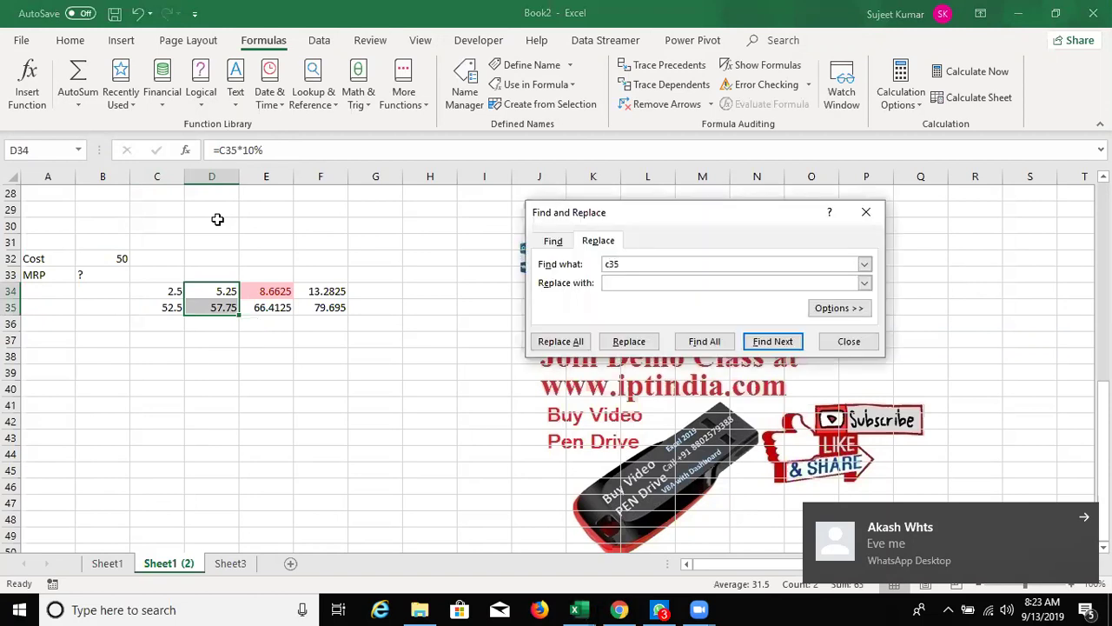
key(Tab)
text((B32*5%)+B32)
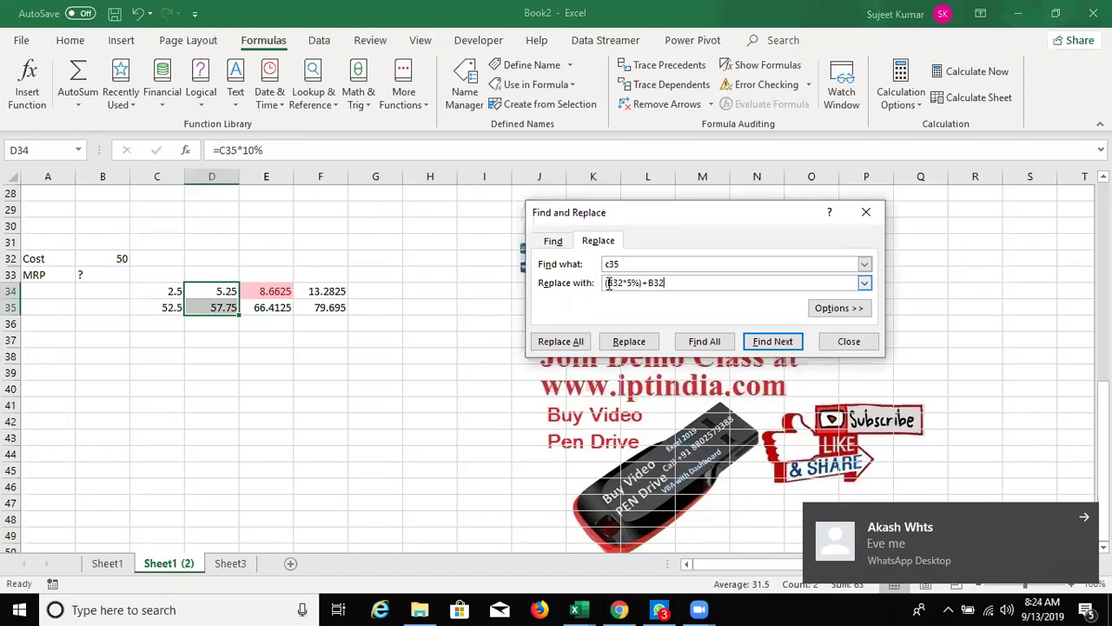
text())
key(alt+Down)
text(()
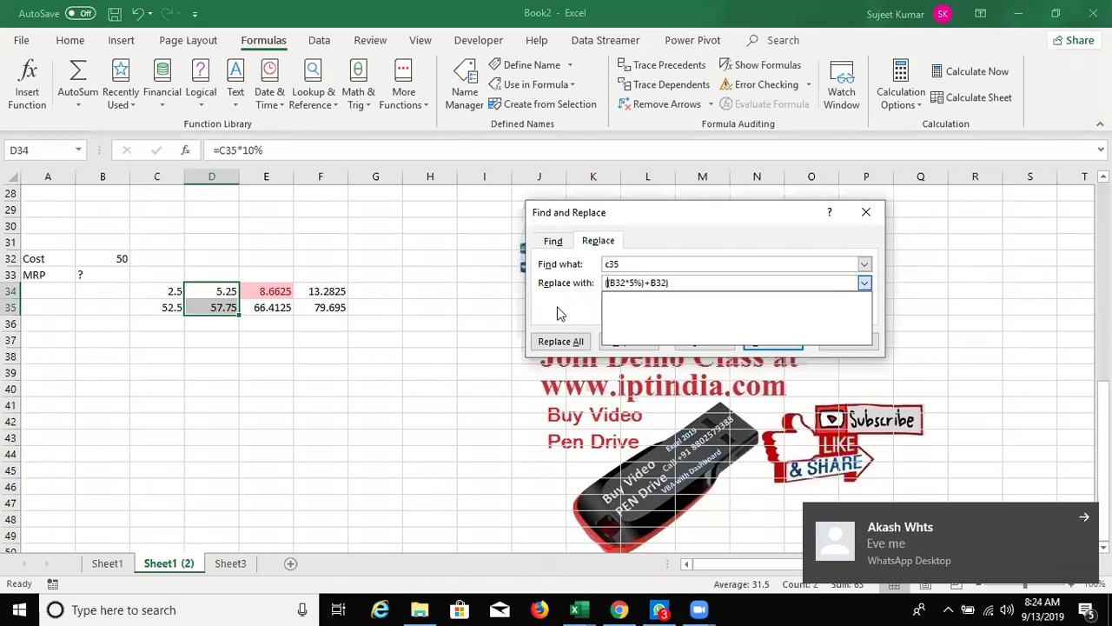
click(563, 326)
click(570, 346)
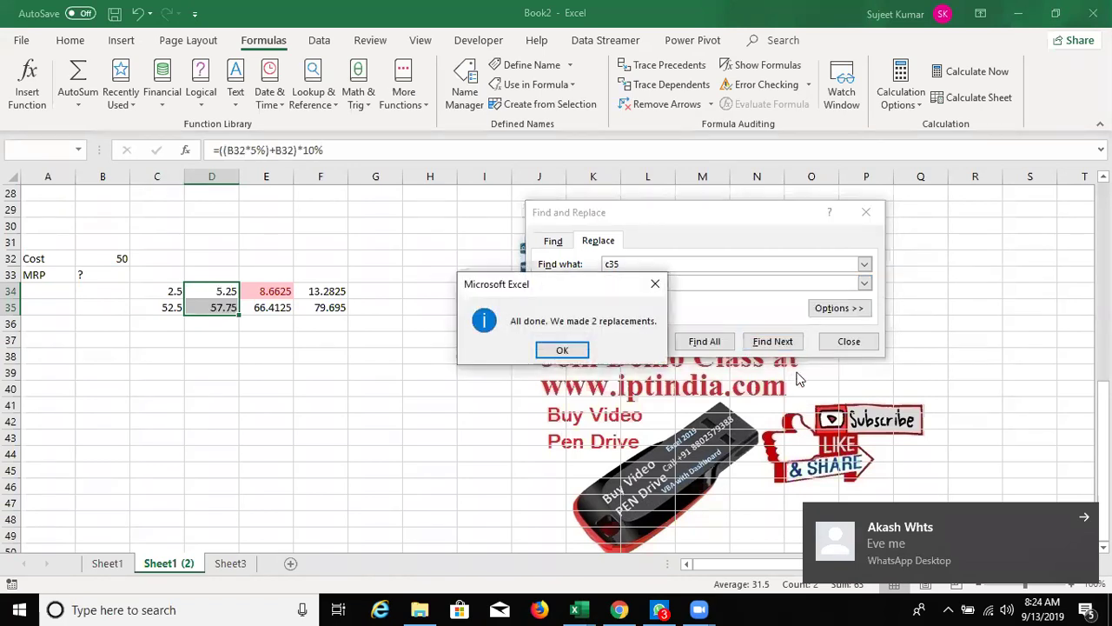
click(561, 349)
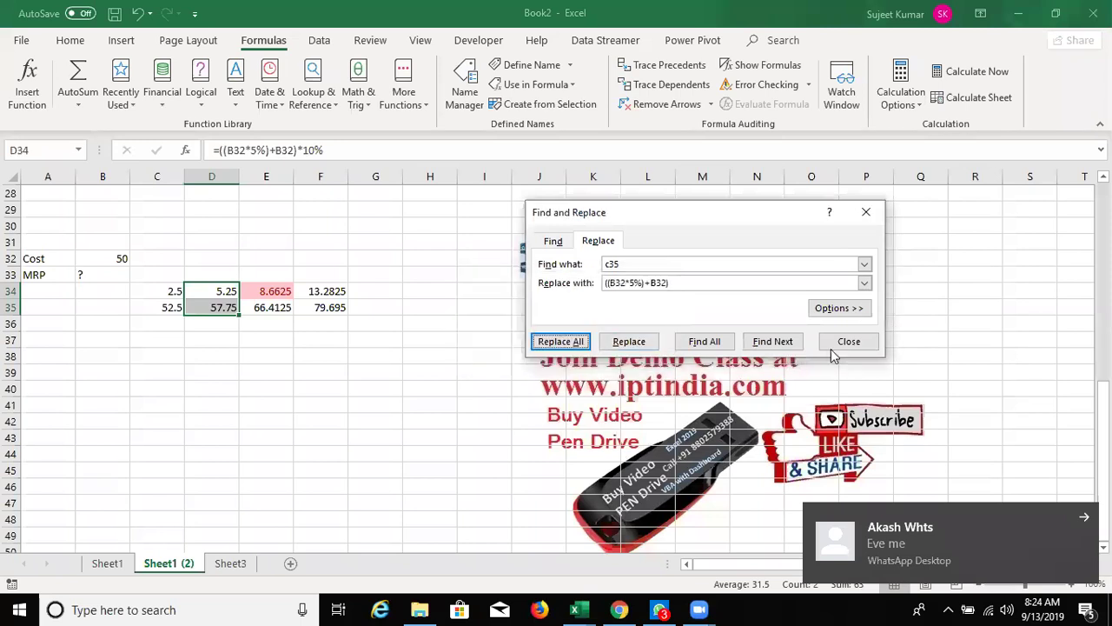
click(843, 342)
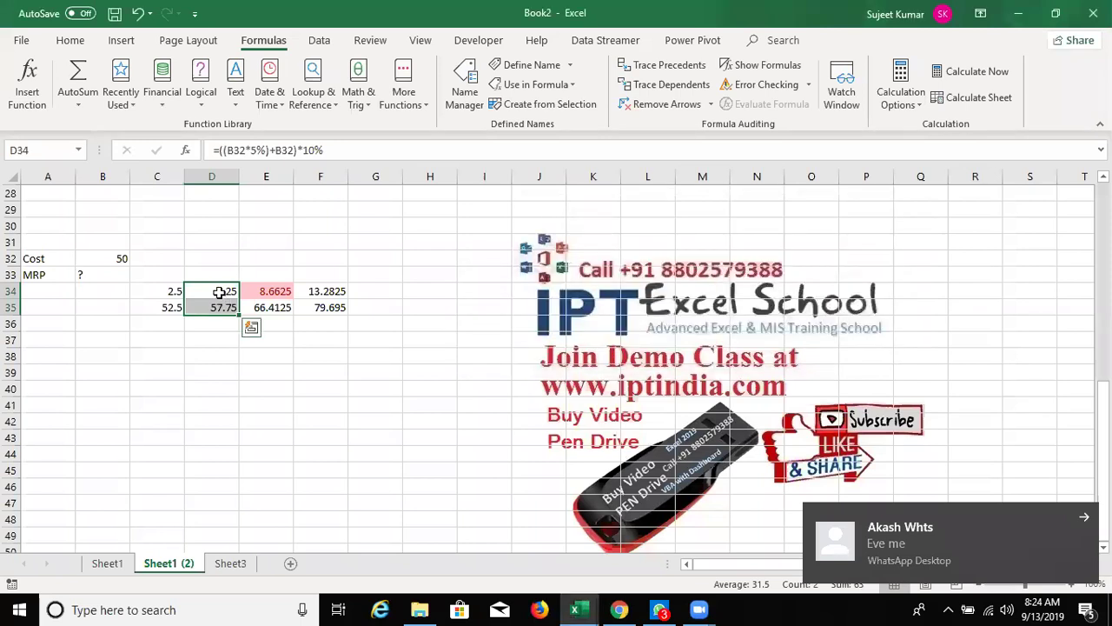
Replace the D34 reference in D35 with its expression (((B32*5%)+B32)*10%).
click(225, 291)
drag(218, 150, 371, 152)
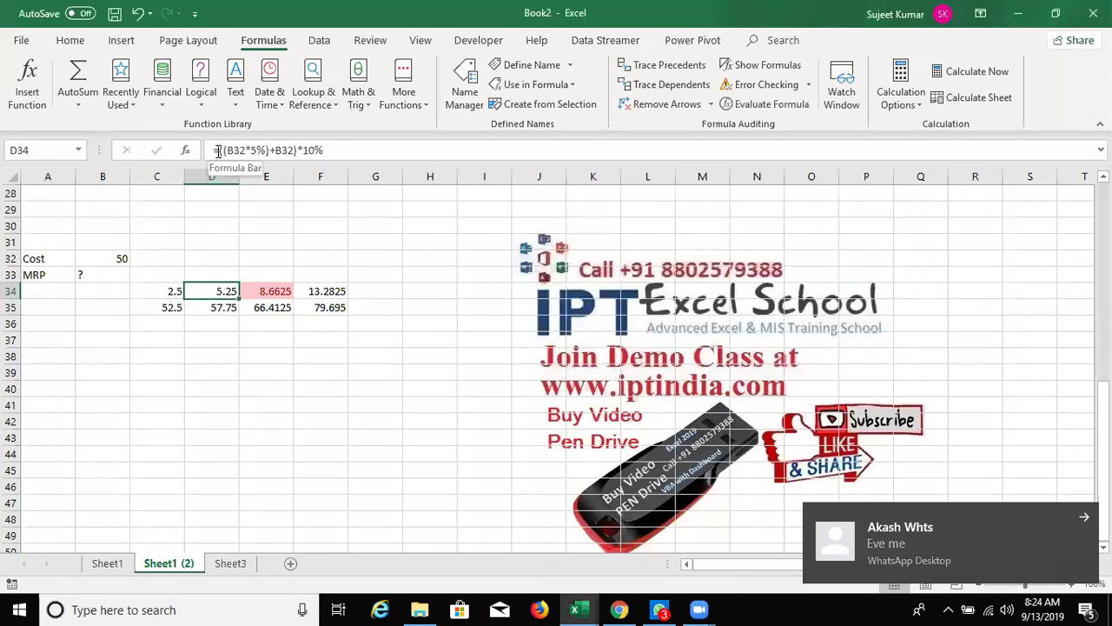
key(Return)
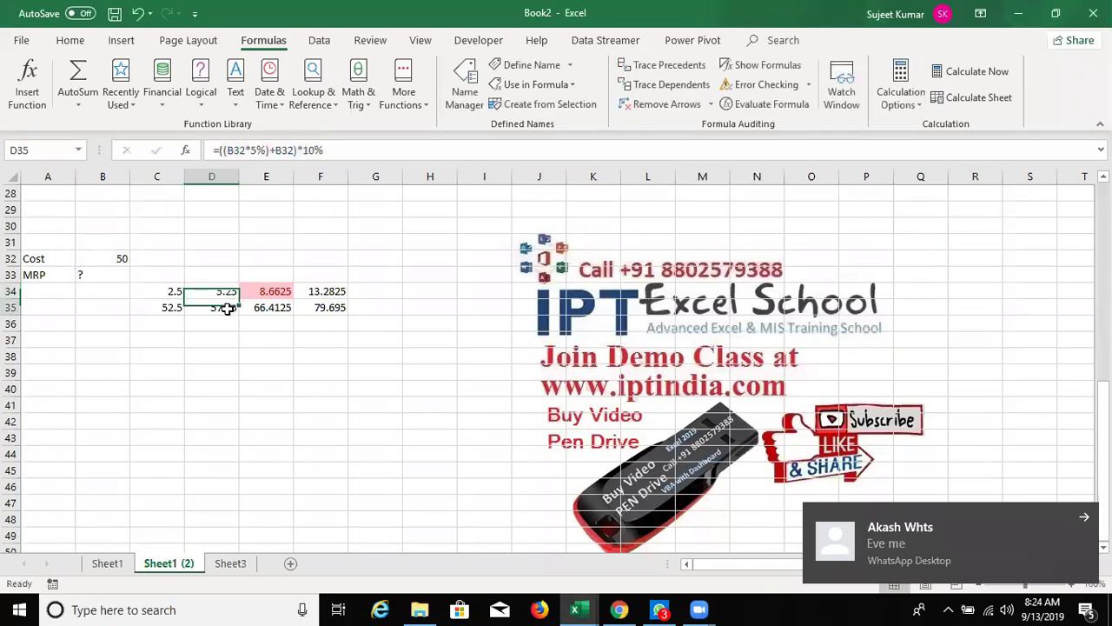
text(+D34)
double_click(308, 151)
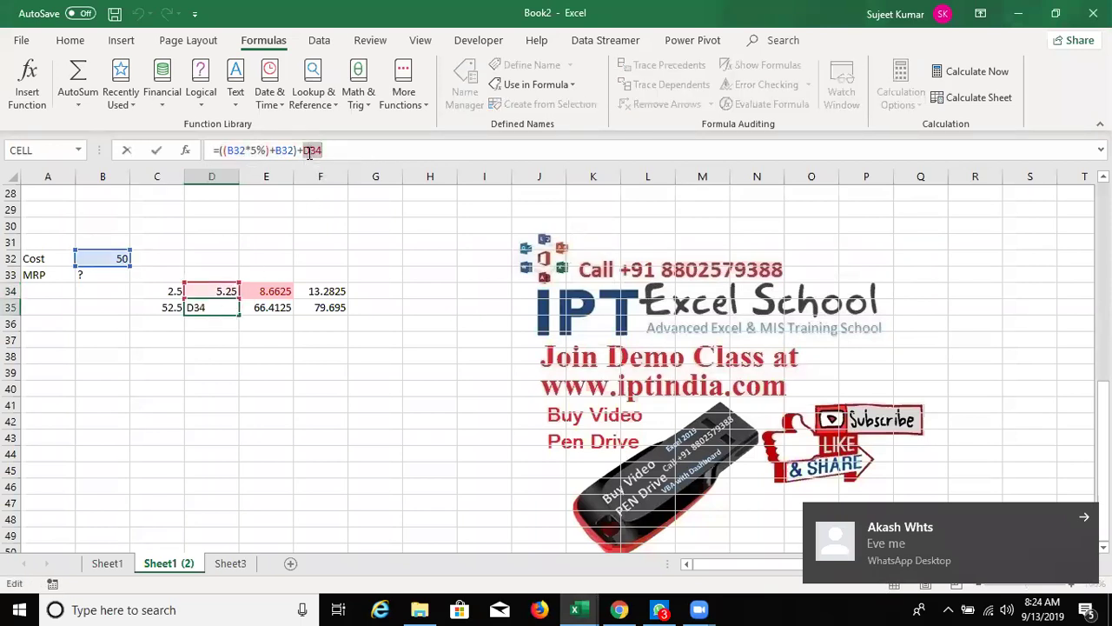
text((B32*5%)+B32)+)
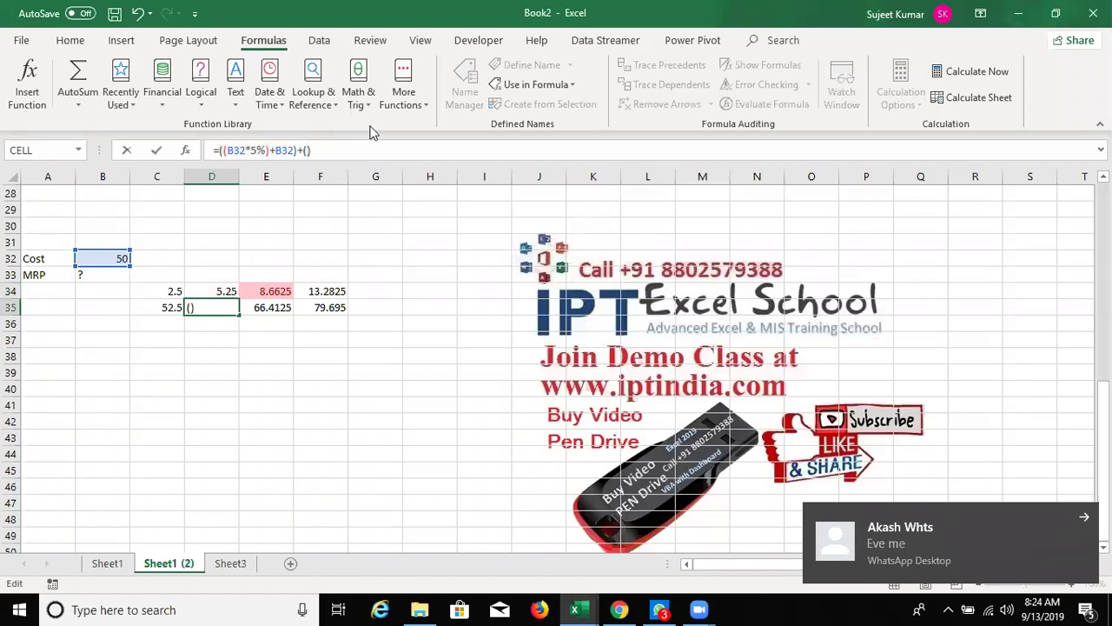
text((((B32*5%)+B32)*10%)
key(ctrl+Return)
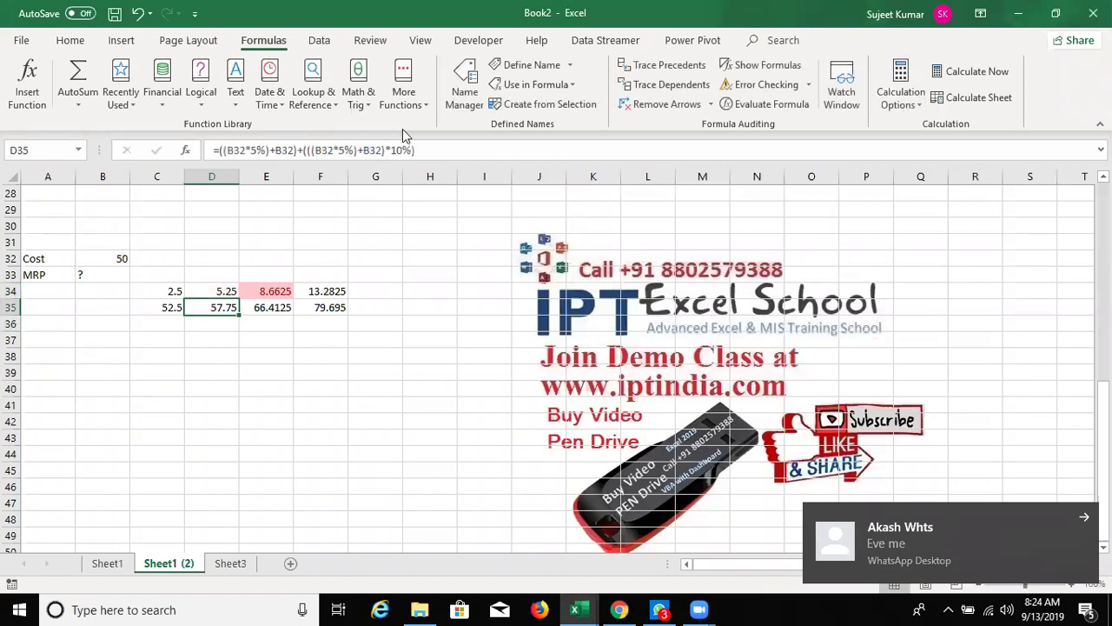
drag(217, 150, 583, 183)
key(ctrl+c)
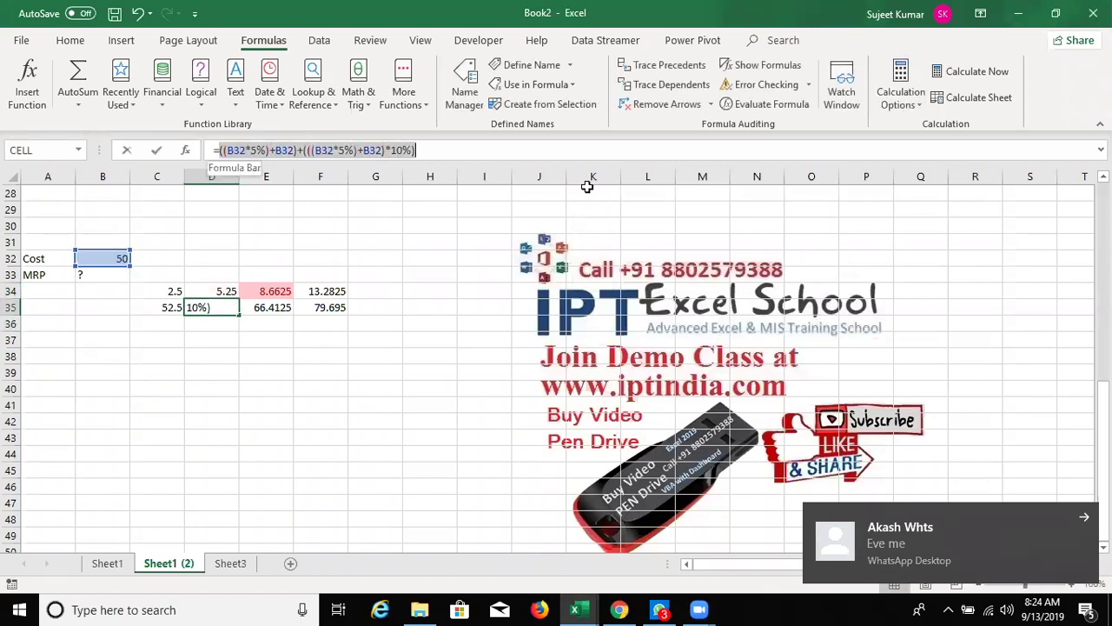
key(Escape)
Replace the D35 reference in E34 and E35 with D35's pasted nested expression in parentheses.
click(285, 287)
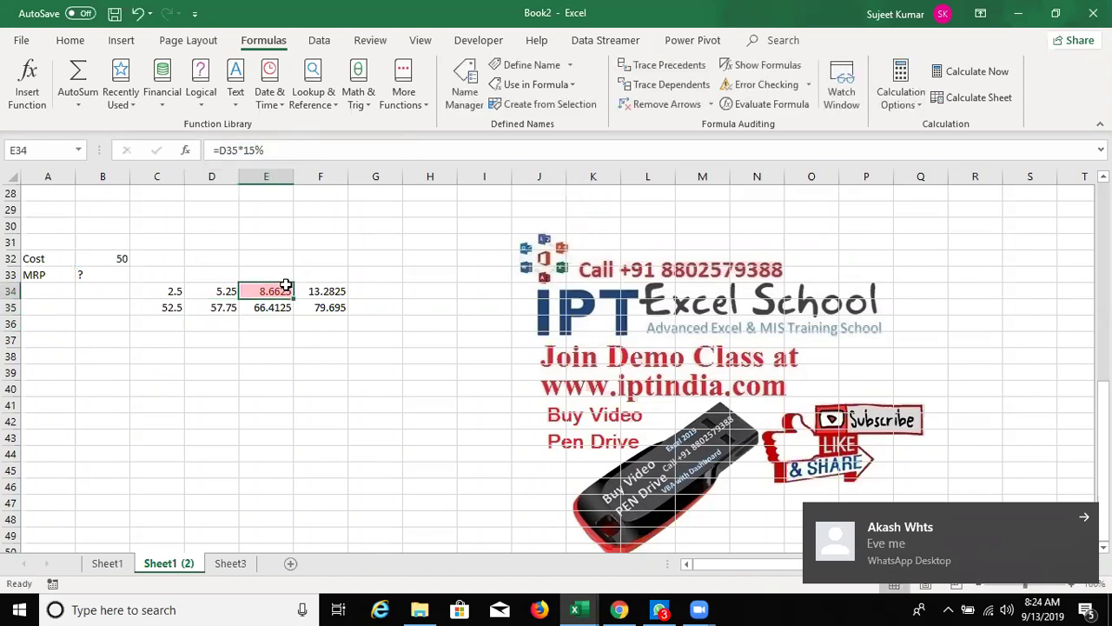
double_click(231, 150)
text(())
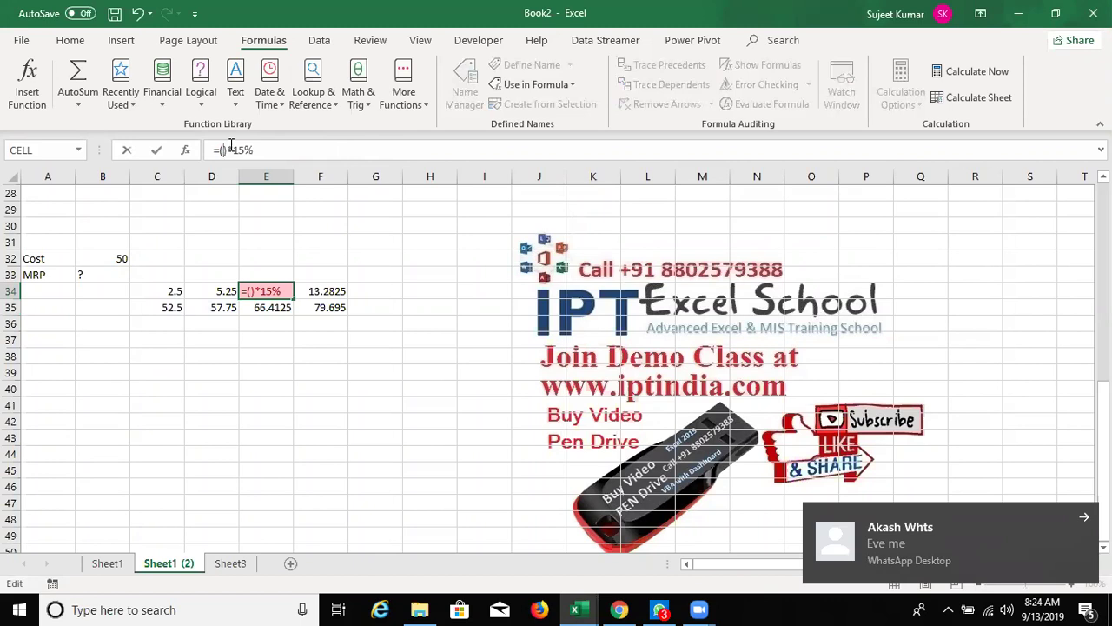
key(ctrl+v)
key(Return)
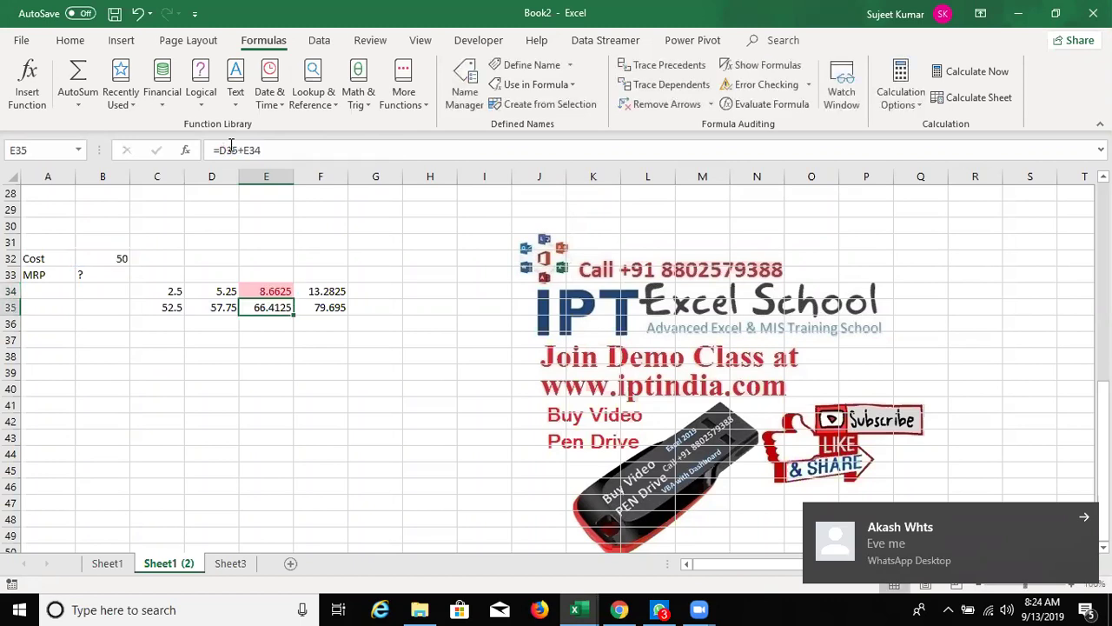
double_click(229, 149)
text(())
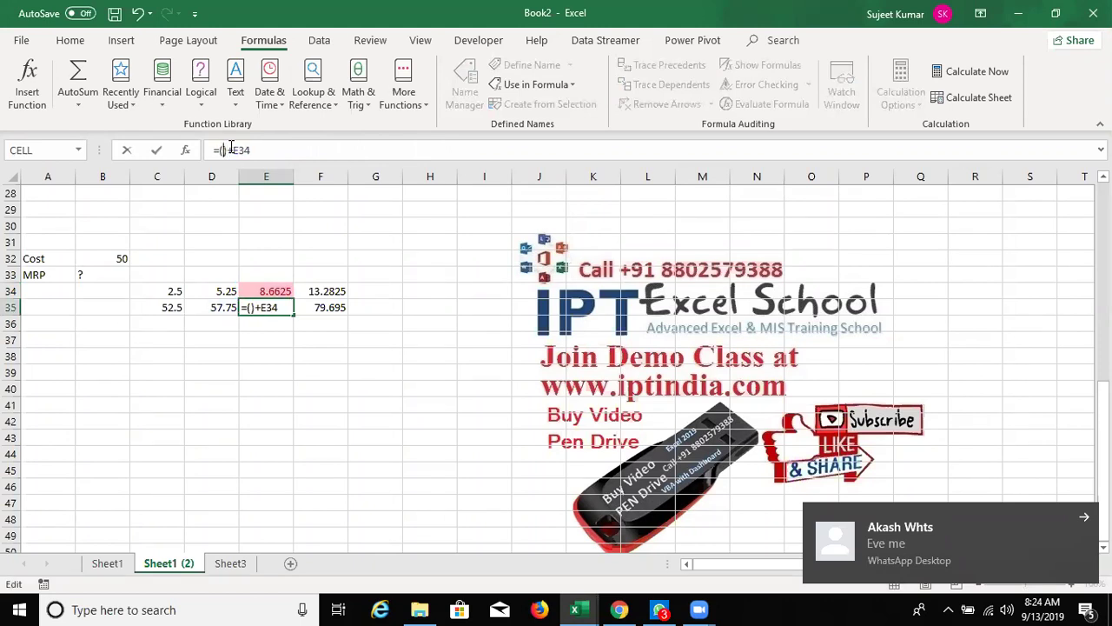
key(ctrl+v)
key(ctrl+Return)
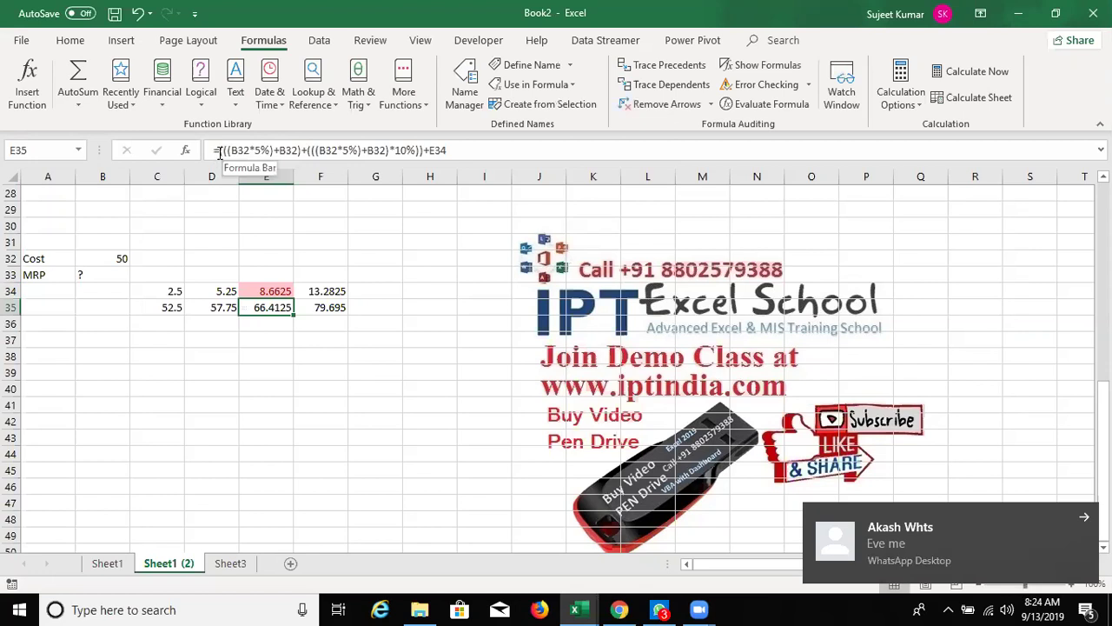
drag(221, 150, 691, 176)
key(ctrl+c)
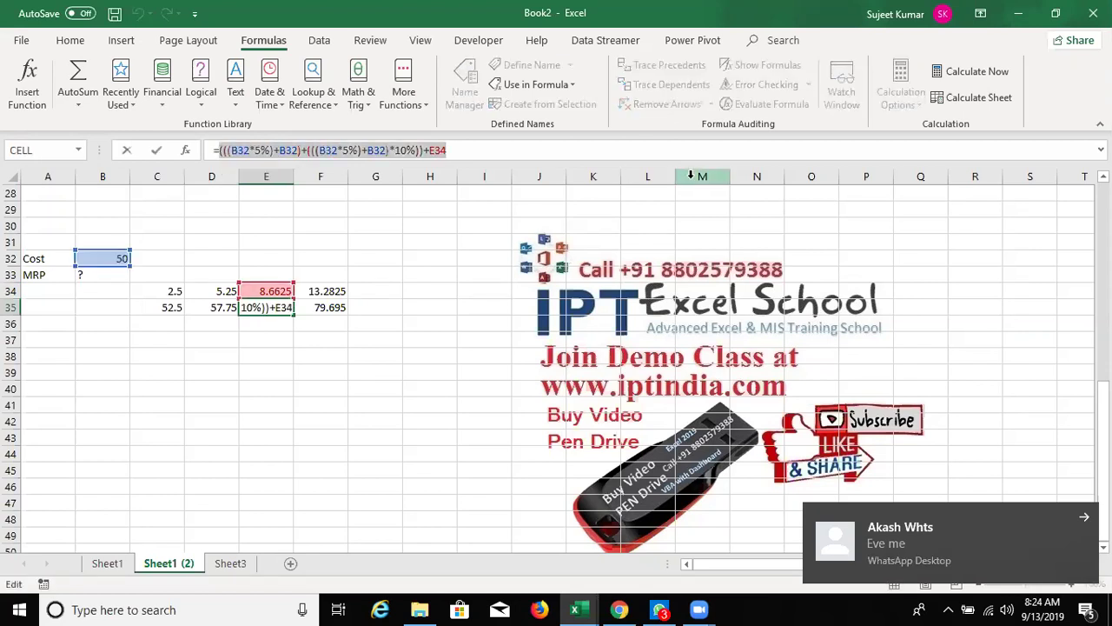
key(Escape)
click(326, 291)
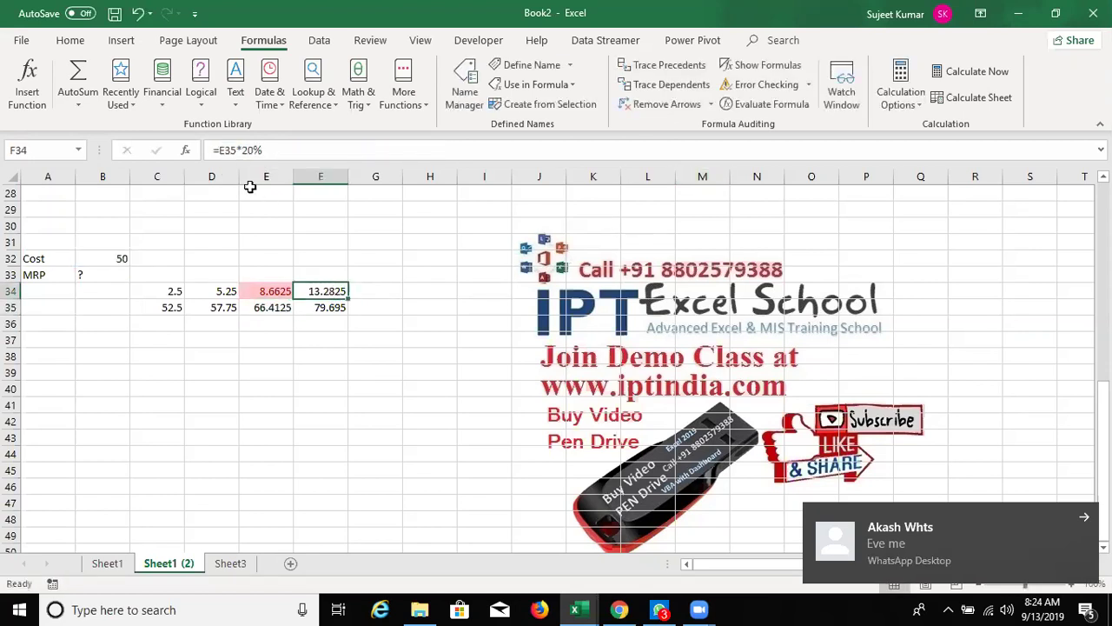
Replace the E35 reference in F34 and F35 with E35's pasted nested expression in parentheses.
double_click(223, 150)
key(BackSpace)
text(())
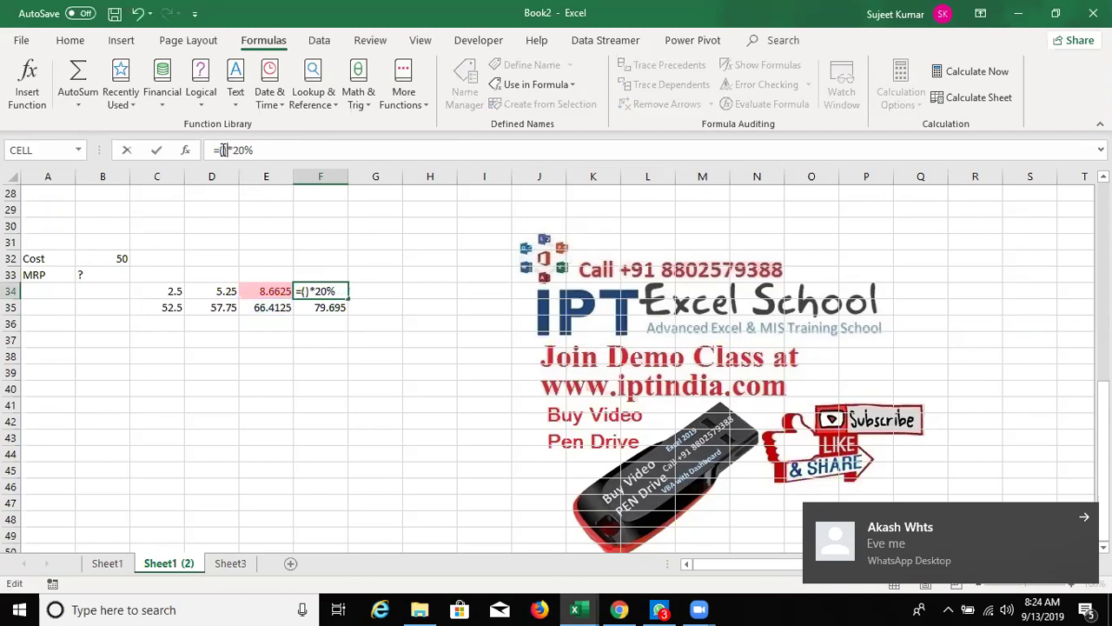
key(ctrl+v)
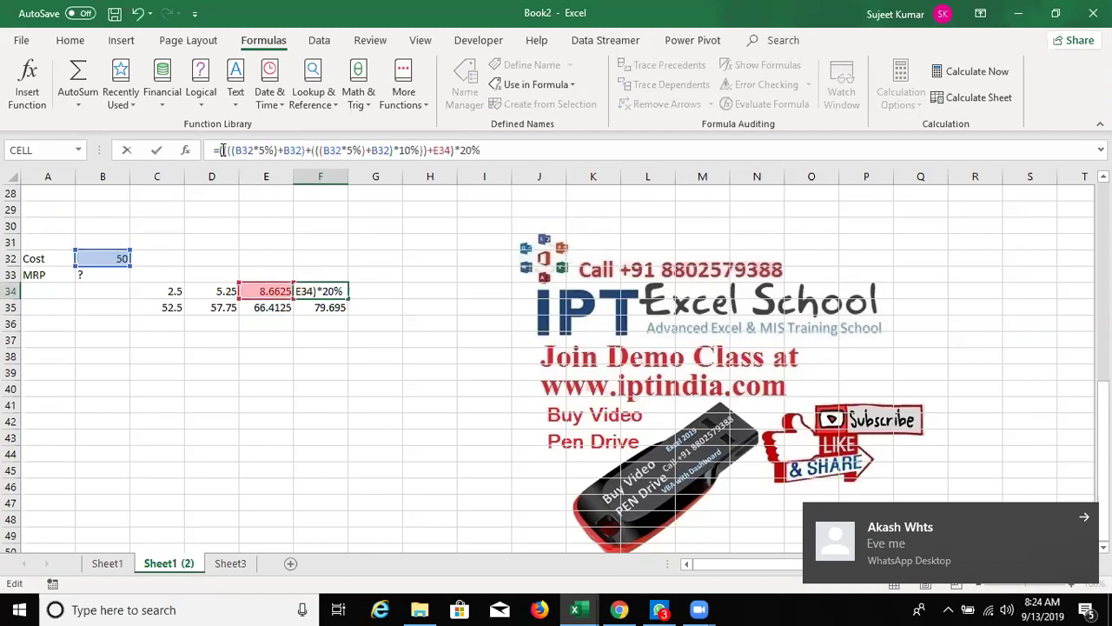
key(Return)
double_click(226, 150)
key(BackSpace)
text(())
key(ctrl+v)
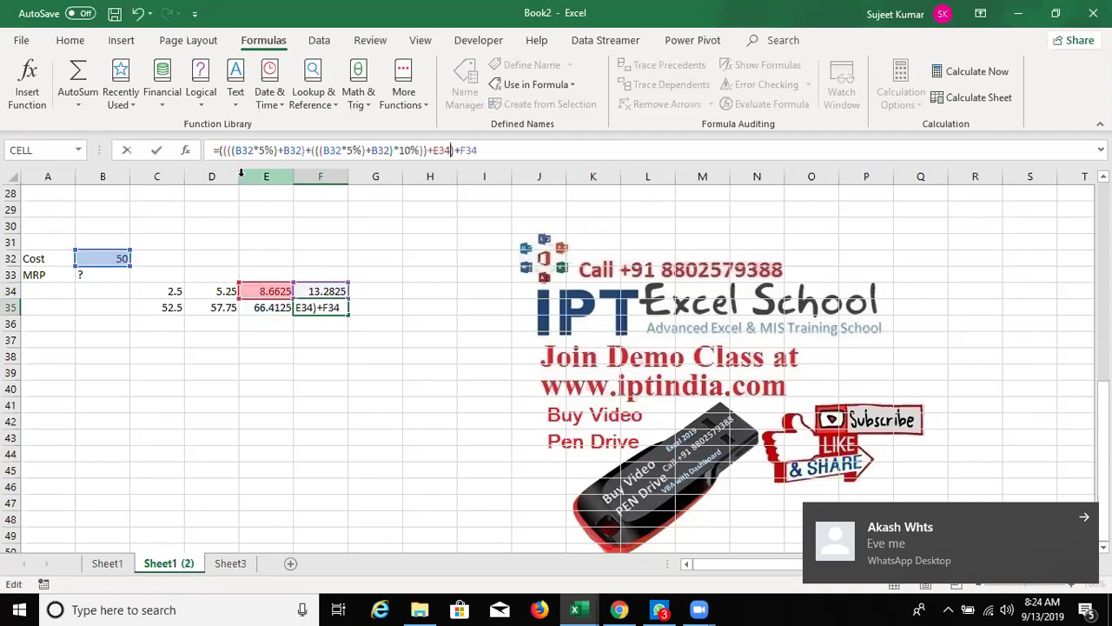
key(Return)
Replace the F34 reference in F35 with F34's nested expression times 20%, then review both formulas.
key(Up)
key(Up)
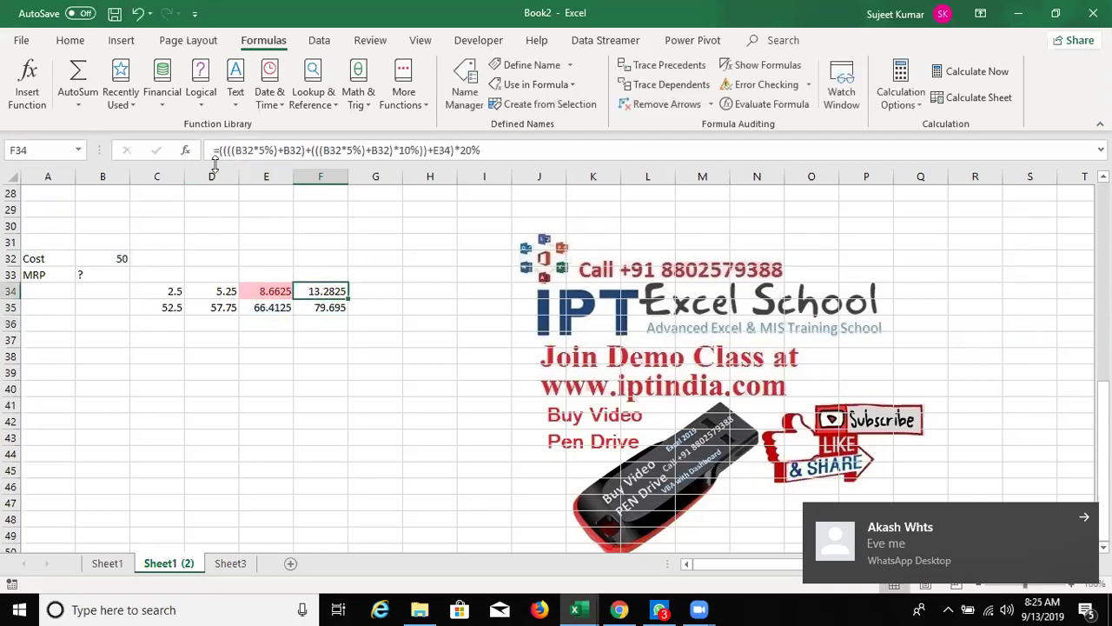
drag(218, 150, 601, 180)
key(ctrl+c)
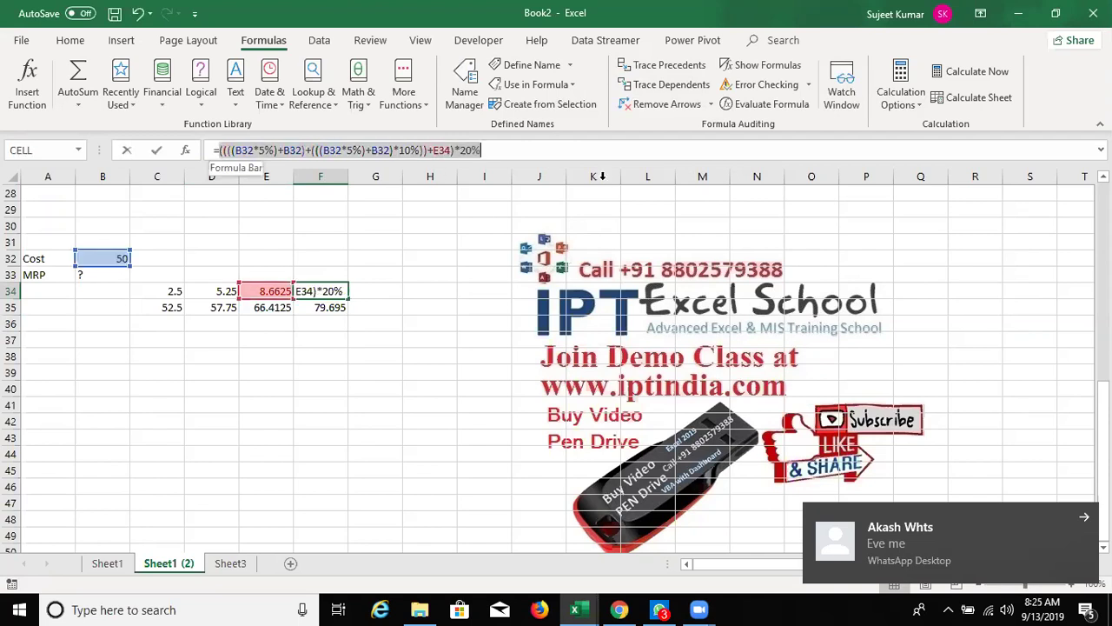
key(Escape)
key(Down)
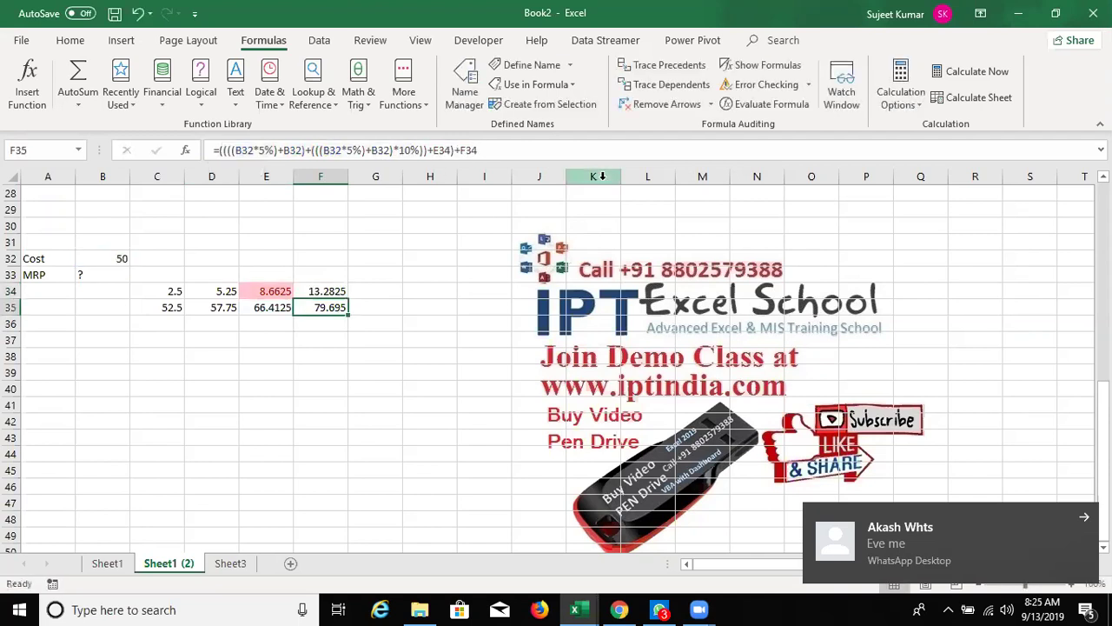
double_click(470, 150)
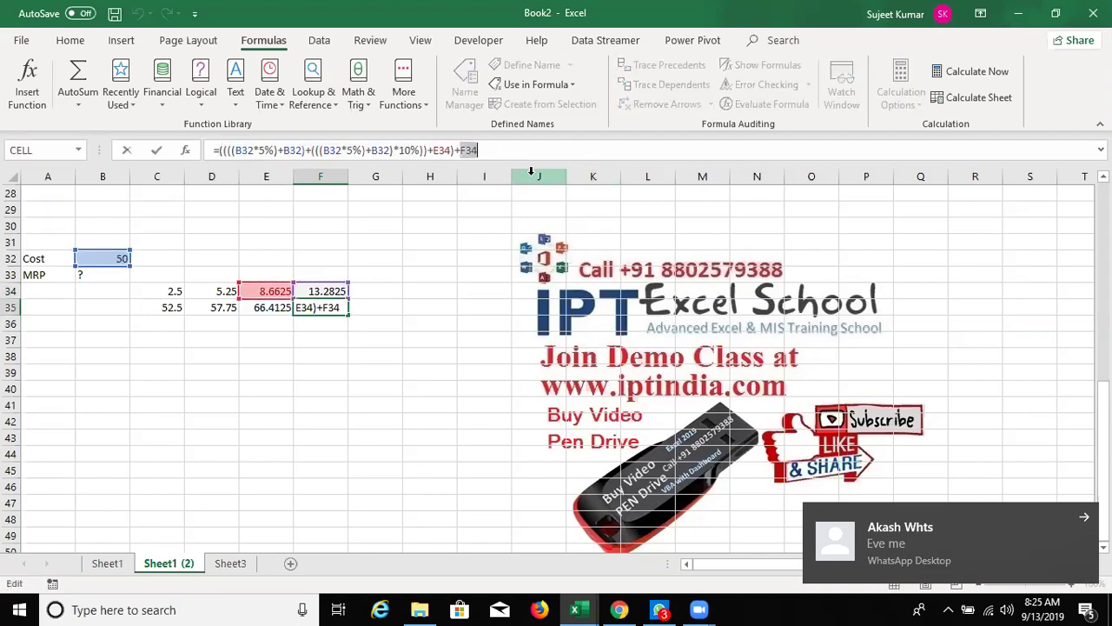
text(()
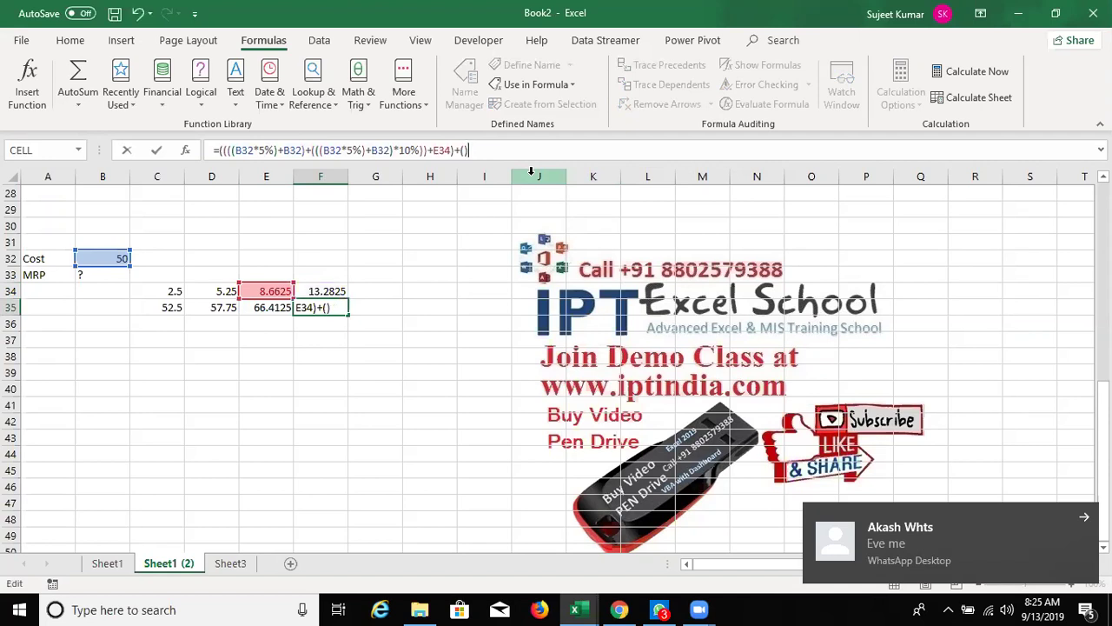
key(ctrl+v)
text(*20%)
key(Return)
key(Up)
key(Up)
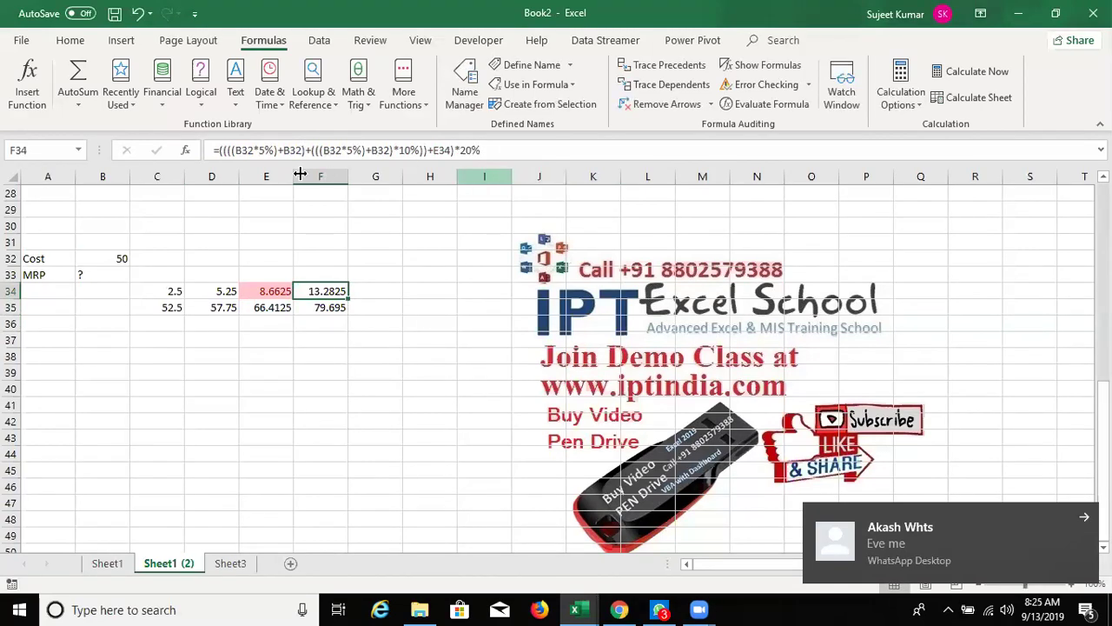
click(546, 151)
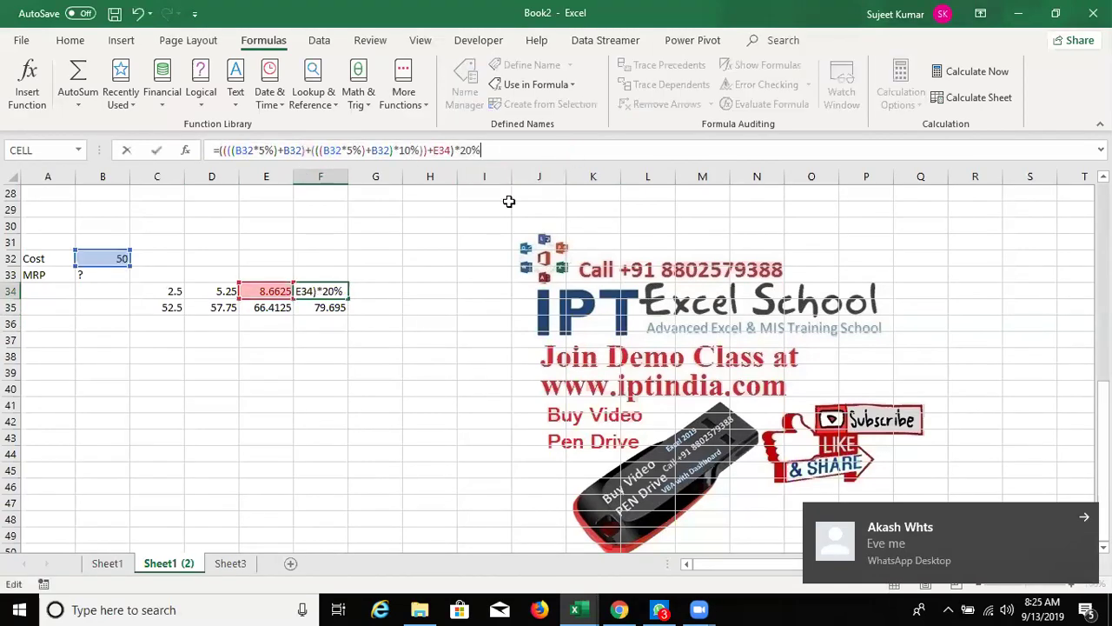
key(Escape)
double_click(323, 306)
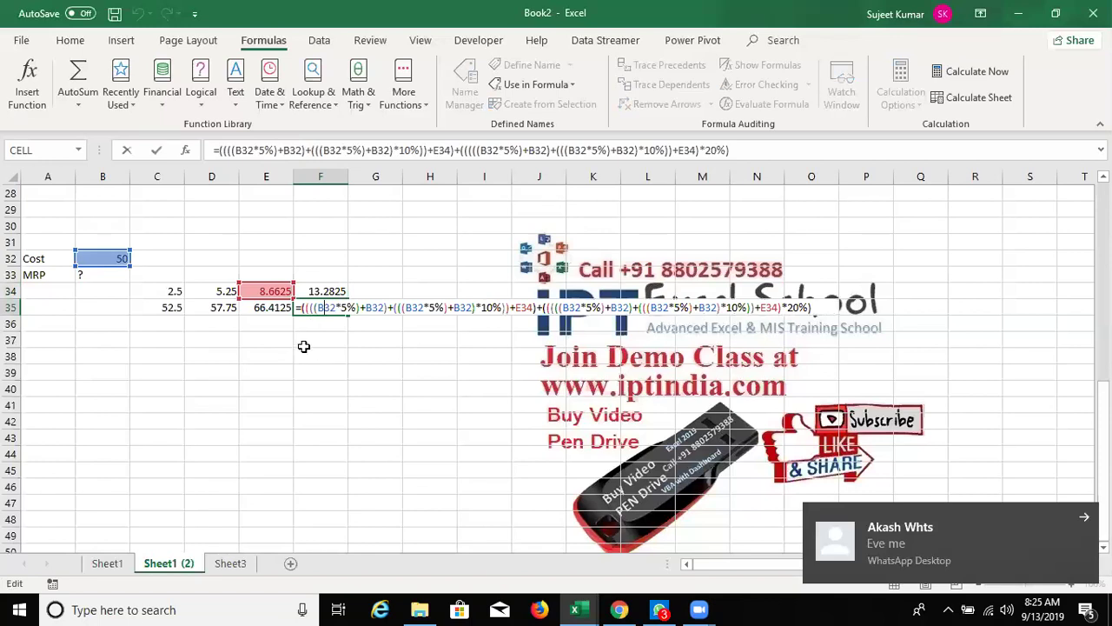
Copy E34's formula text, check F35's formula, and select F35:F36 as the target range.
click(271, 292)
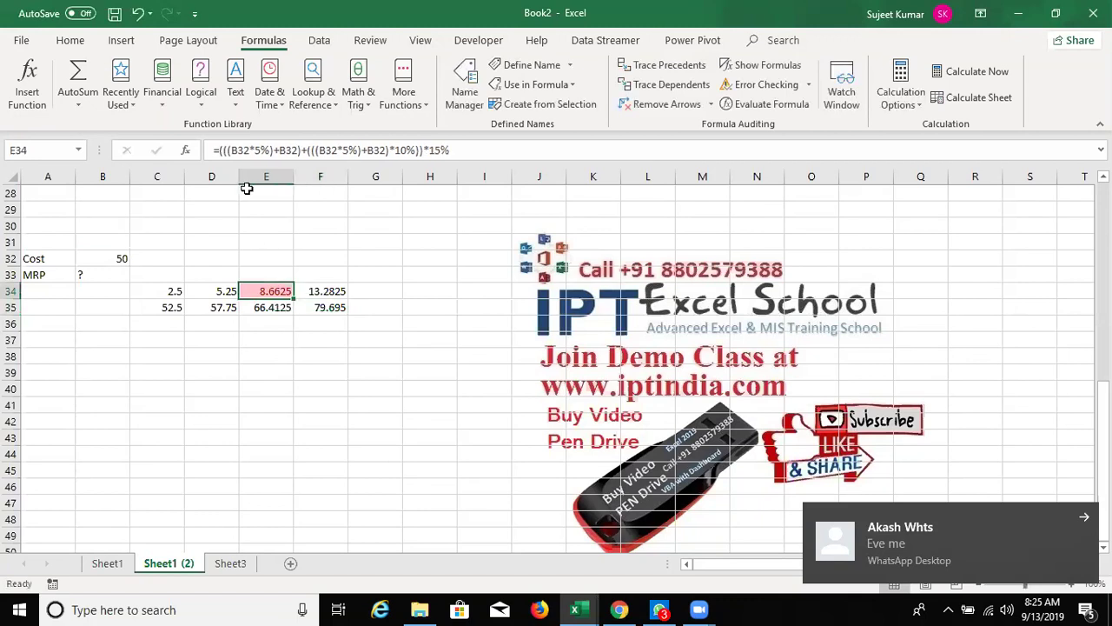
click(217, 150)
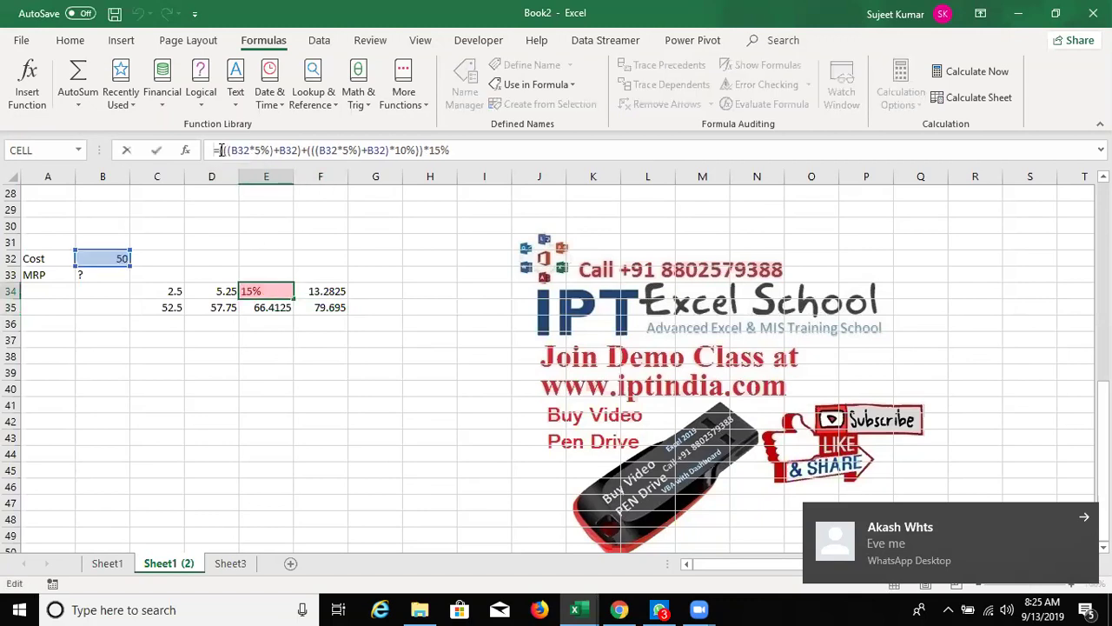
drag(219, 150, 513, 156)
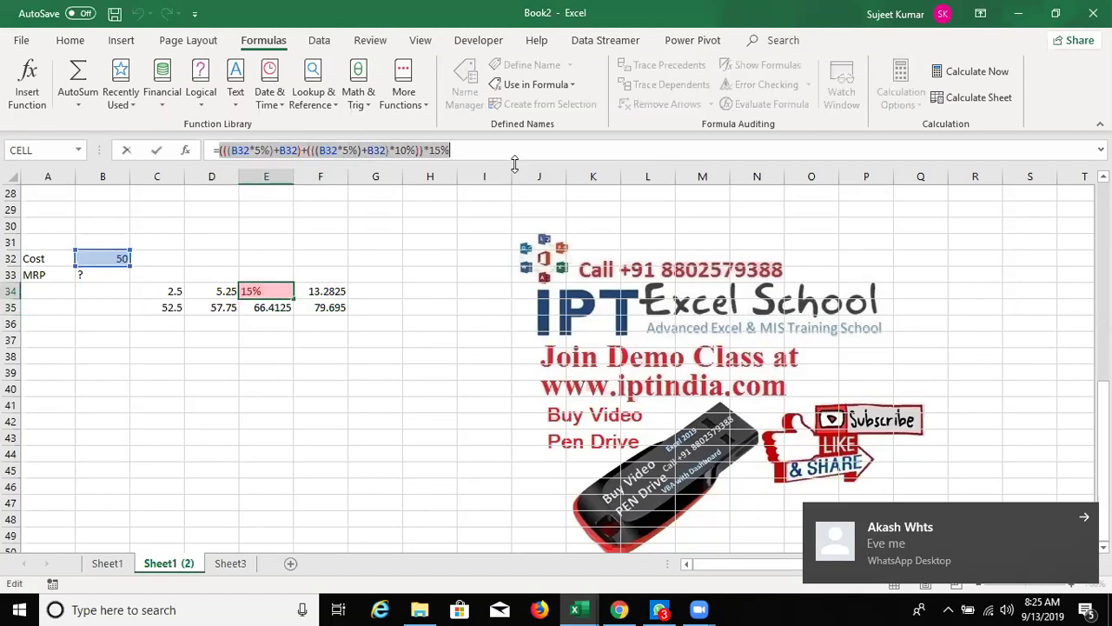
key(Escape)
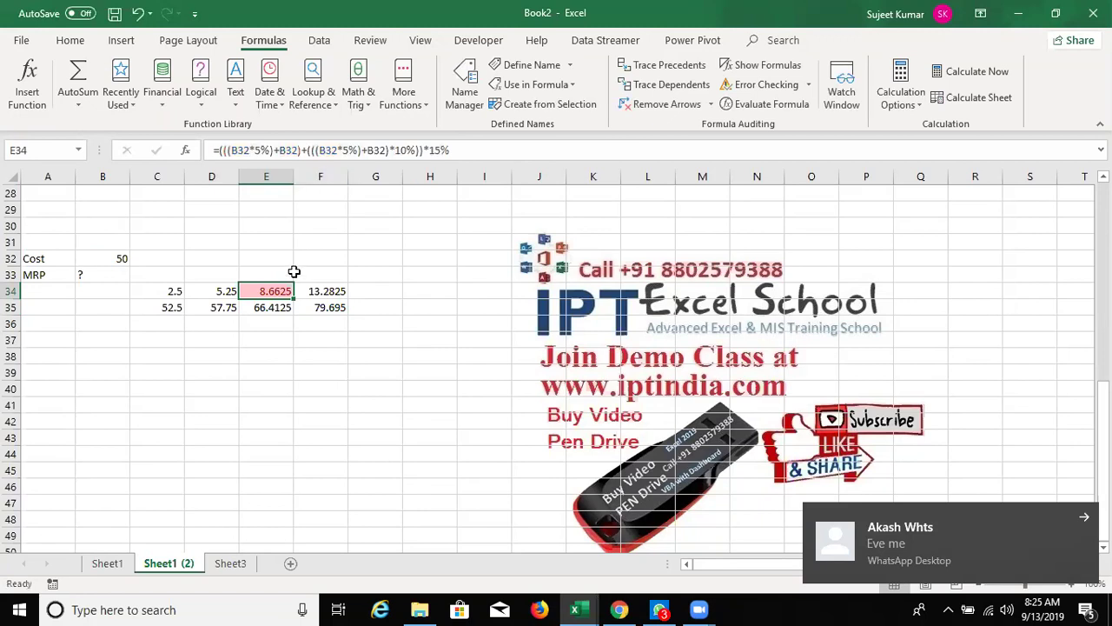
click(325, 304)
double_click(326, 303)
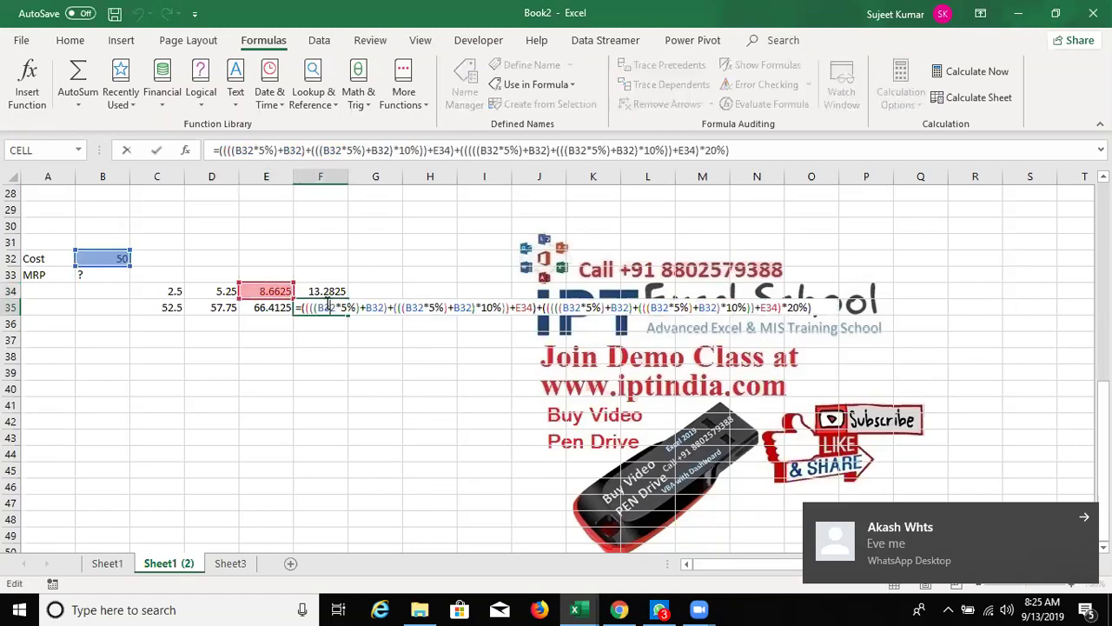
key(Escape)
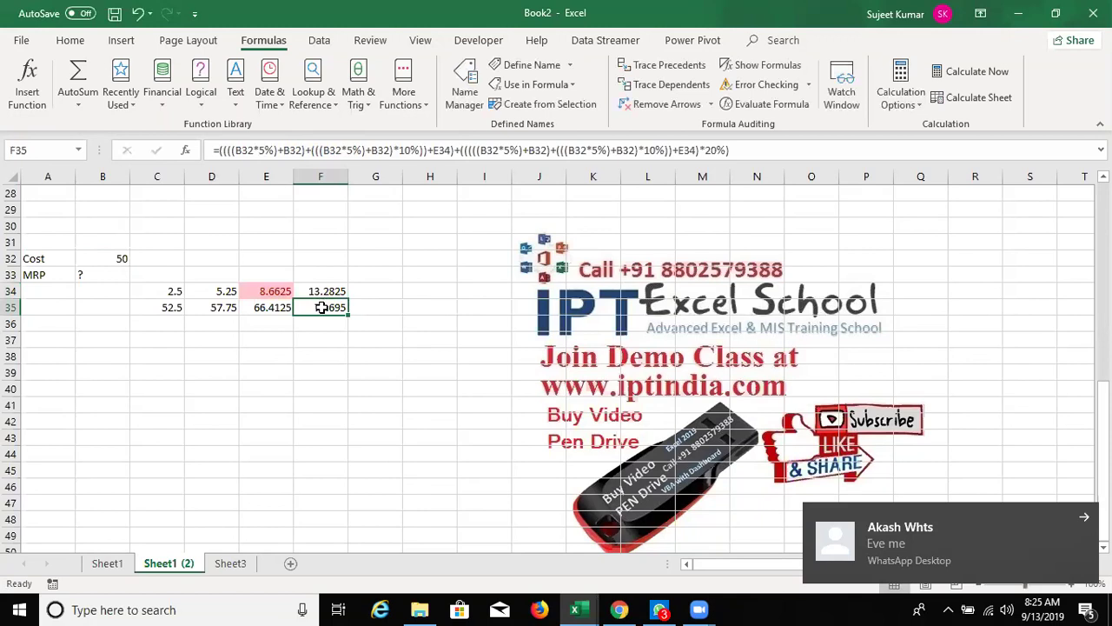
drag(321, 308, 321, 317)
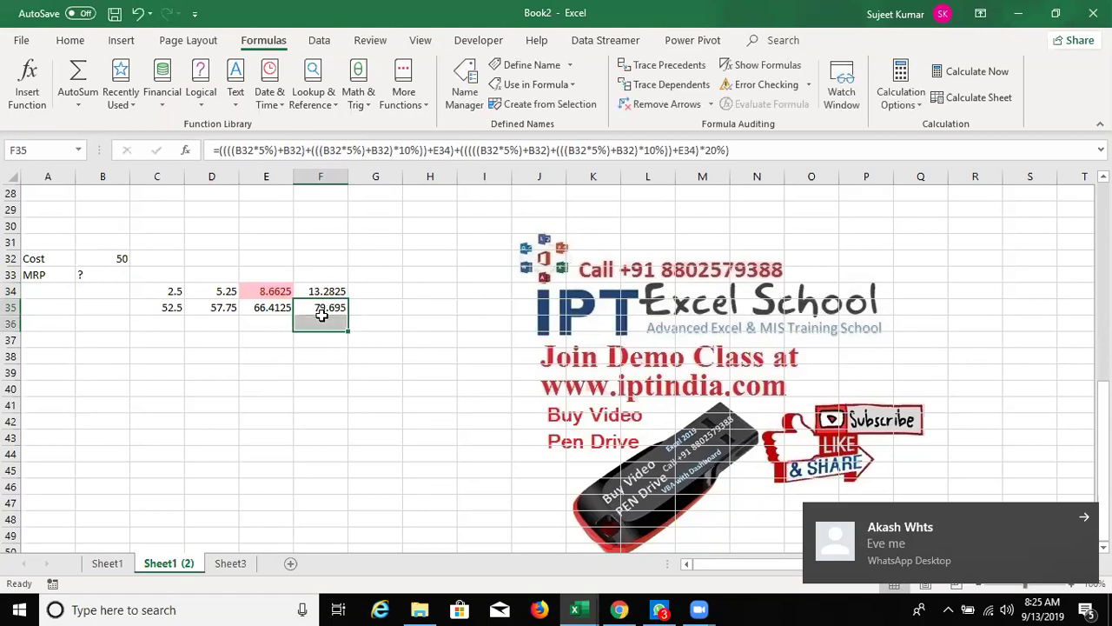
Replace every E34 reference in F35:F36 with E34's copied markup expression.
key(ctrl+h)
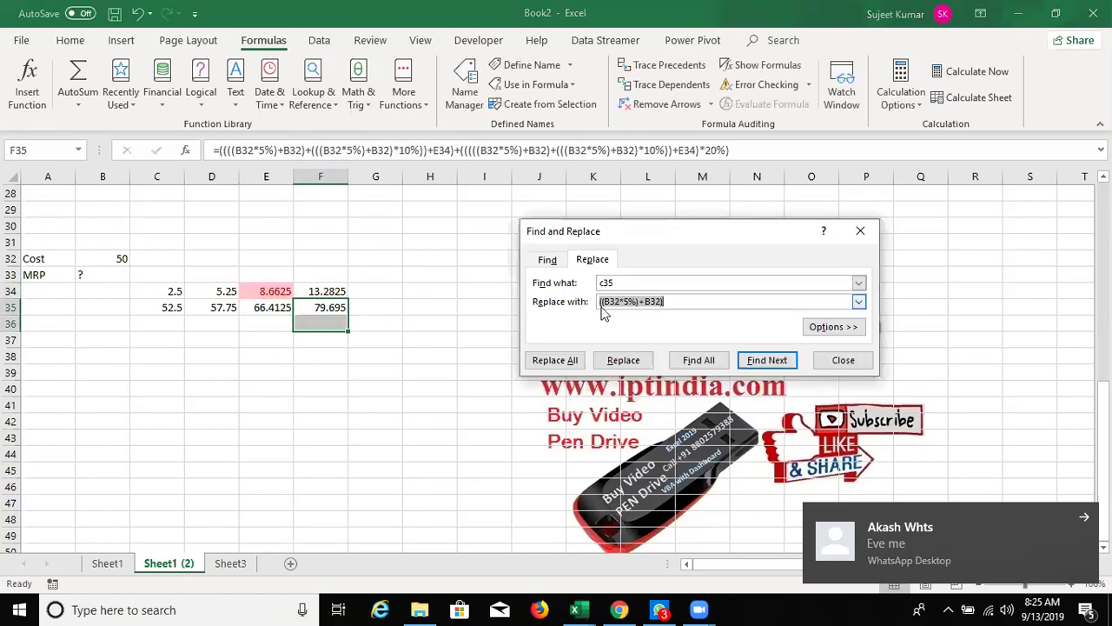
text(()
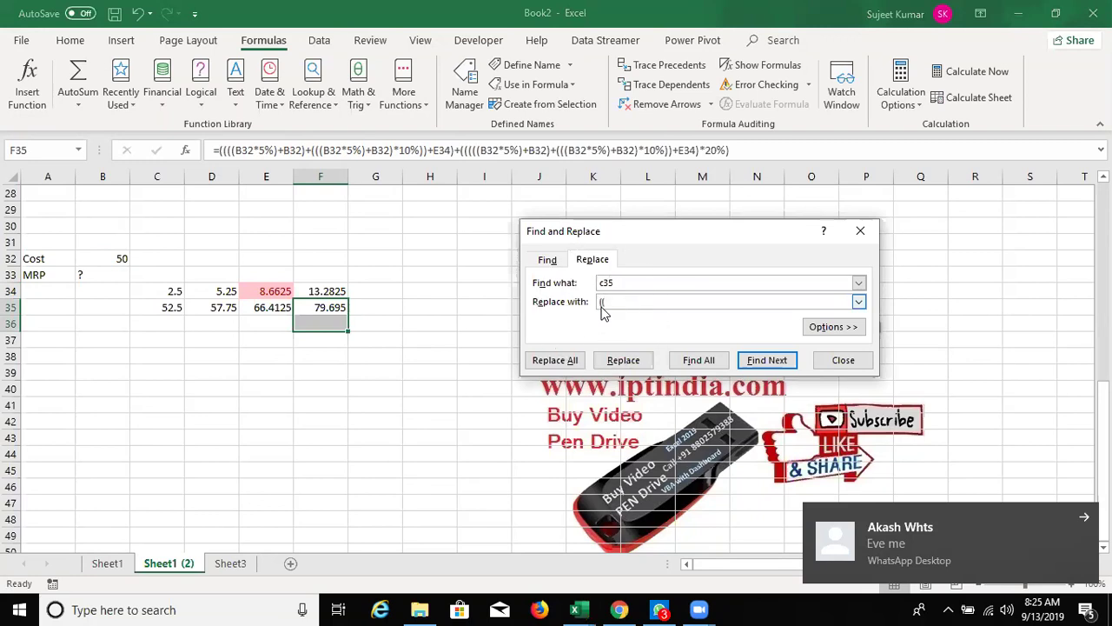
text((((B32*5%)+B32)+(((B32*5%)+B32)*10%))*15%)
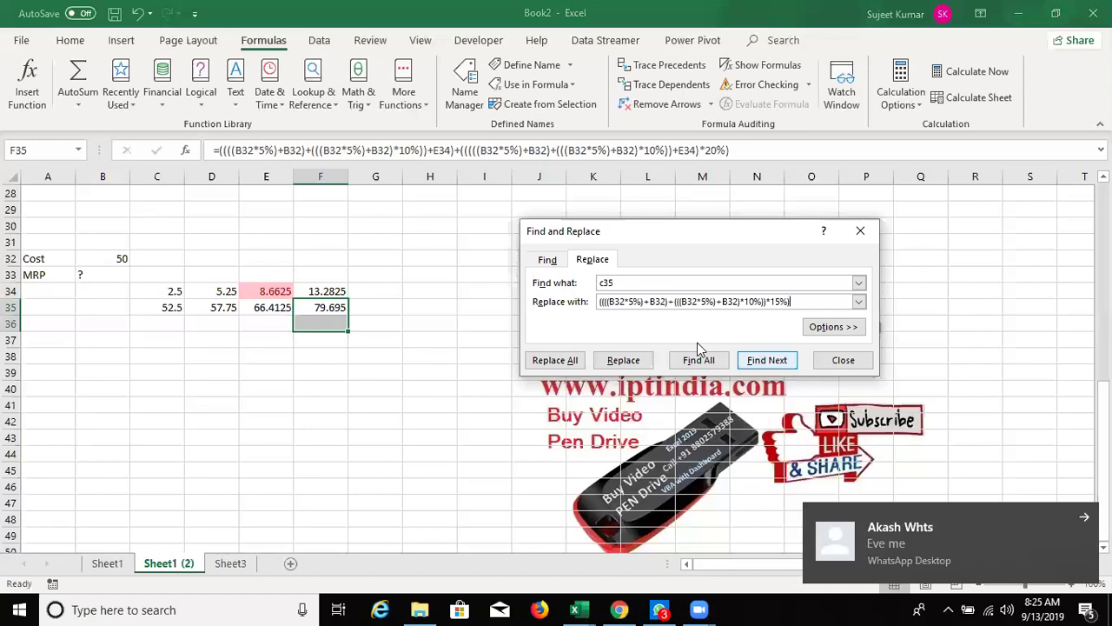
click(632, 285)
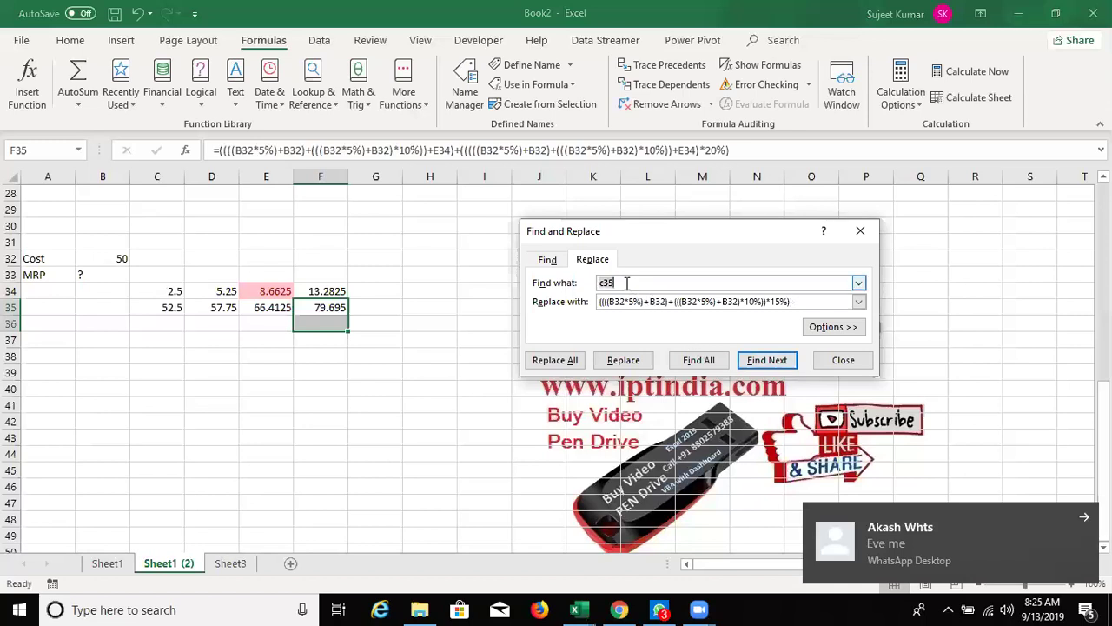
drag(618, 282, 589, 284)
text(E34)
click(567, 363)
click(562, 349)
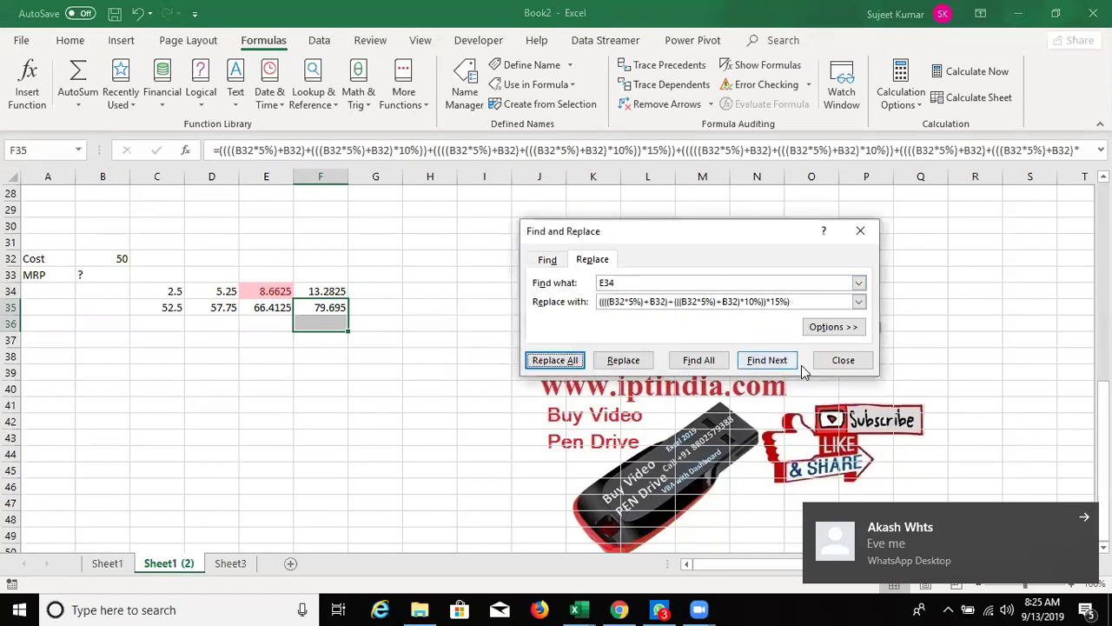
click(843, 360)
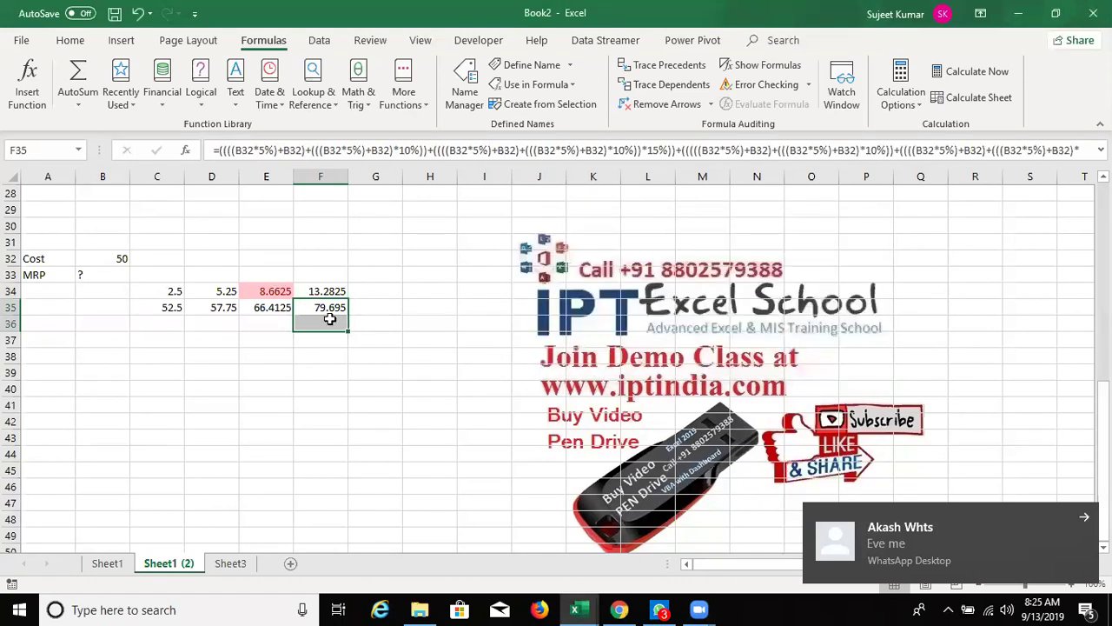
Move F35's expanded 79.695 formula onto B33, replacing the question mark, then down to B37.
click(328, 310)
double_click(328, 311)
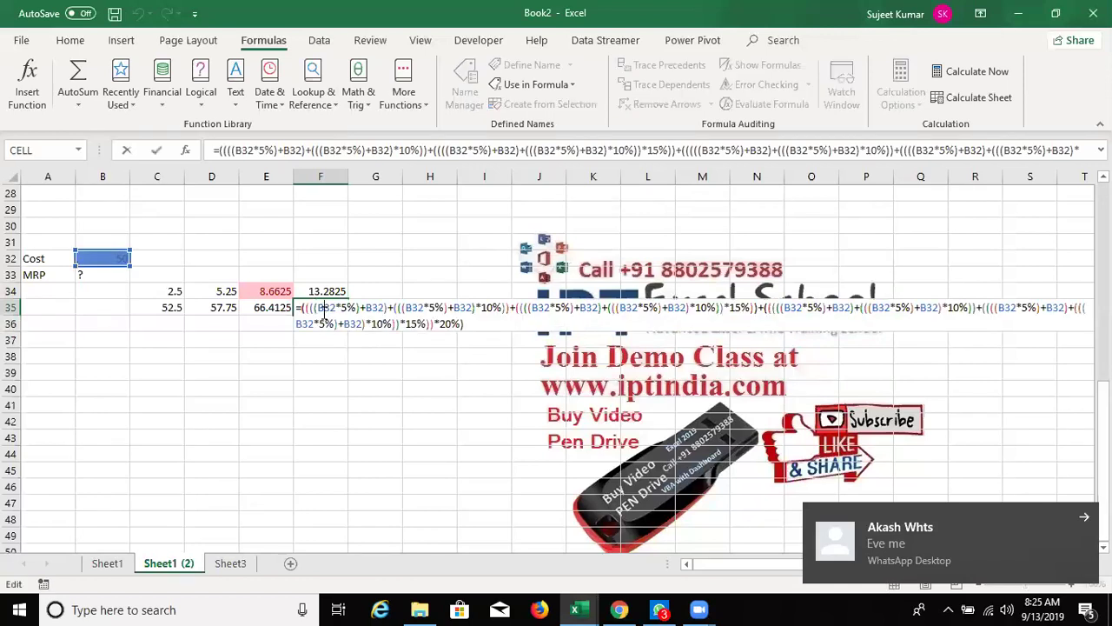
key(Escape)
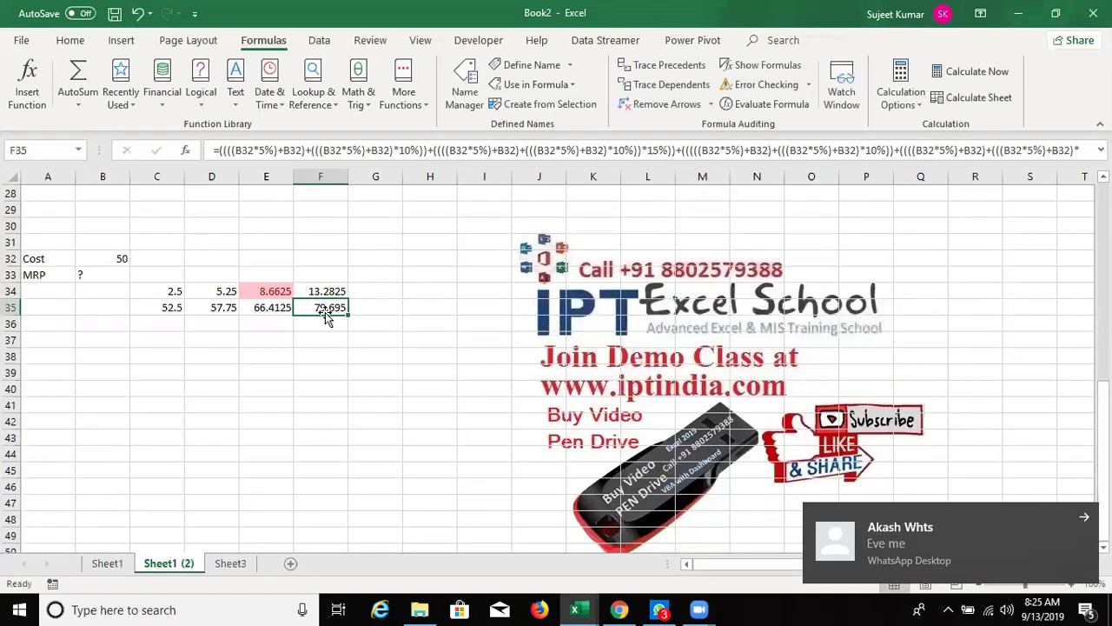
click(103, 275)
drag(76, 275, 156, 296)
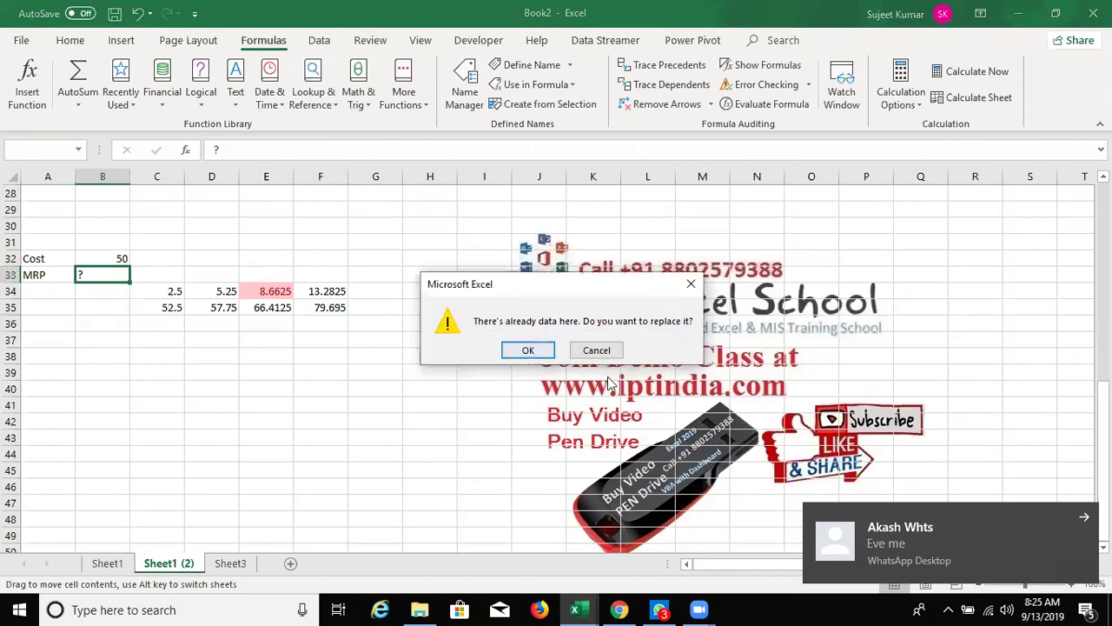
key(Escape)
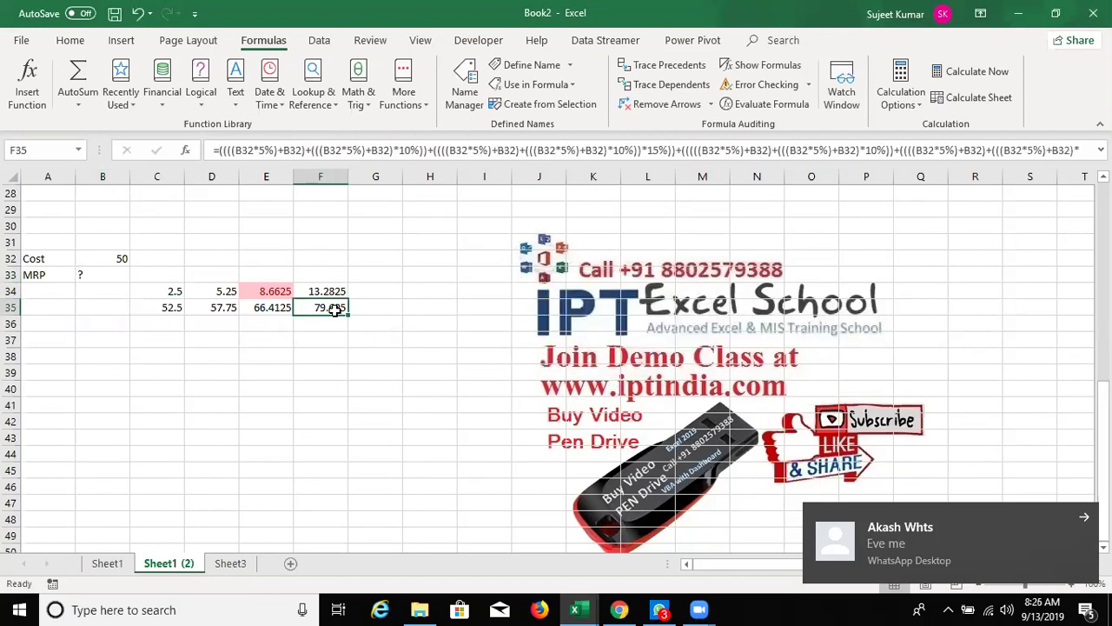
drag(336, 311, 527, 356)
click(527, 352)
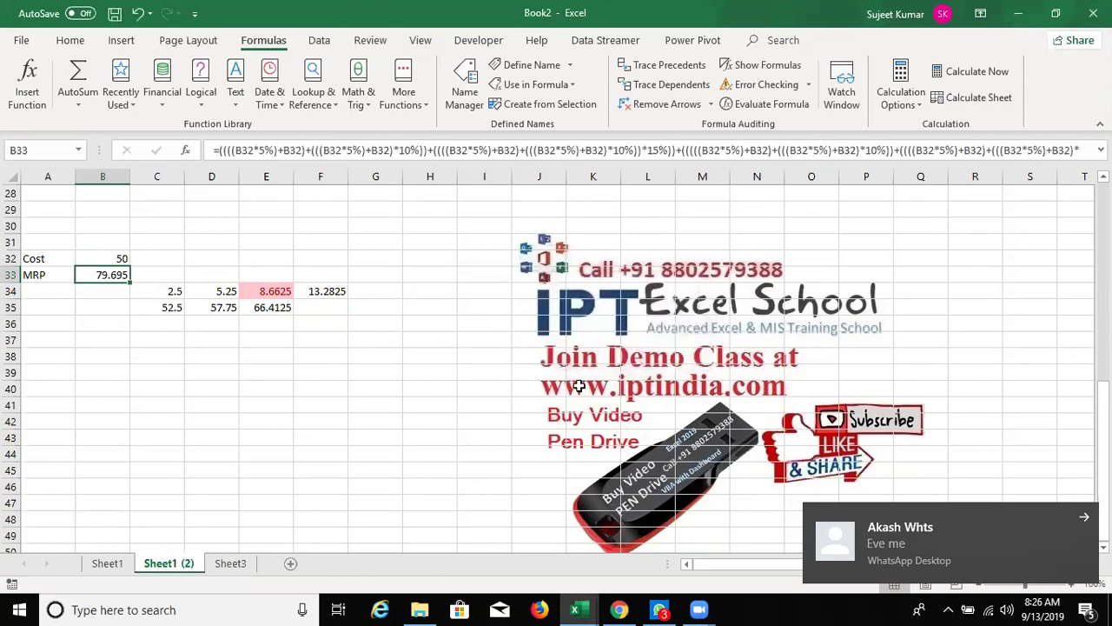
double_click(84, 270)
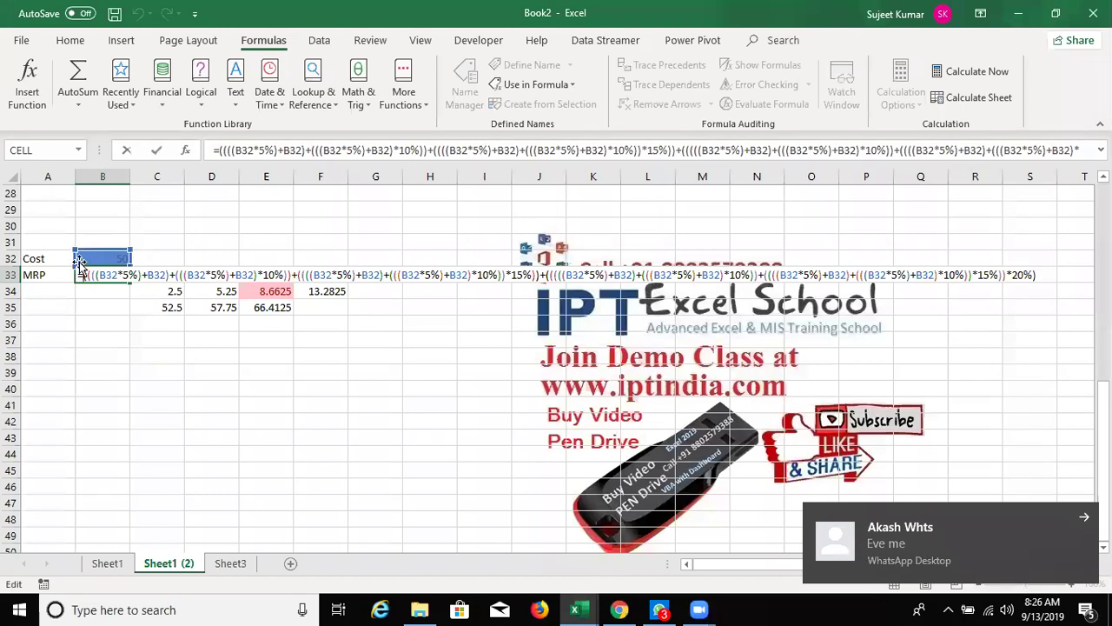
key(Escape)
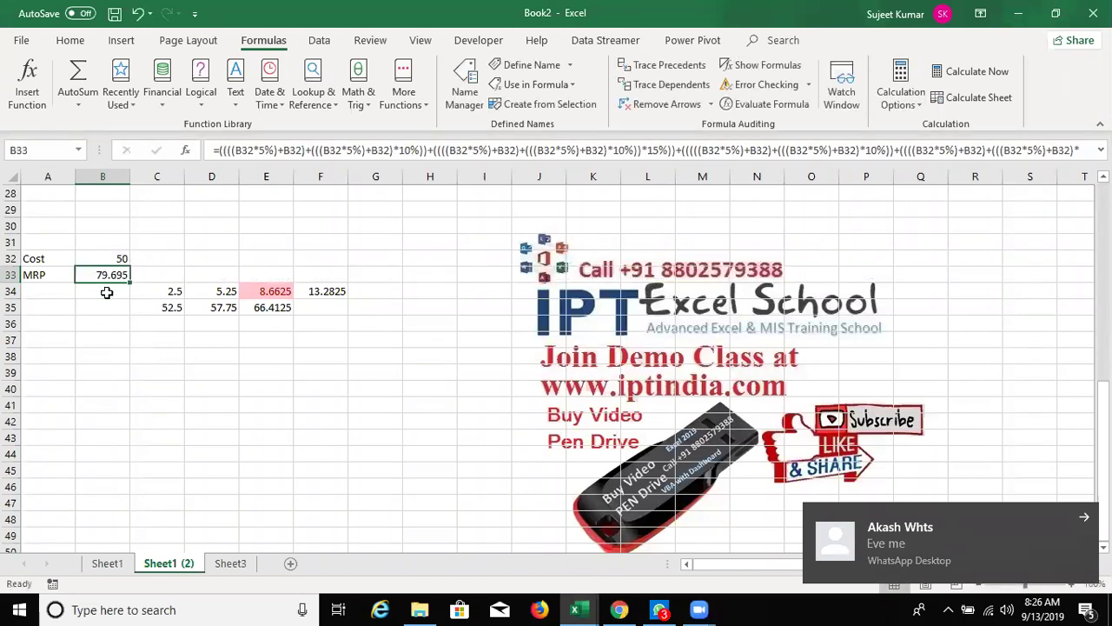
drag(108, 283, 107, 341)
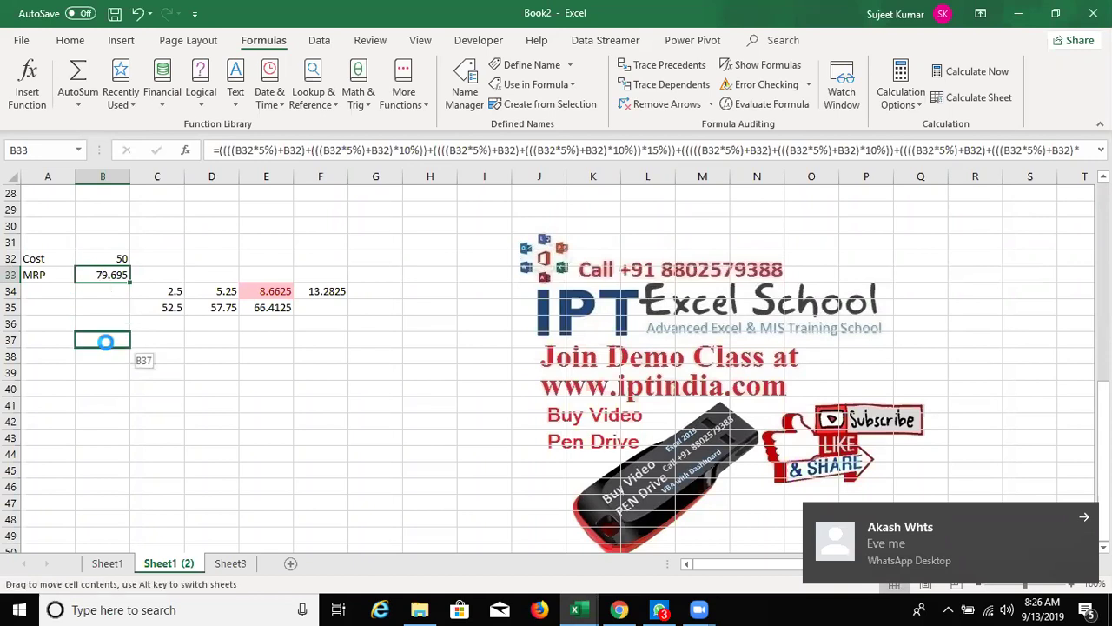
Create the name M_C referring to =(B32*5%)+B32, without the sheet prefix.
click(104, 274)
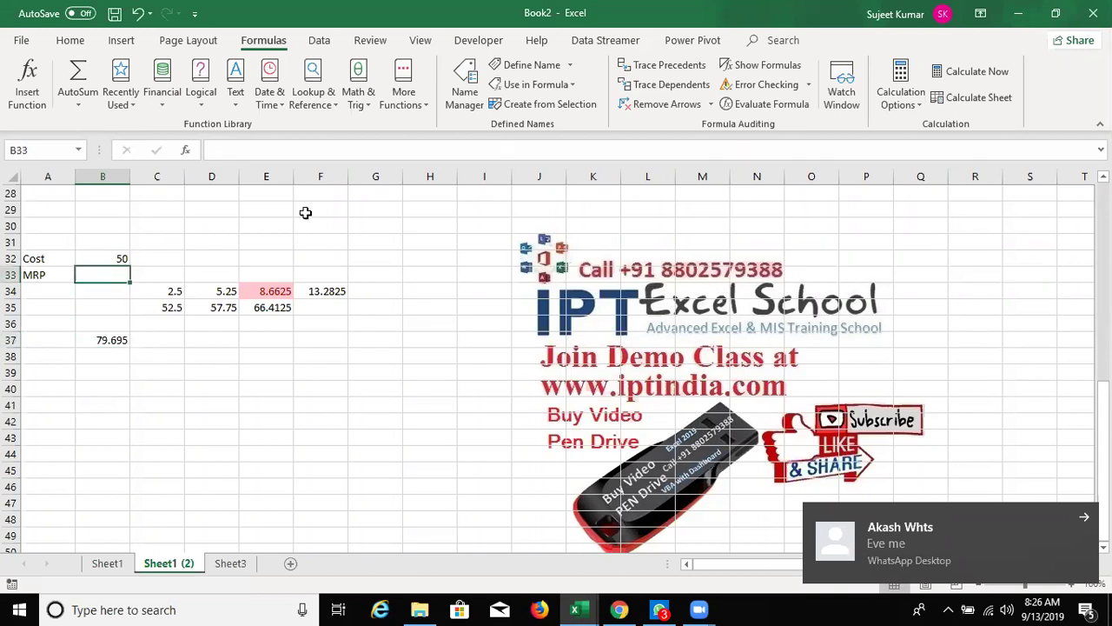
click(526, 68)
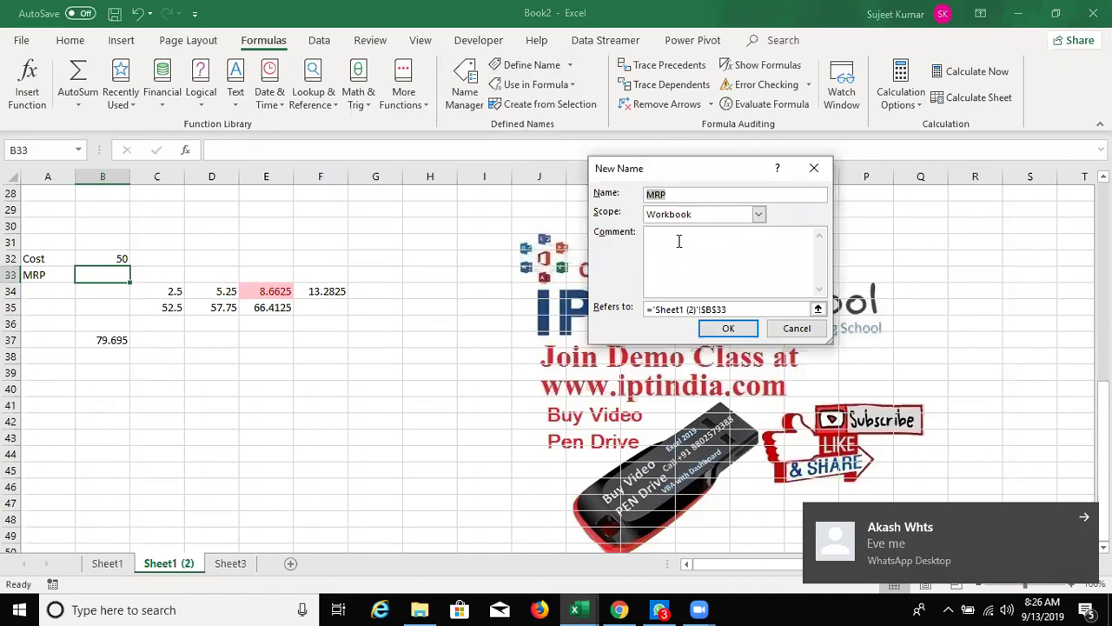
text(M_C)
drag(728, 309, 647, 307)
key(BackSpace)
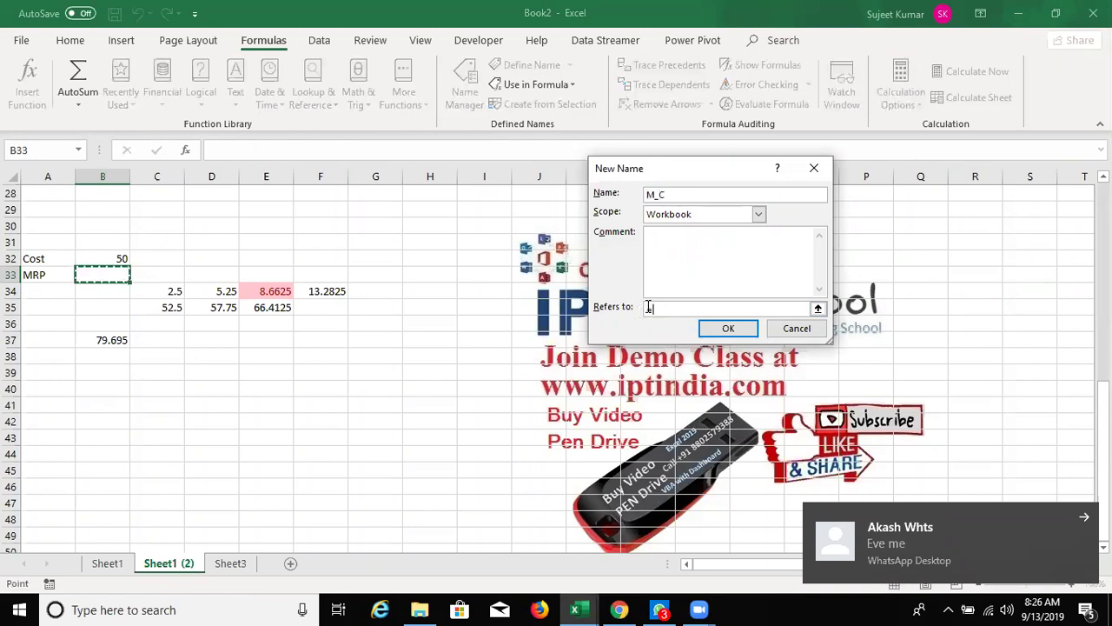
text(=)
click(91, 259)
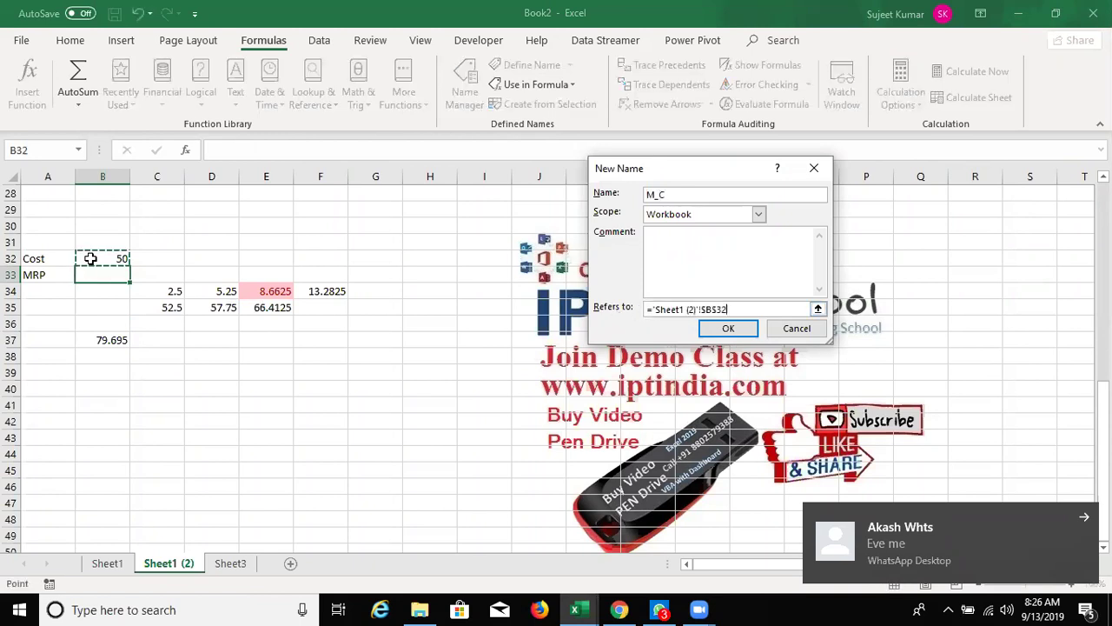
text(*5)
text(%)
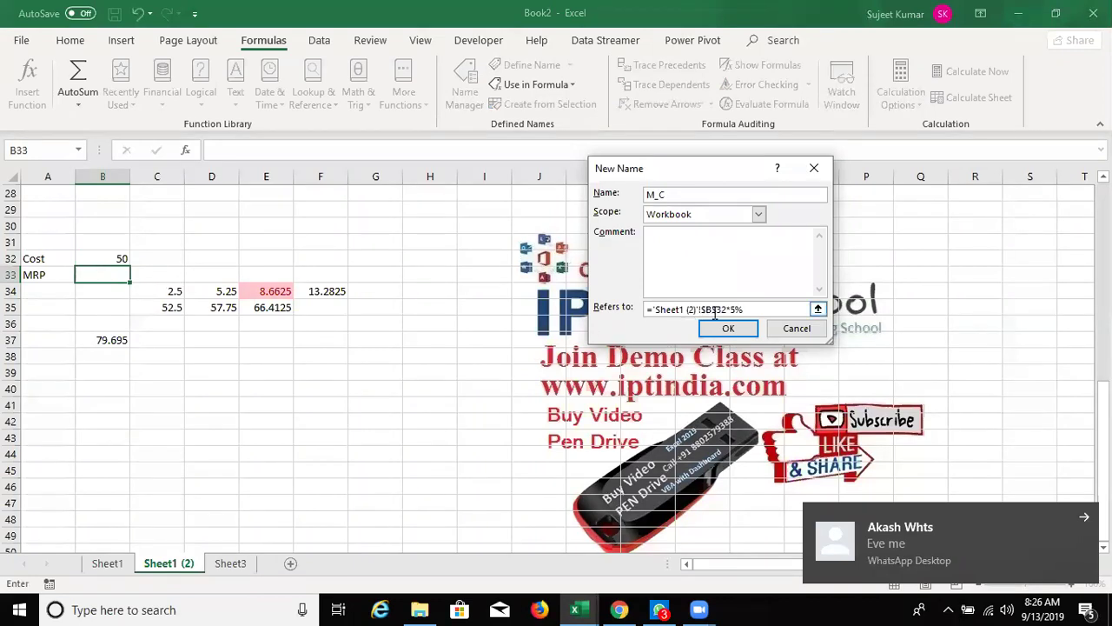
key(F4)
key(F4)
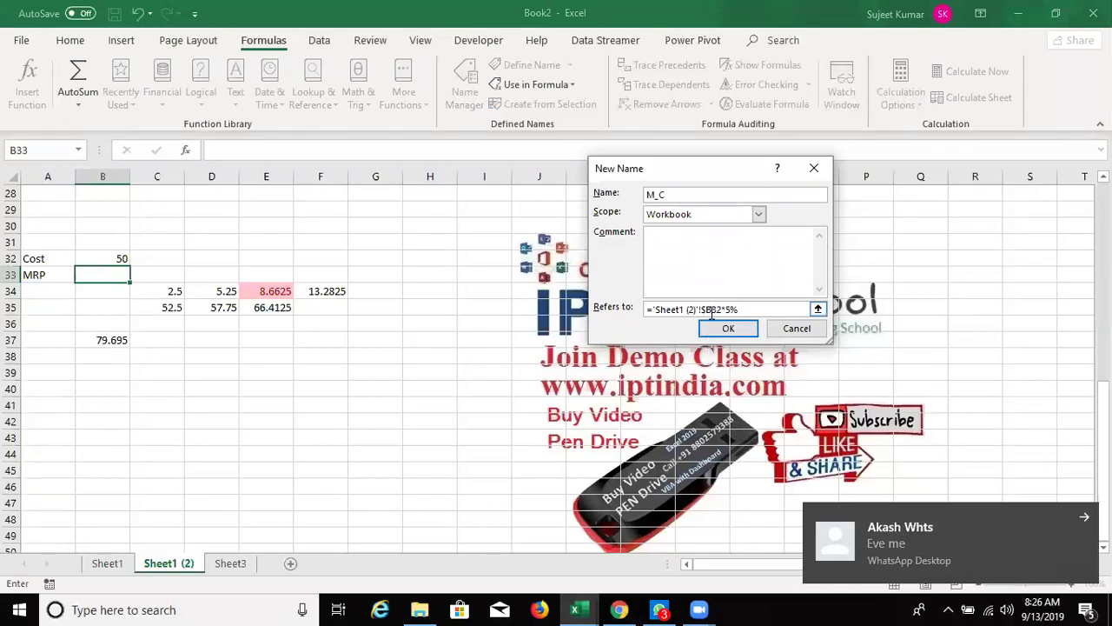
key(BackSpace)
key(BackSpace)
key(BackSpace)
key(BackSpace)
key(BackSpace)
key(BackSpace)
key(BackSpace)
key(BackSpace)
text(=)
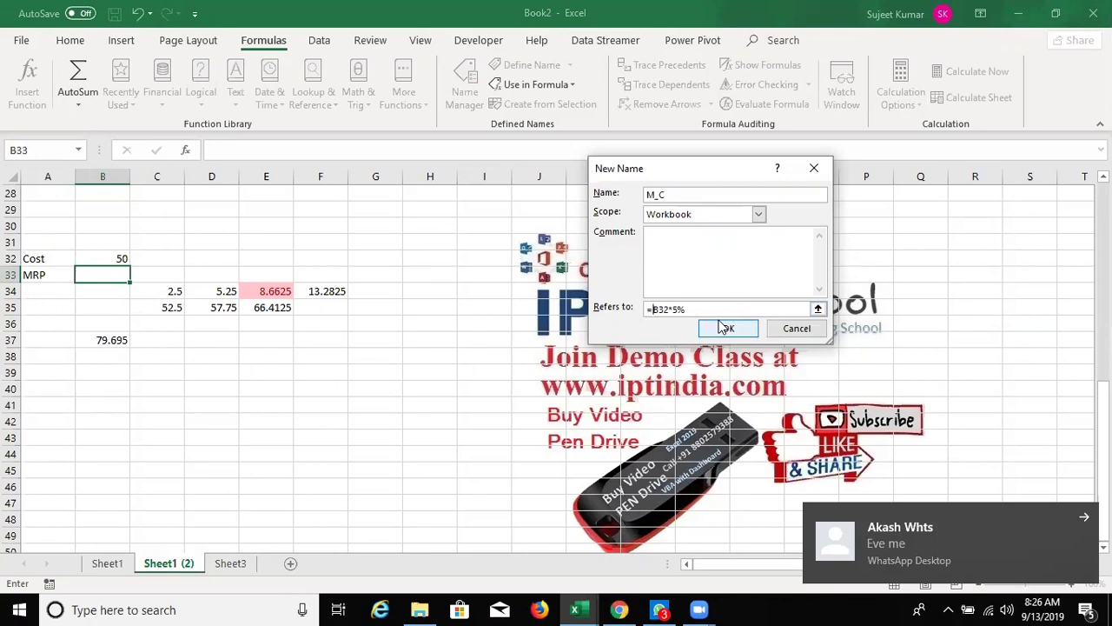
key(End)
click(653, 309)
text(()
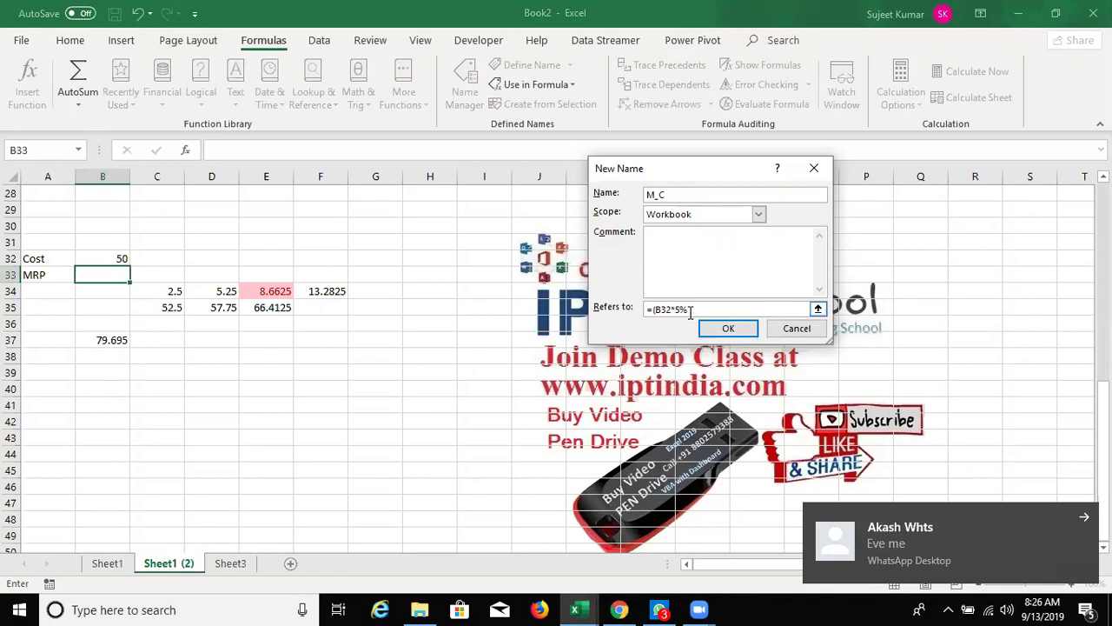
text(+b32)
click(728, 329)
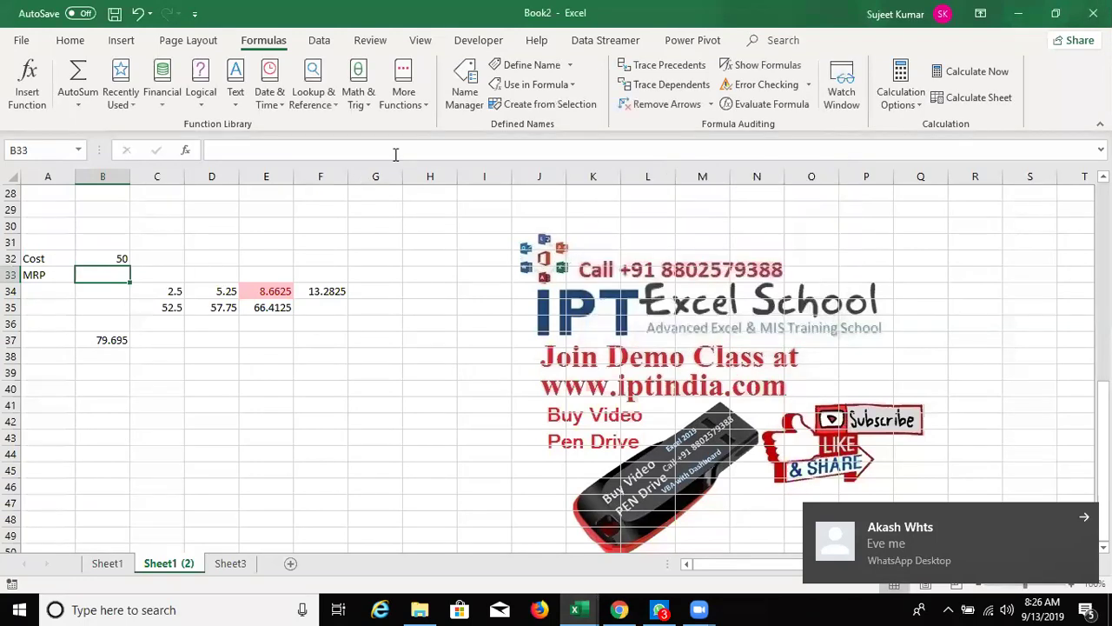
Abandon the new-name attempt and cancel the stray entry typed into B33.
click(526, 66)
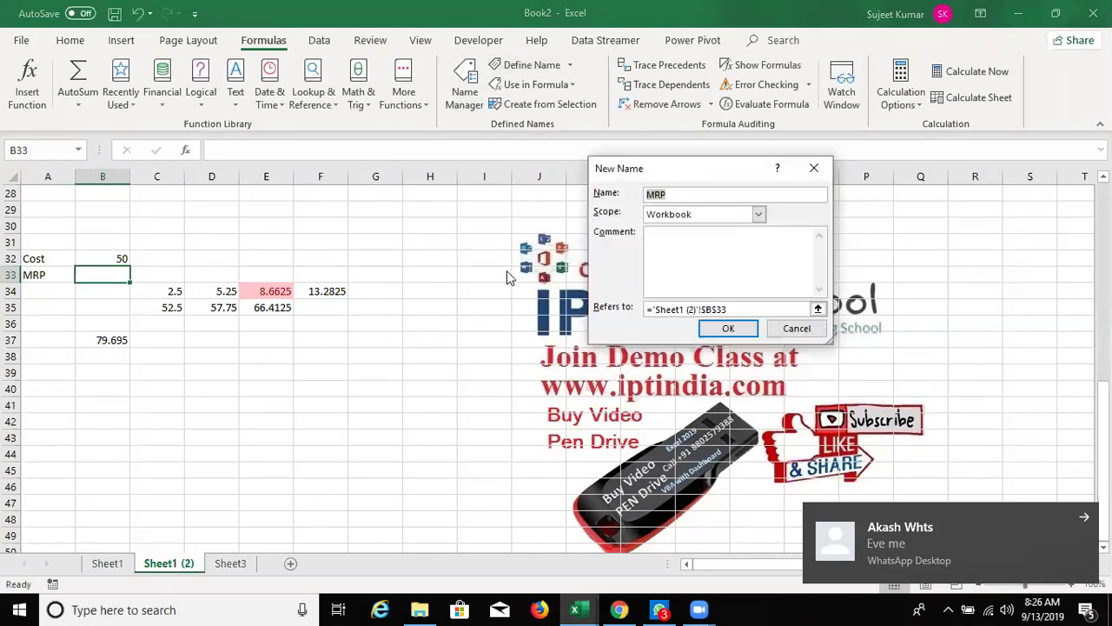
text(D_)
key(Escape)
text(C)
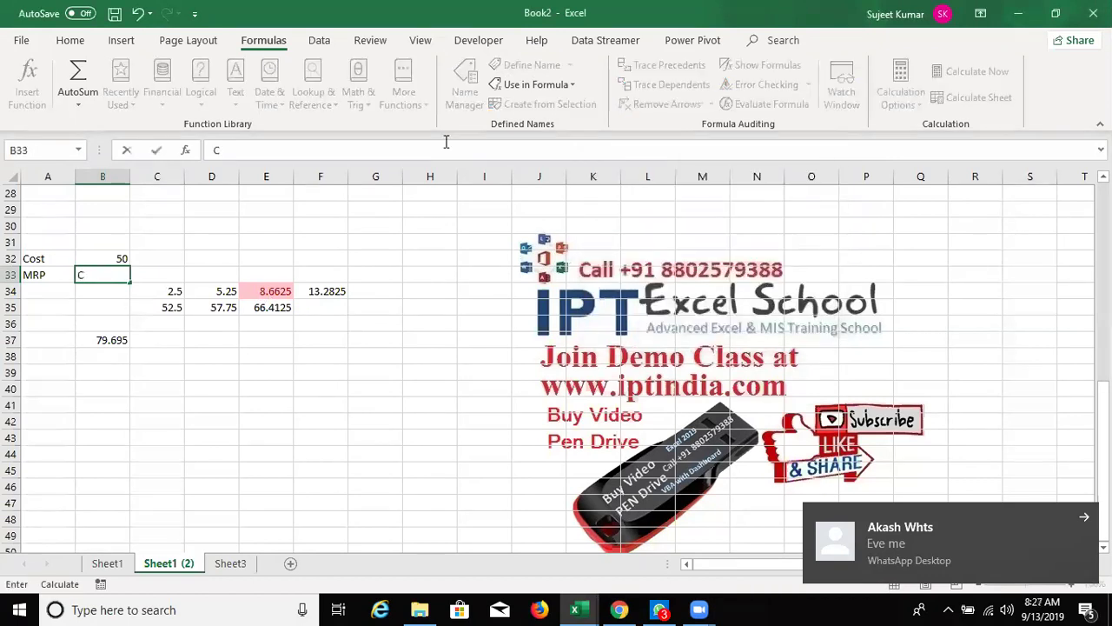
key(Escape)
Open the D_ name in Name Manager for editing and rename it to D_C.
click(464, 87)
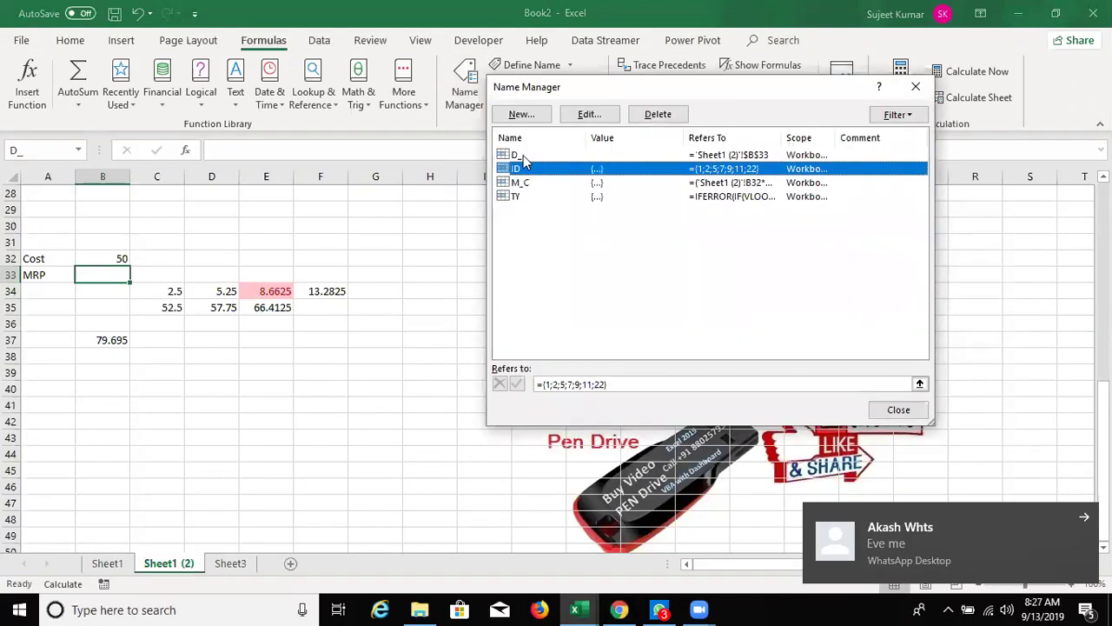
click(526, 156)
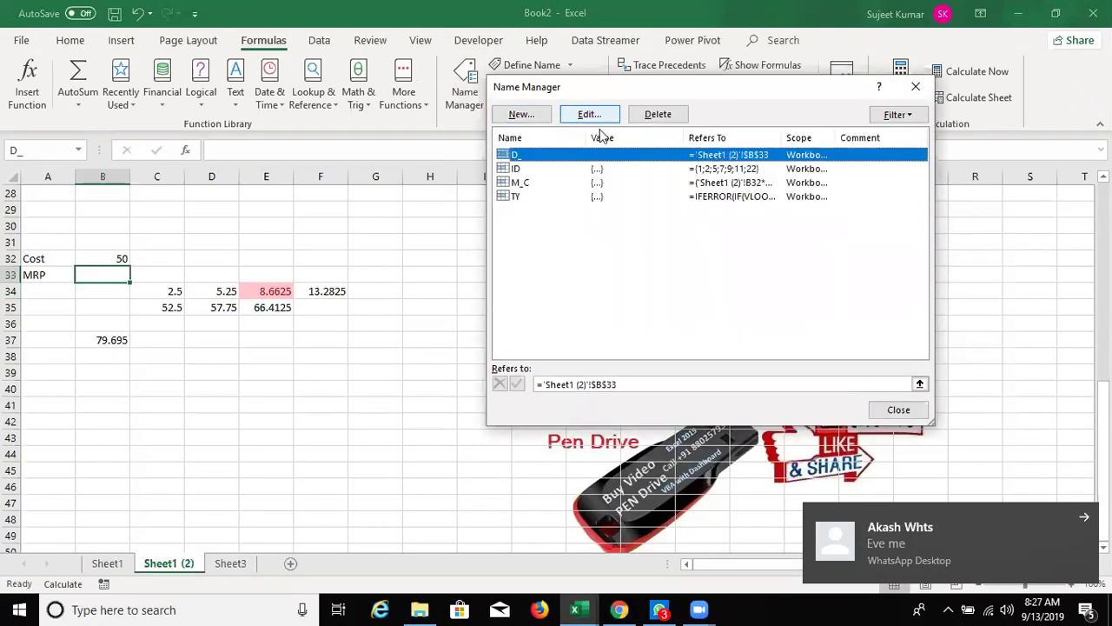
click(599, 117)
click(669, 194)
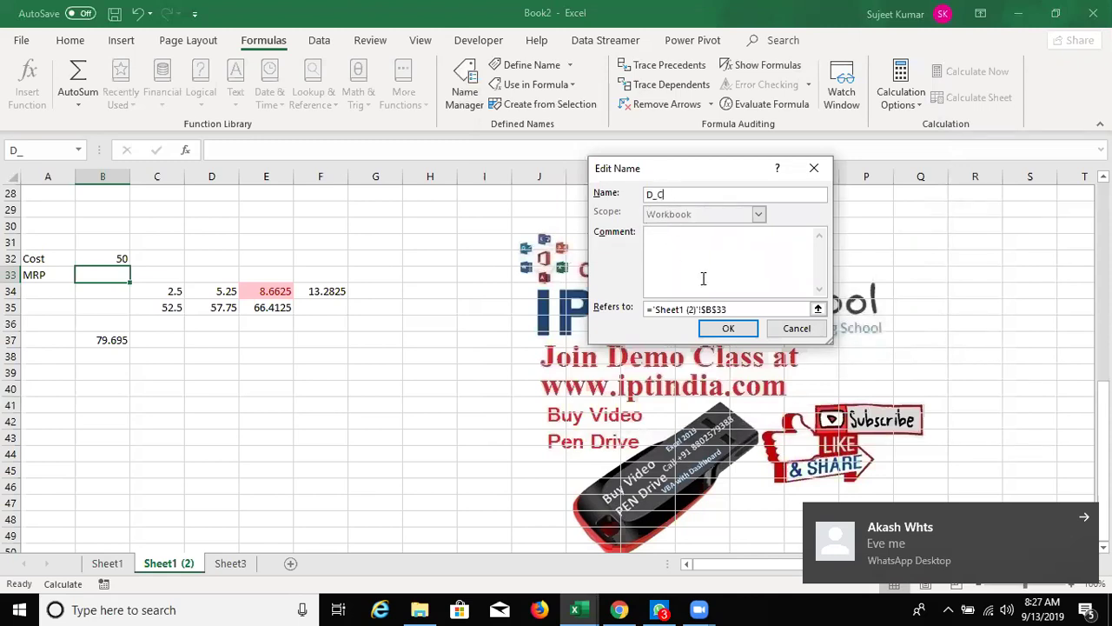
Set D_C's Refers to formula to =(M_C*10%)+M_C and confirm.
click(737, 310)
drag(712, 308, 576, 283)
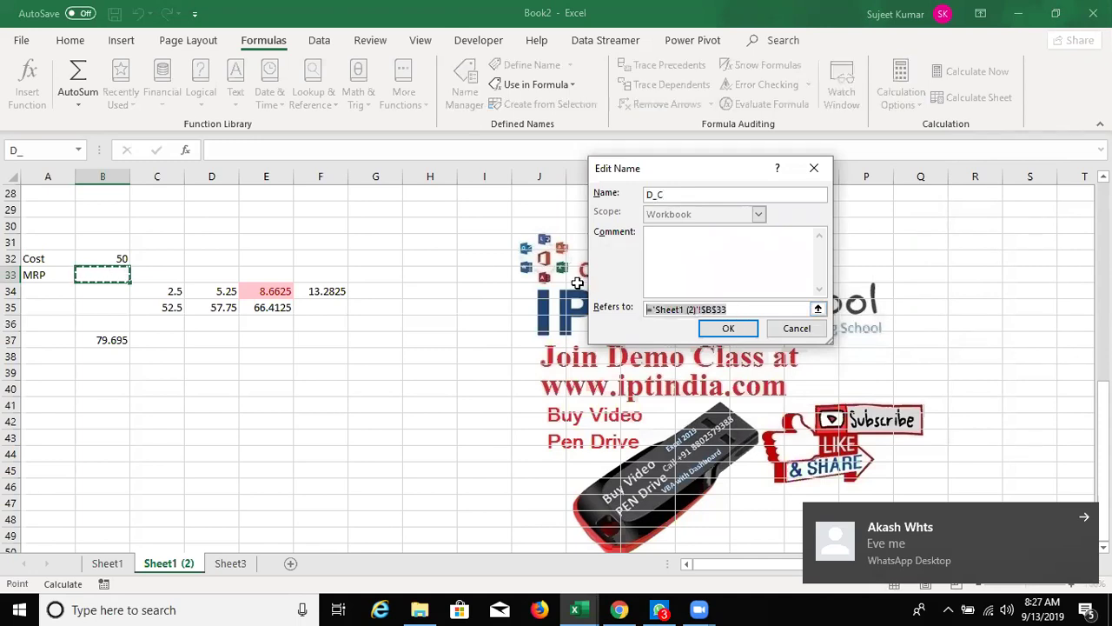
text(=)
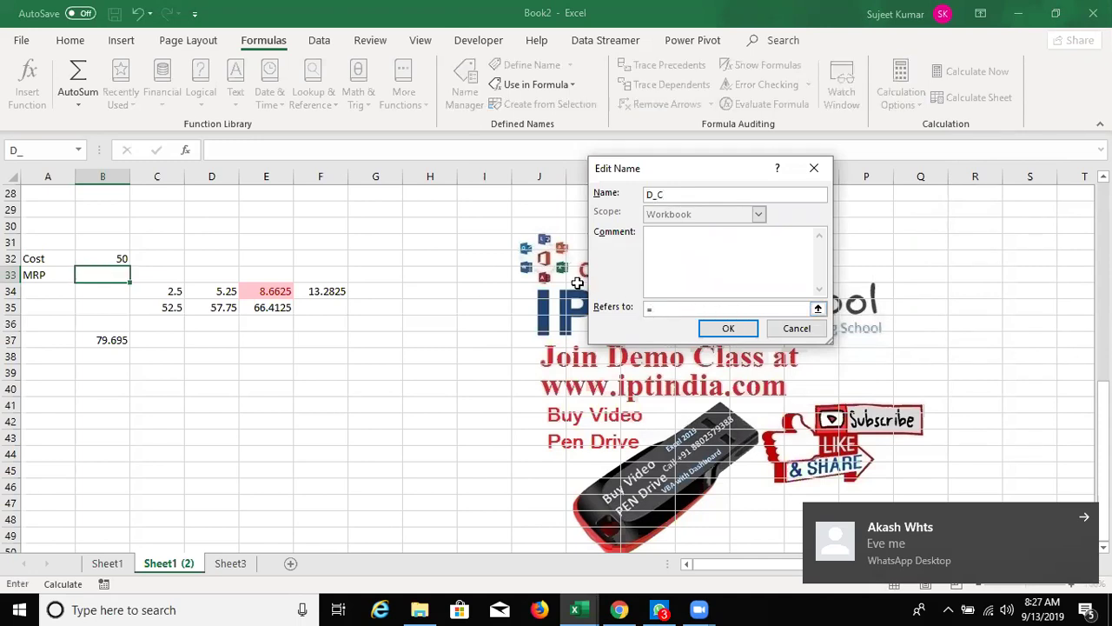
text(M)
text(10%+M)
click(655, 309)
key(Left)
key(BackSpace)
key(BackSpace)
key(BackSpace)
key(BackSpace)
key(BackSpace)
key(BackSpace)
key(BackSpace)
key(BackSpace)
key(BackSpace)
text(M)
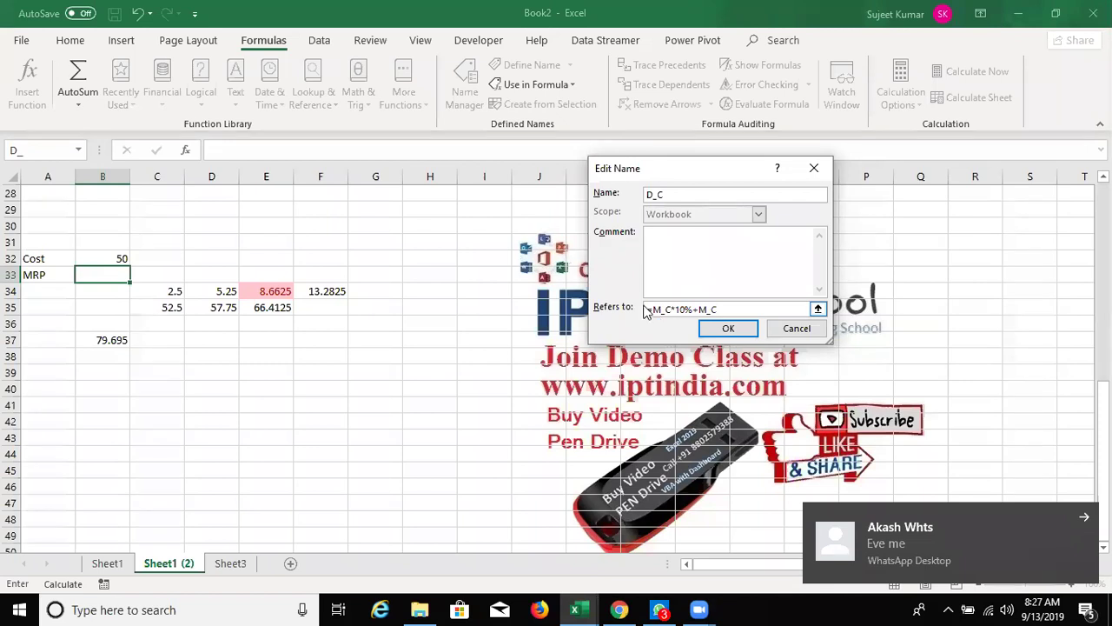
click(652, 310)
text(()
click(697, 309)
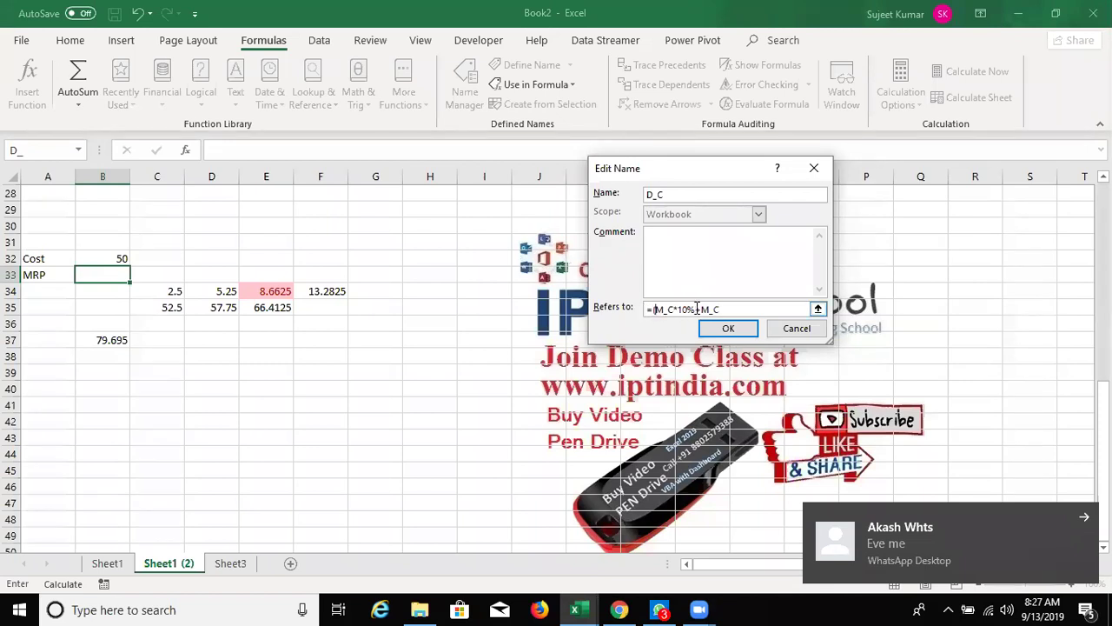
text())
click(713, 327)
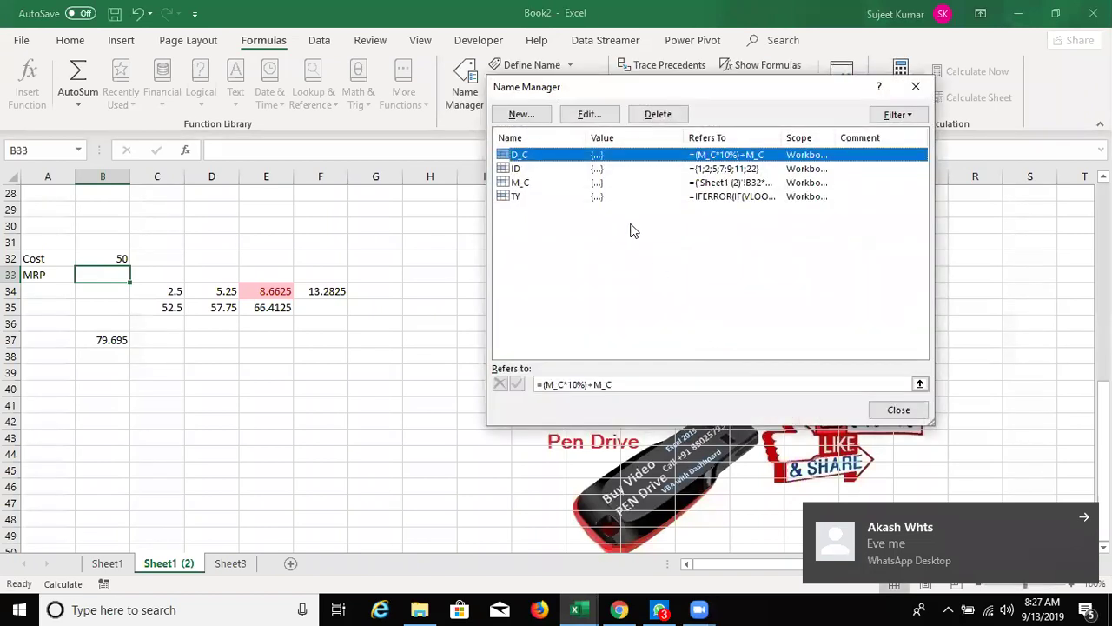
Create the workbook name H_C referring to =(D_C*15%)+D_C.
click(522, 184)
click(532, 159)
click(521, 114)
text(H_C)
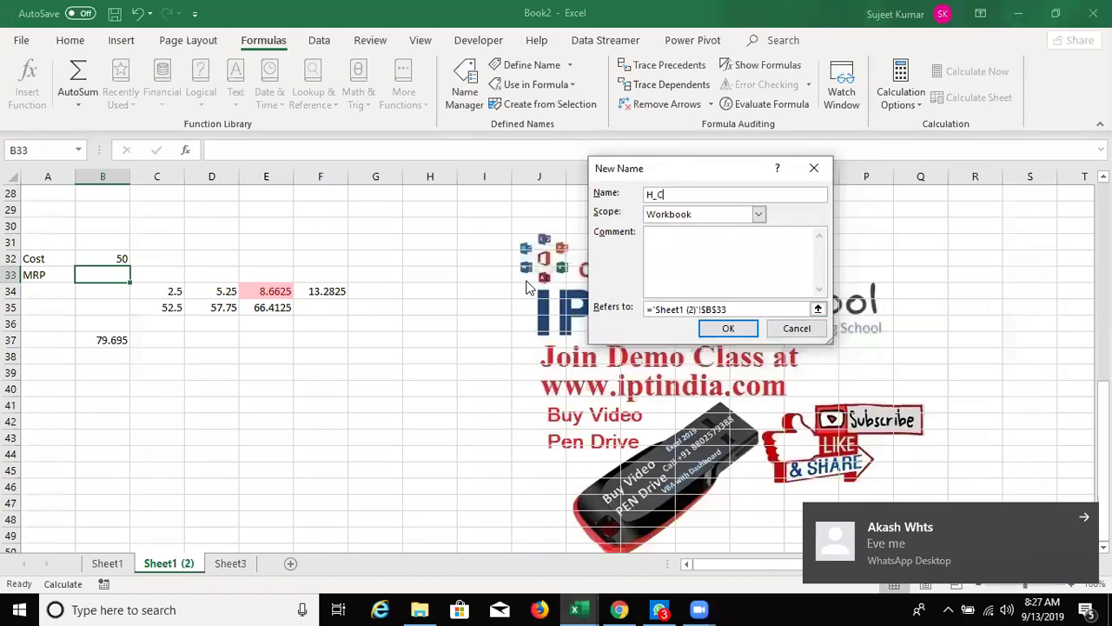
click(718, 309)
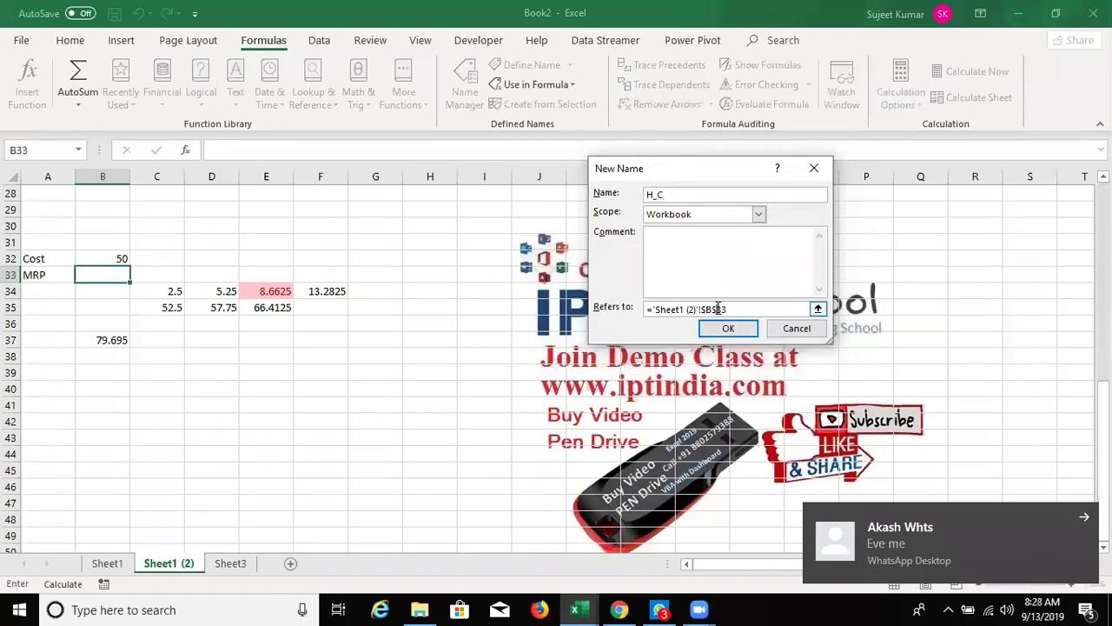
drag(737, 308, 549, 278)
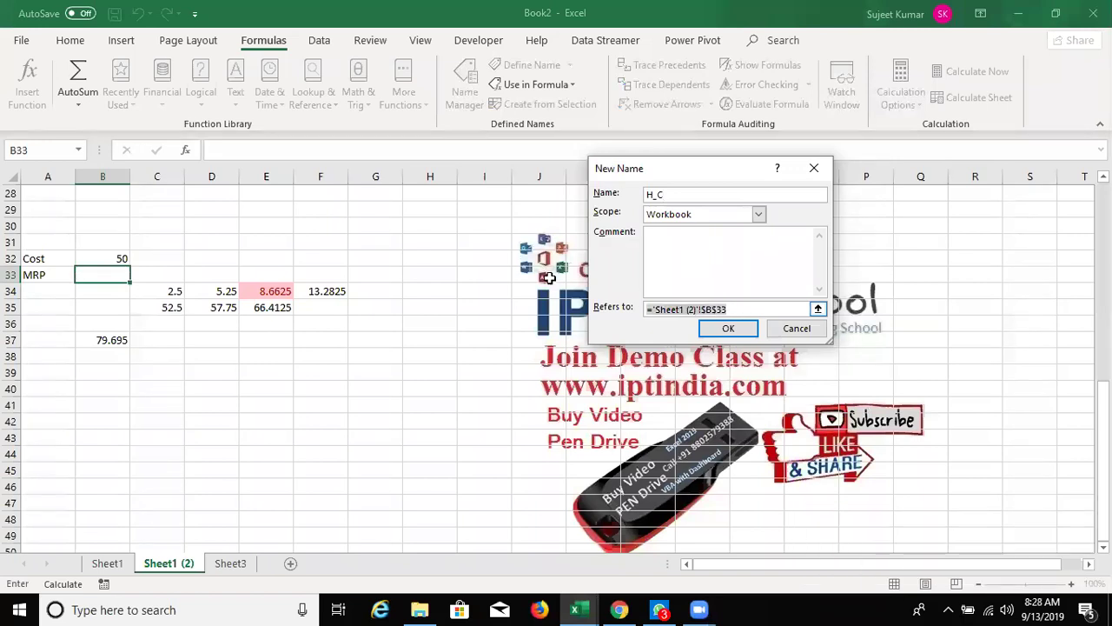
text(=)
text(i)
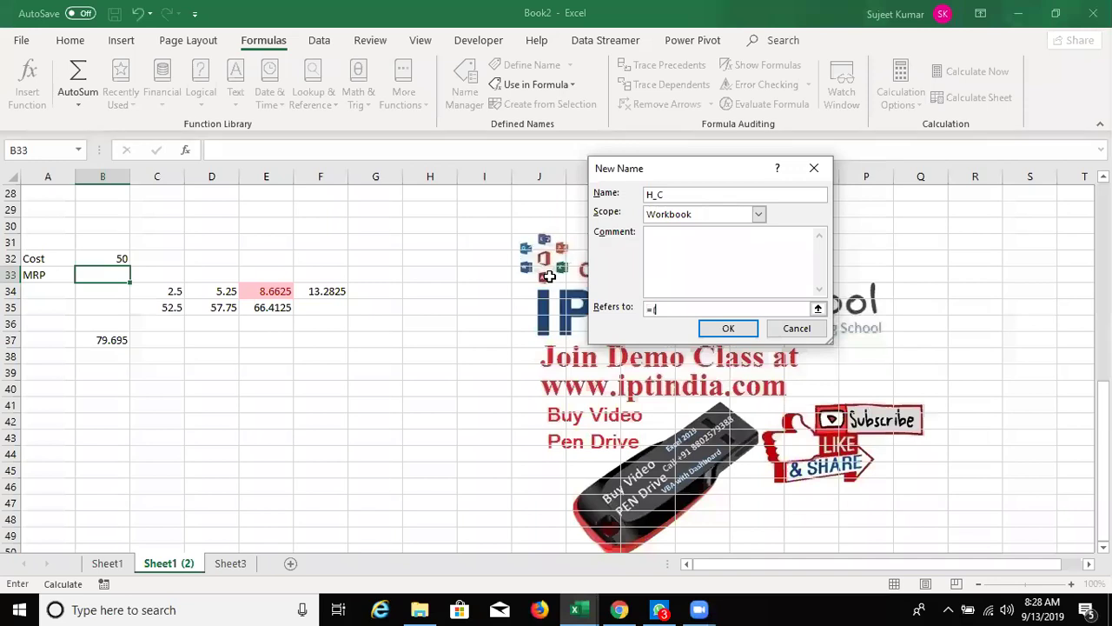
text(D)
text(5)
text(%)
text(%)
text(+)
text(D)
text(C)
click(728, 330)
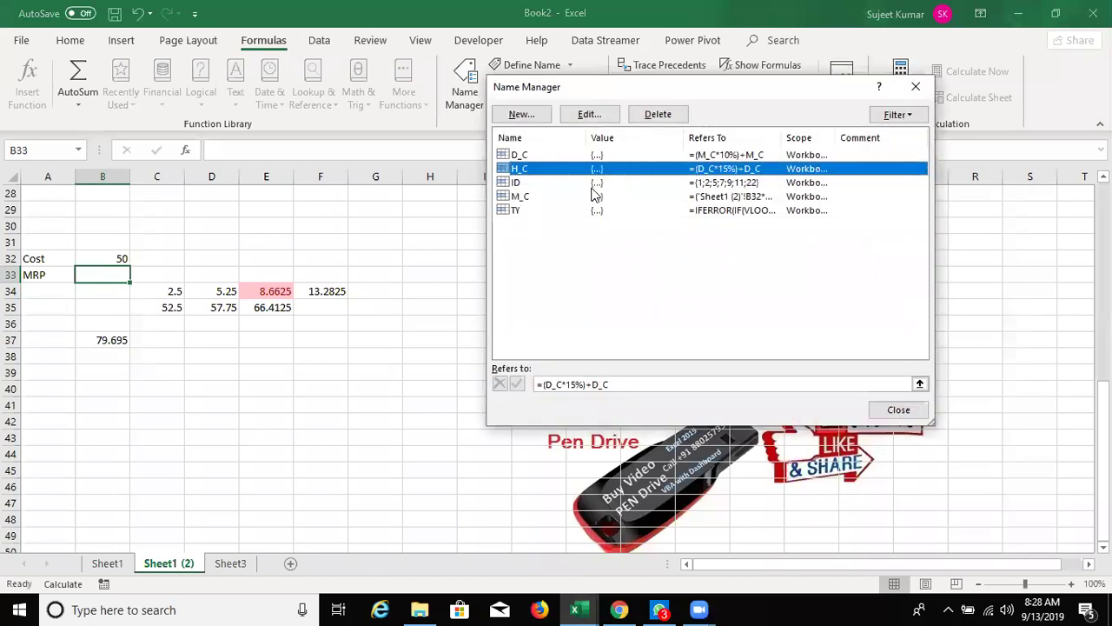
Create the name MRP referring to =(H_C*20%)+H_C, then close Name Manager.
click(518, 116)
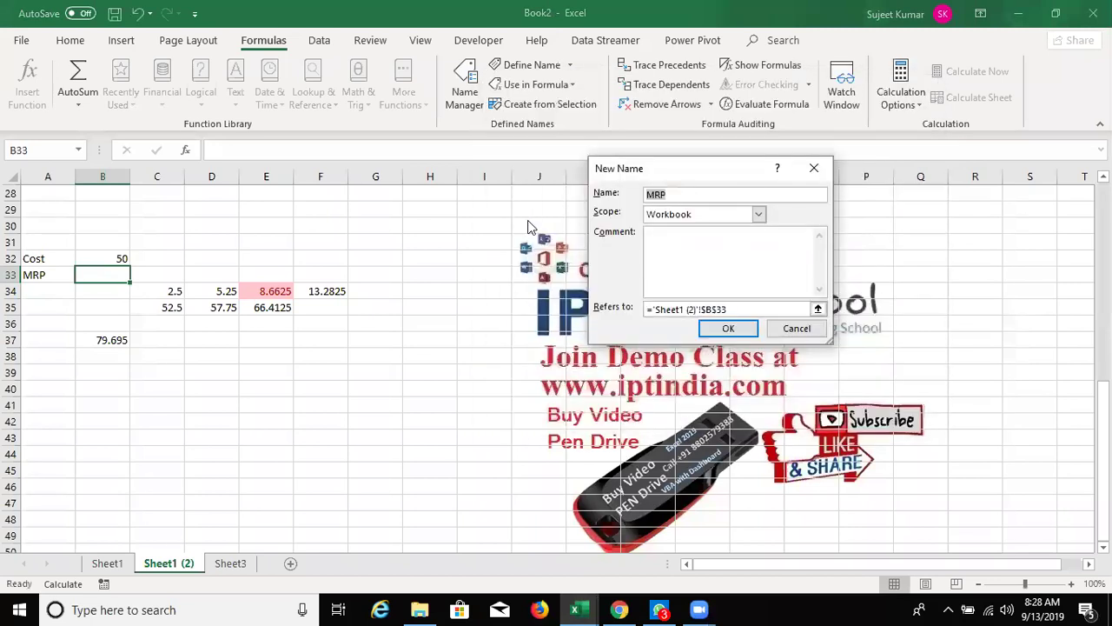
text(MRP)
click(735, 309)
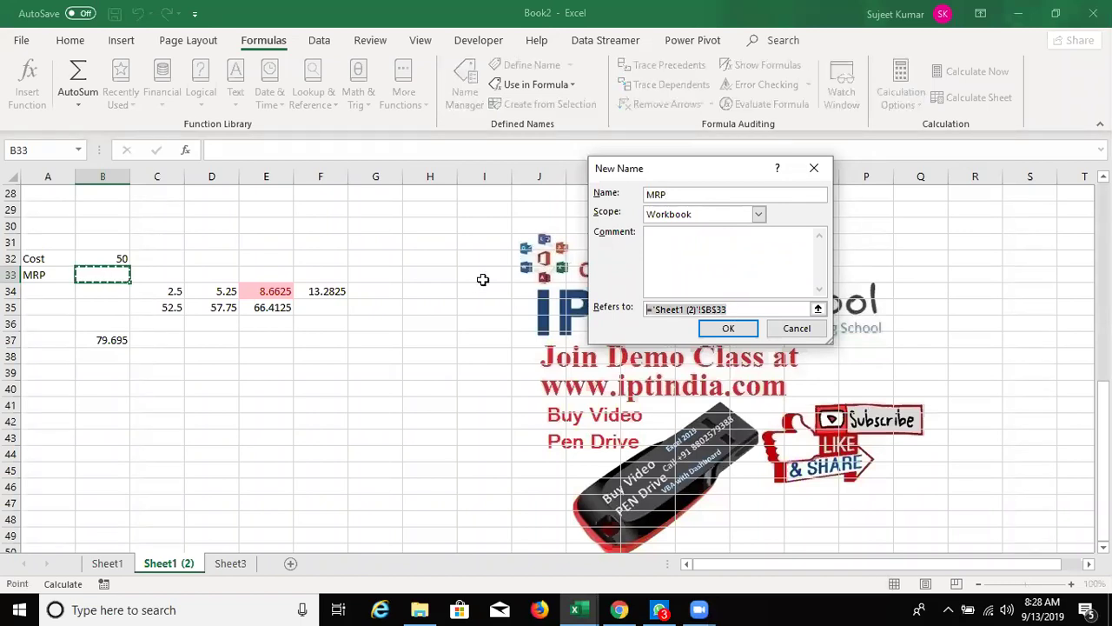
text(=()
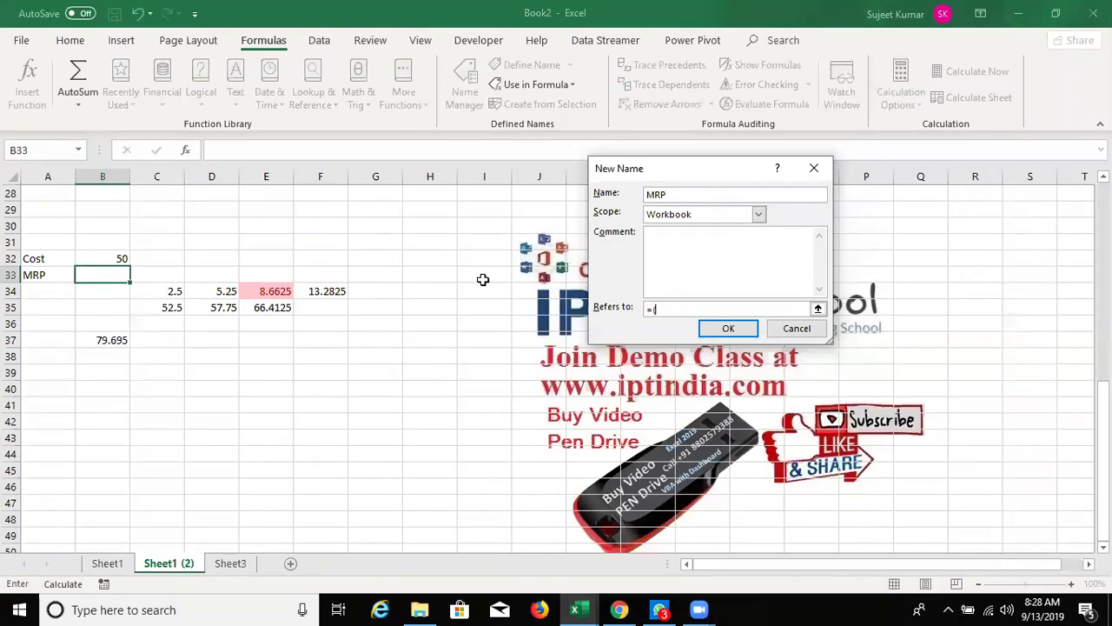
text(H_C*20%))
text(+)
text(H_C)
click(711, 333)
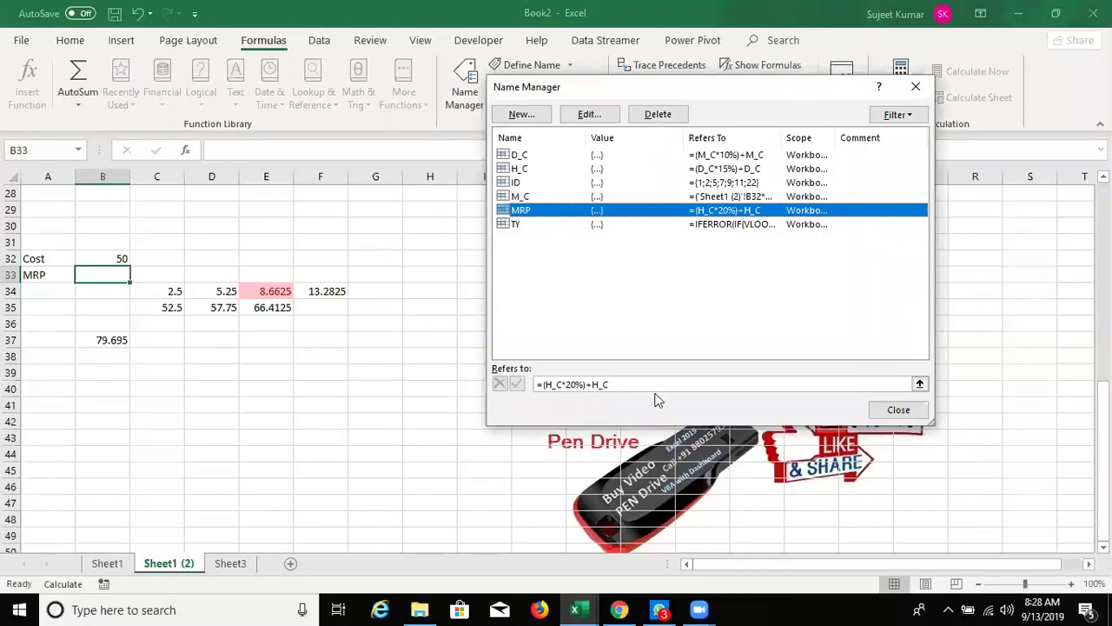
click(898, 409)
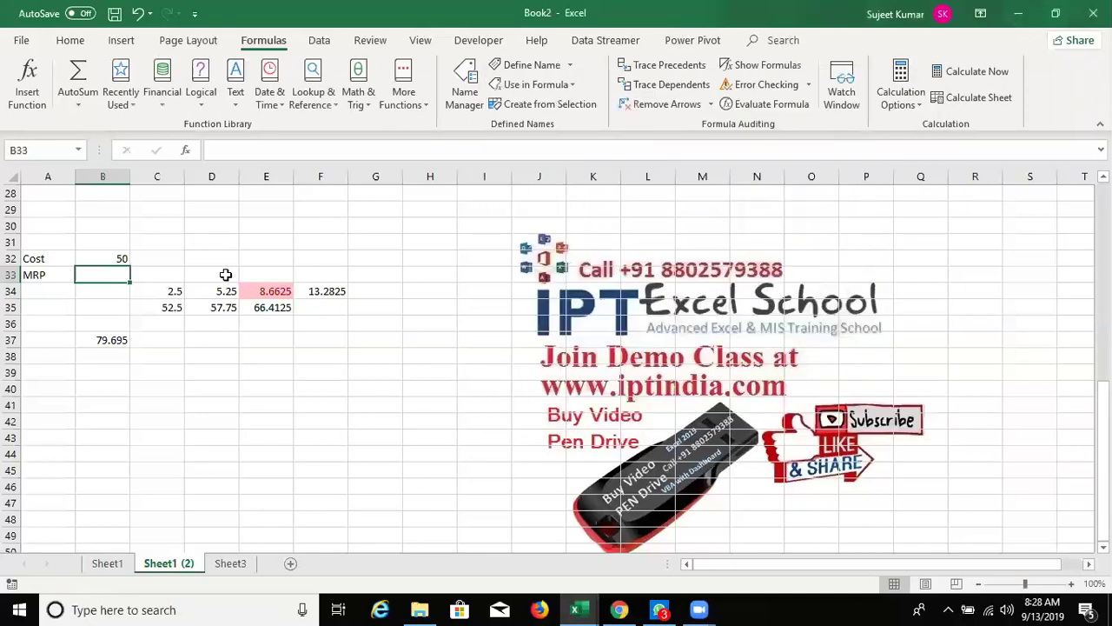
text(=m)
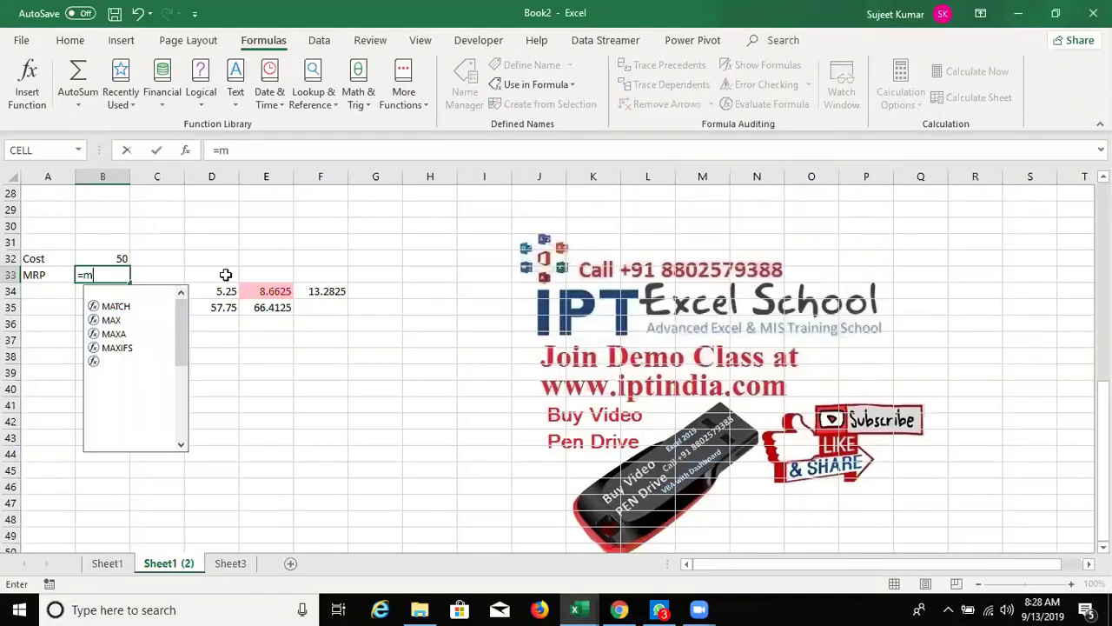
text(rp)
key(Tab)
key(Return)
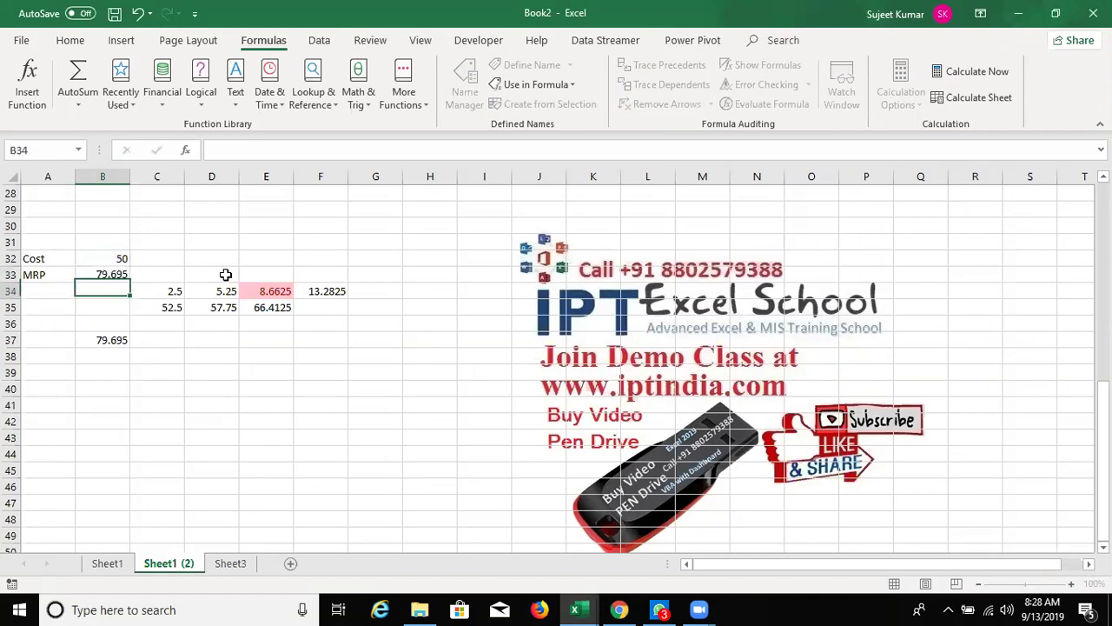
key(Up)
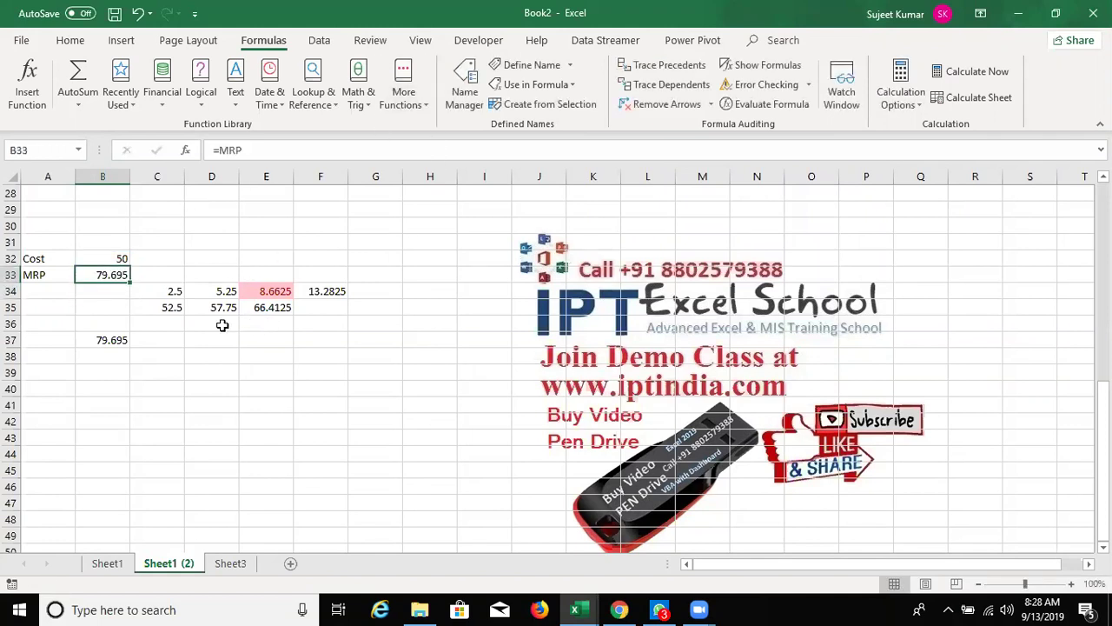
click(113, 339)
click(157, 301)
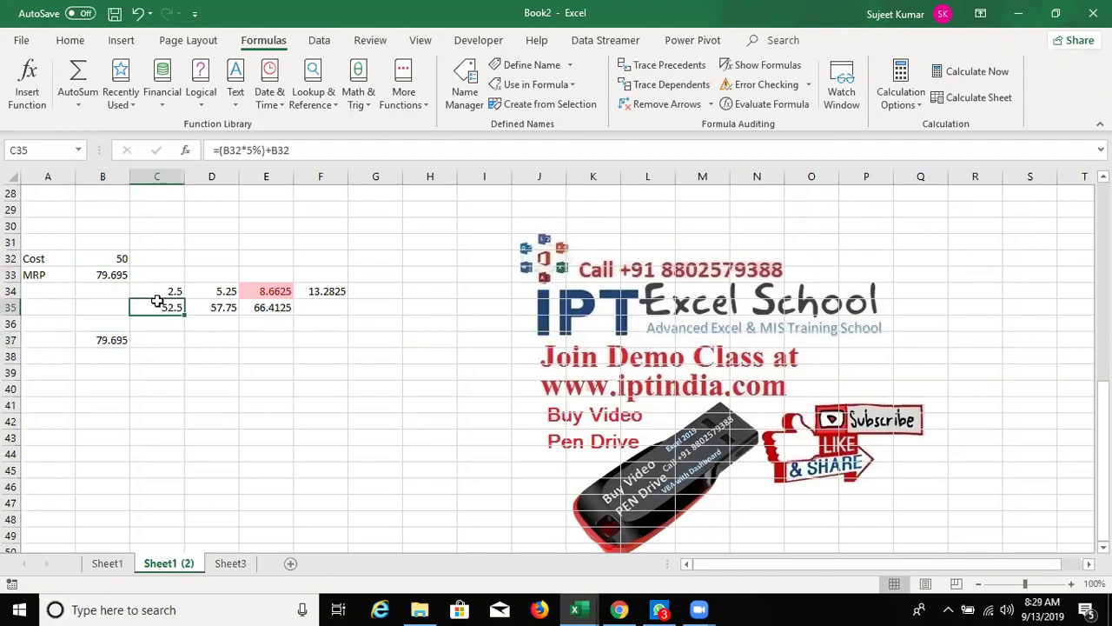
click(118, 339)
double_click(118, 339)
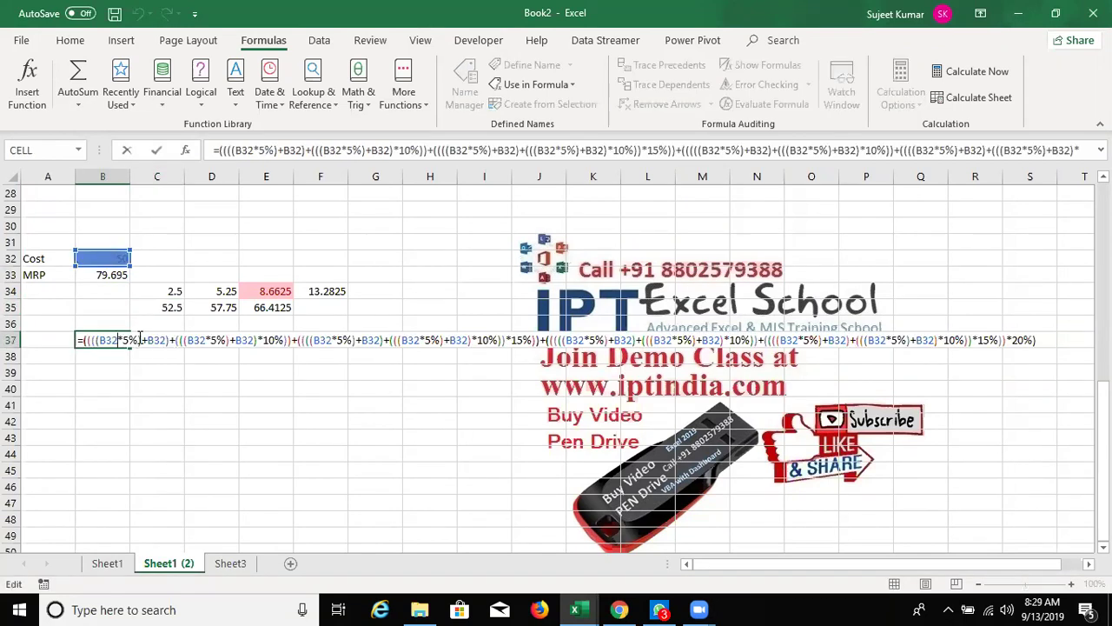
double_click(218, 340)
click(278, 339)
key(Escape)
click(120, 276)
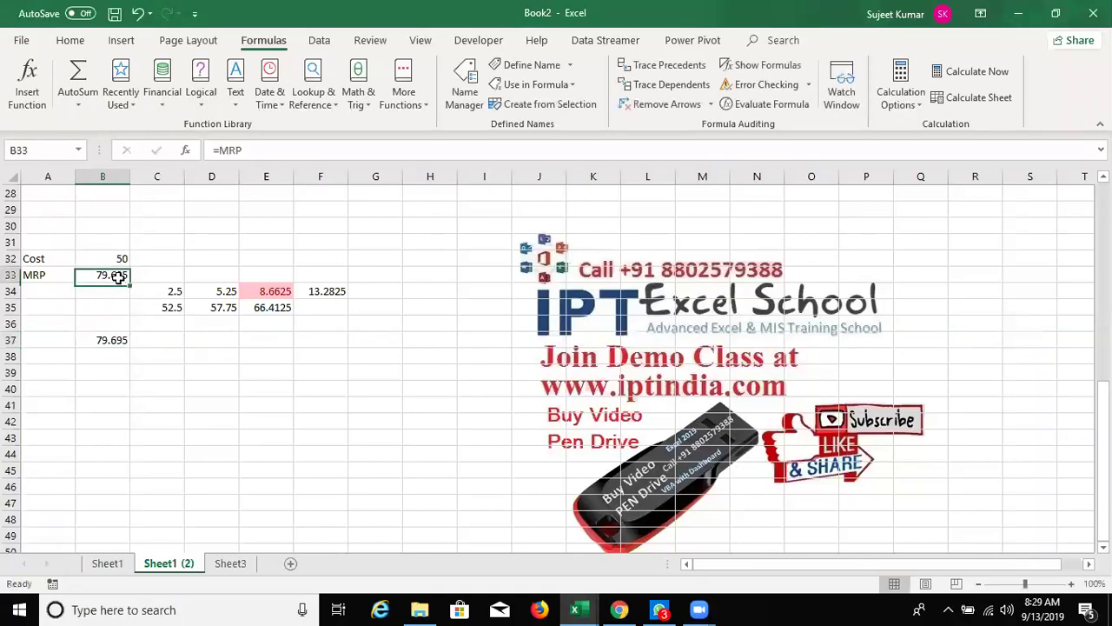
Check M_C's Refers to formula in Name Manager, then switch to Sheet3.
click(469, 98)
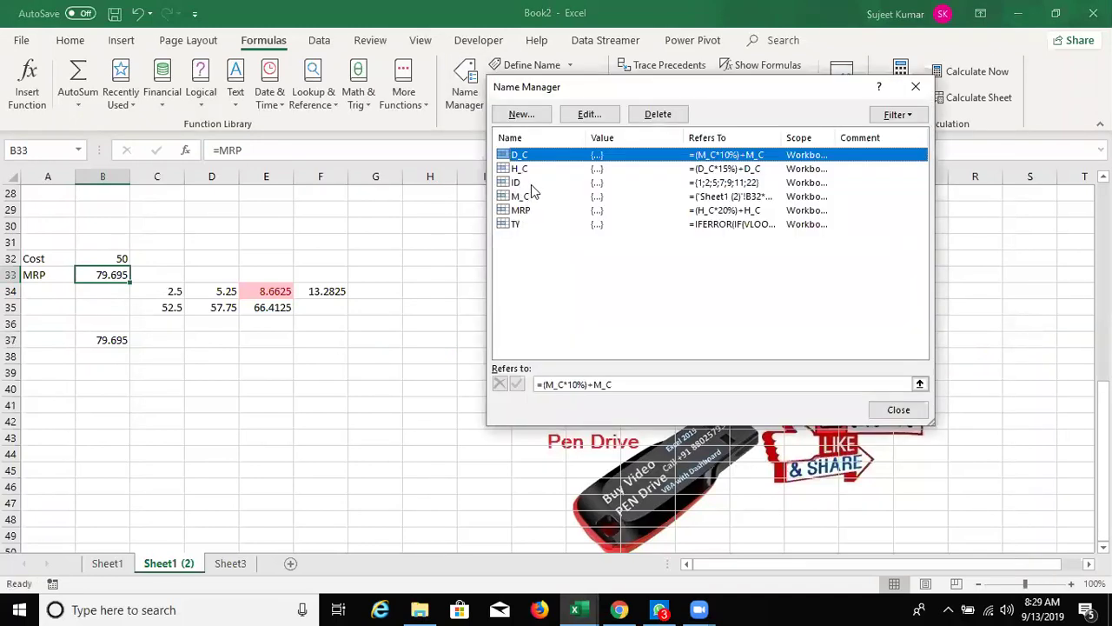
click(532, 197)
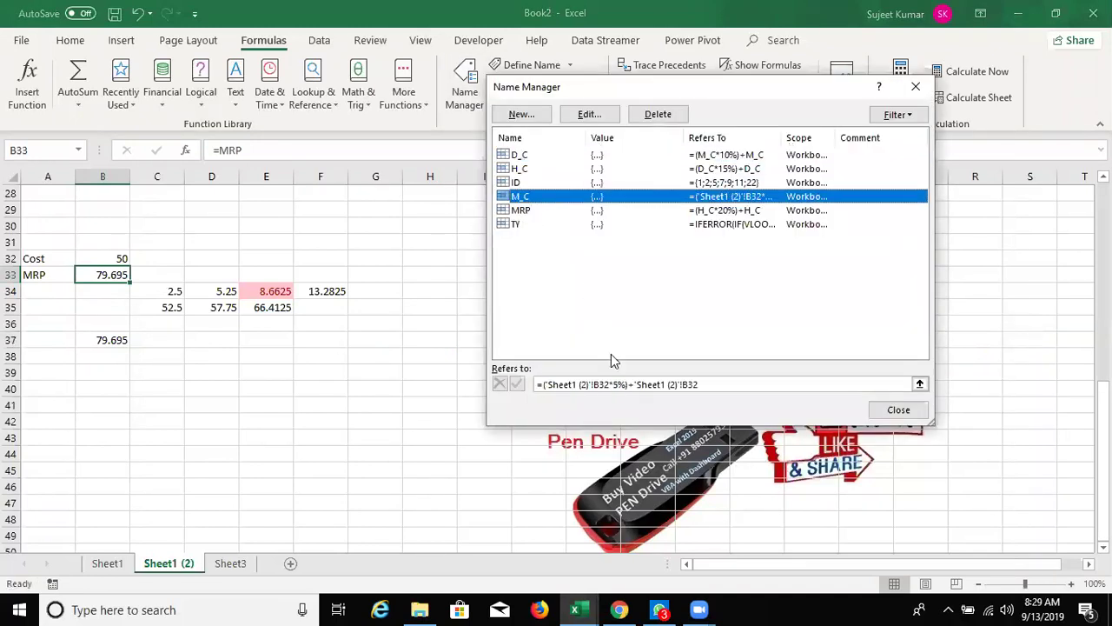
click(616, 383)
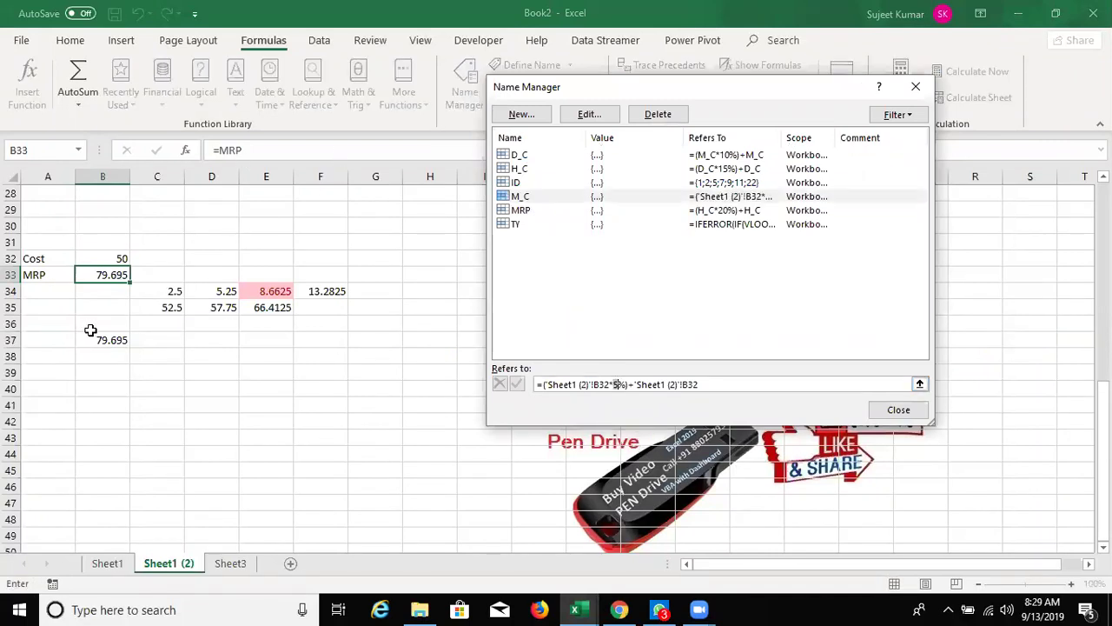
key(Return)
key(Return)
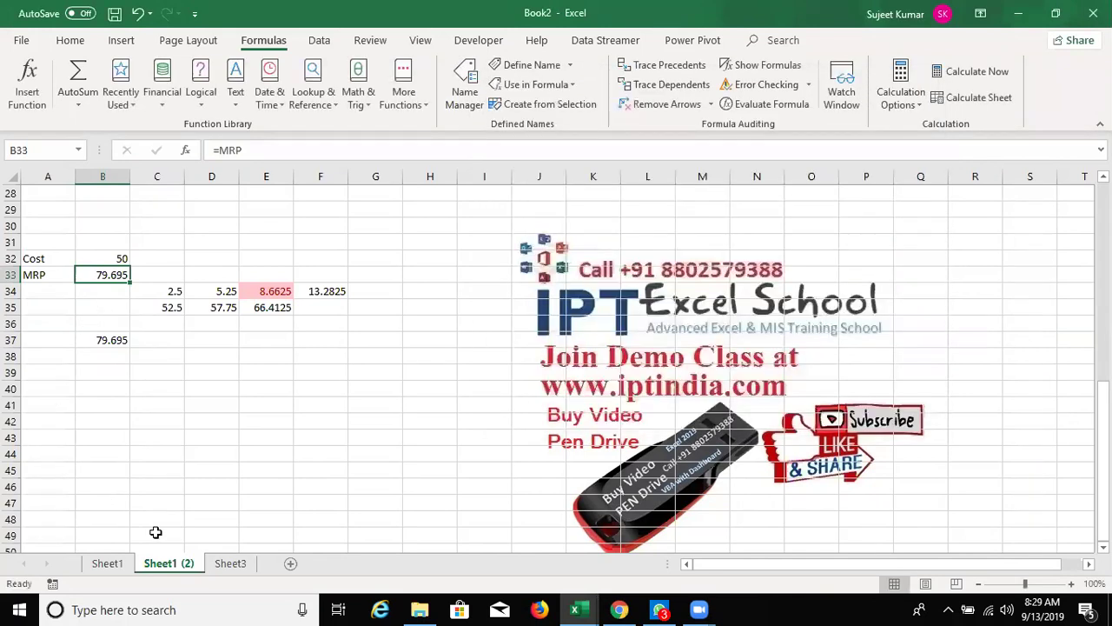
click(230, 563)
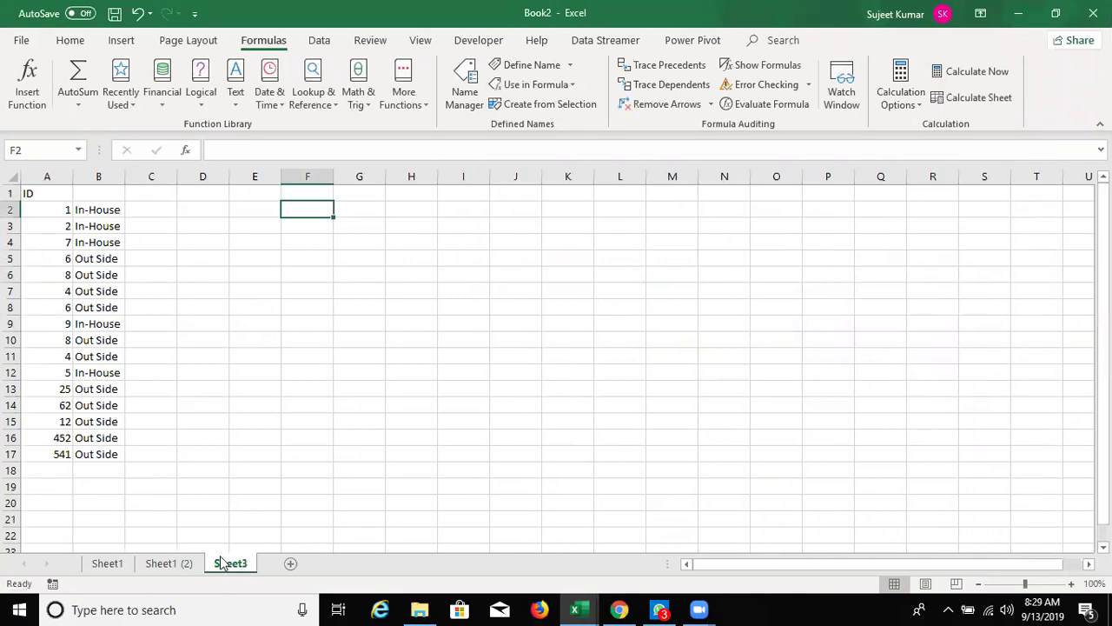
Add Sheet4, then insert the Loan Amortization template from Spreadsheet Solutions as a new sheet.
click(288, 565)
right_click(272, 561)
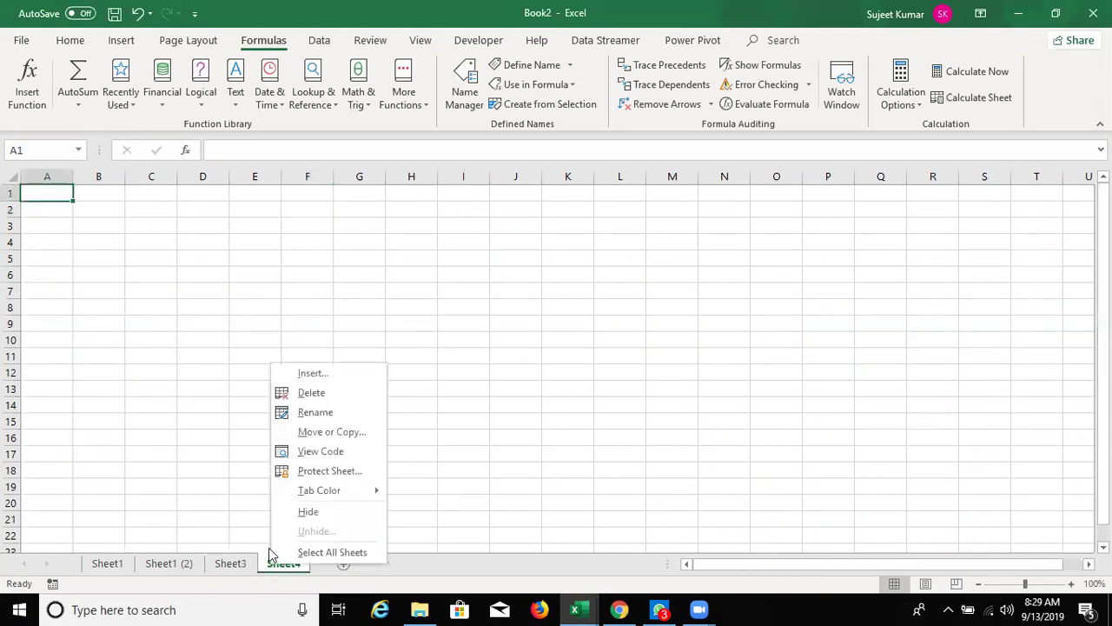
click(350, 375)
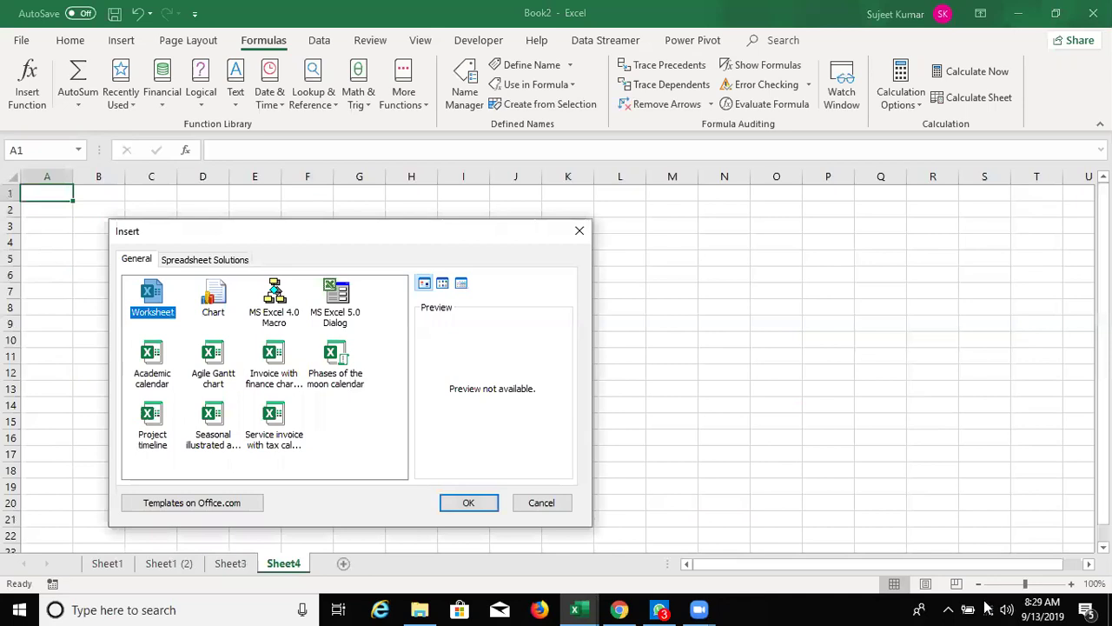
click(987, 608)
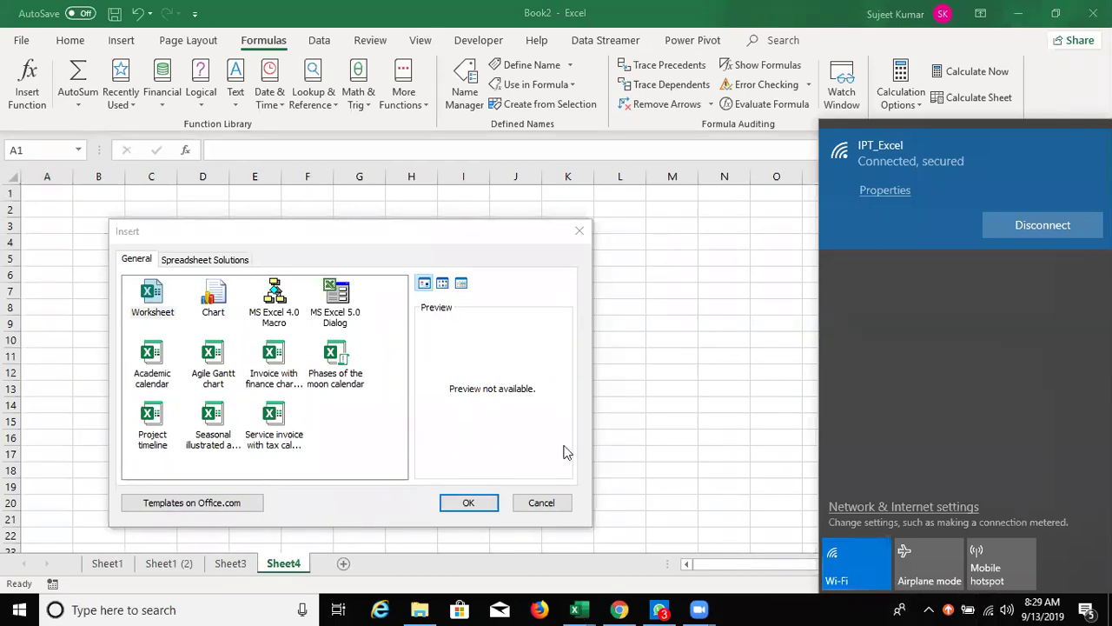
click(571, 608)
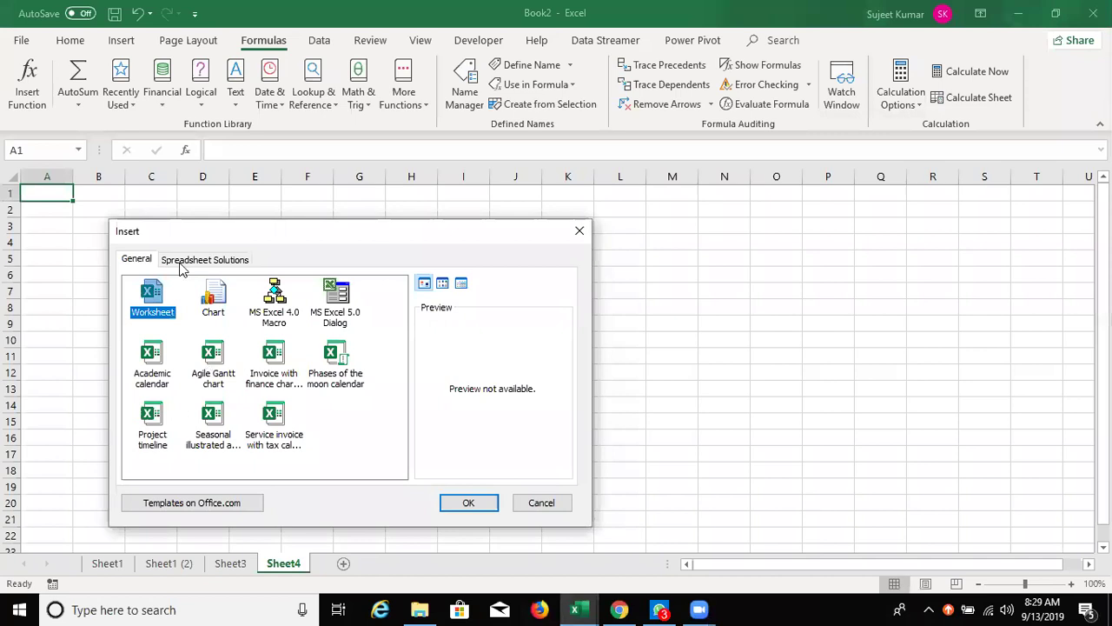
click(185, 262)
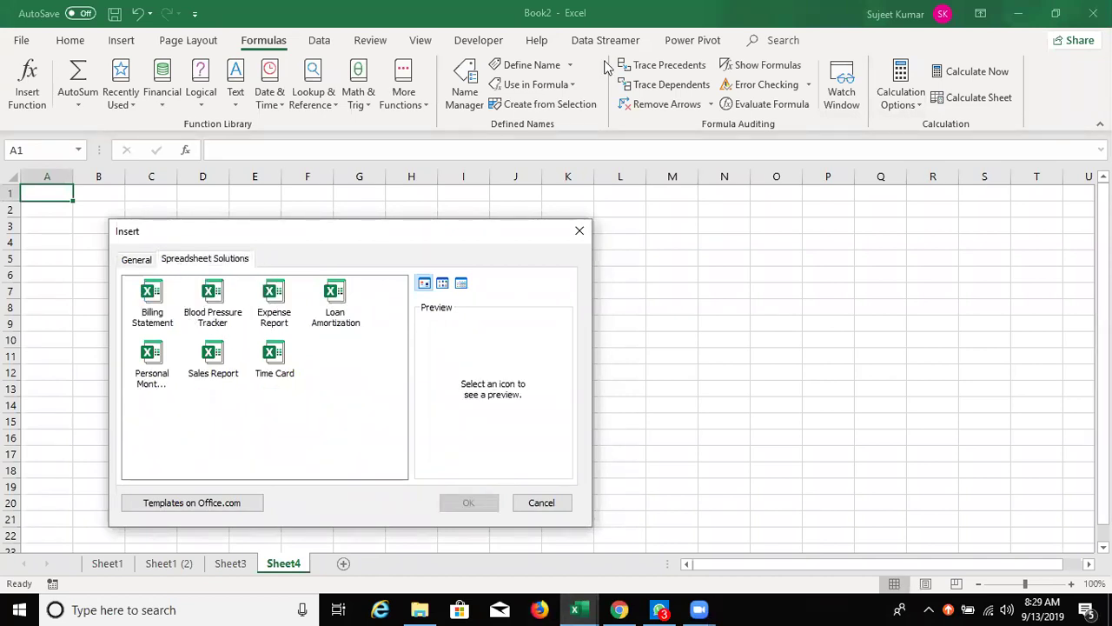
click(358, 314)
click(474, 504)
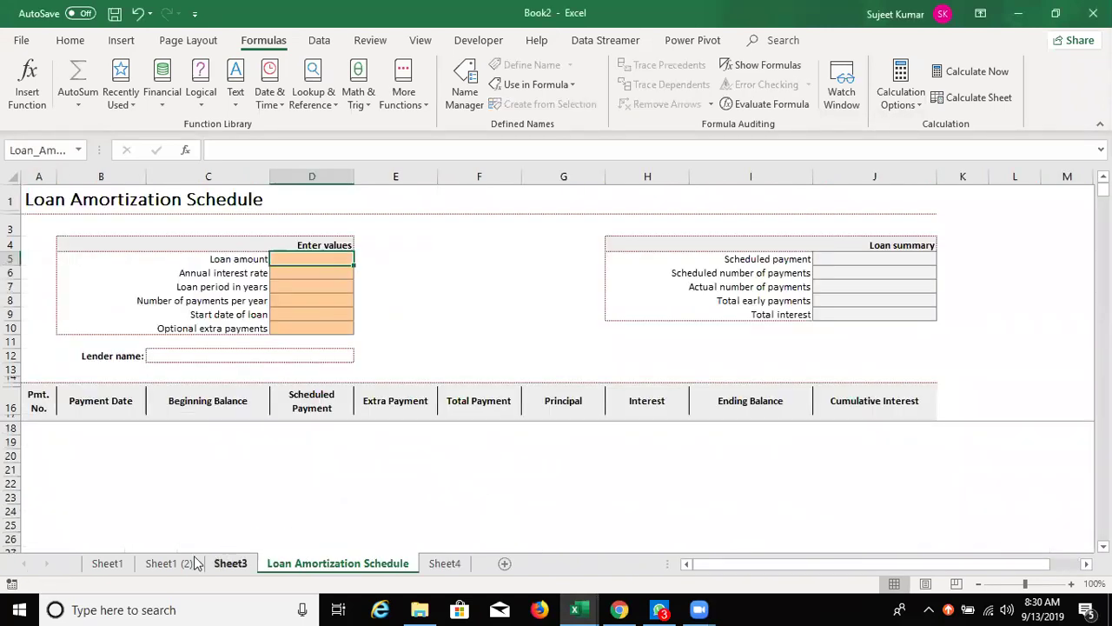
On Sheet1 (2), inspect B33's =MRP formula and B37's long nested formula without changing them.
click(109, 563)
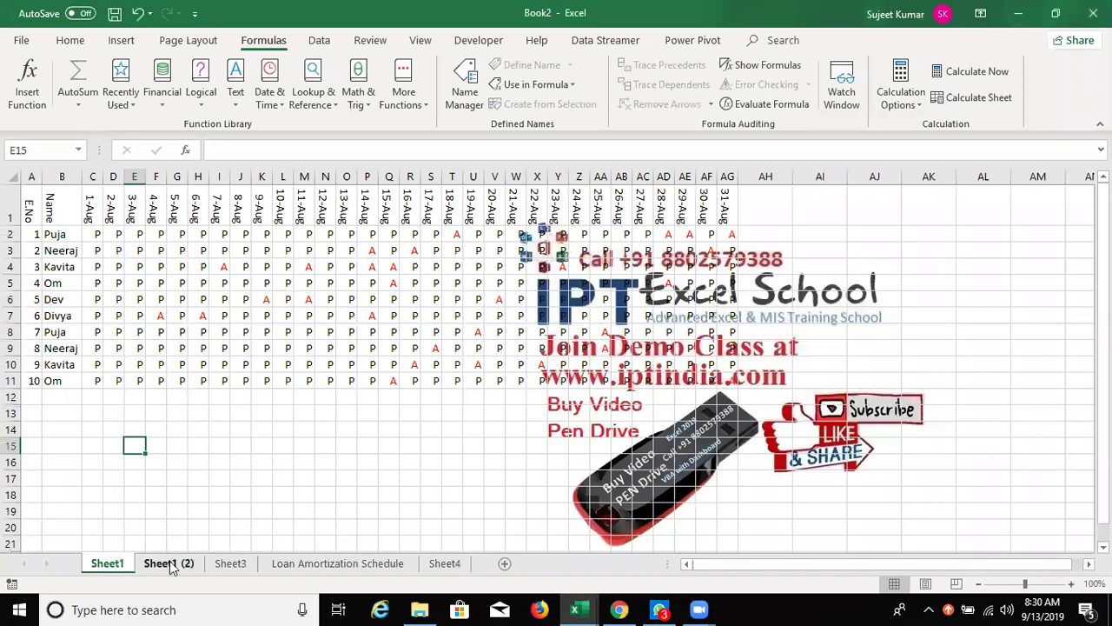
click(165, 564)
double_click(113, 273)
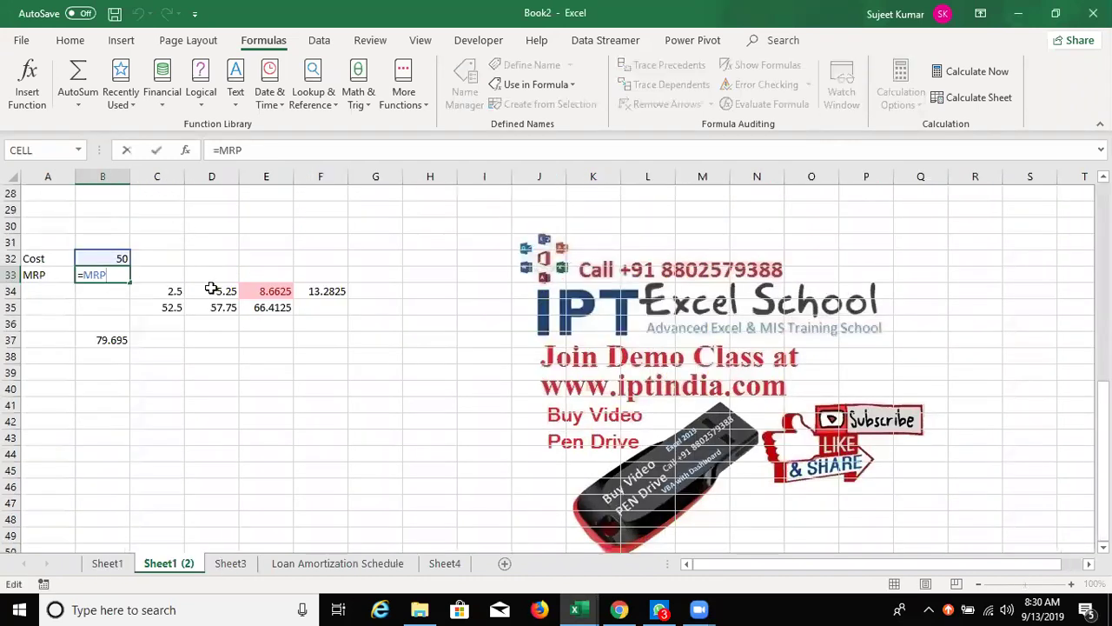
key(ctrl+Return)
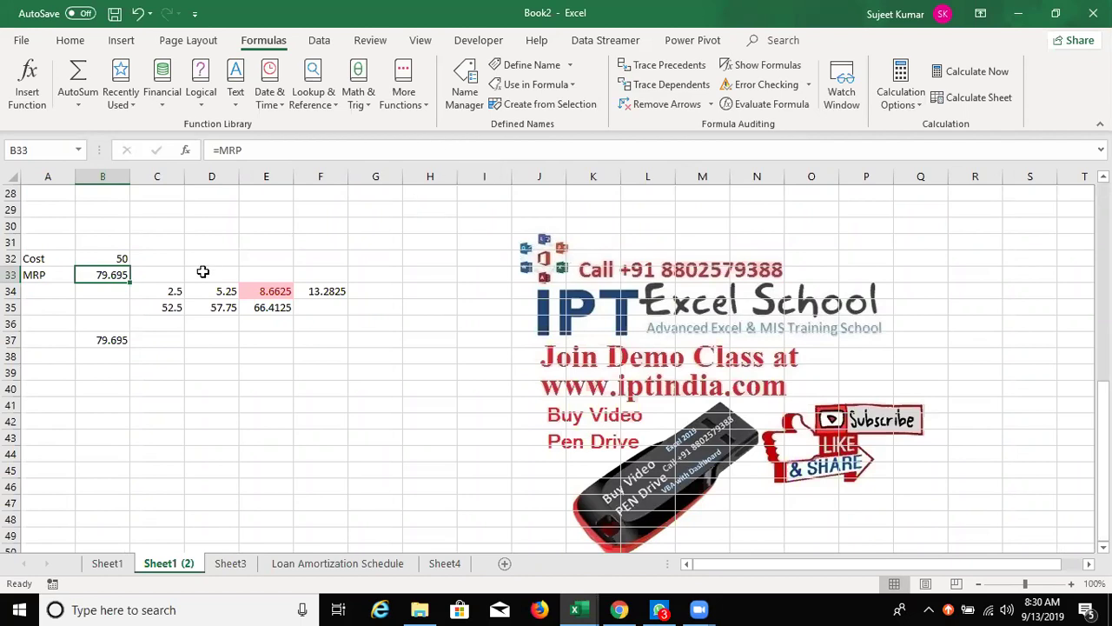
click(114, 340)
double_click(114, 339)
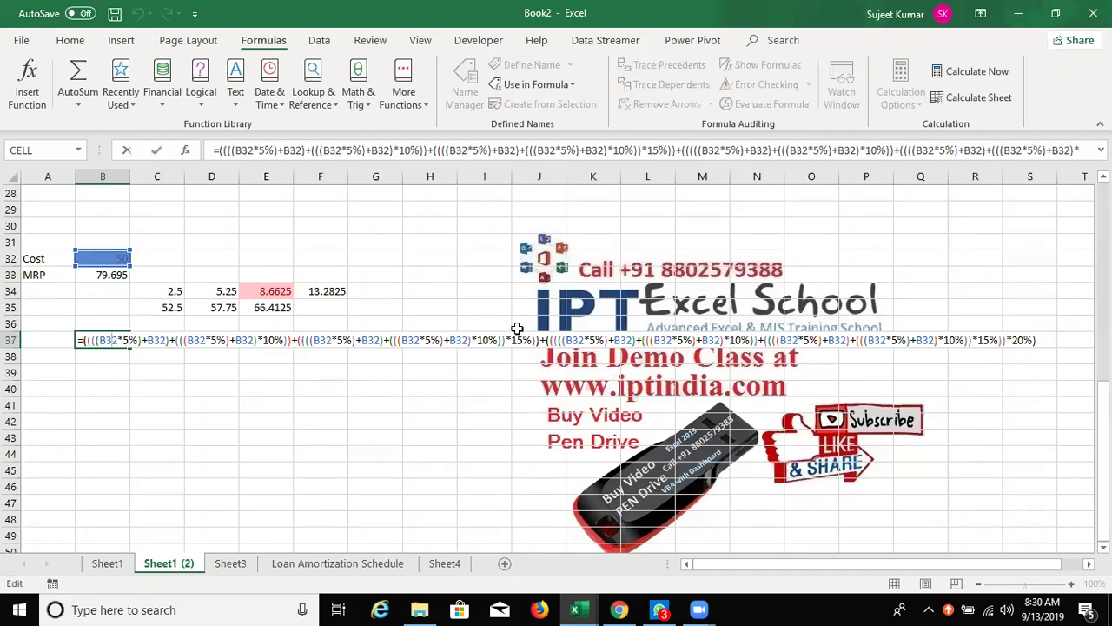
key(Return)
Check D_C's definition in Name Manager, then switch to the empty Sheet4.
click(126, 278)
click(453, 112)
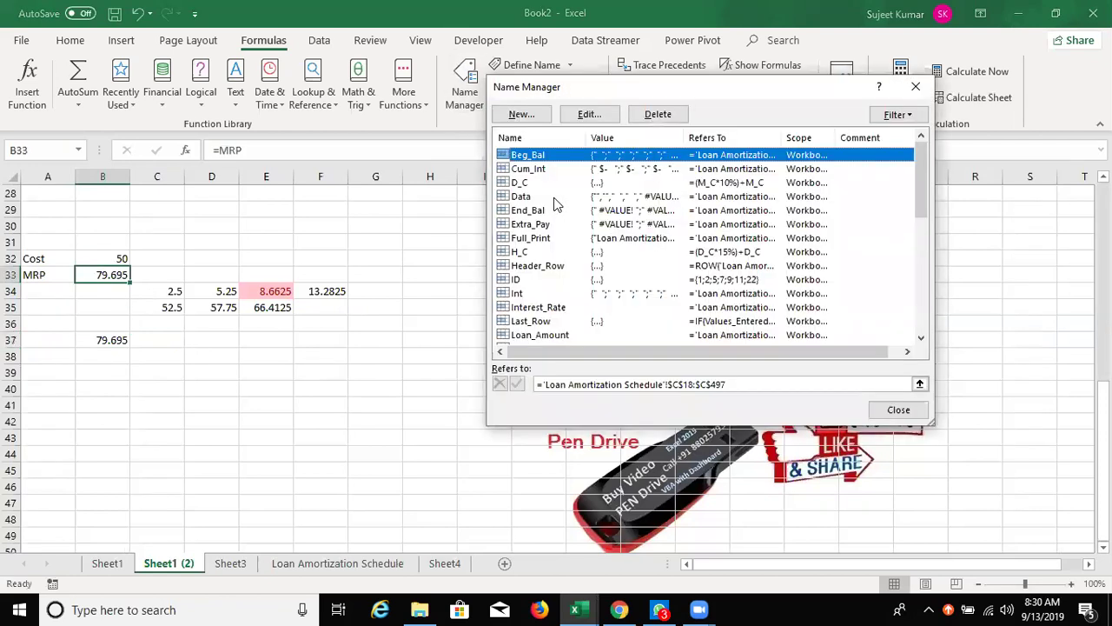
click(547, 183)
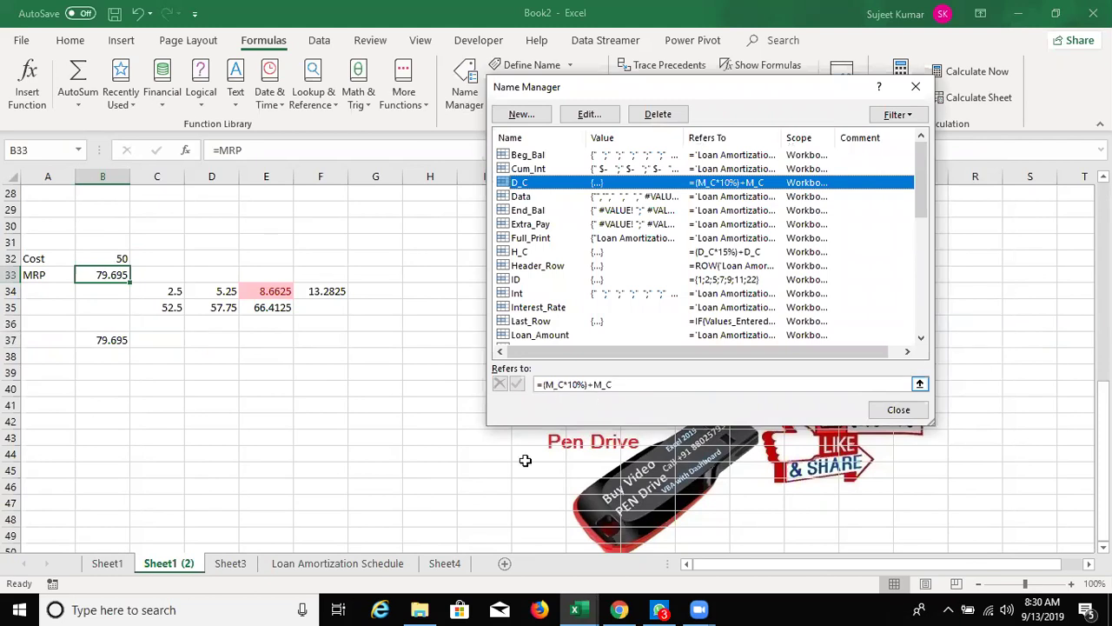
key(Escape)
click(458, 565)
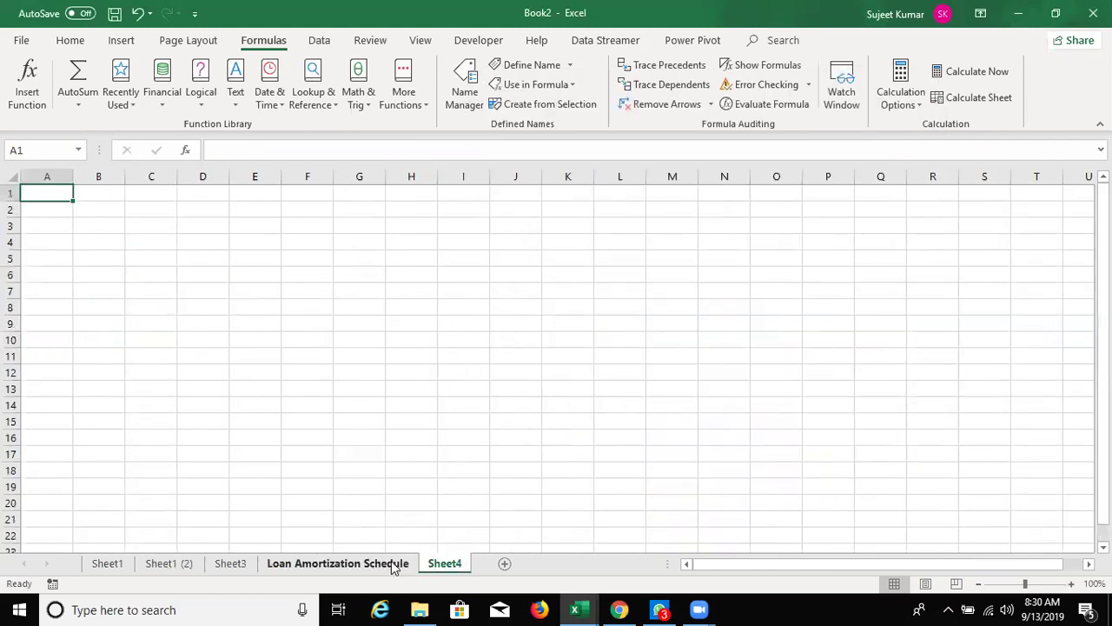
Browse the Spreadsheet Solutions templates without inserting, then display the Loan Amortization Schedule sheet.
right_click(447, 564)
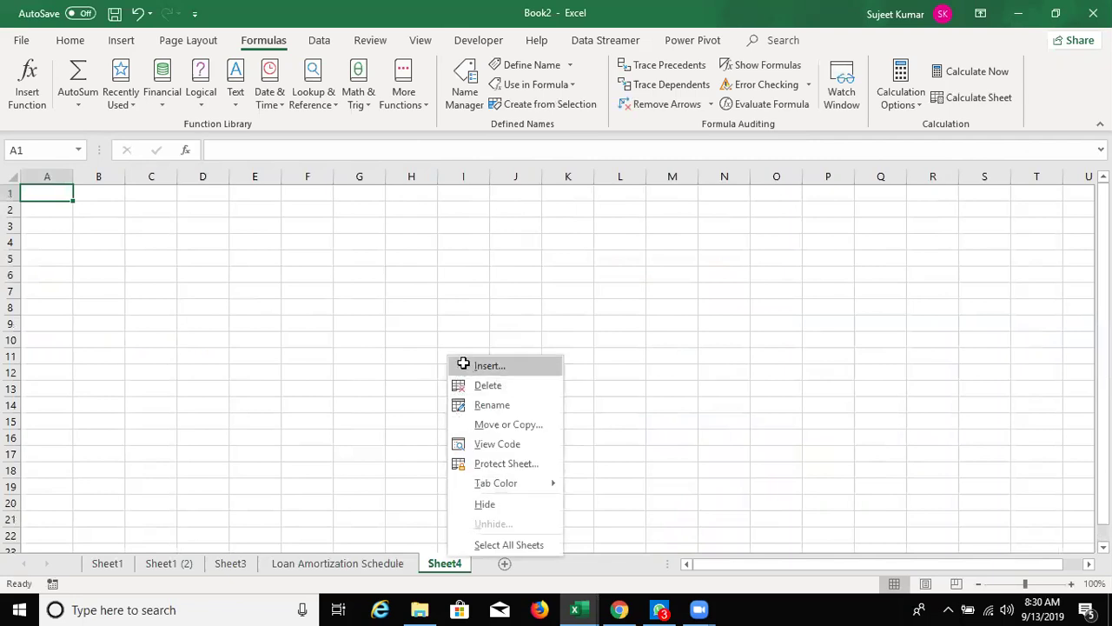
click(459, 362)
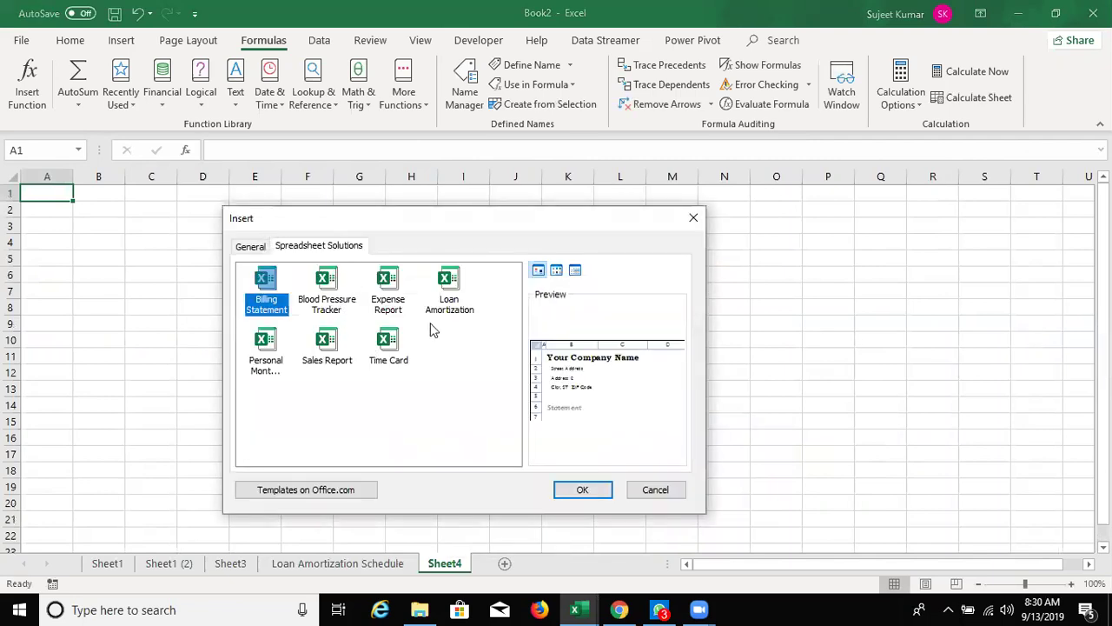
click(441, 314)
click(247, 247)
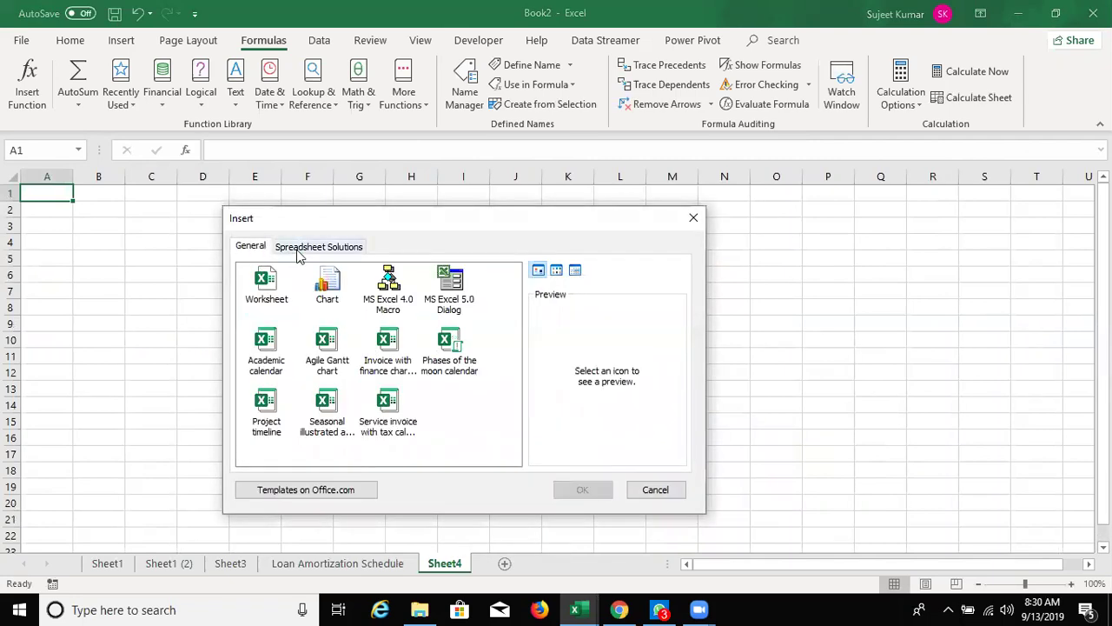
click(298, 250)
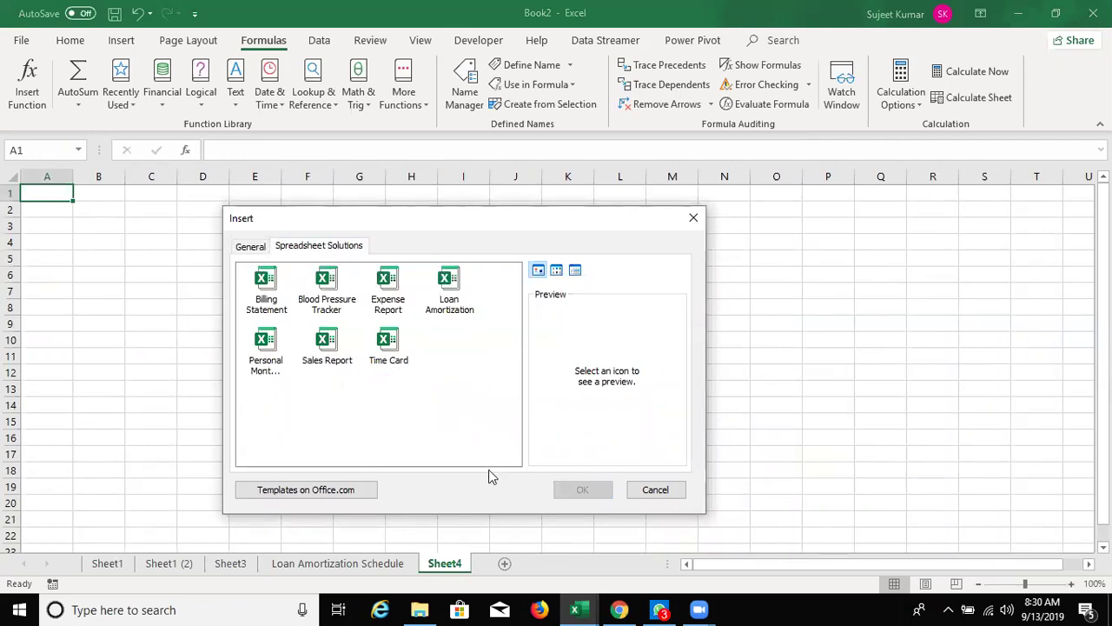
key(Escape)
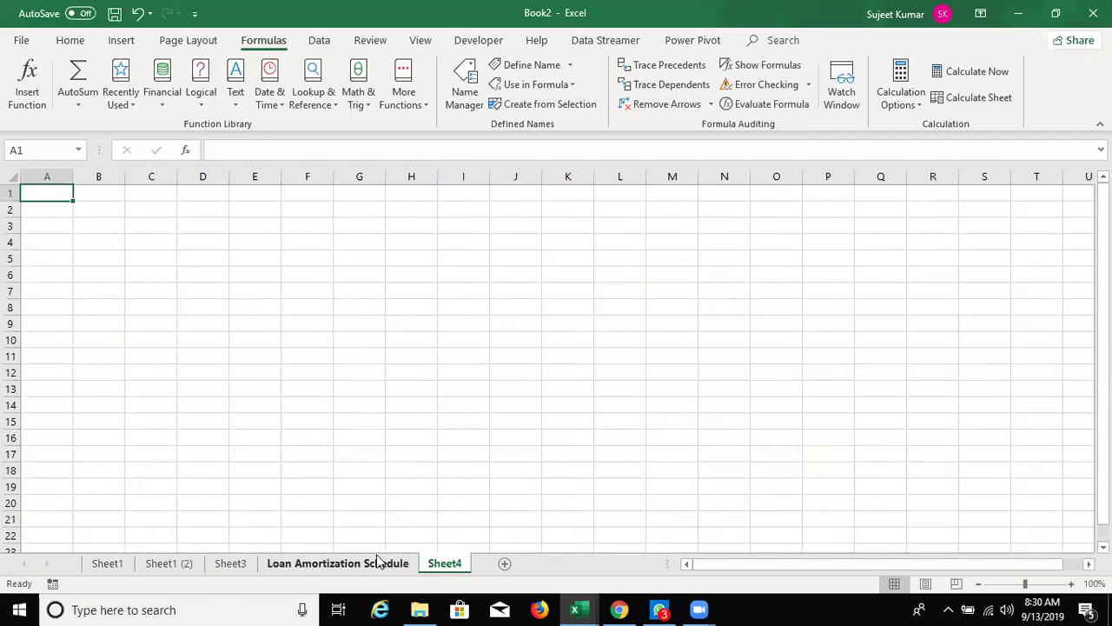
click(380, 561)
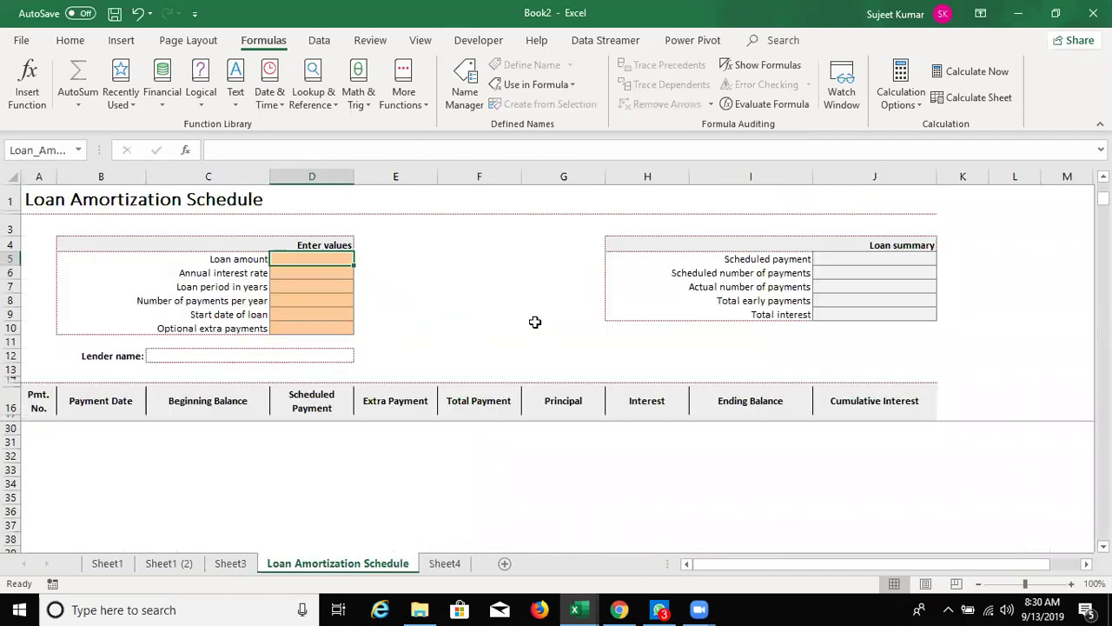
scroll(532, 323, up, 3)
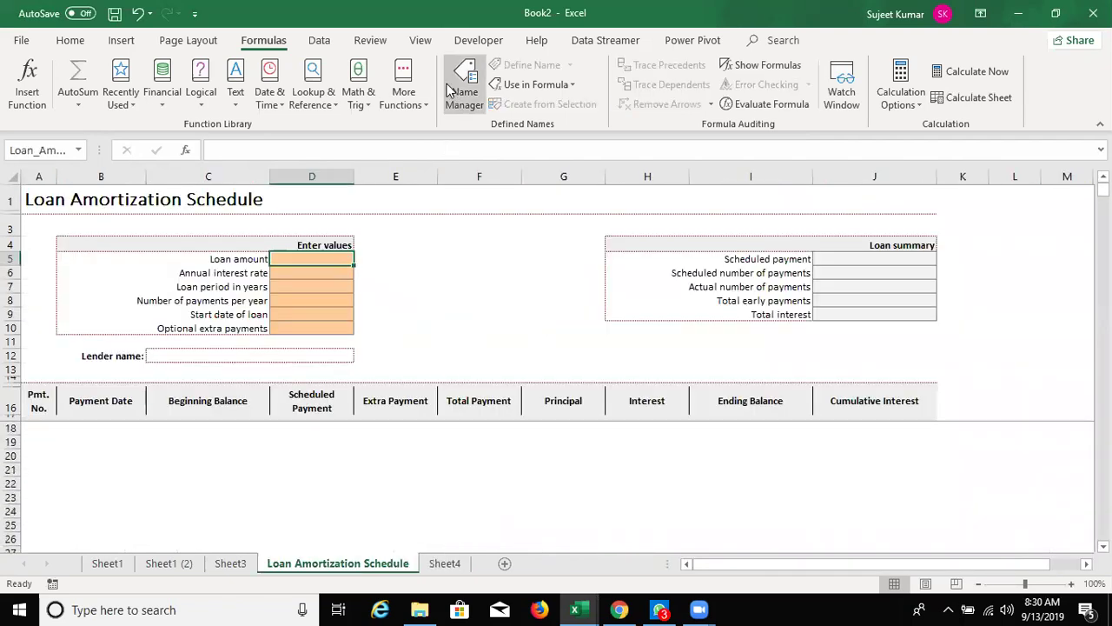
Enter loan amount 50000, rate 7%, 3 years, 12 payments/year and start date 9/13/2019 in D5:D9.
click(364, 40)
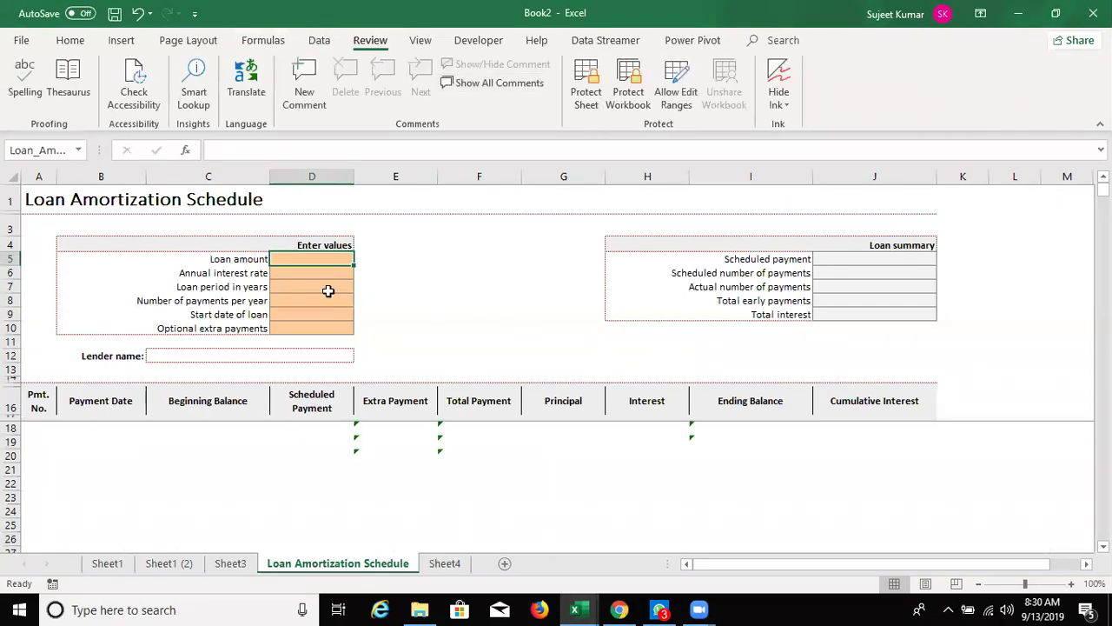
text(50000)
key(Return)
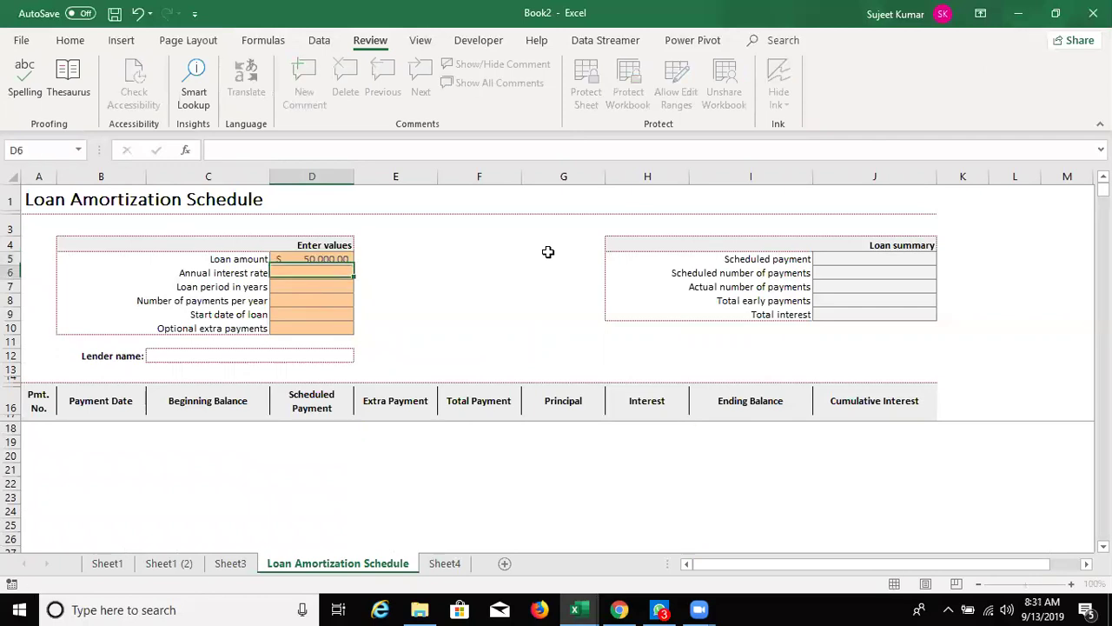
text(7%)
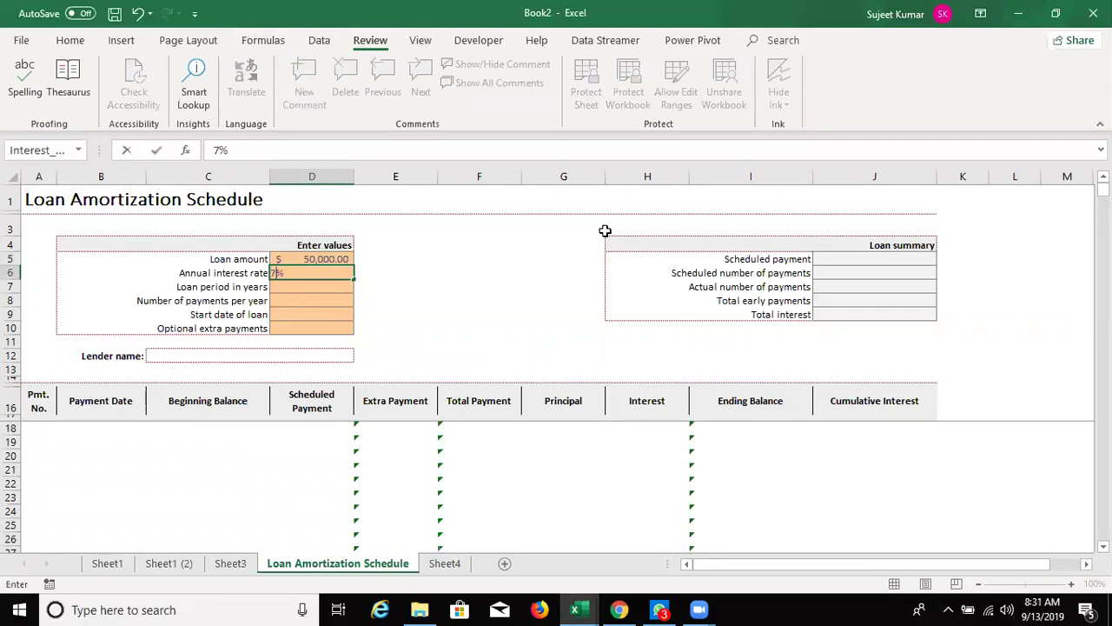
key(Return)
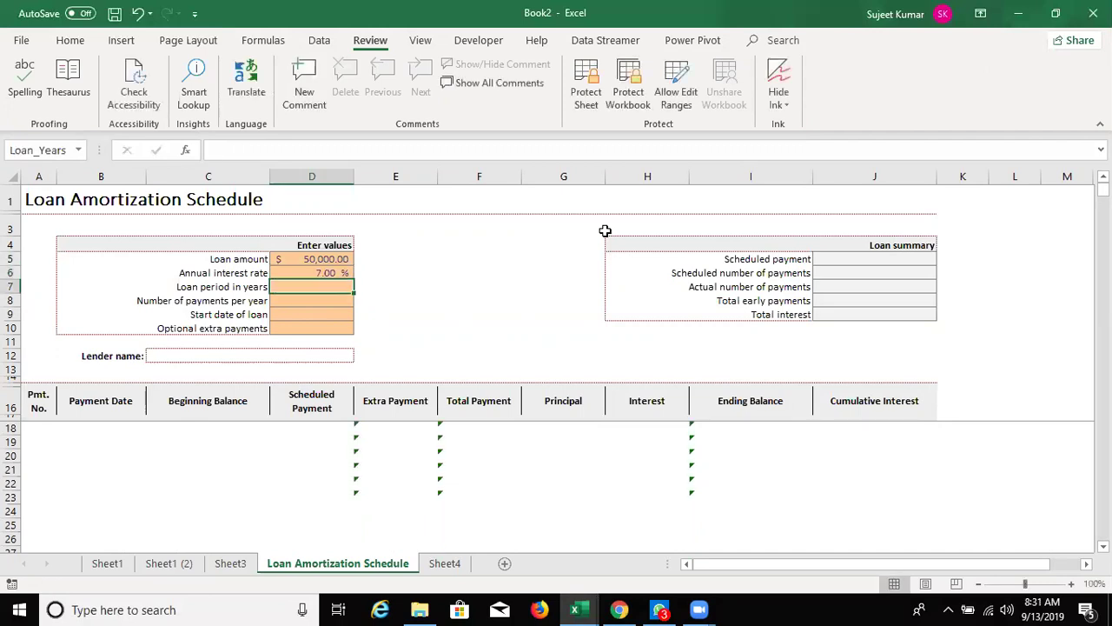
text(3)
key(Return)
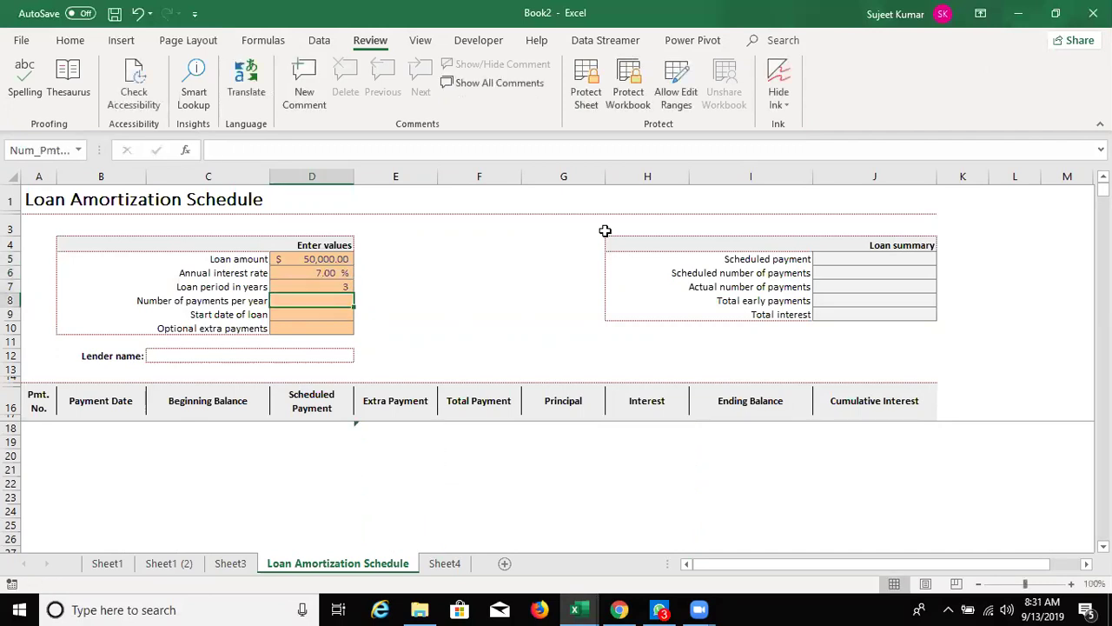
text(12)
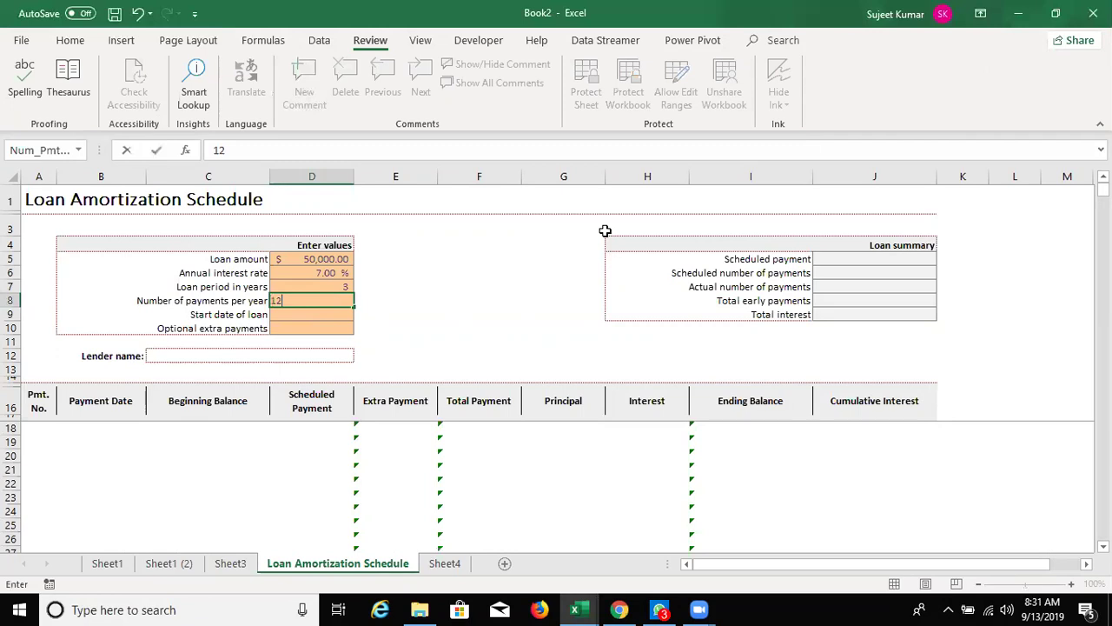
key(Return)
text(9/13/2019)
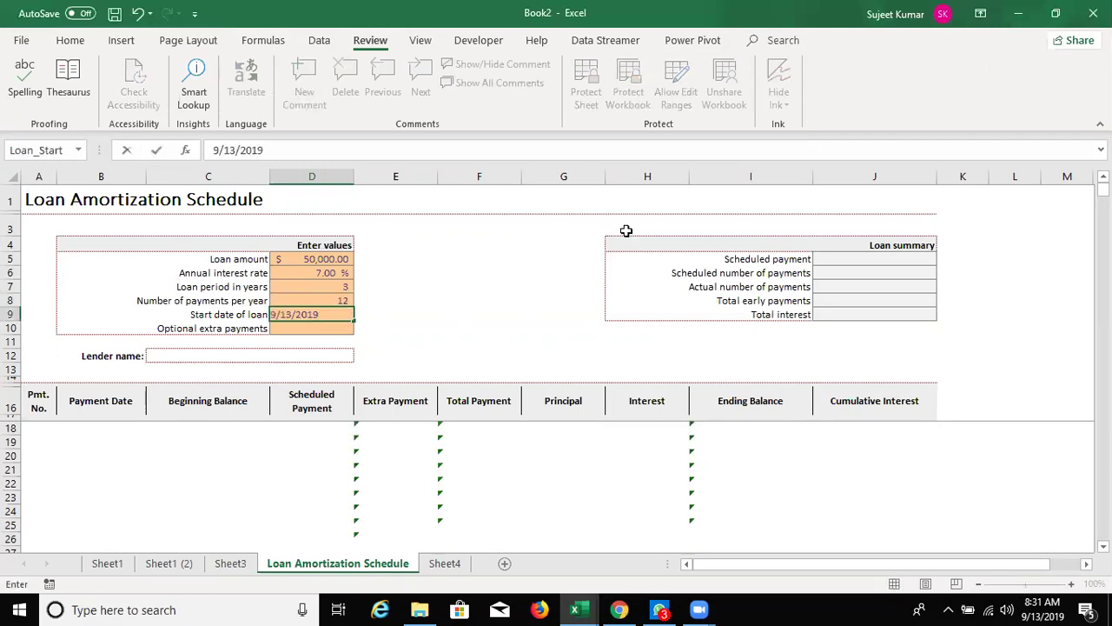
key(Return)
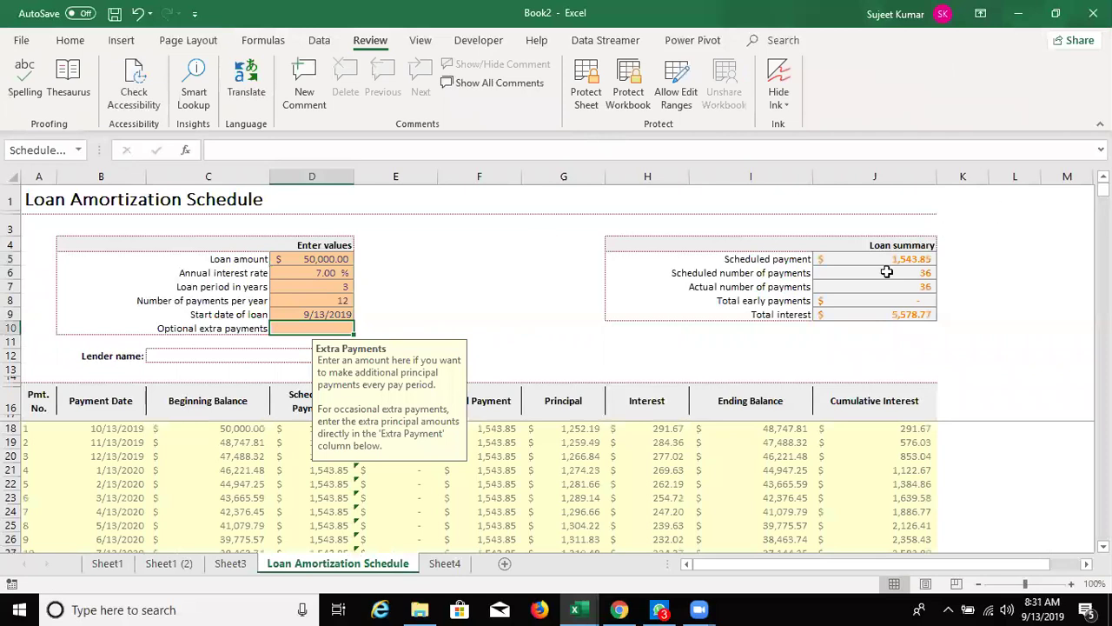
click(799, 261)
click(852, 266)
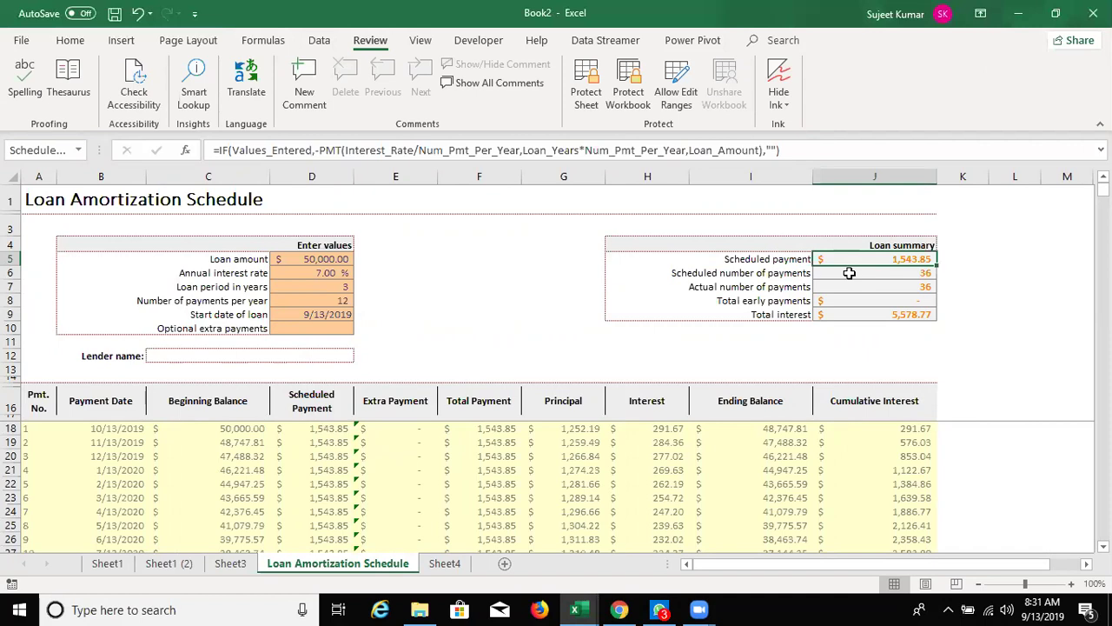
click(849, 273)
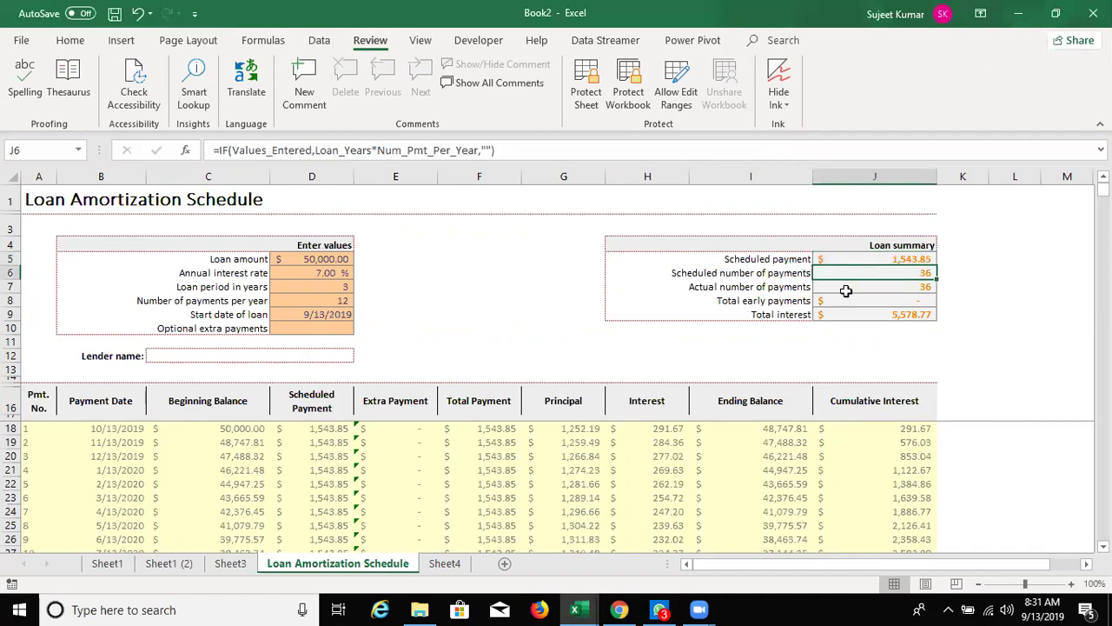
click(842, 315)
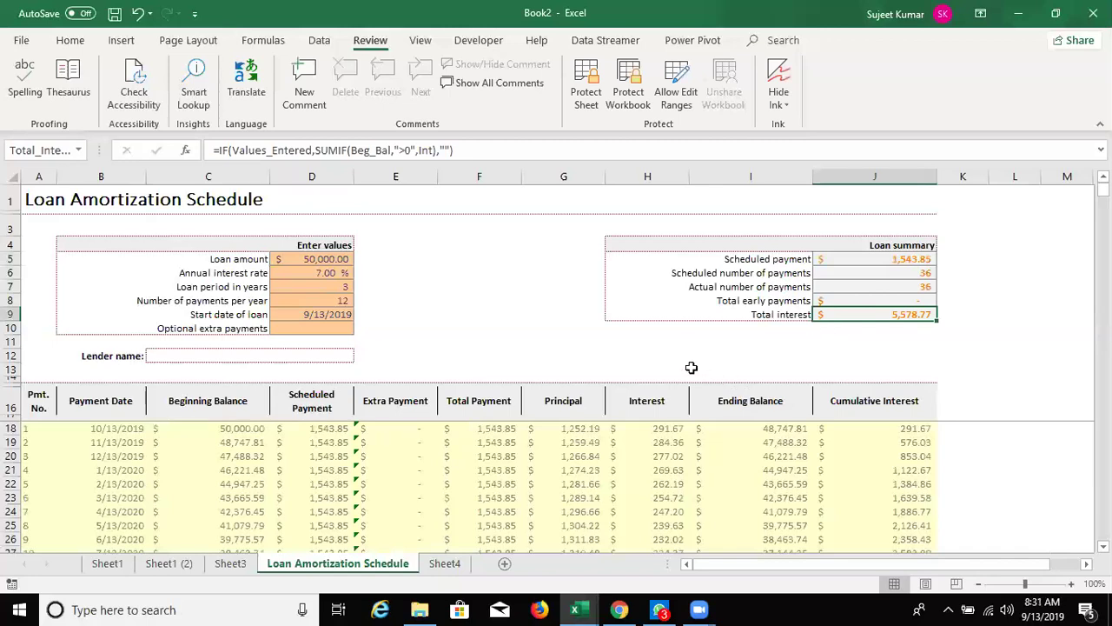
scroll(691, 367, down, 3)
scroll(690, 368, up, 3)
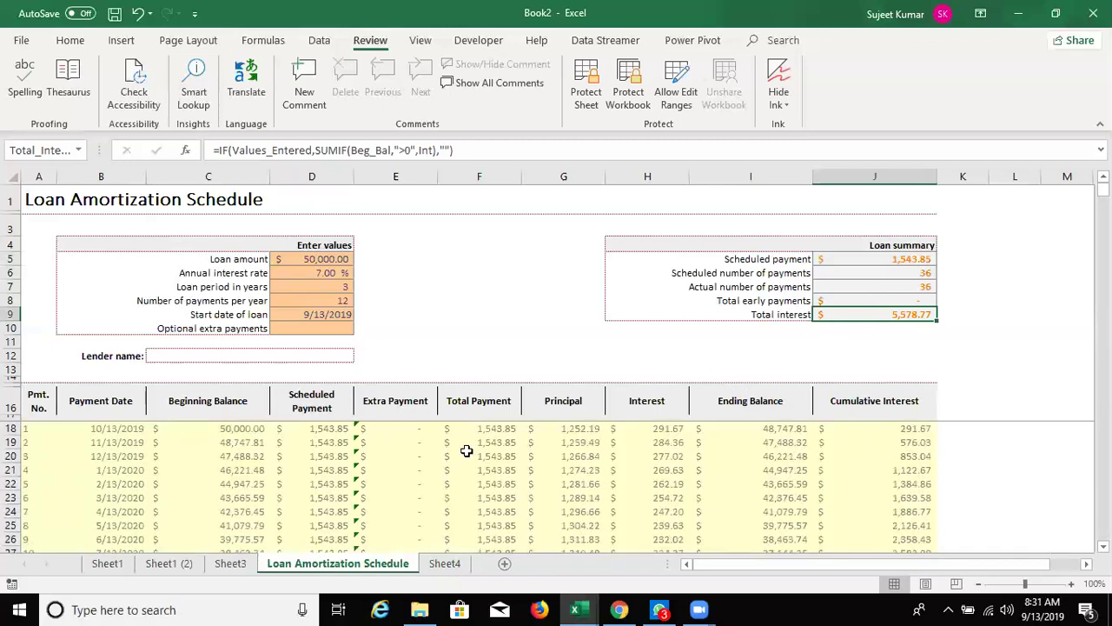
click(101, 430)
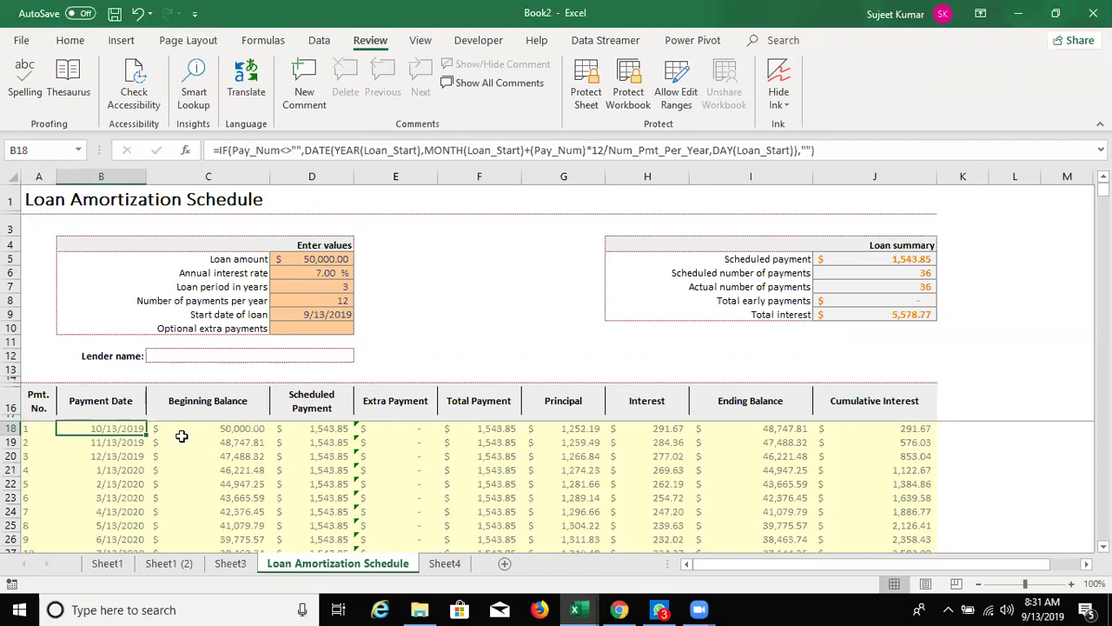
click(209, 429)
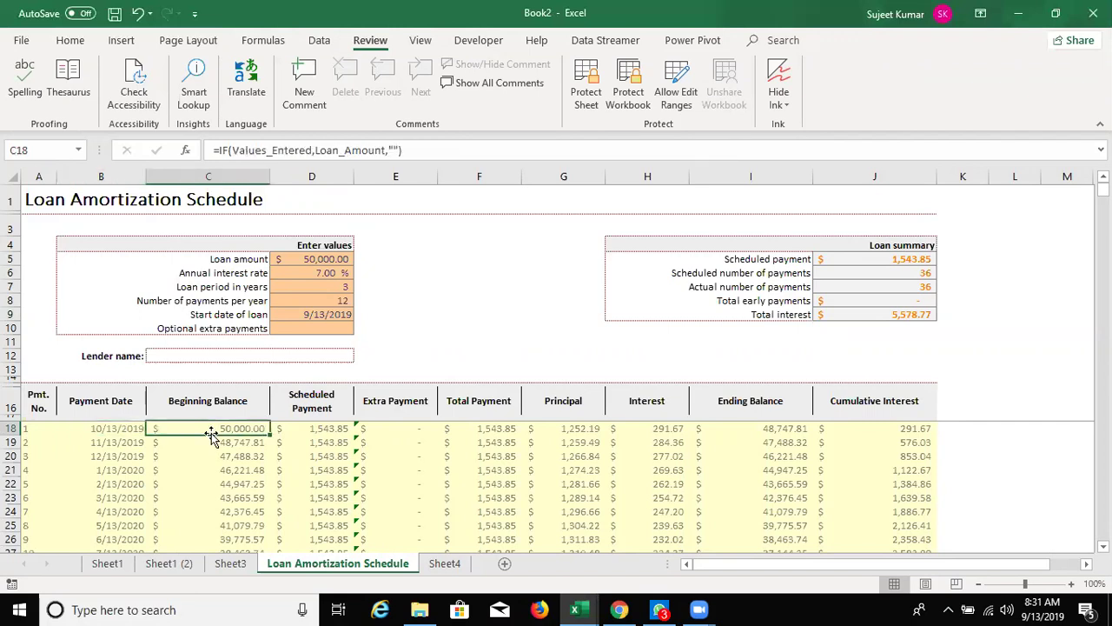
click(319, 427)
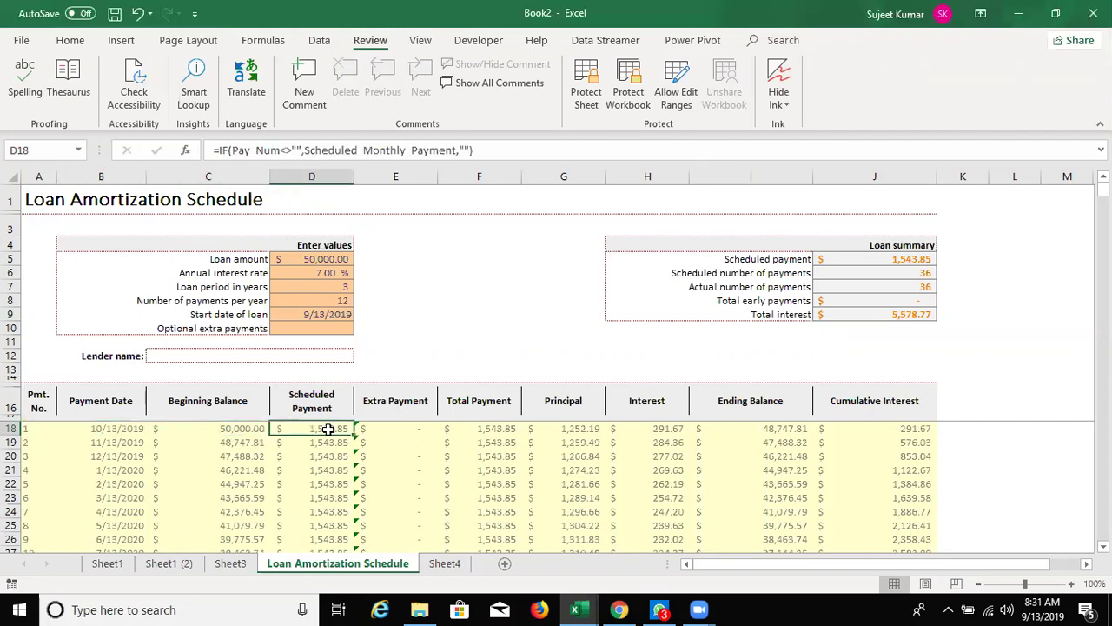
click(407, 429)
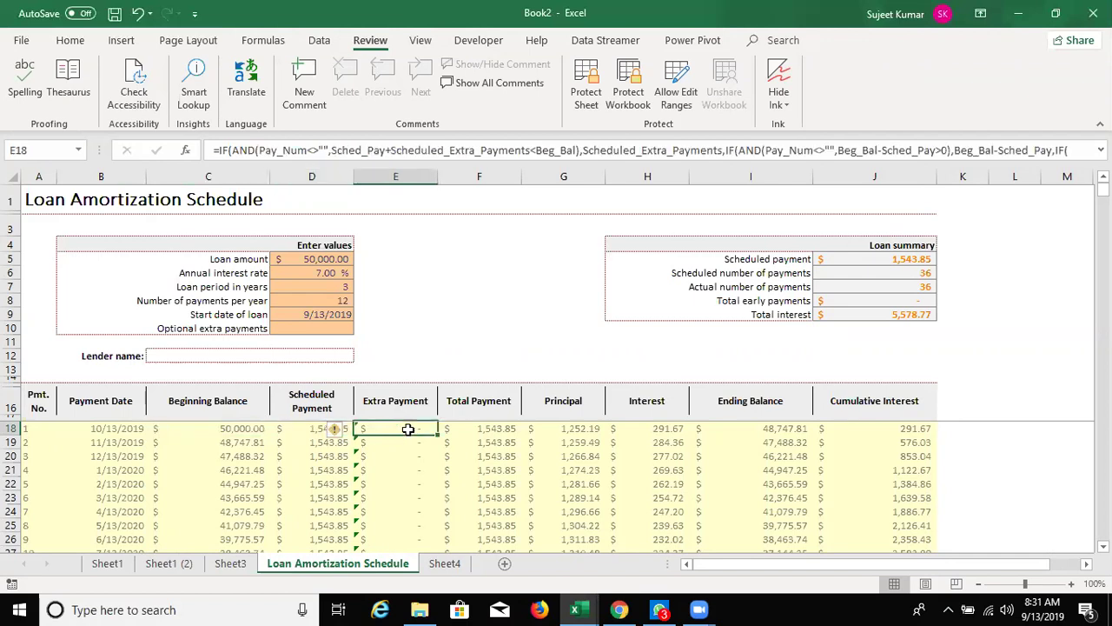
click(477, 432)
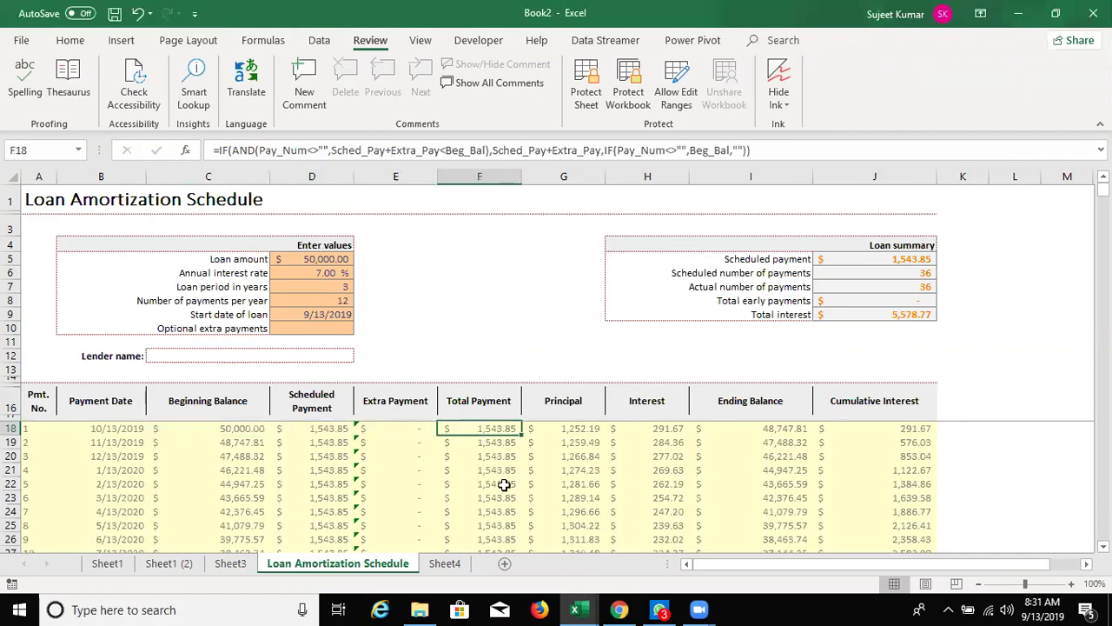
click(580, 428)
click(650, 425)
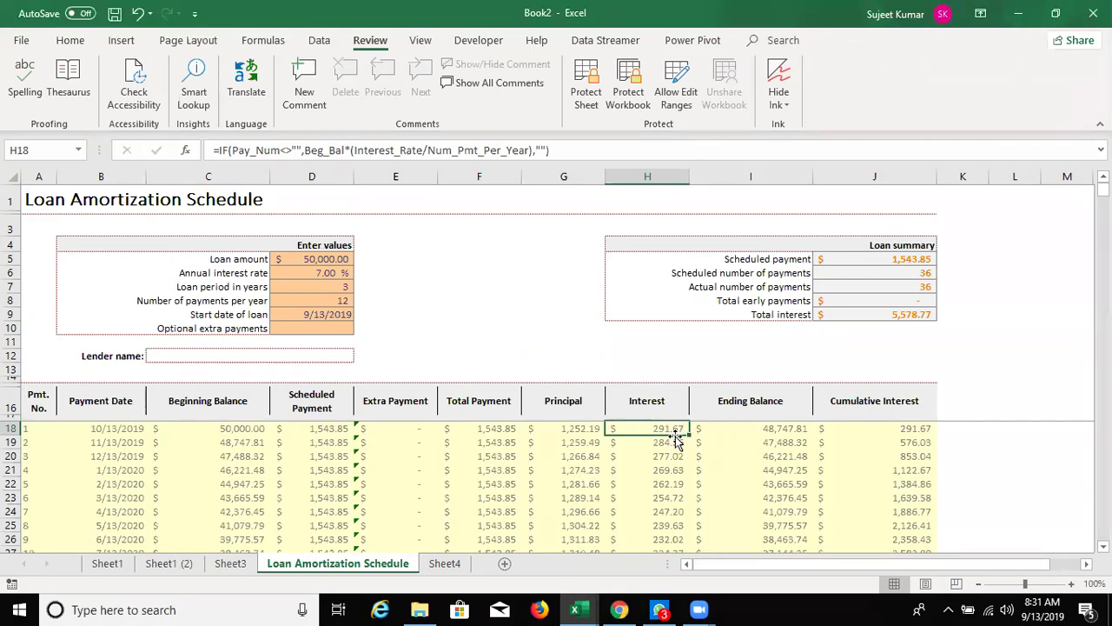
click(761, 428)
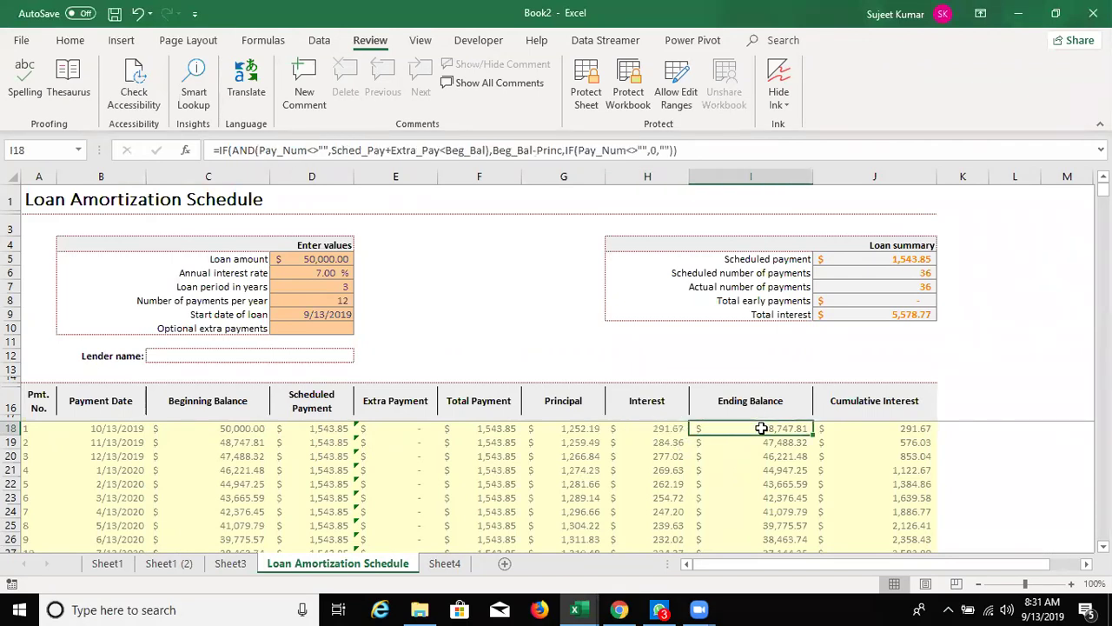
click(883, 428)
Inspect the beginning balance formulas in C19 and C20 and the Pay_Num name, leaving them unchanged.
scroll(885, 427, down, 2)
scroll(885, 427, down, 1)
scroll(885, 428, down, 3)
scroll(885, 428, down, 1)
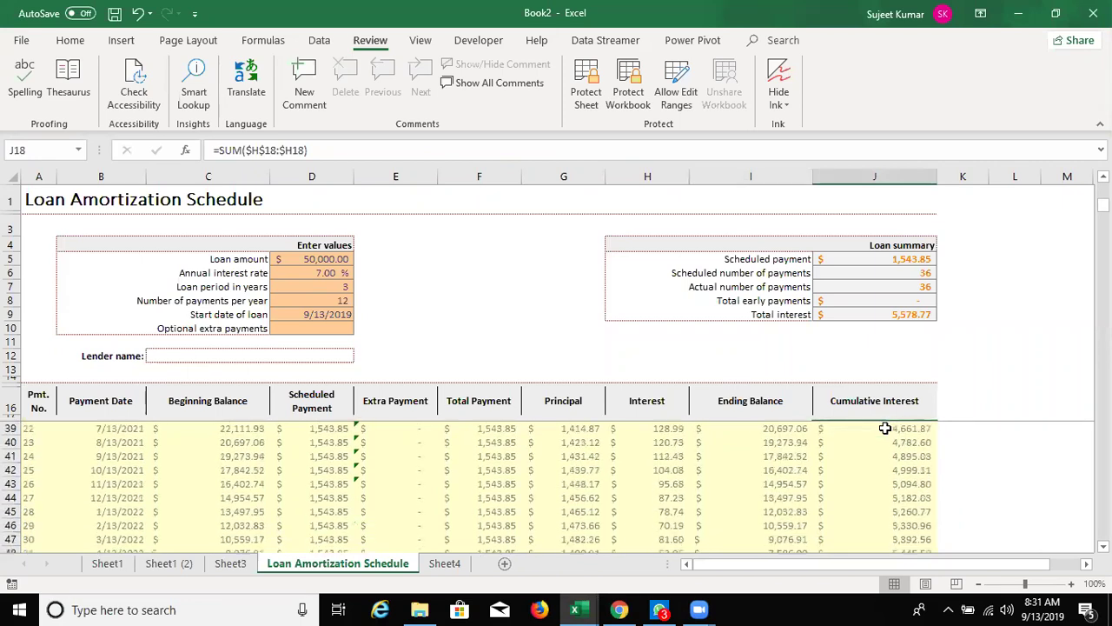
scroll(885, 427, down, 2)
scroll(884, 428, down, 2)
scroll(884, 427, up, 4)
scroll(885, 427, up, 2)
scroll(885, 427, up, 5)
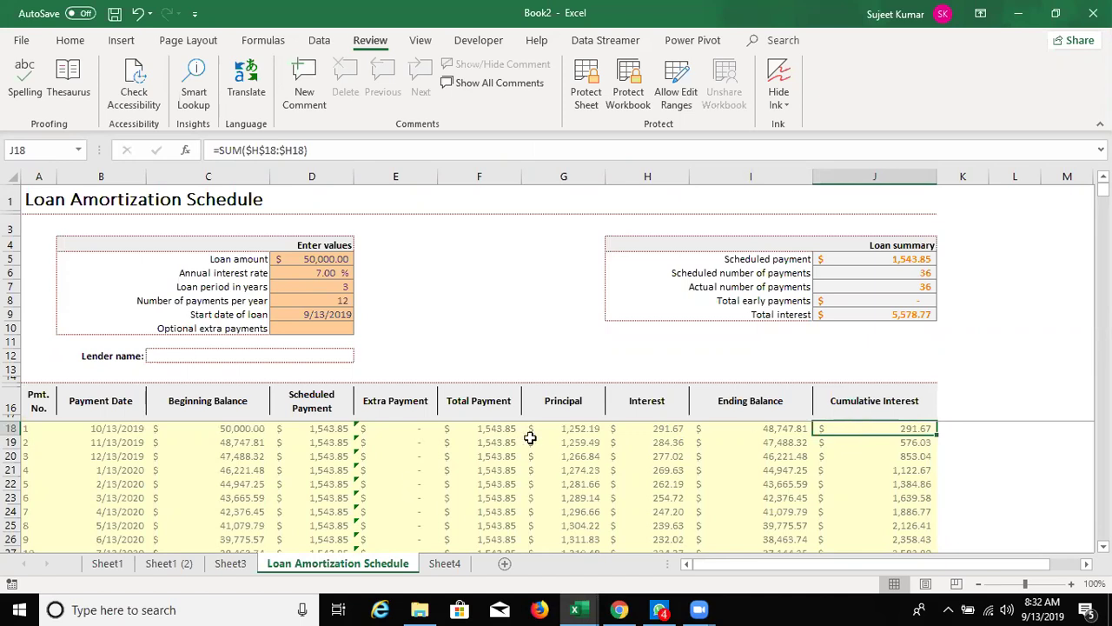
drag(214, 427, 219, 441)
click(219, 441)
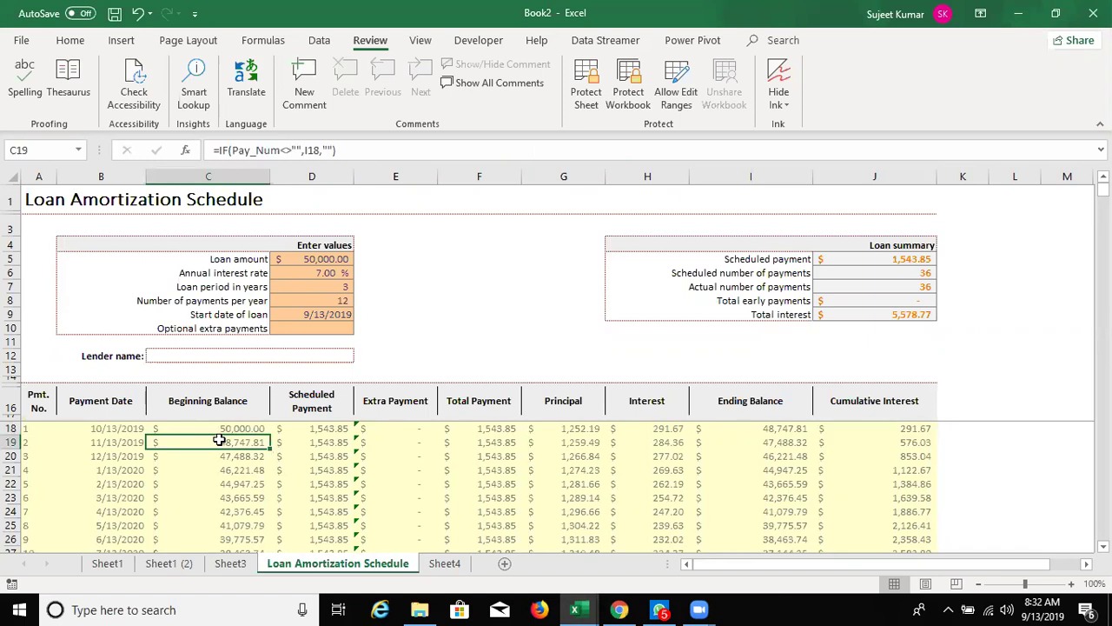
click(238, 477)
click(239, 456)
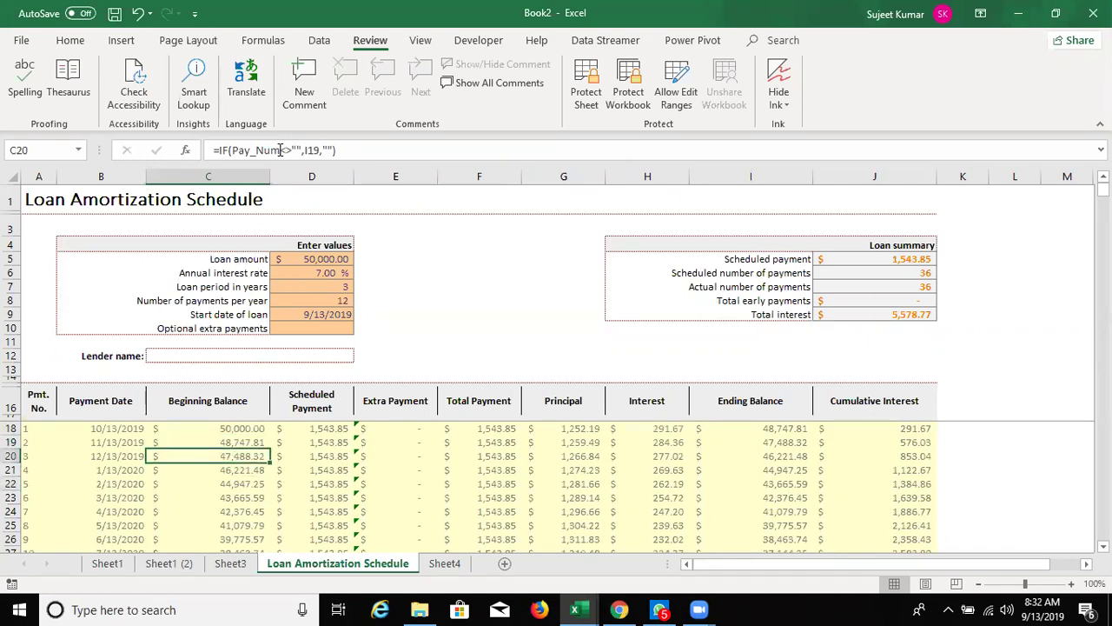
drag(281, 150, 231, 150)
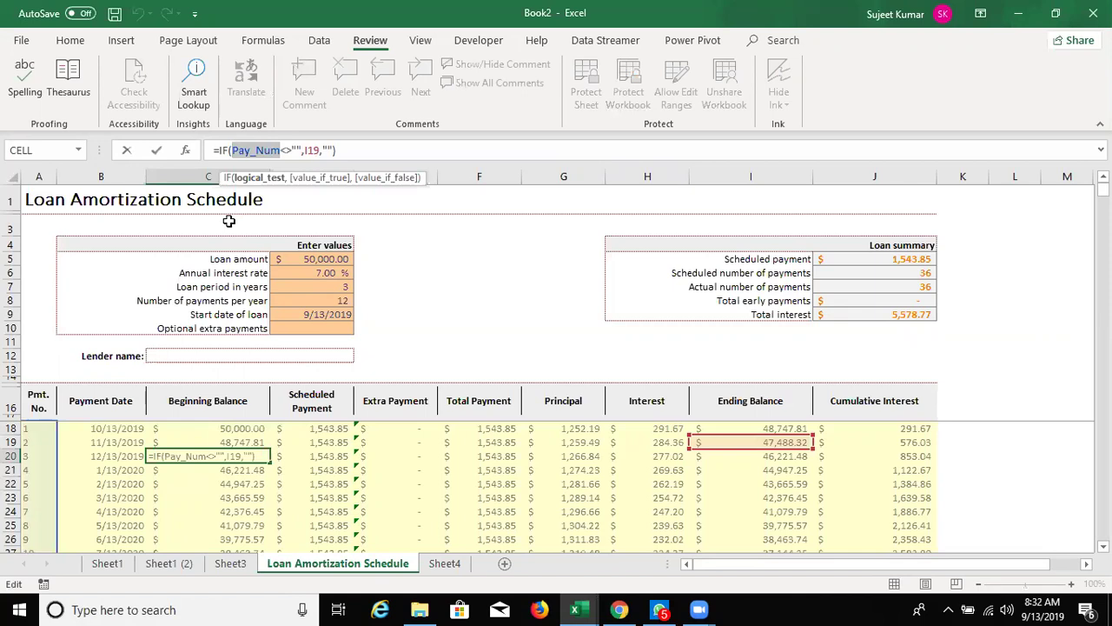
key(Escape)
Step through the loan input cells to read their names and the Extra Payments input message.
click(291, 258)
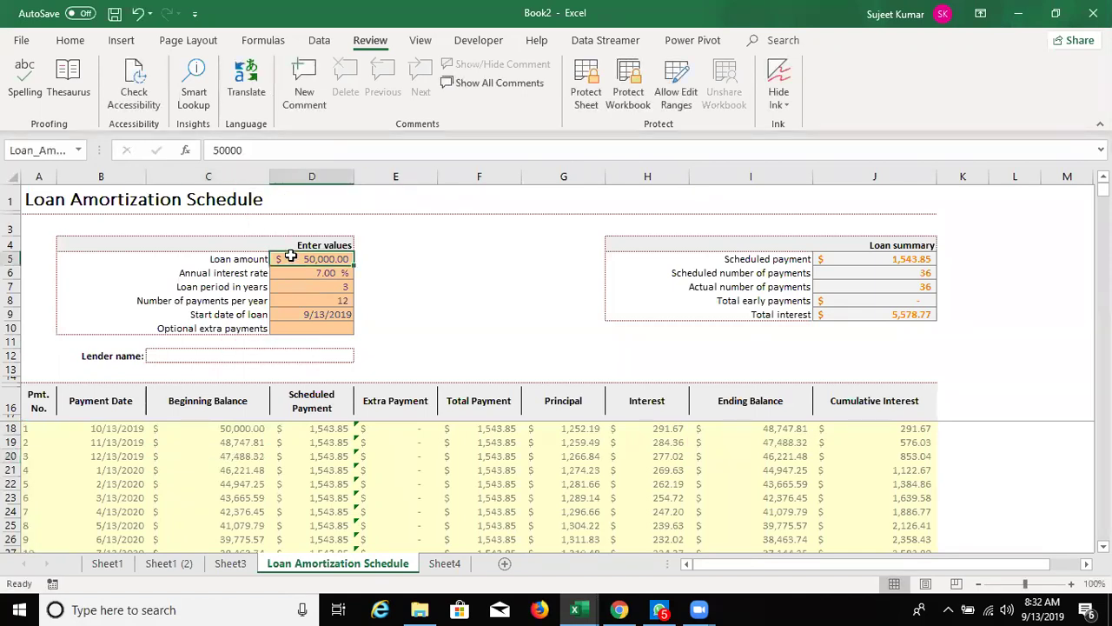
key(Down)
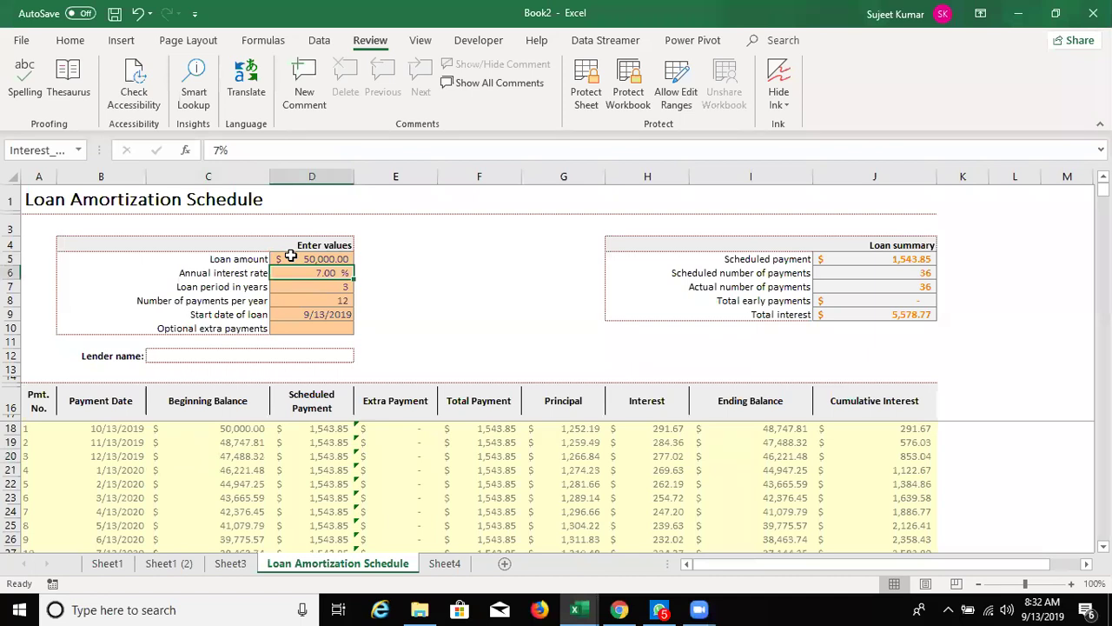
key(Down)
key(Down)
key(Down)
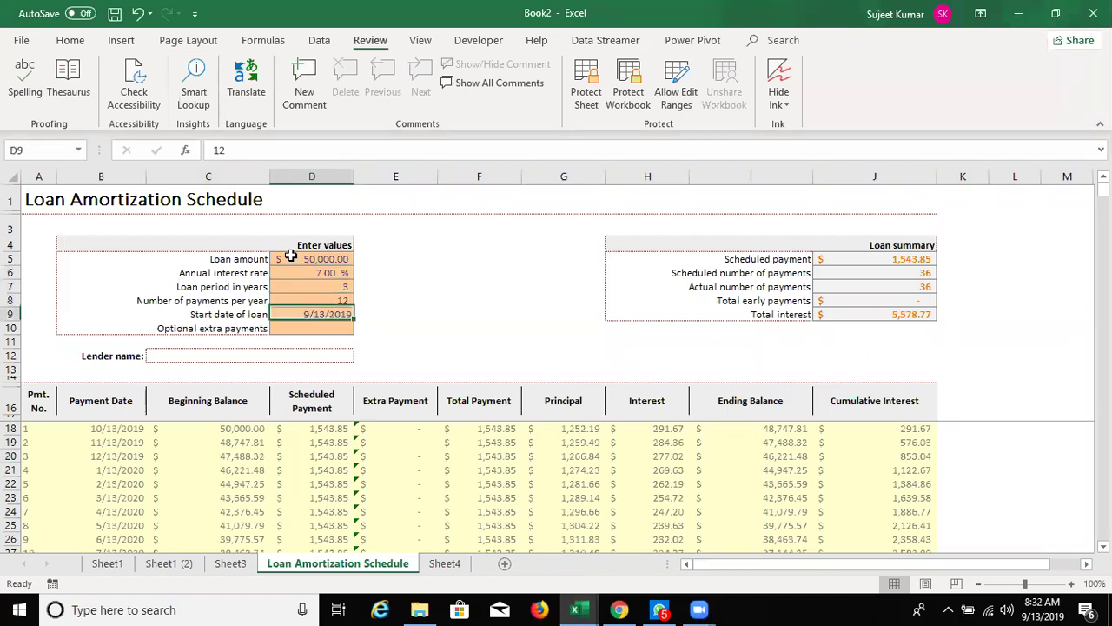
key(Down)
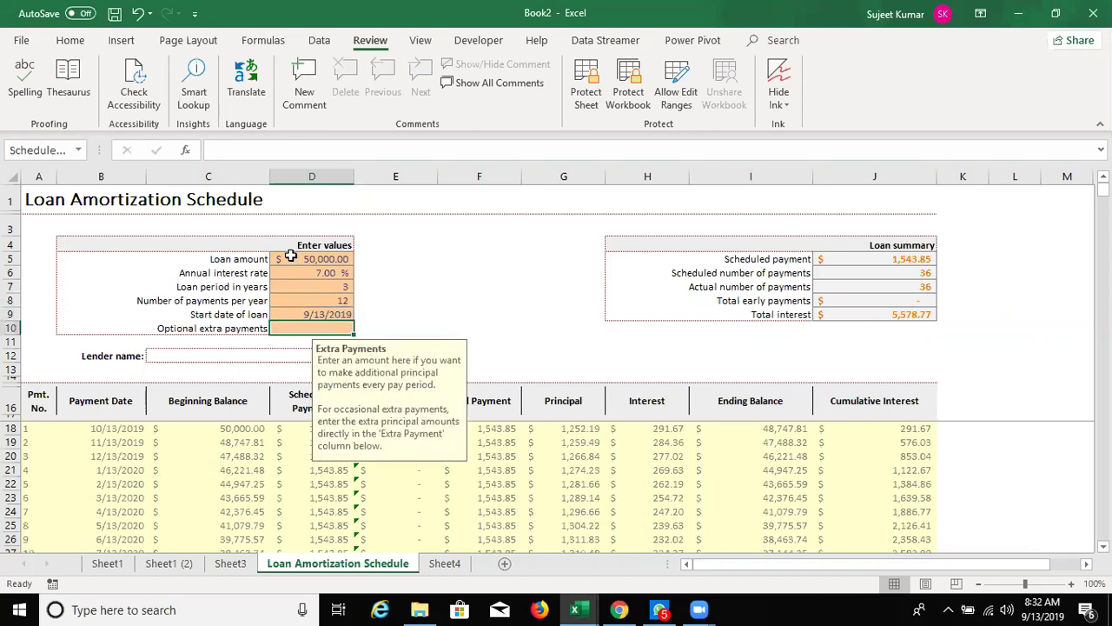
key(Up)
key(Down)
key(Down)
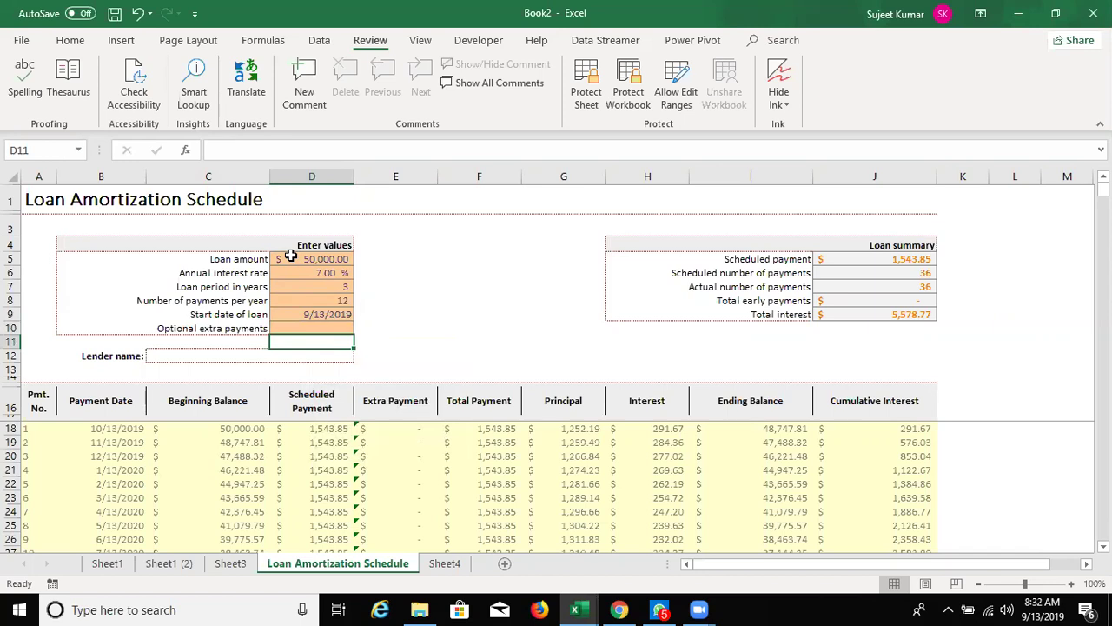
key(Down)
key(Up)
key(Up)
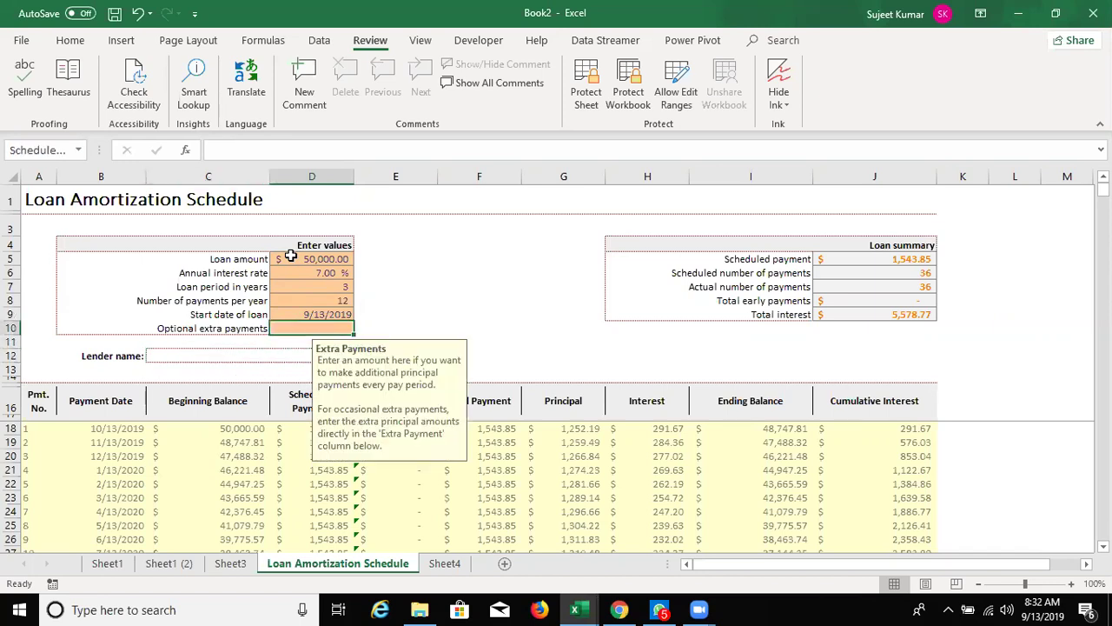
key(Down)
key(Down)
key(Down)
key(Down)
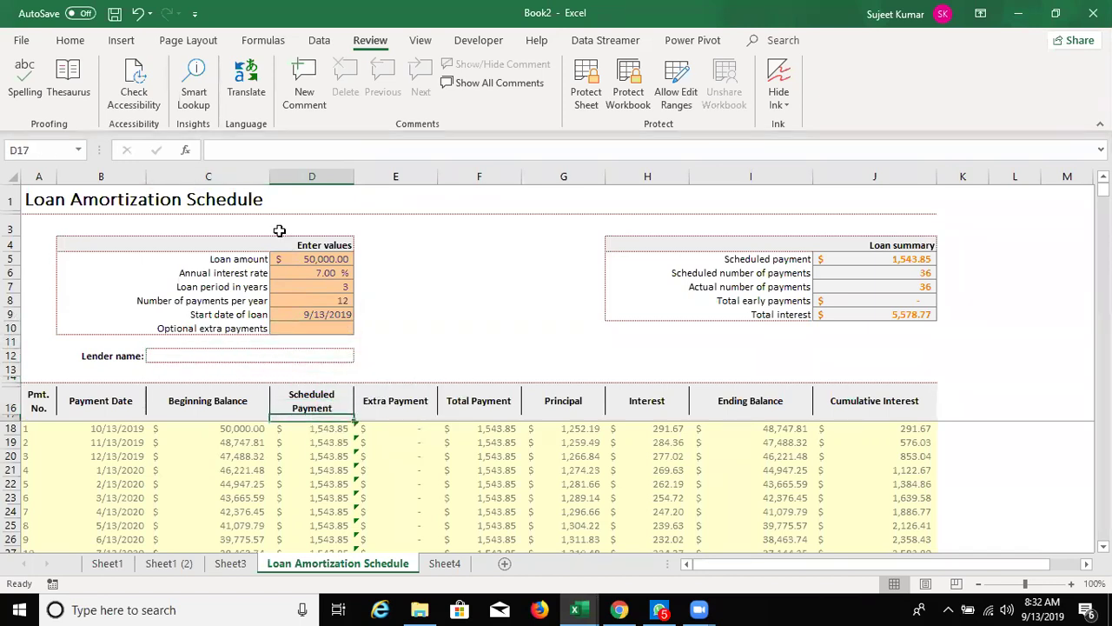
click(262, 40)
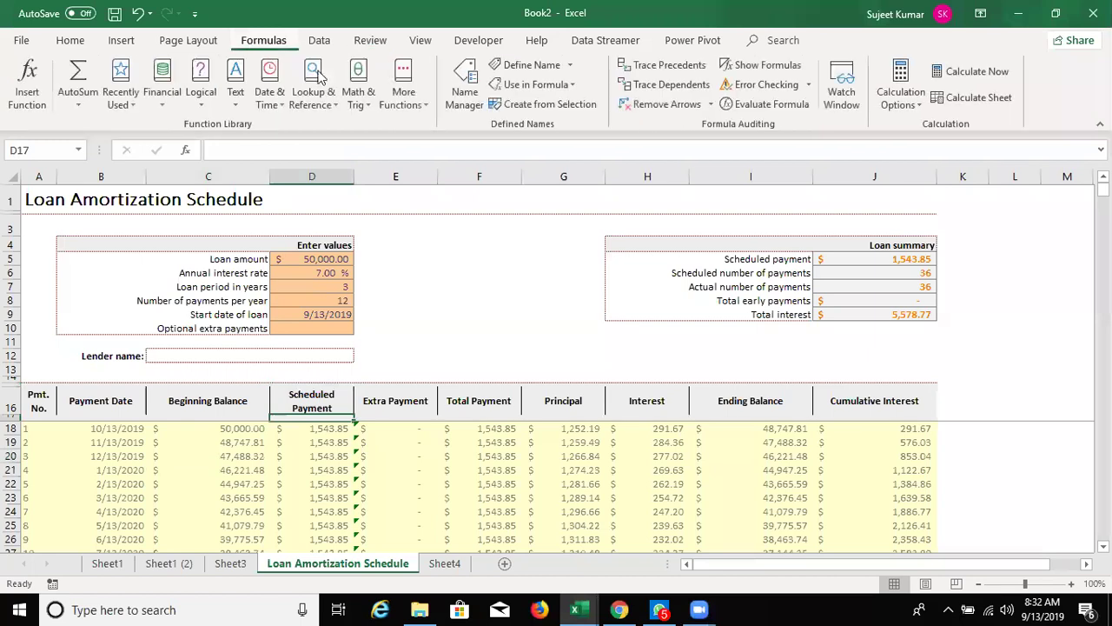
In Name Manager, check what Extra_Pay, Cum_Int, Beg_Bal, Interest_Rate, Pay_Date, Pay_Num and similar names refer to.
click(451, 104)
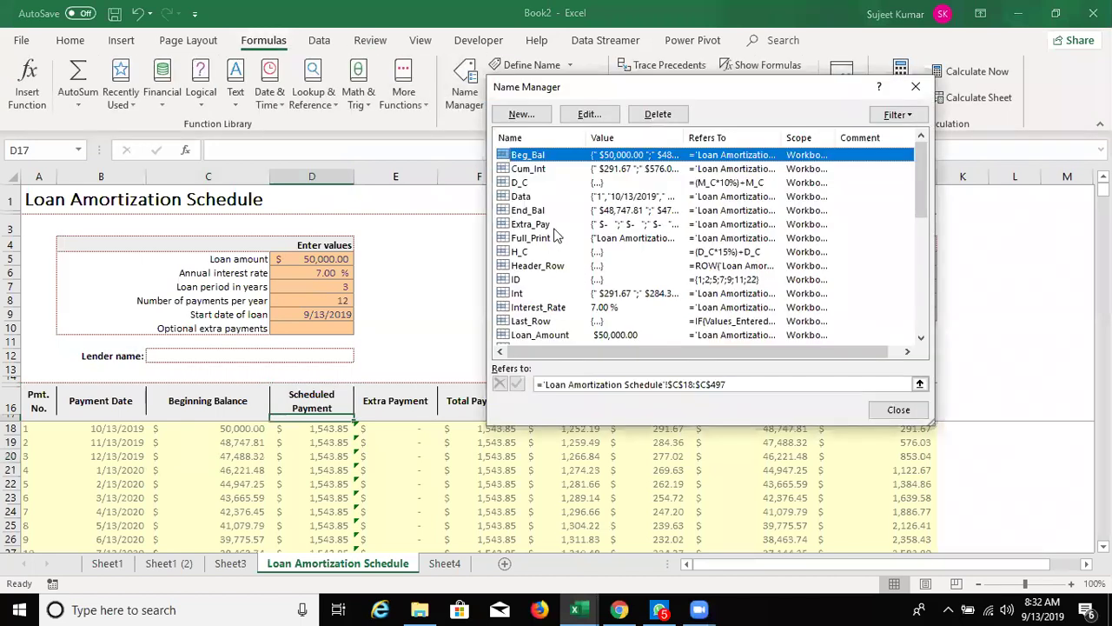
click(556, 228)
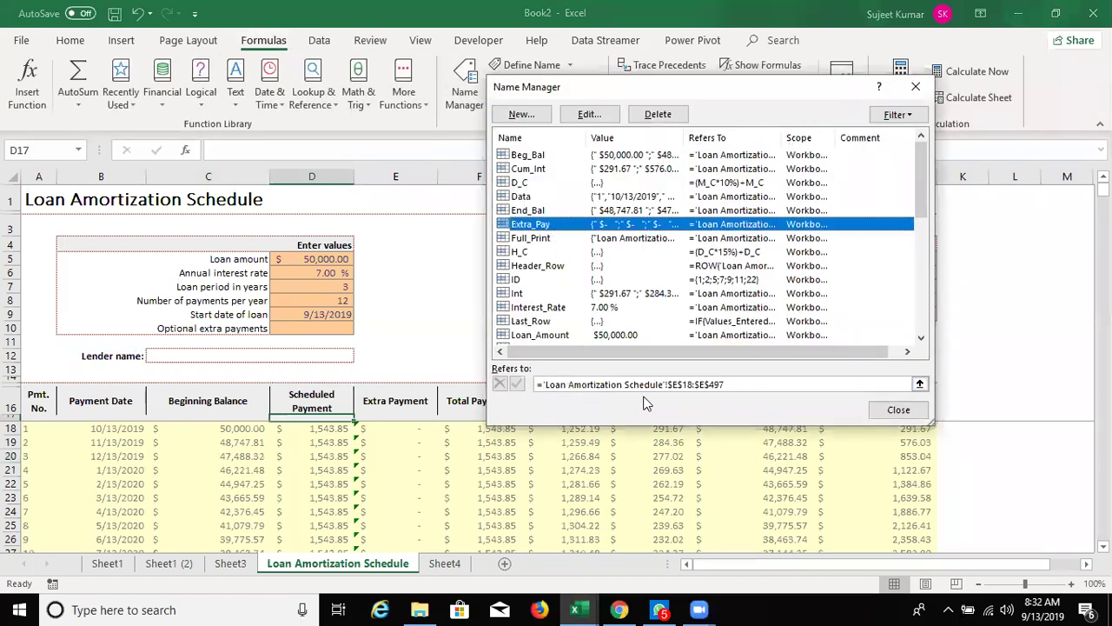
click(615, 238)
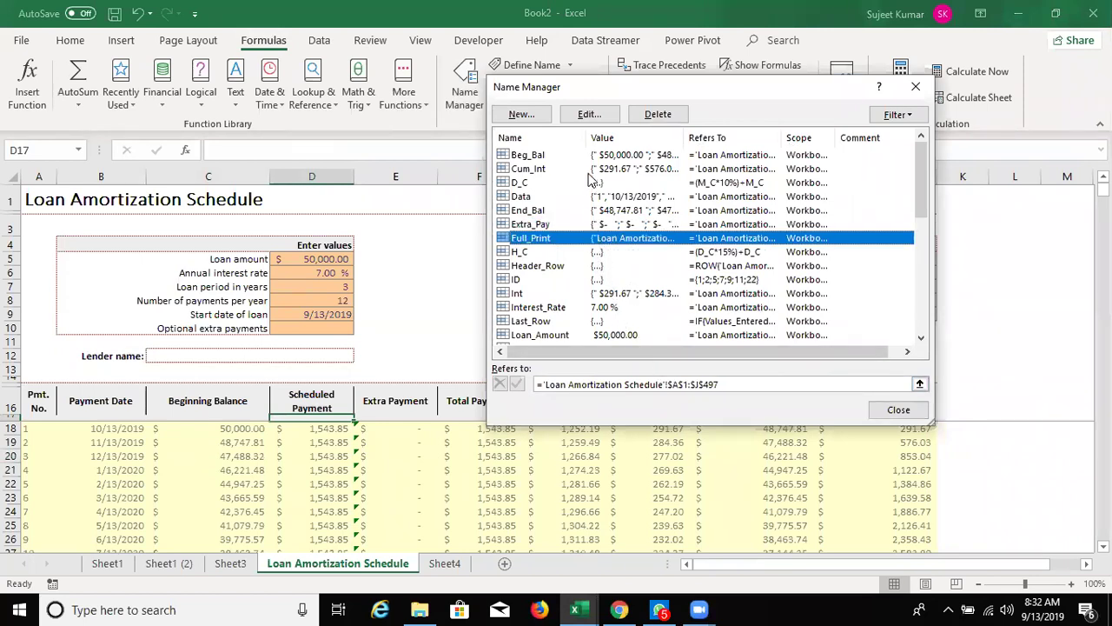
click(591, 170)
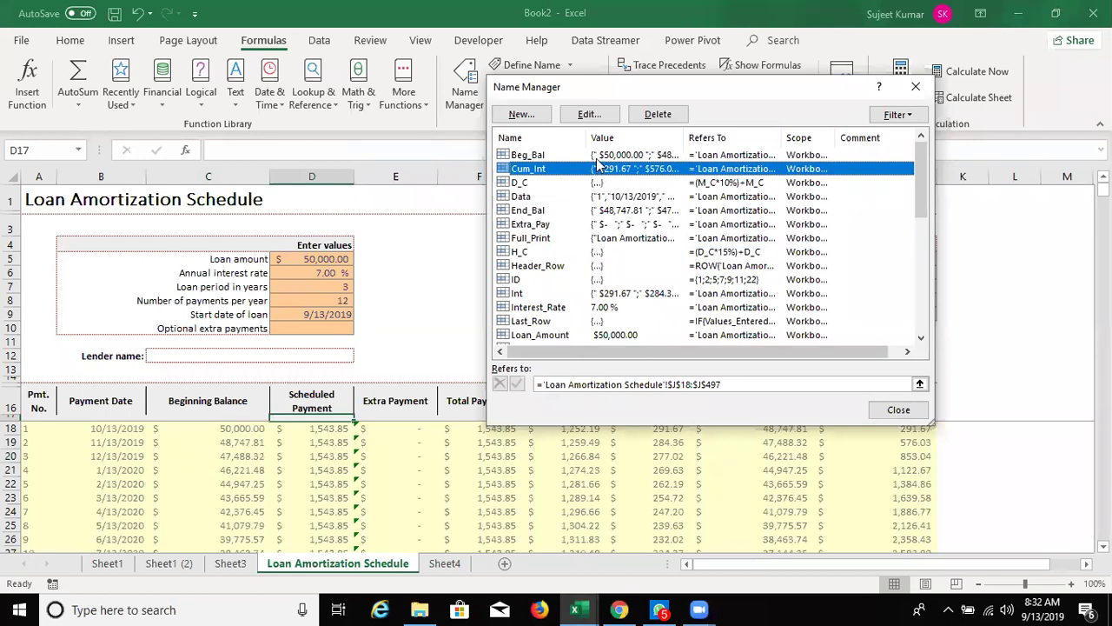
click(599, 156)
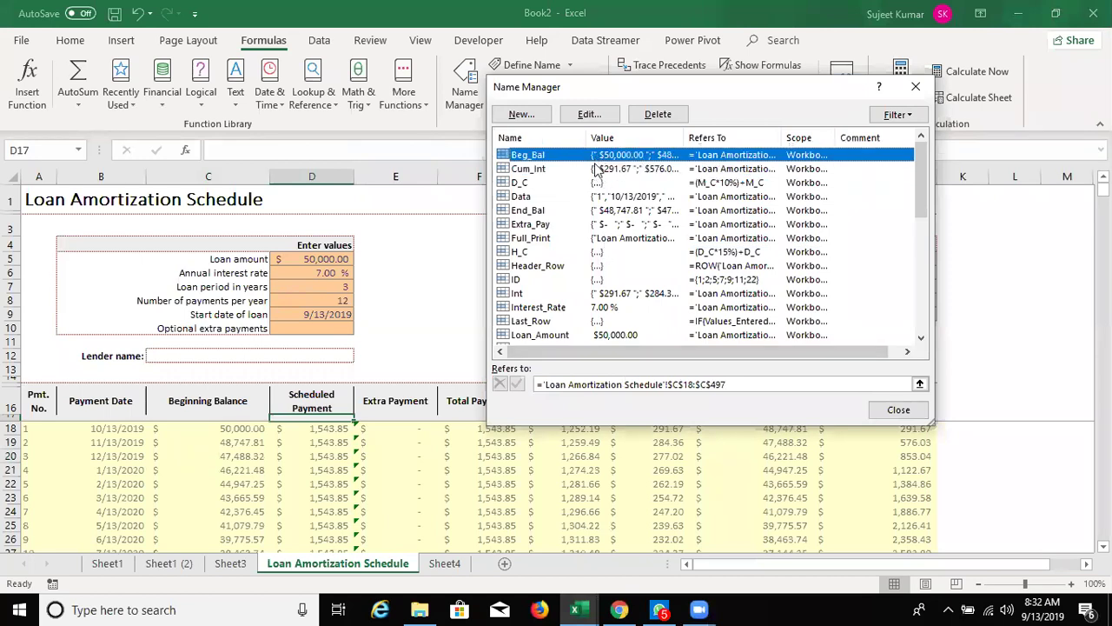
click(593, 280)
click(598, 295)
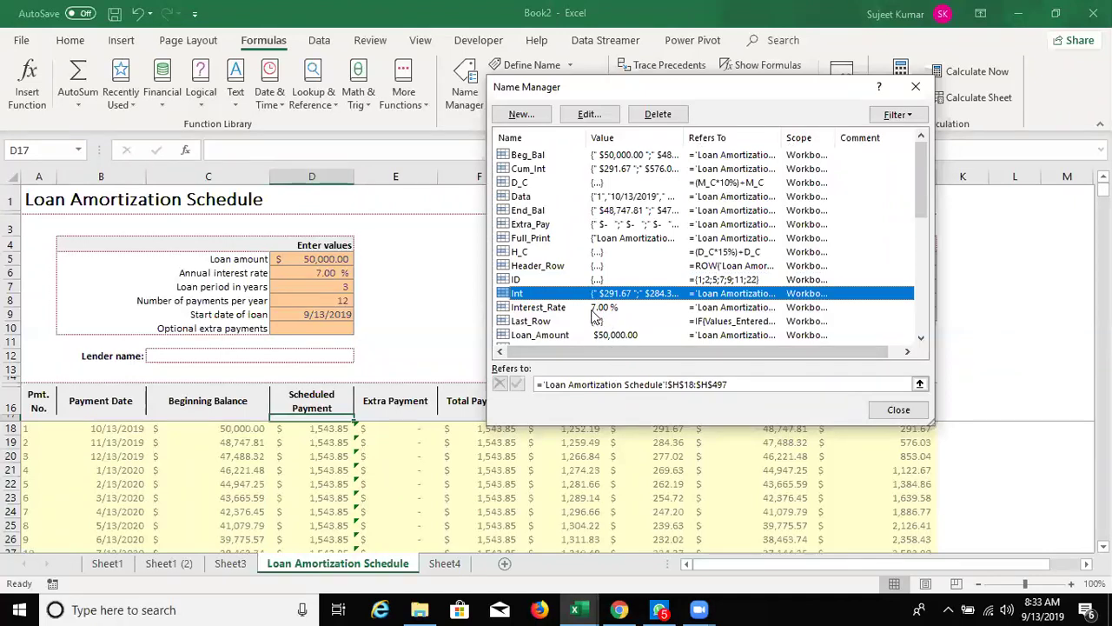
click(596, 310)
scroll(602, 329, down, 3)
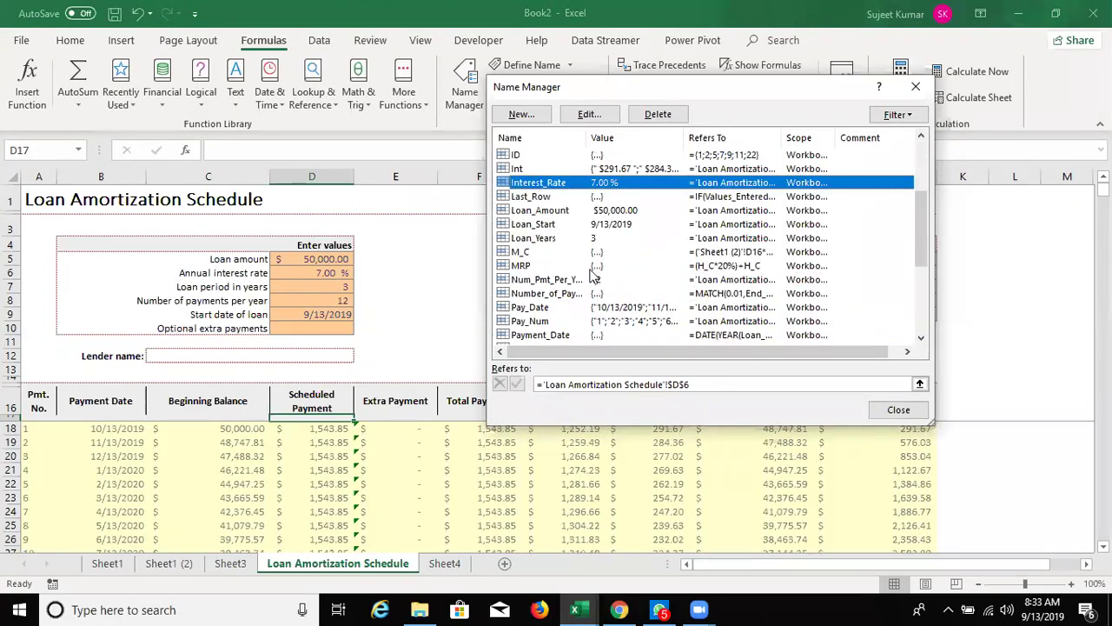
click(615, 308)
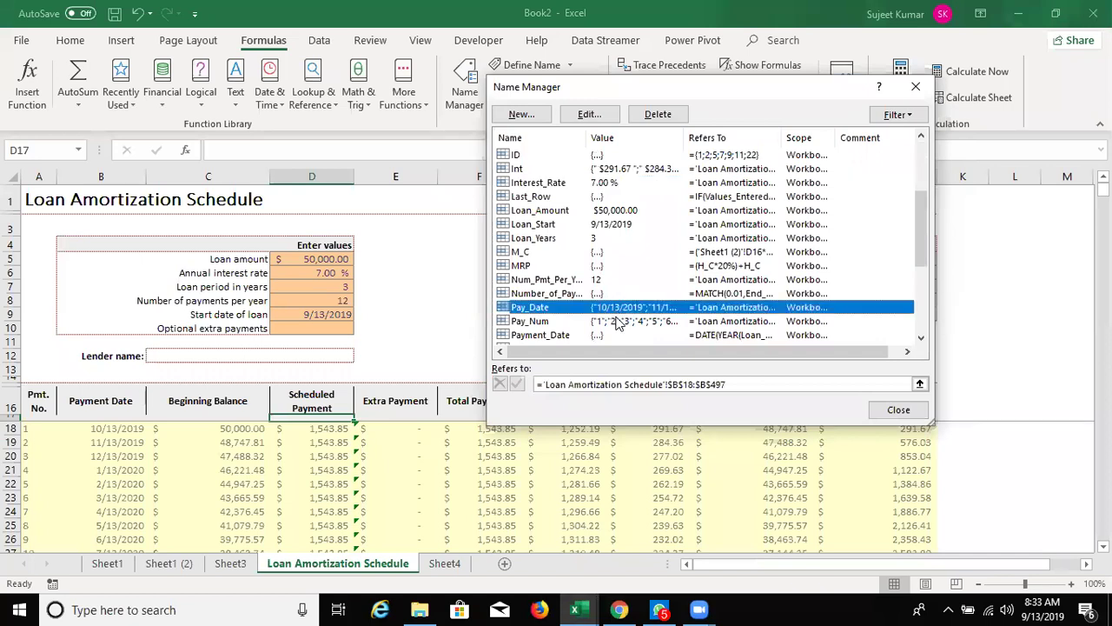
click(601, 254)
click(599, 281)
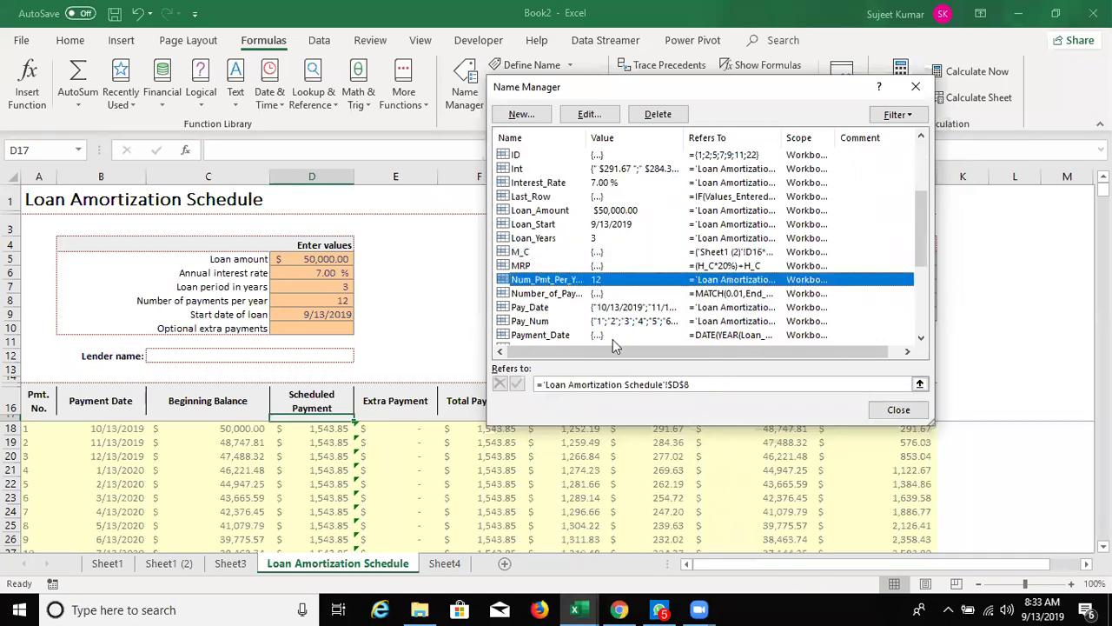
click(606, 321)
Review Print_Area, Princ, Print_Titles, Sched_Pay, Total_Pay and Values_Entered definitions, then close Name Manager.
scroll(605, 323, down, 1)
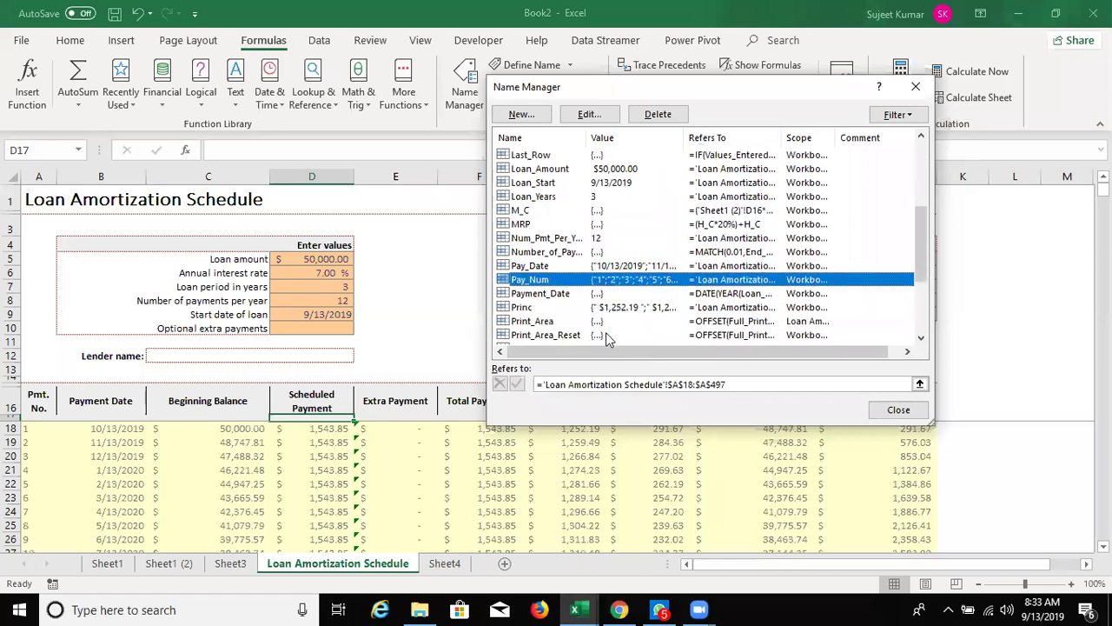
click(606, 321)
key(Up)
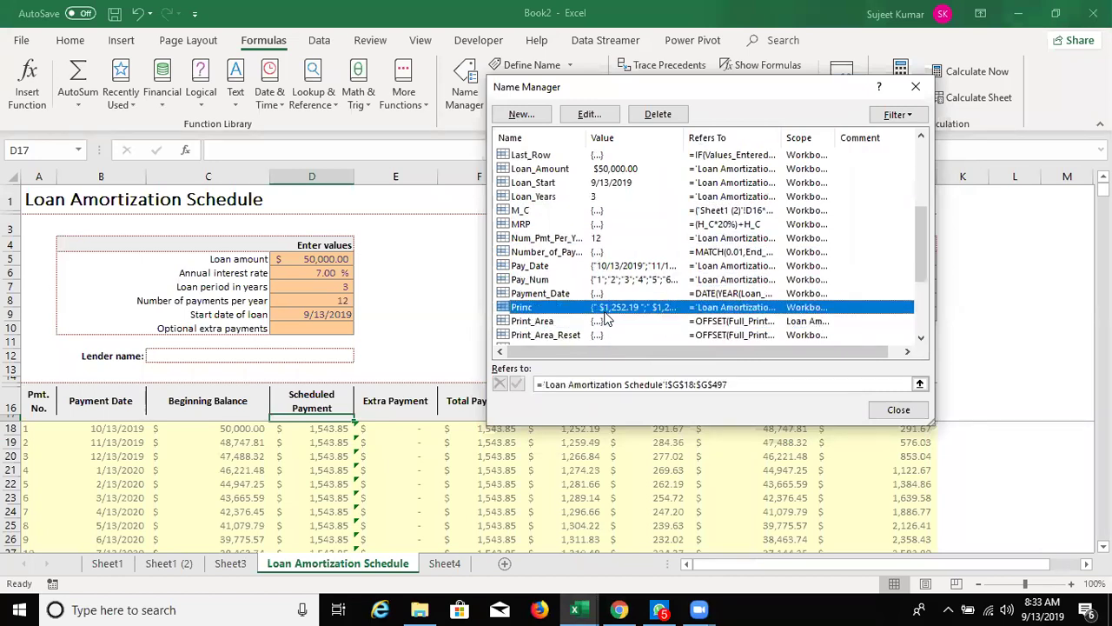
scroll(606, 320, down, 2)
click(598, 238)
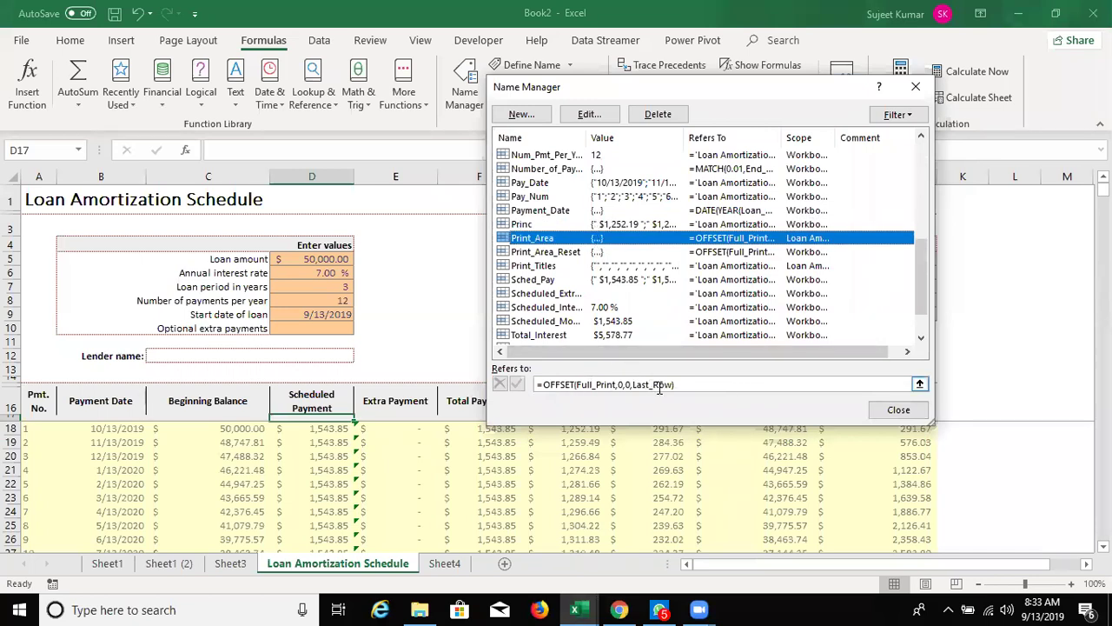
click(596, 254)
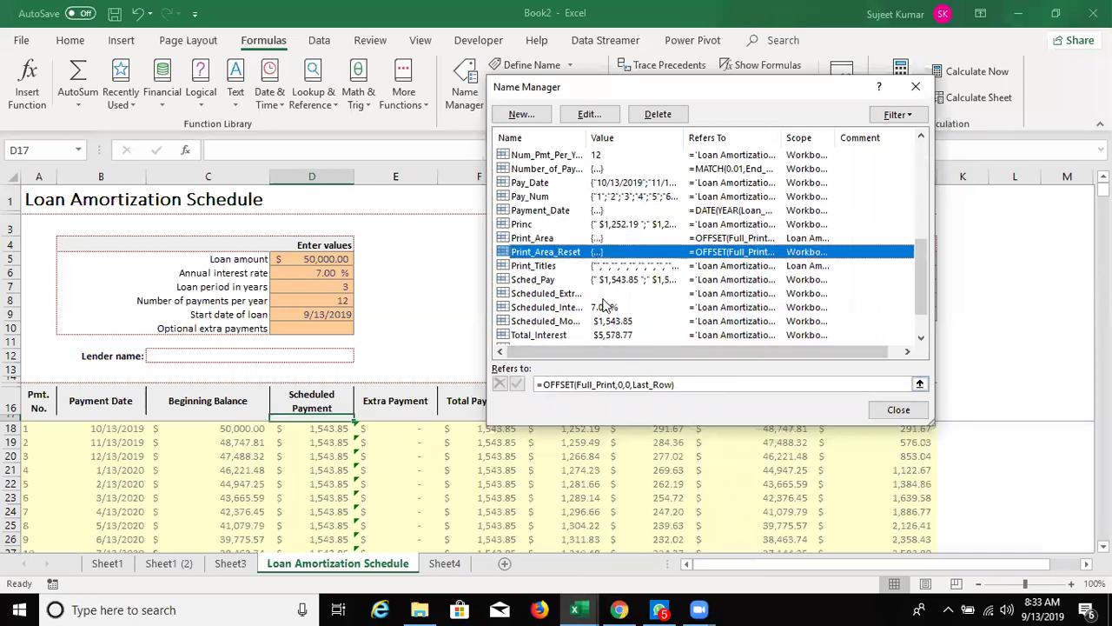
click(597, 267)
click(587, 290)
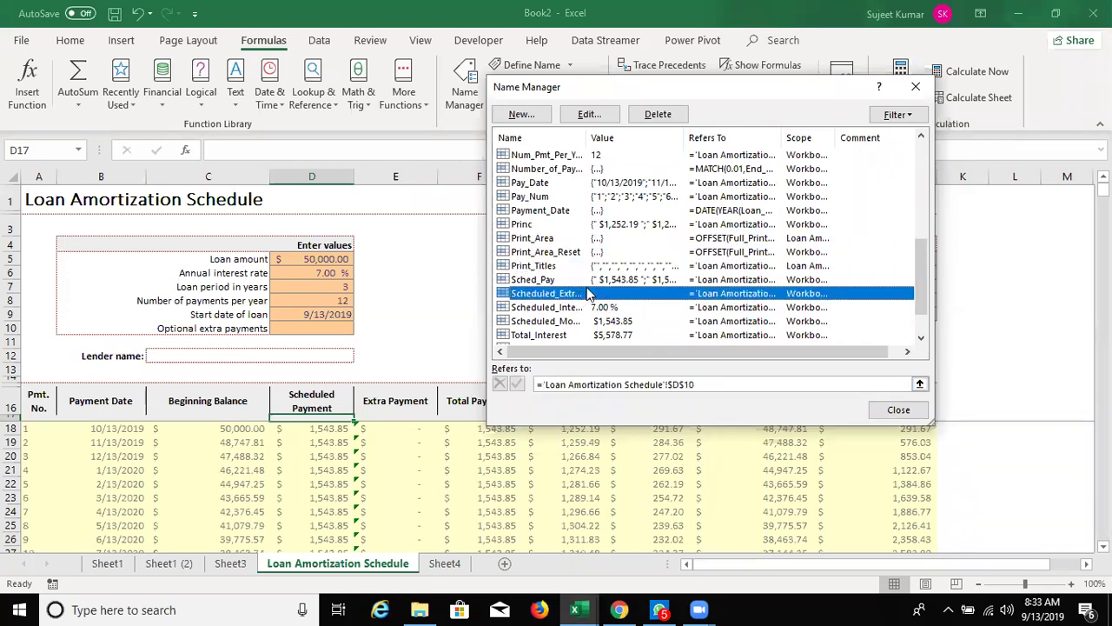
click(588, 281)
click(588, 306)
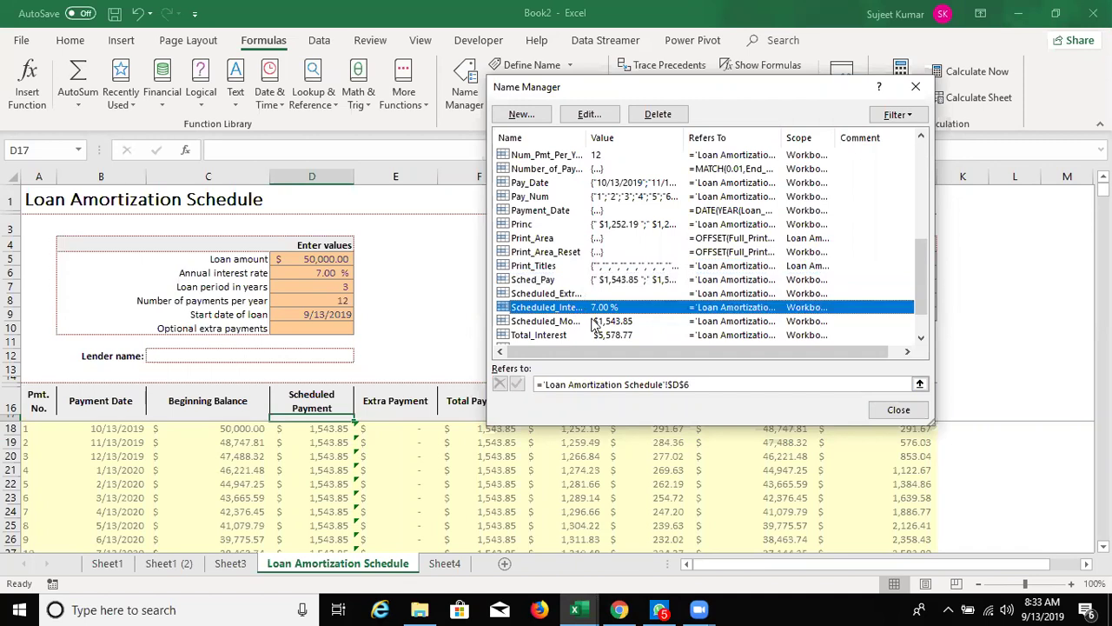
scroll(596, 318, down, 1)
click(603, 310)
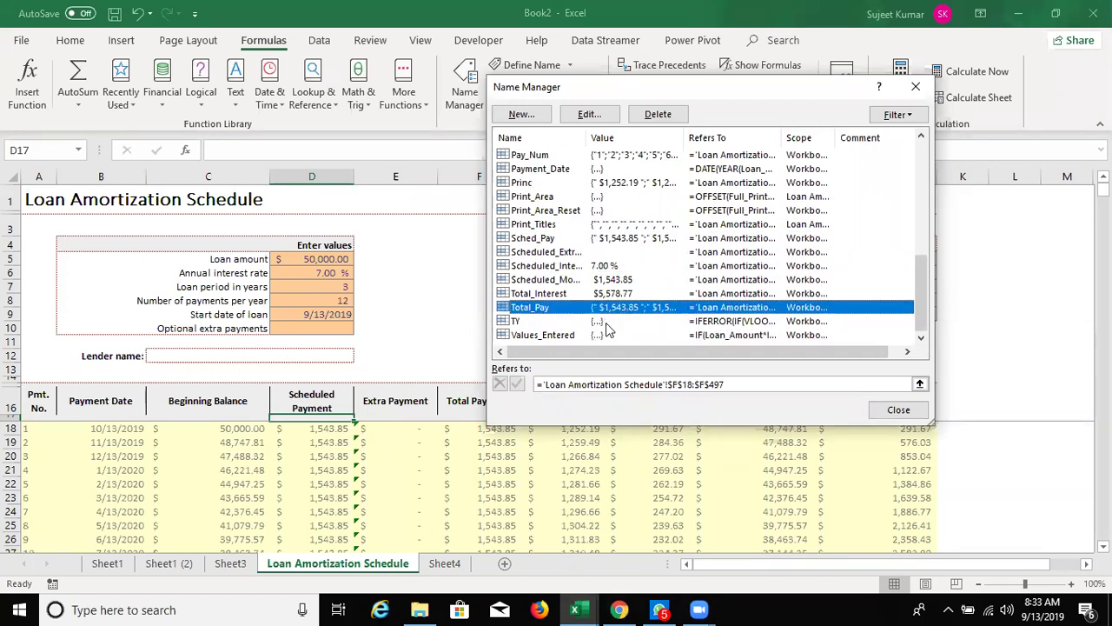
click(609, 336)
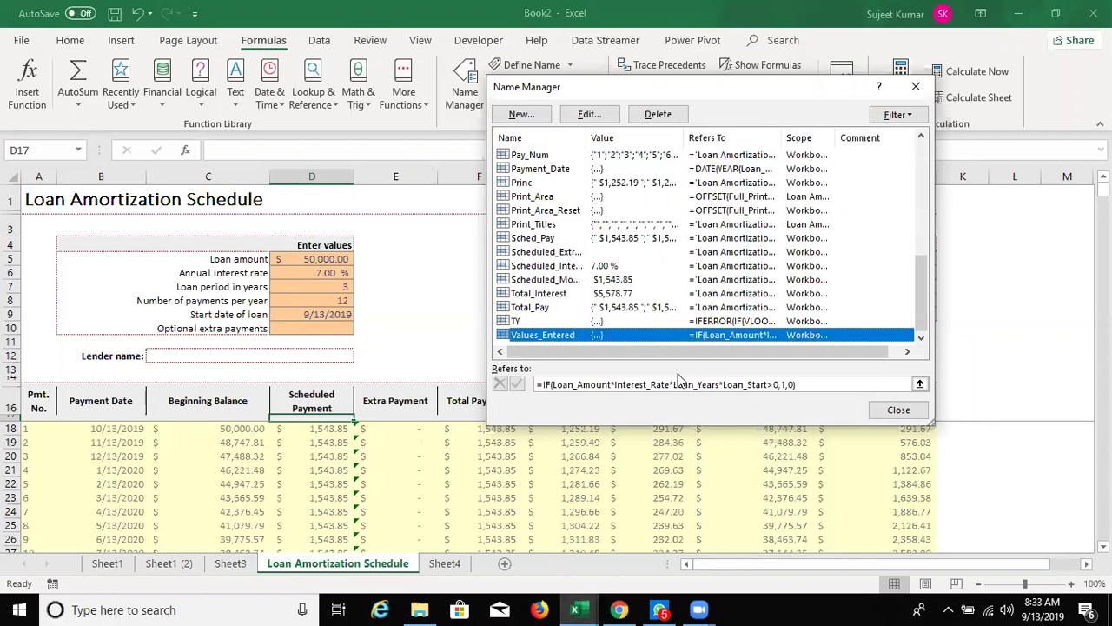
key(Escape)
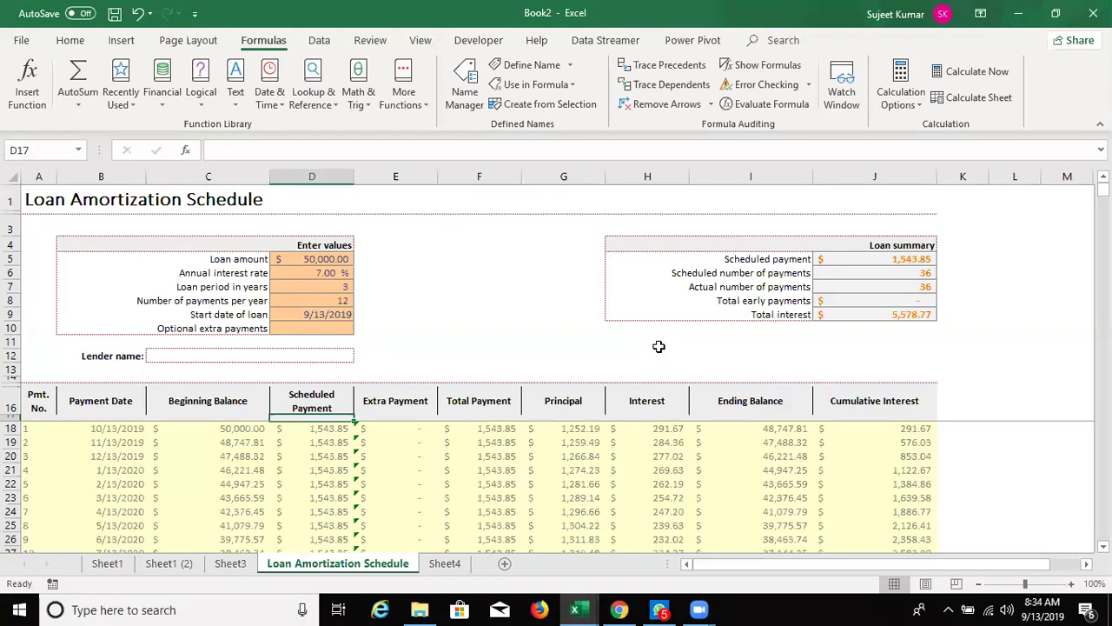
Hide the Excel loan workbook with Windows+D to show the desktop.
key(super+d)
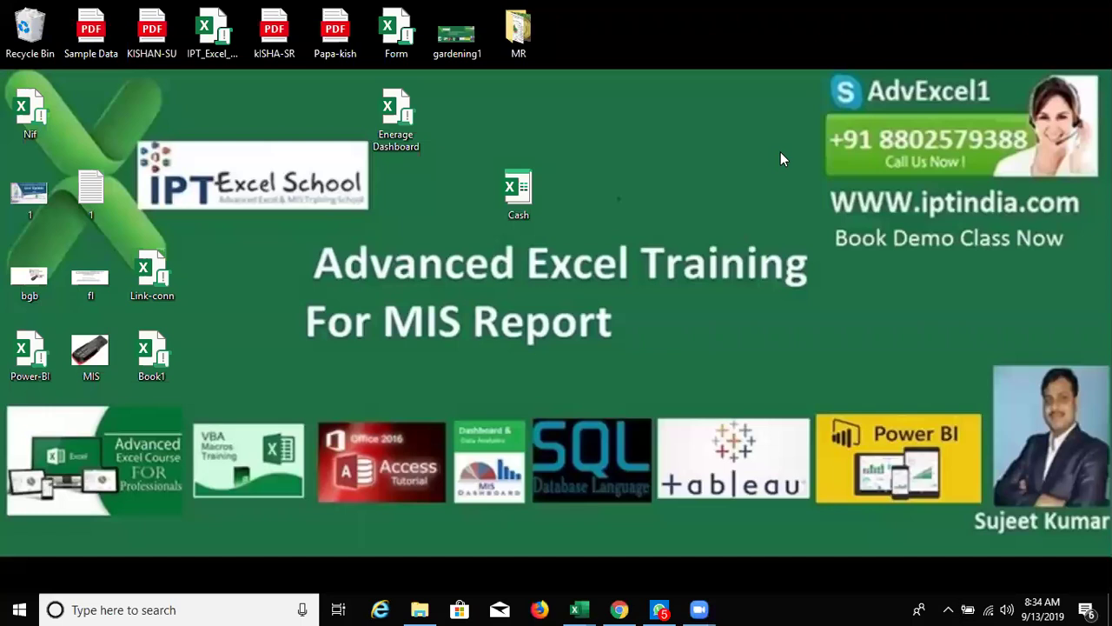